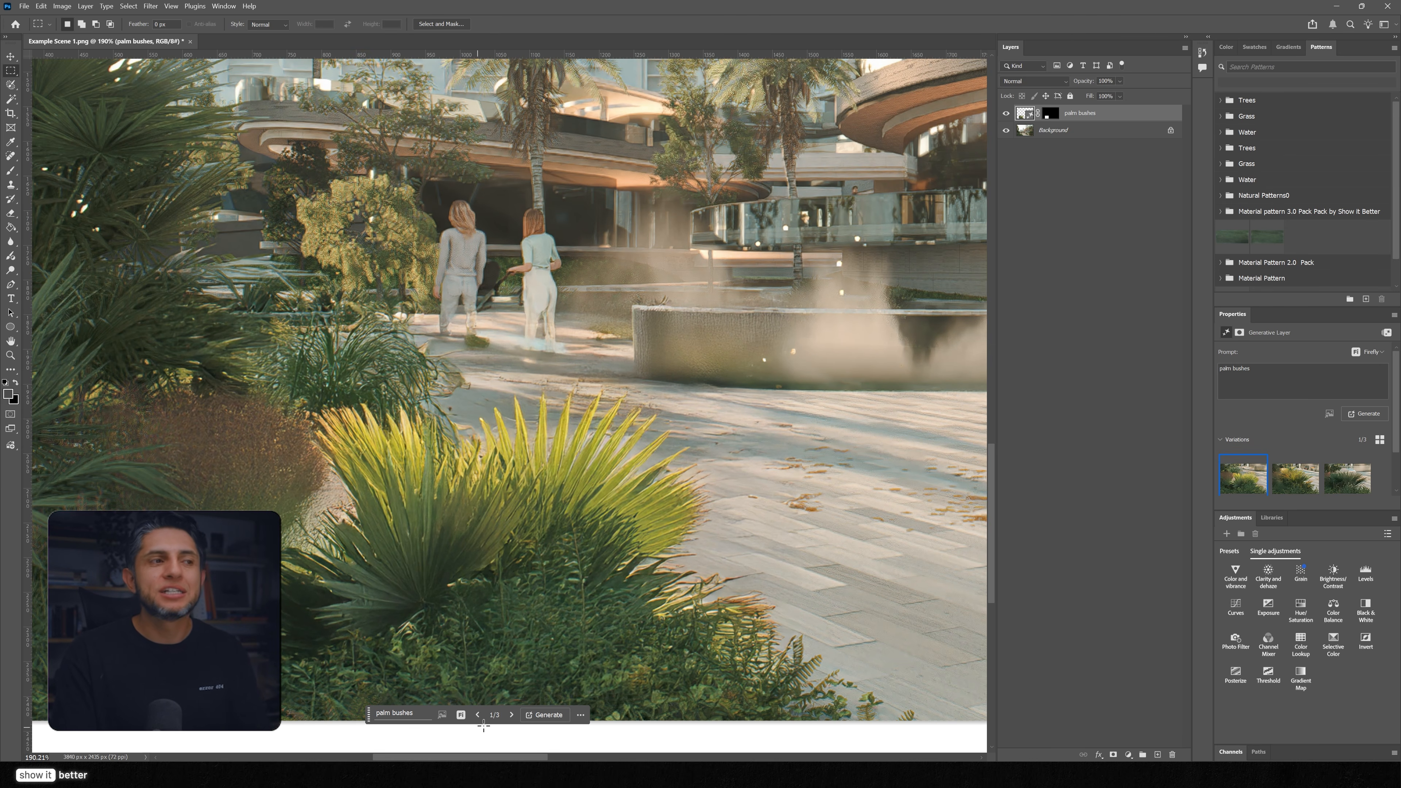
Compare the three generated palm bushes variations in the planting beside the walkway, returning to the first
left_click(511, 714)
left_click(511, 715)
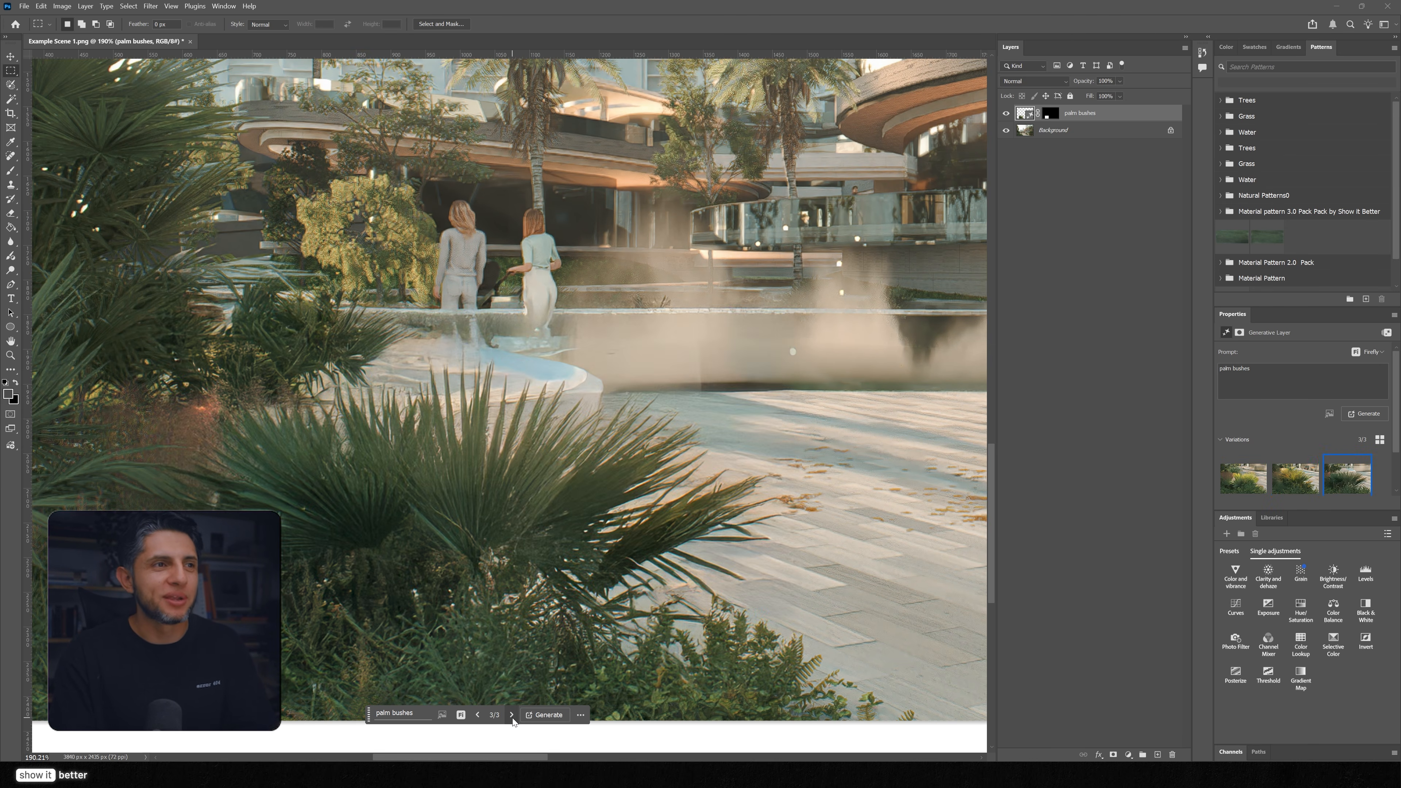
left_click(477, 716)
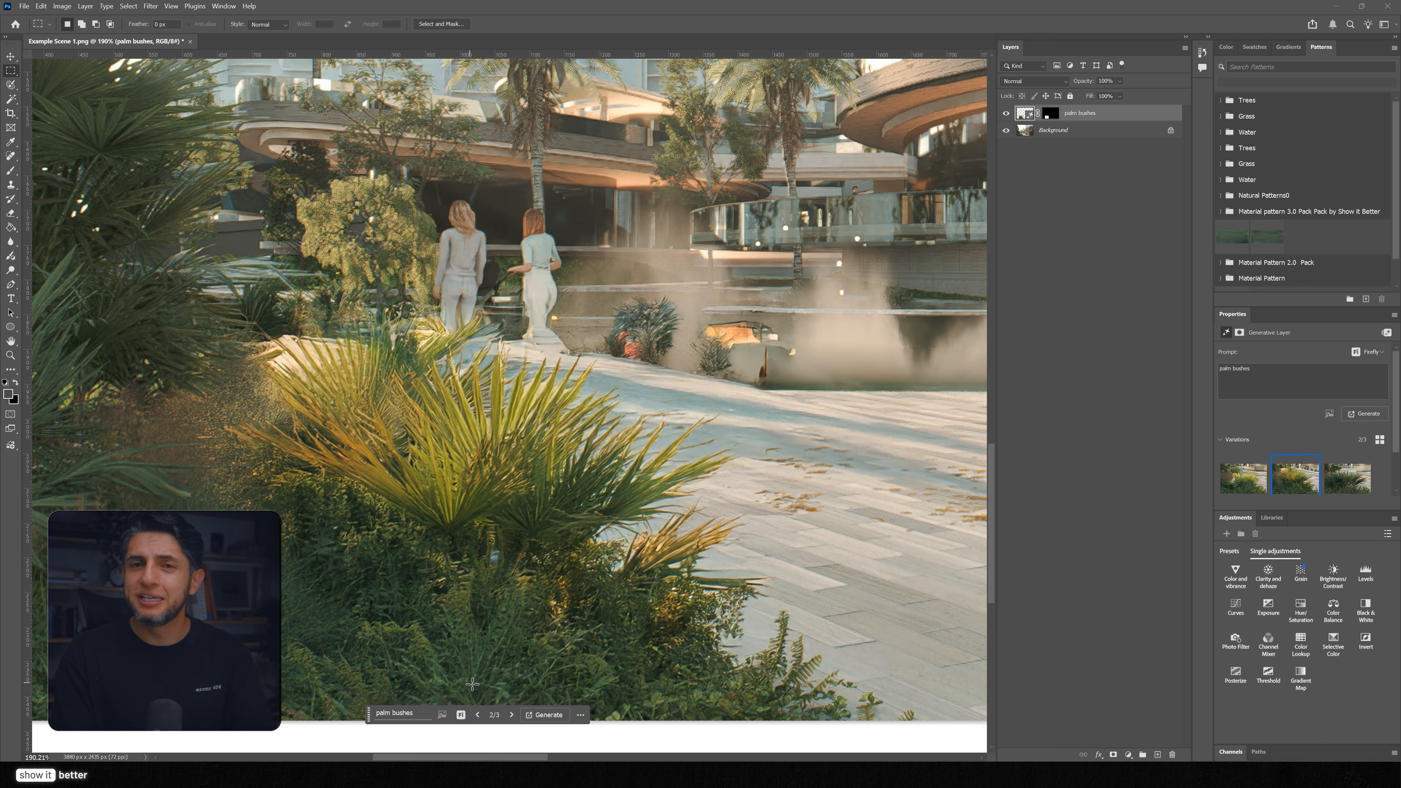
left_click(511, 715)
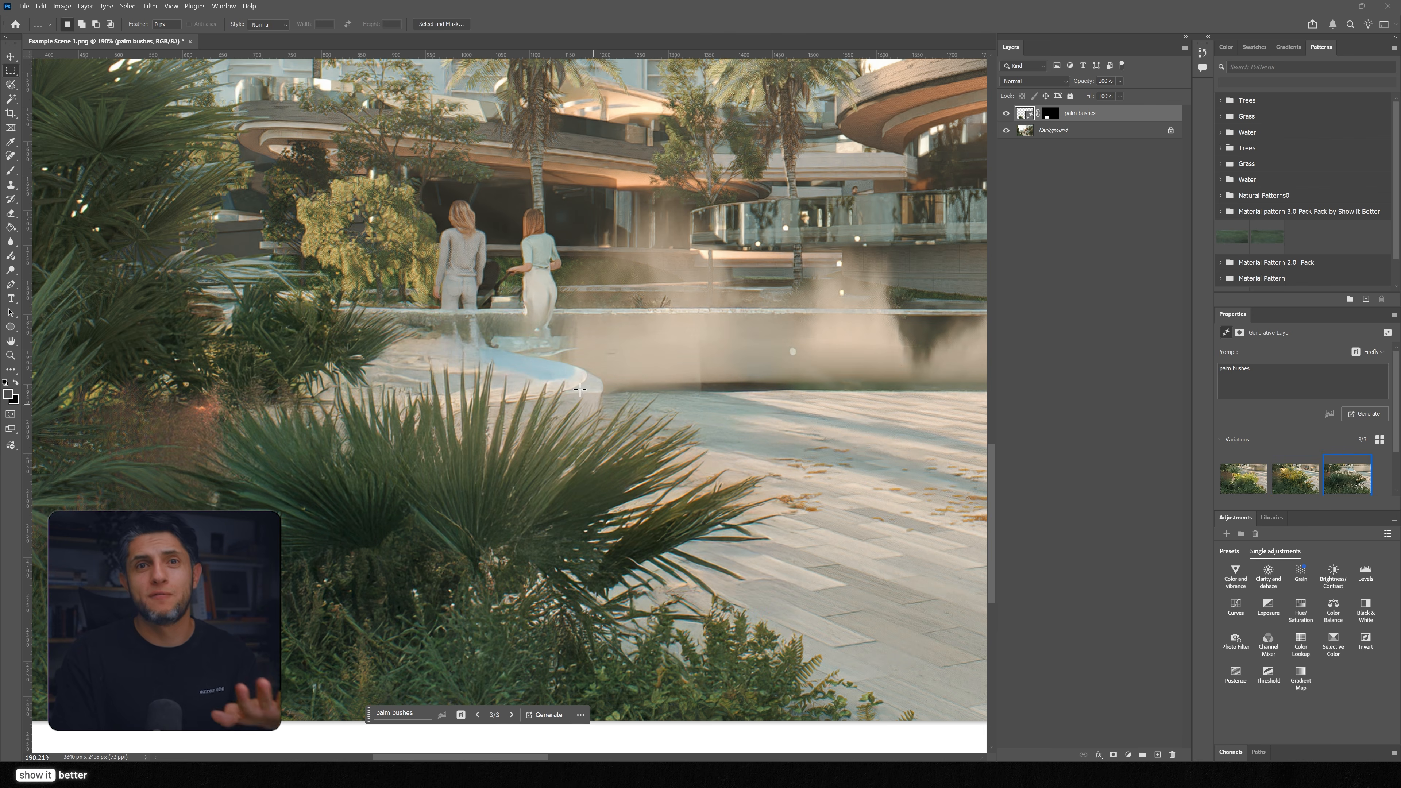
left_click(478, 714)
left_click(478, 715)
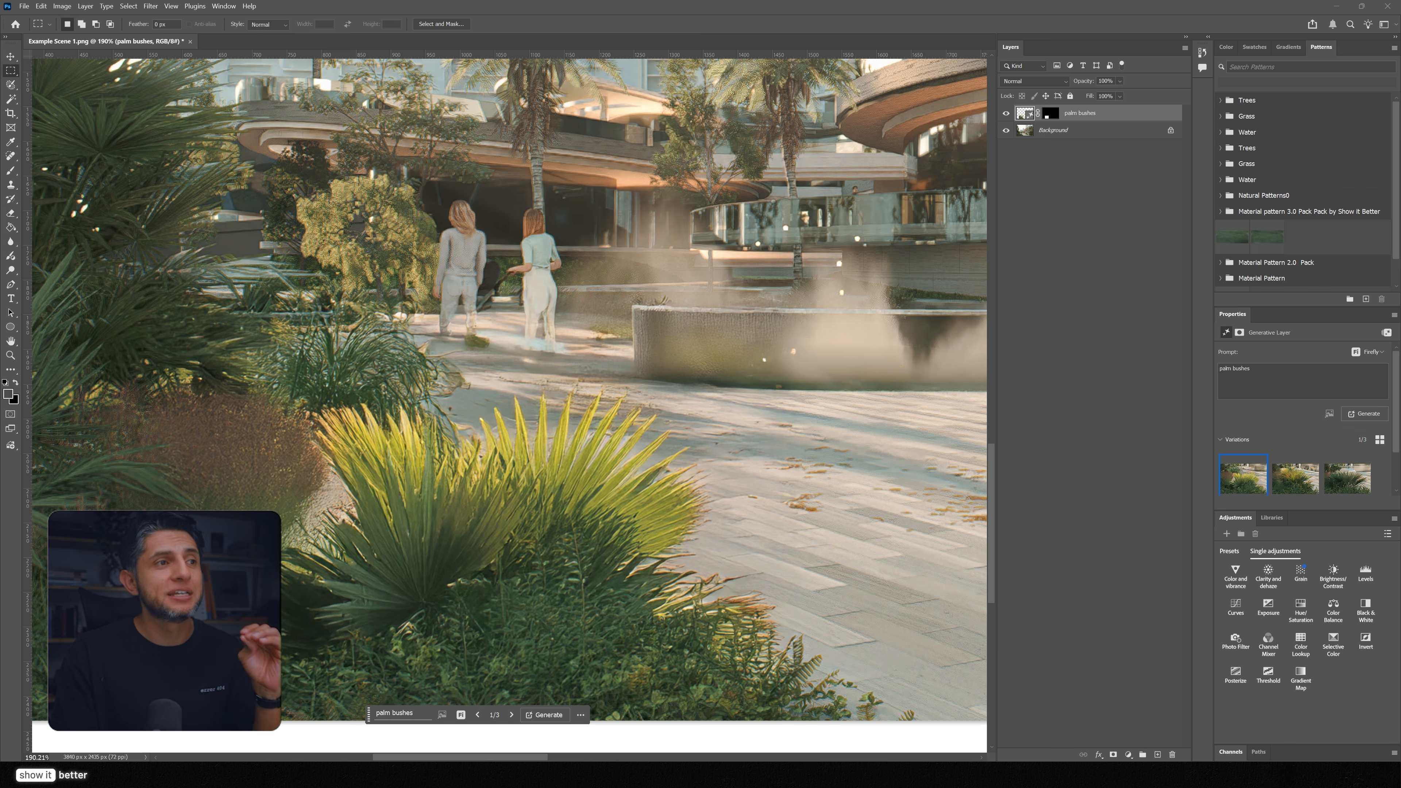
scroll(595, 320, "down", 9)
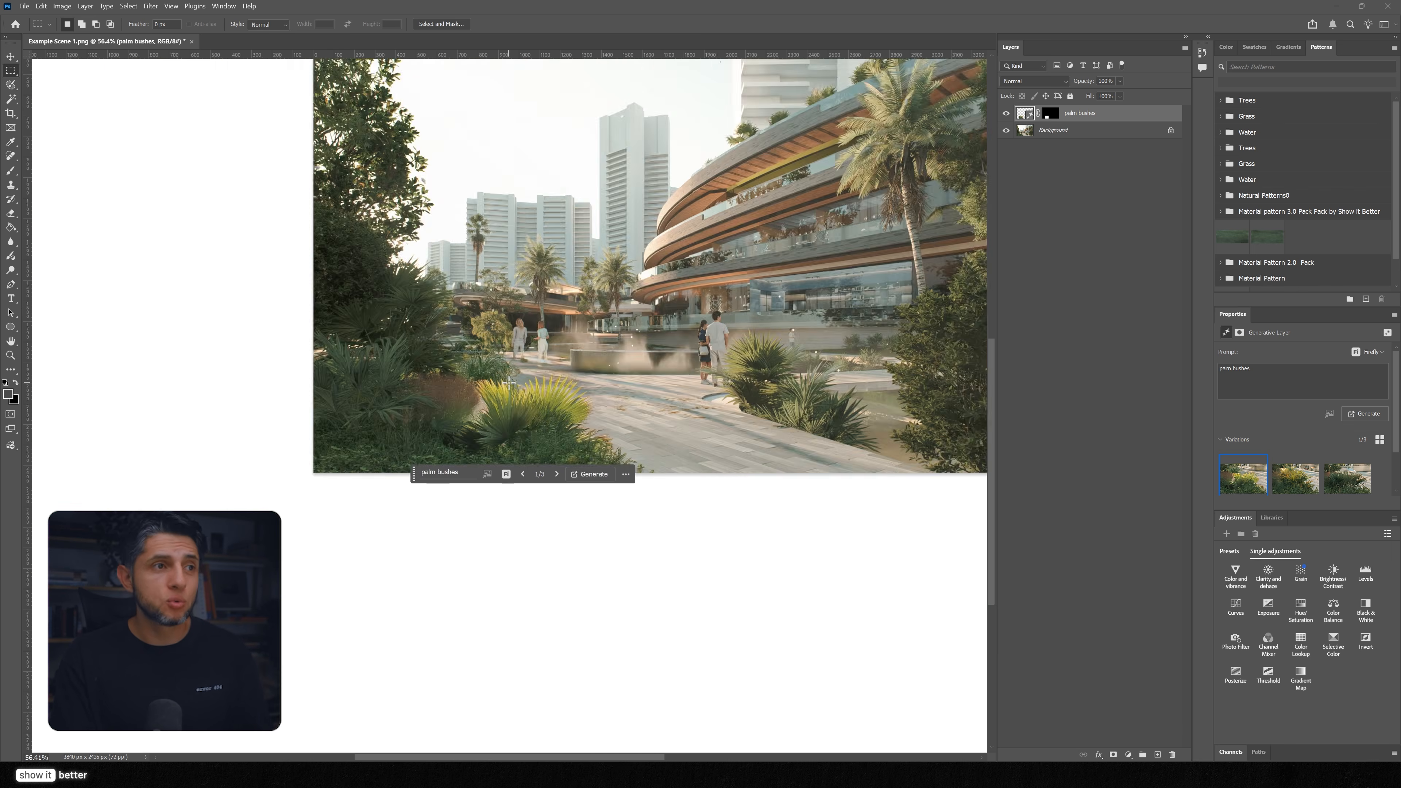
scroll(634, 298, "up", 3)
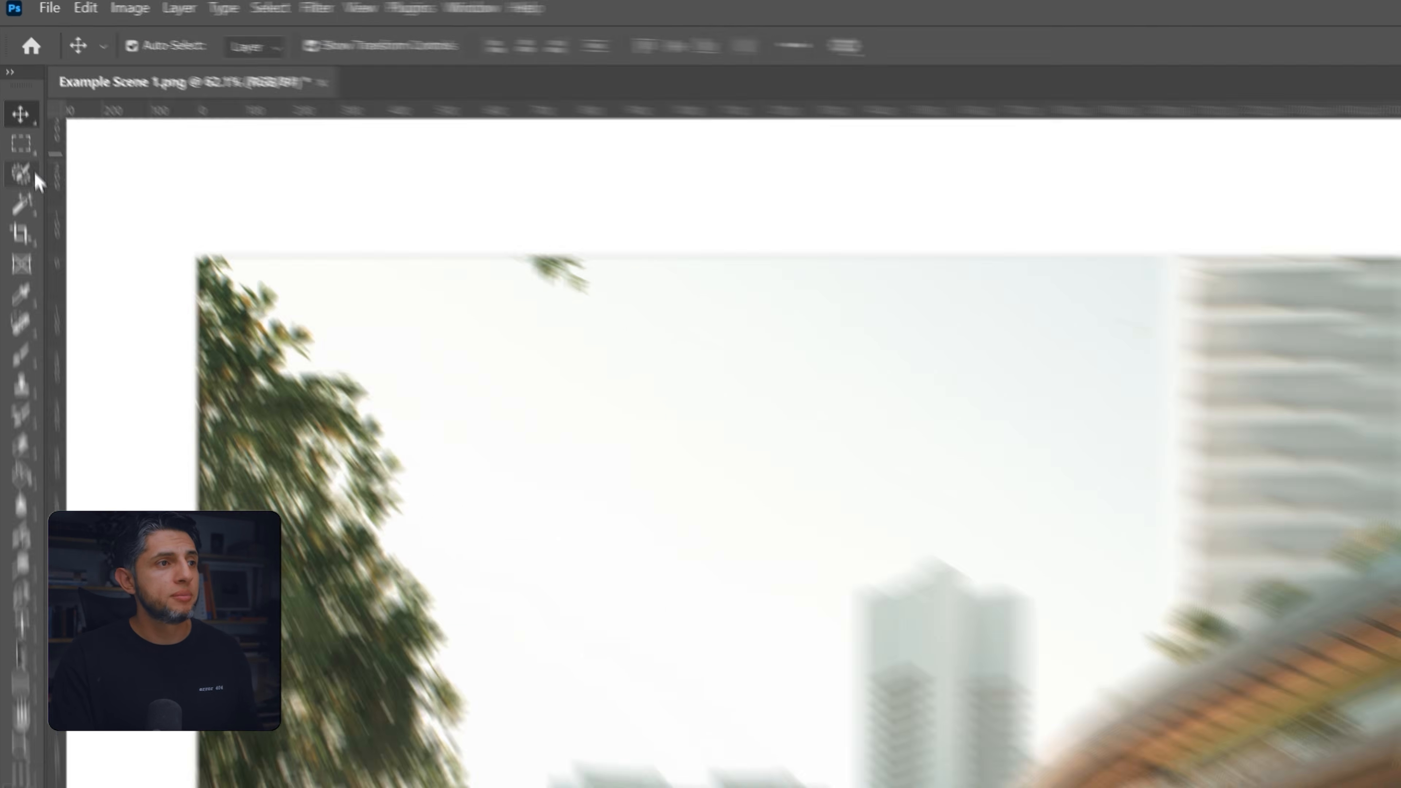
Paint a freehand selection with the Selection Brush Tool over the low shrubs and fern along the left edge of the paved walkway
left_click(34, 175)
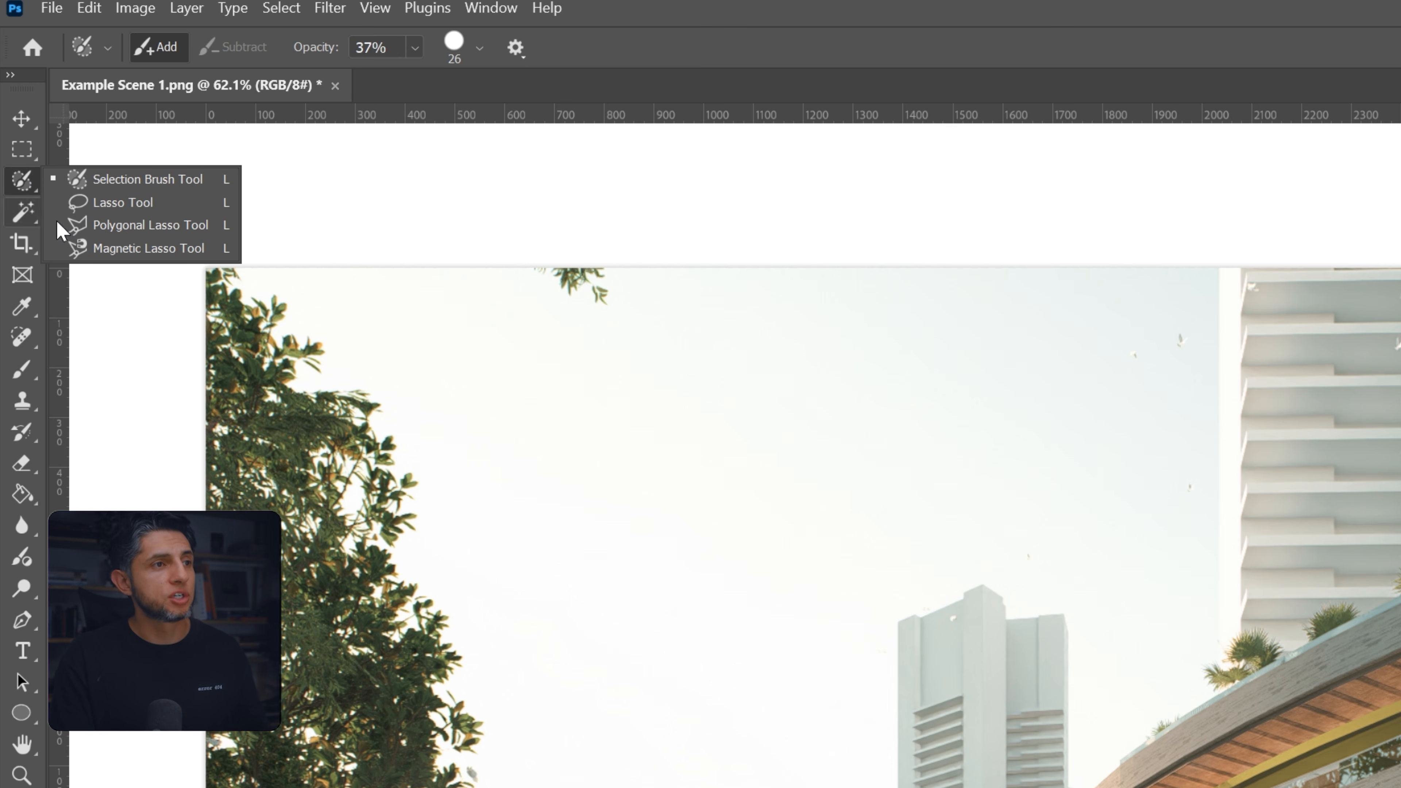
left_click(177, 180)
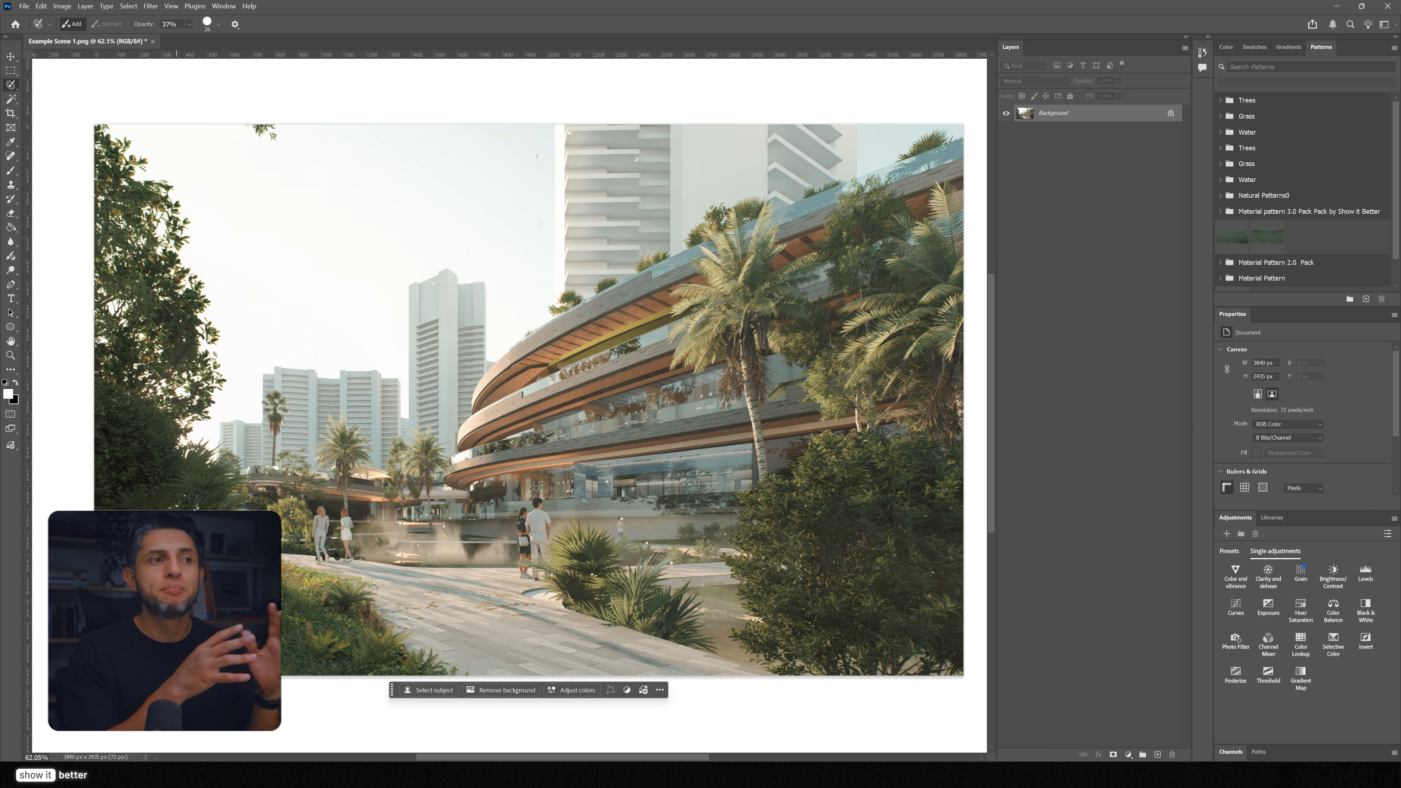
left_click_drag(328, 596, 344, 590)
scroll(344, 590, "up", 6)
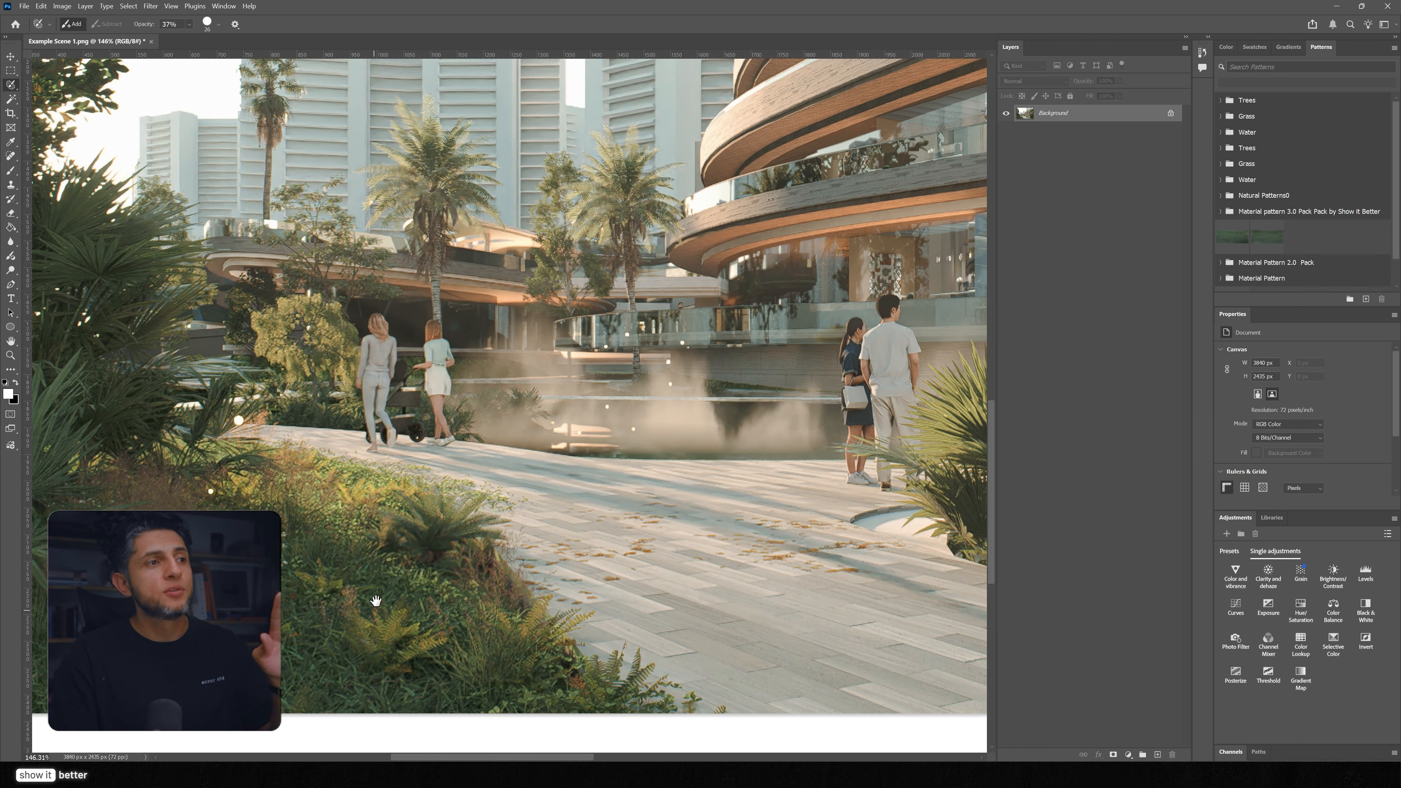
mouse_move(376, 601)
left_mouse_down()
mouse_move(308, 572)
mouse_move(351, 586)
mouse_move(324, 521)
mouse_move(370, 600)
mouse_move(356, 507)
mouse_move(369, 599)
mouse_move(401, 476)
mouse_move(375, 590)
mouse_move(447, 474)
mouse_move(380, 589)
mouse_move(425, 532)
mouse_move(521, 496)
mouse_move(394, 591)
mouse_move(409, 570)
mouse_move(556, 539)
mouse_move(420, 568)
mouse_move(505, 568)
mouse_move(353, 604)
mouse_move(523, 584)
mouse_move(302, 604)
mouse_move(434, 599)
mouse_move(512, 618)
mouse_move(406, 608)
mouse_move(535, 619)
mouse_move(405, 589)
mouse_move(518, 626)
mouse_move(279, 530)
left_mouse_up()
Generate "palm bushes" in the brushed area using the Firefly Fill & Expand model
left_click(550, 694)
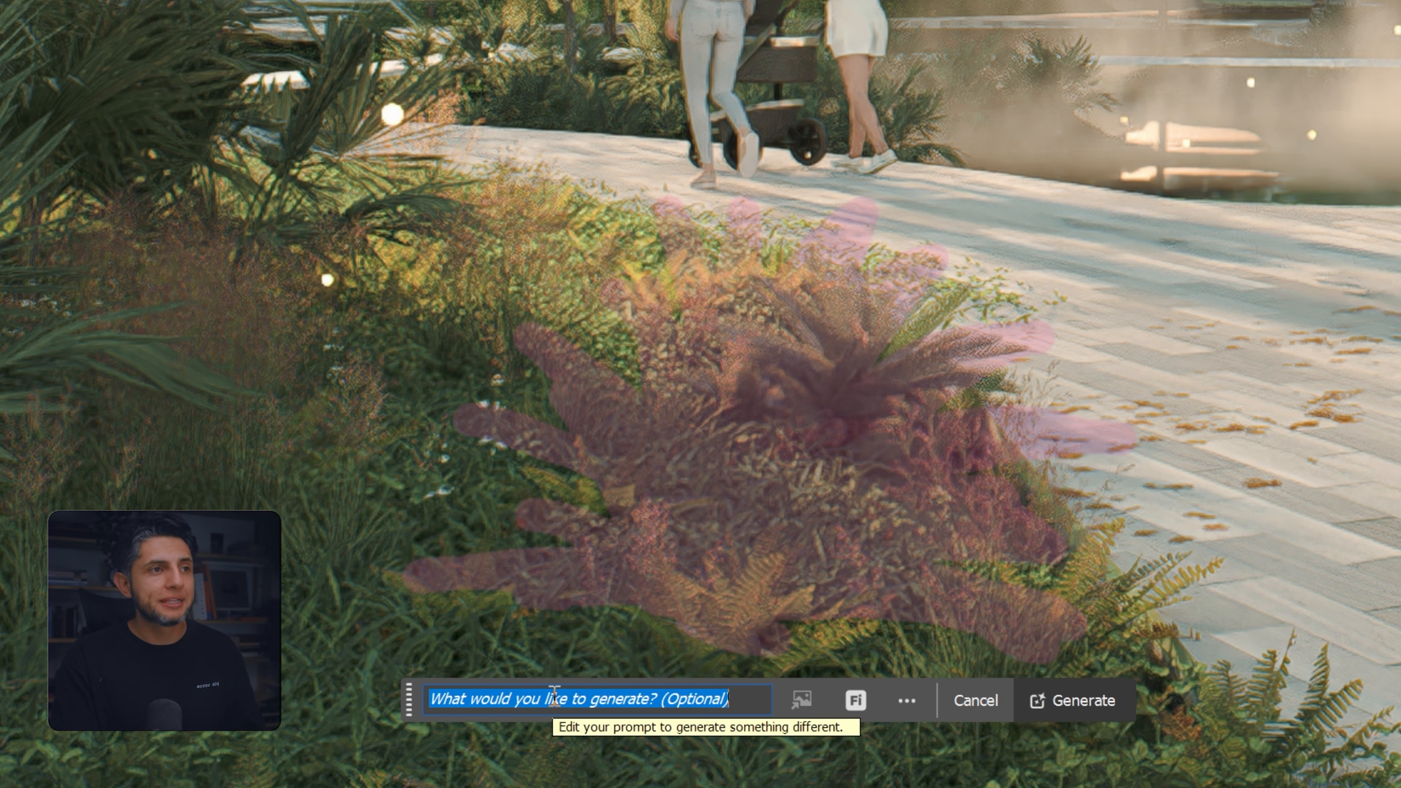
type("palm bushes")
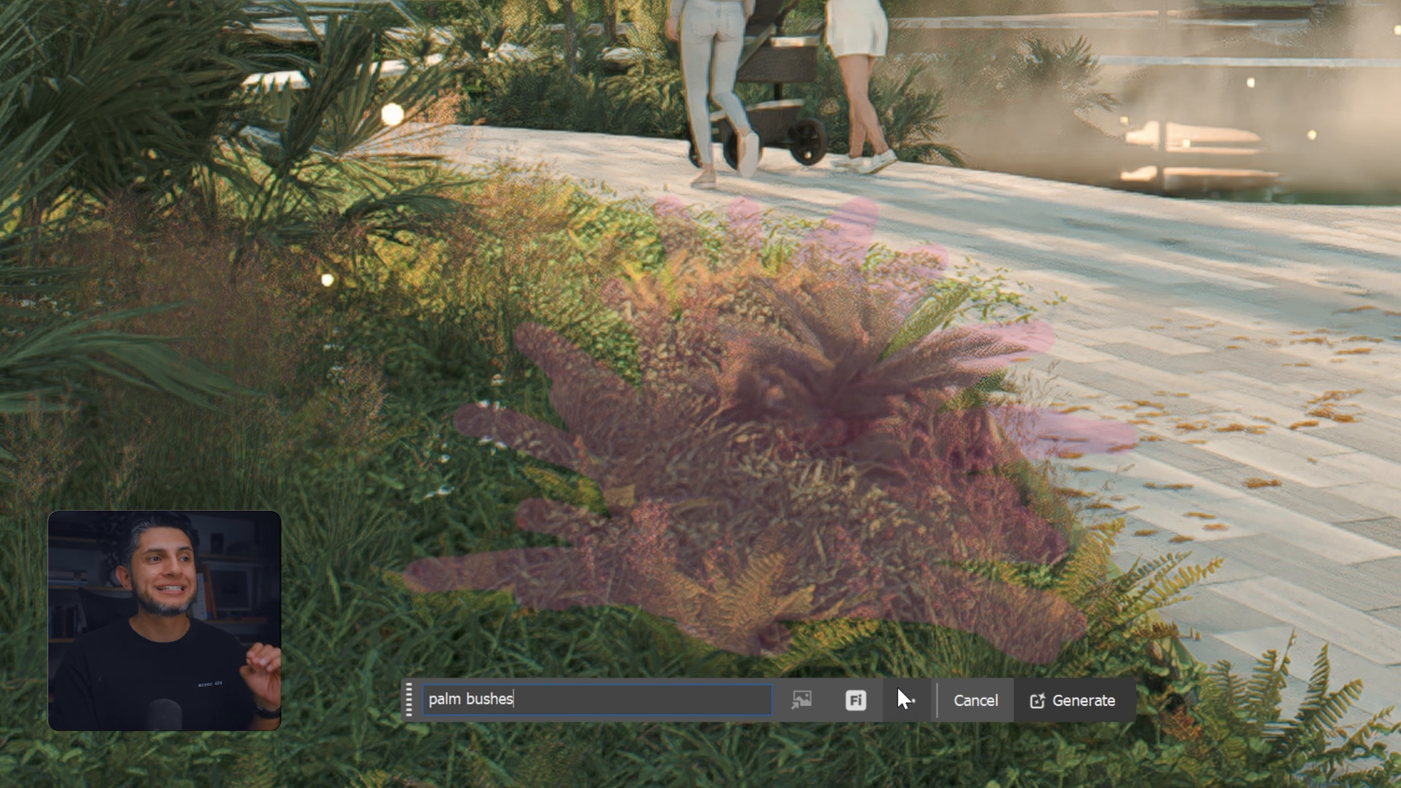
left_click(856, 700)
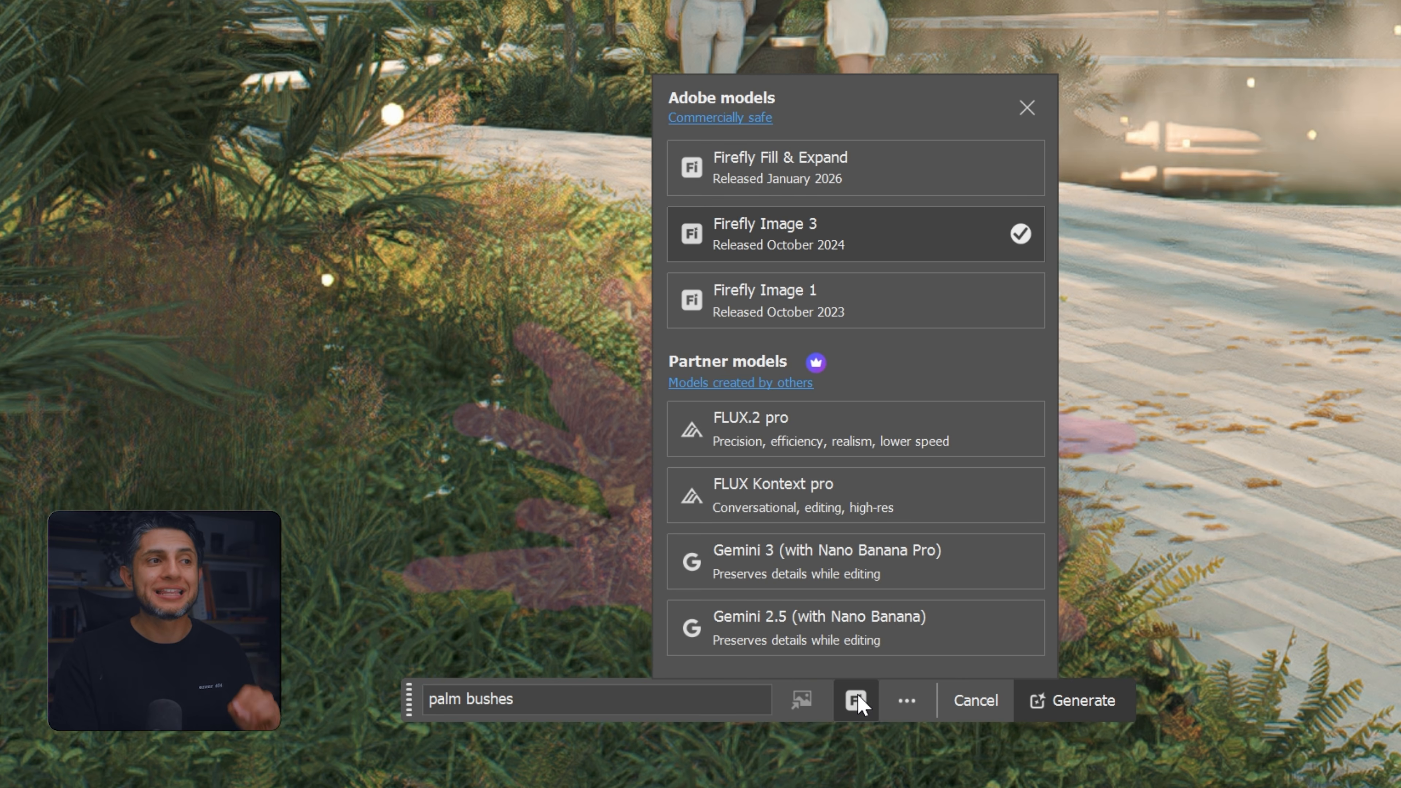
left_click(836, 166)
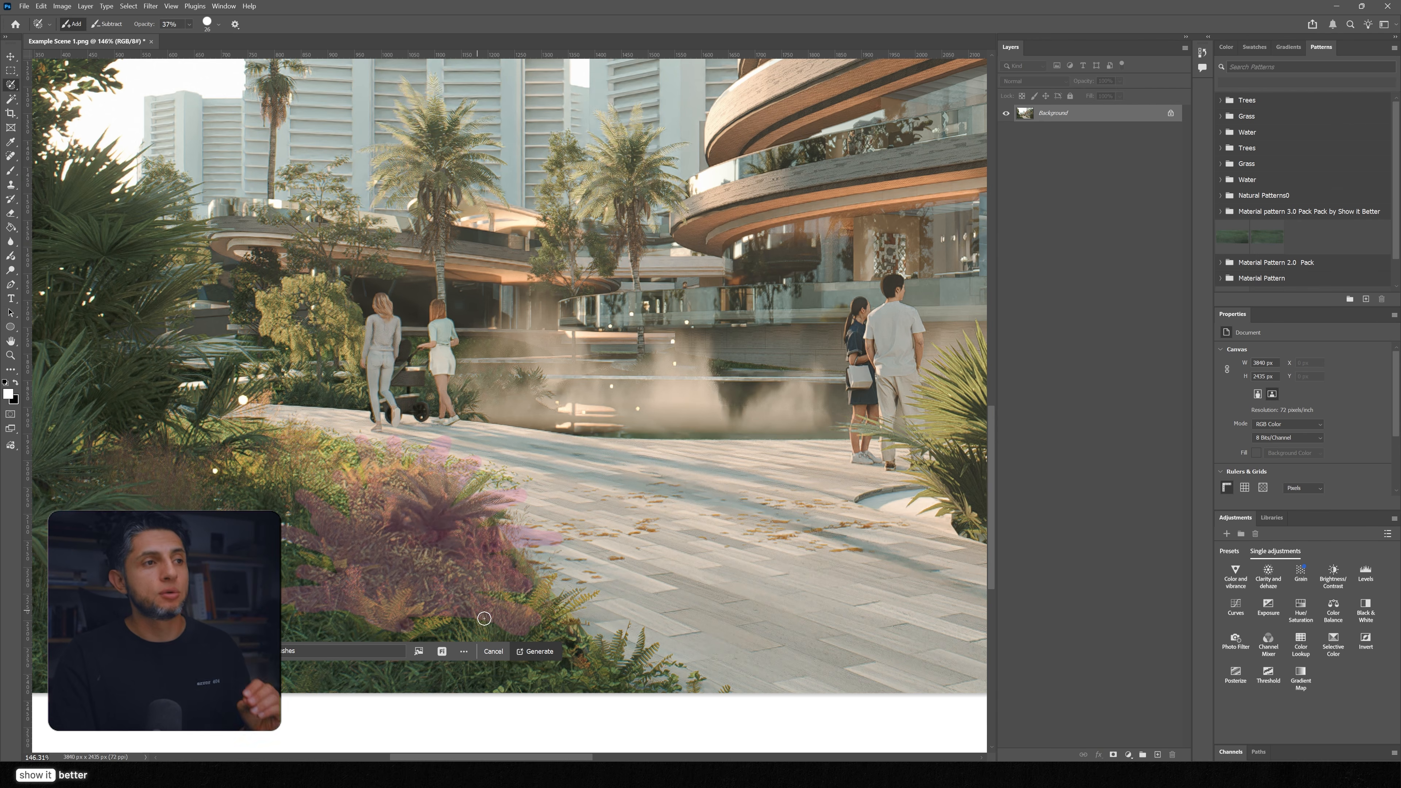
left_click(528, 652)
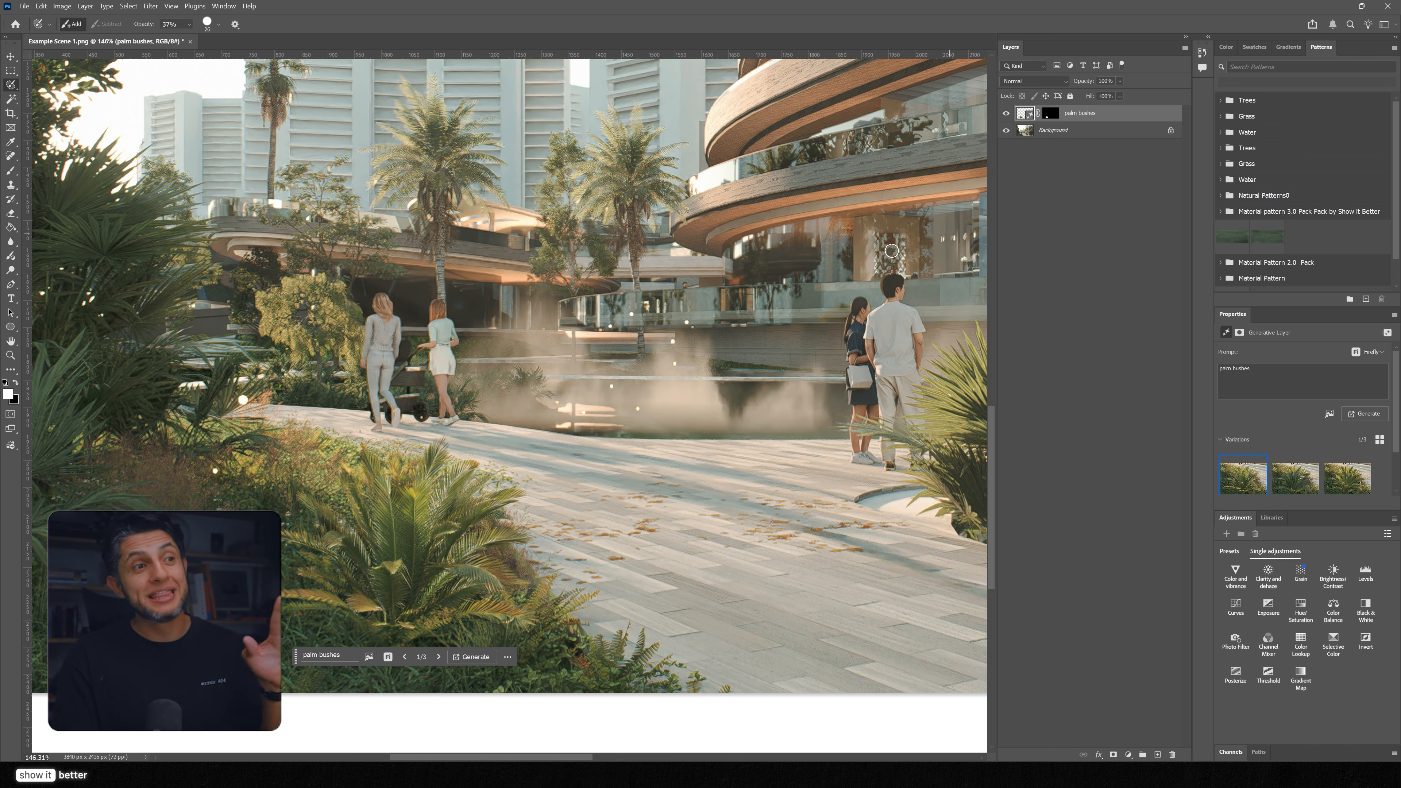
Compare the generated palm bushes variations up close and keep the second one
scroll(375, 561, "up", 8)
scroll(447, 557, "down", 5)
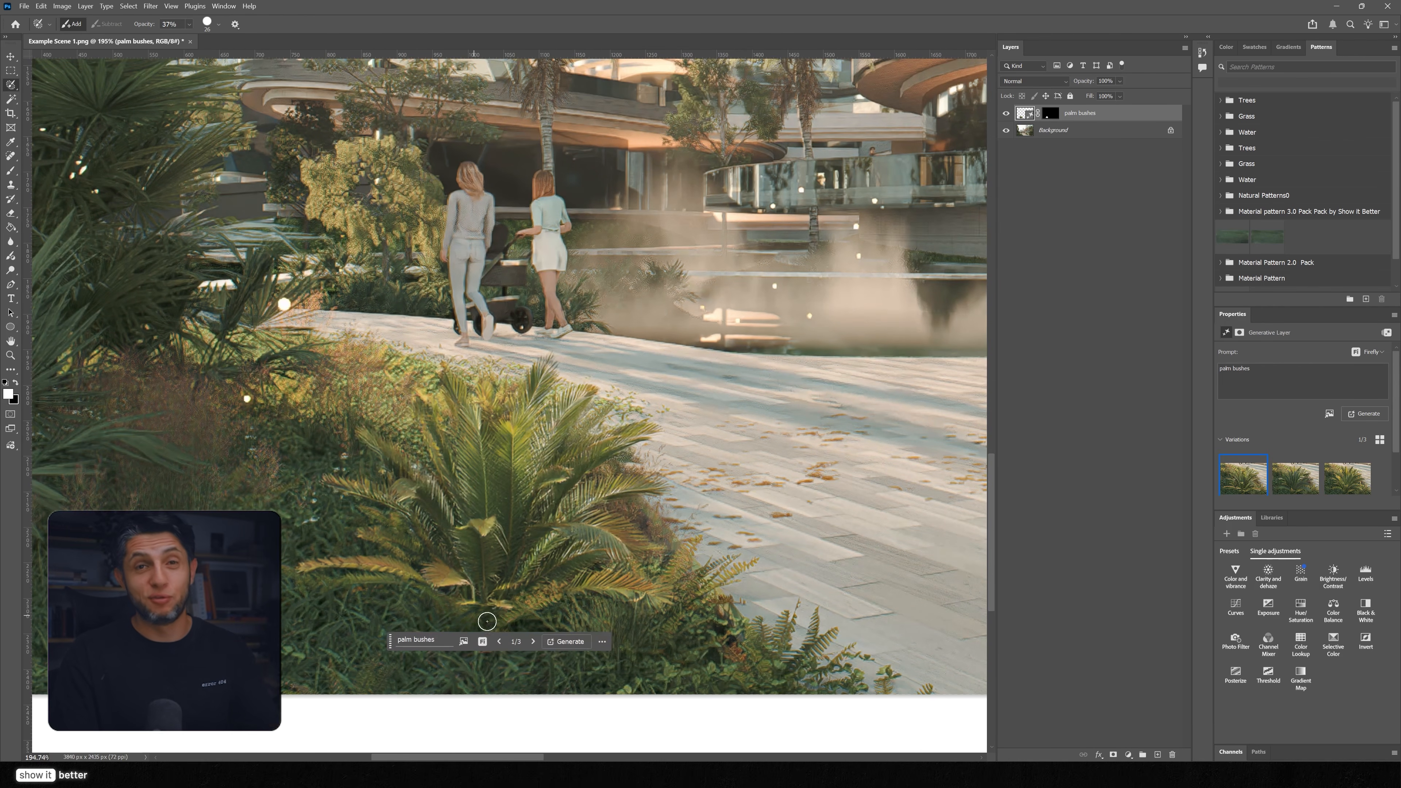
left_click(533, 641)
left_click(533, 641)
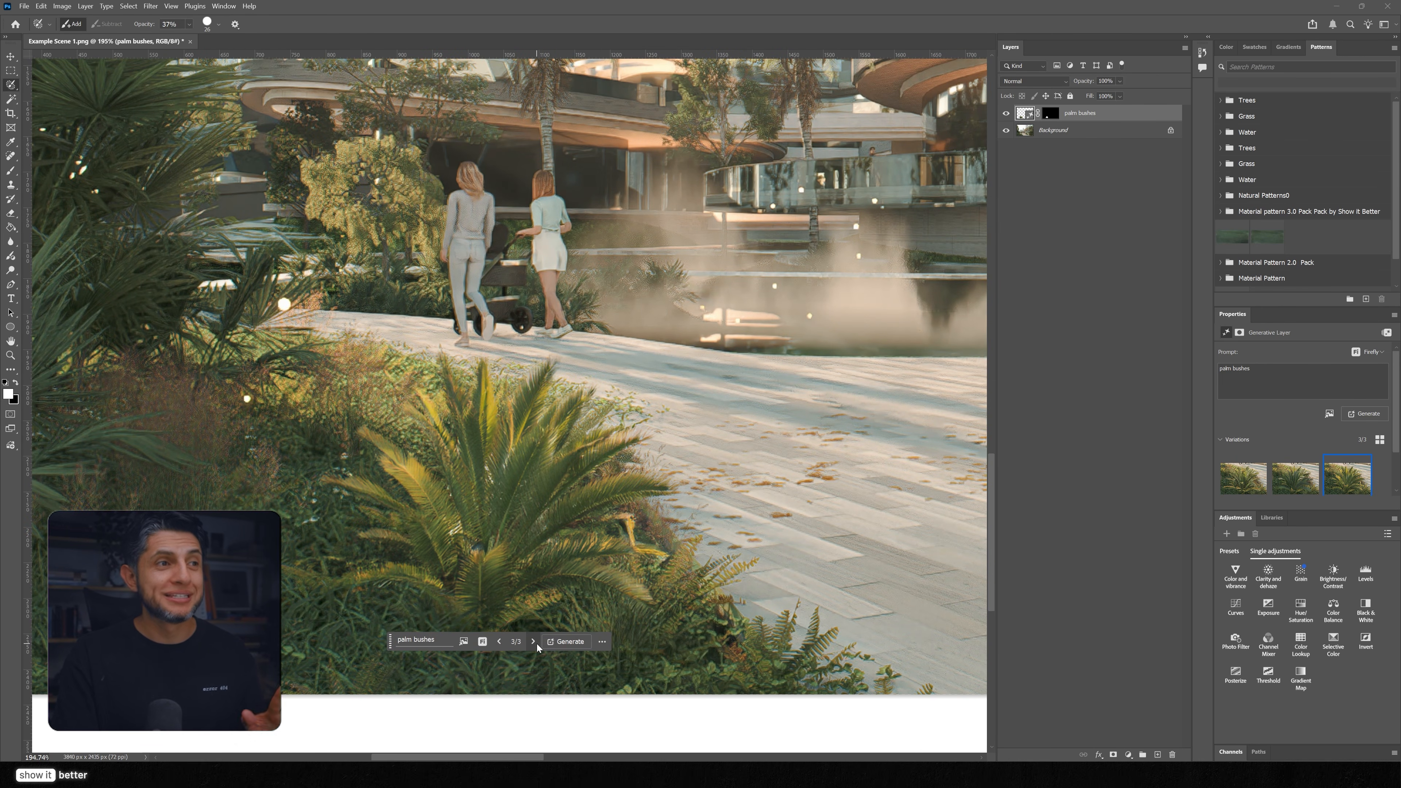
left_click(497, 642)
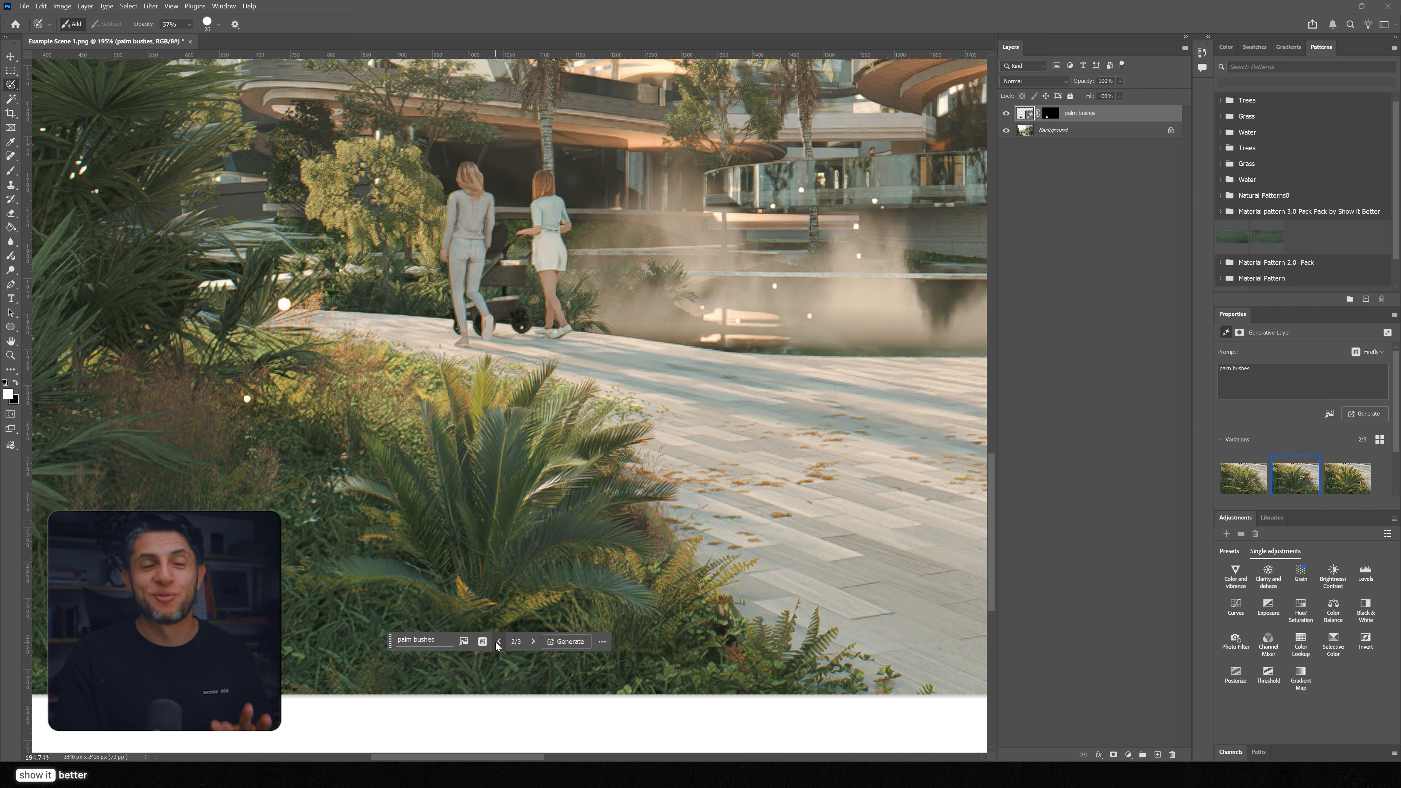
left_click(496, 642)
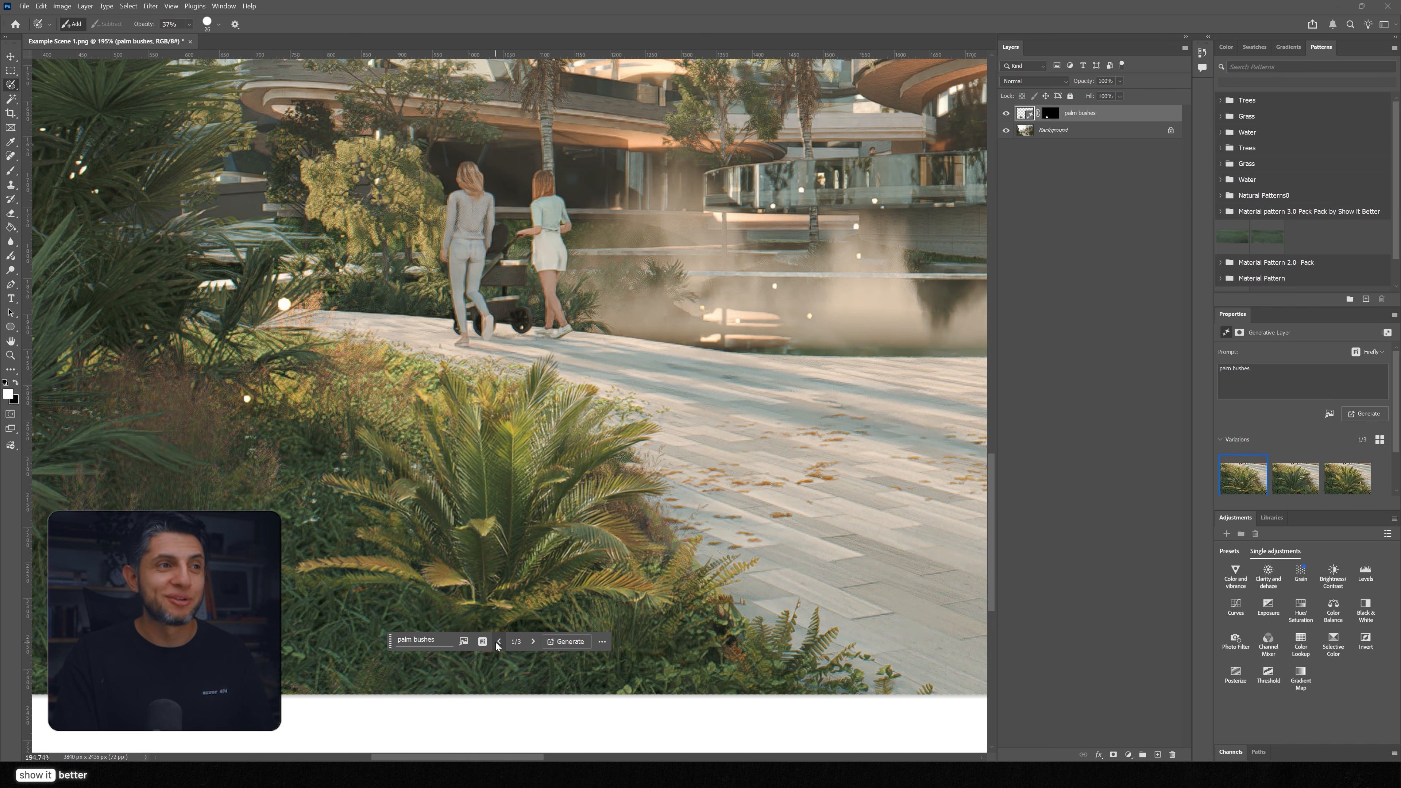
left_click(532, 642)
Switch to the Move tool and deselect the palm bushes layer
scroll(404, 519, "down", 6)
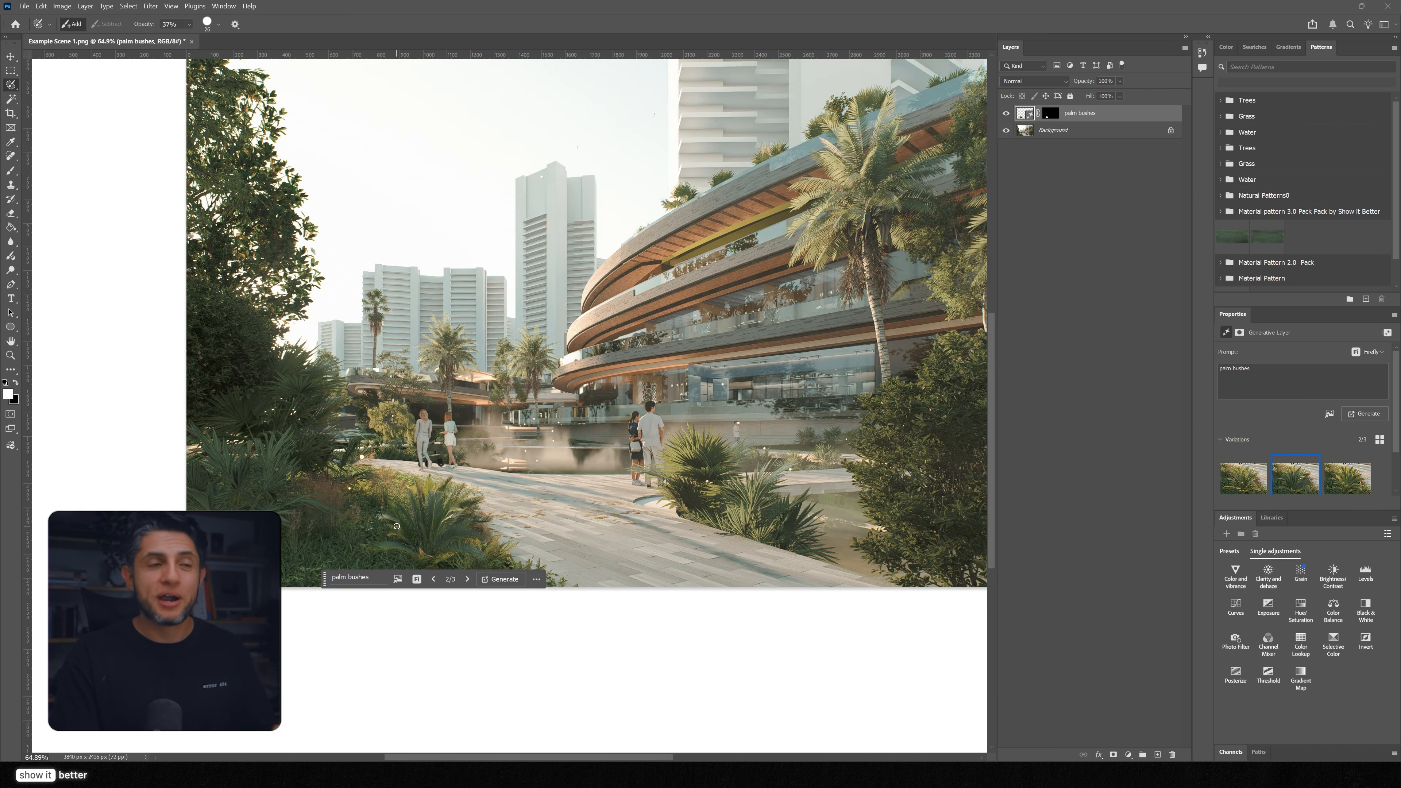
scroll(465, 516, "up", 2)
left_click_drag(473, 499, 392, 581)
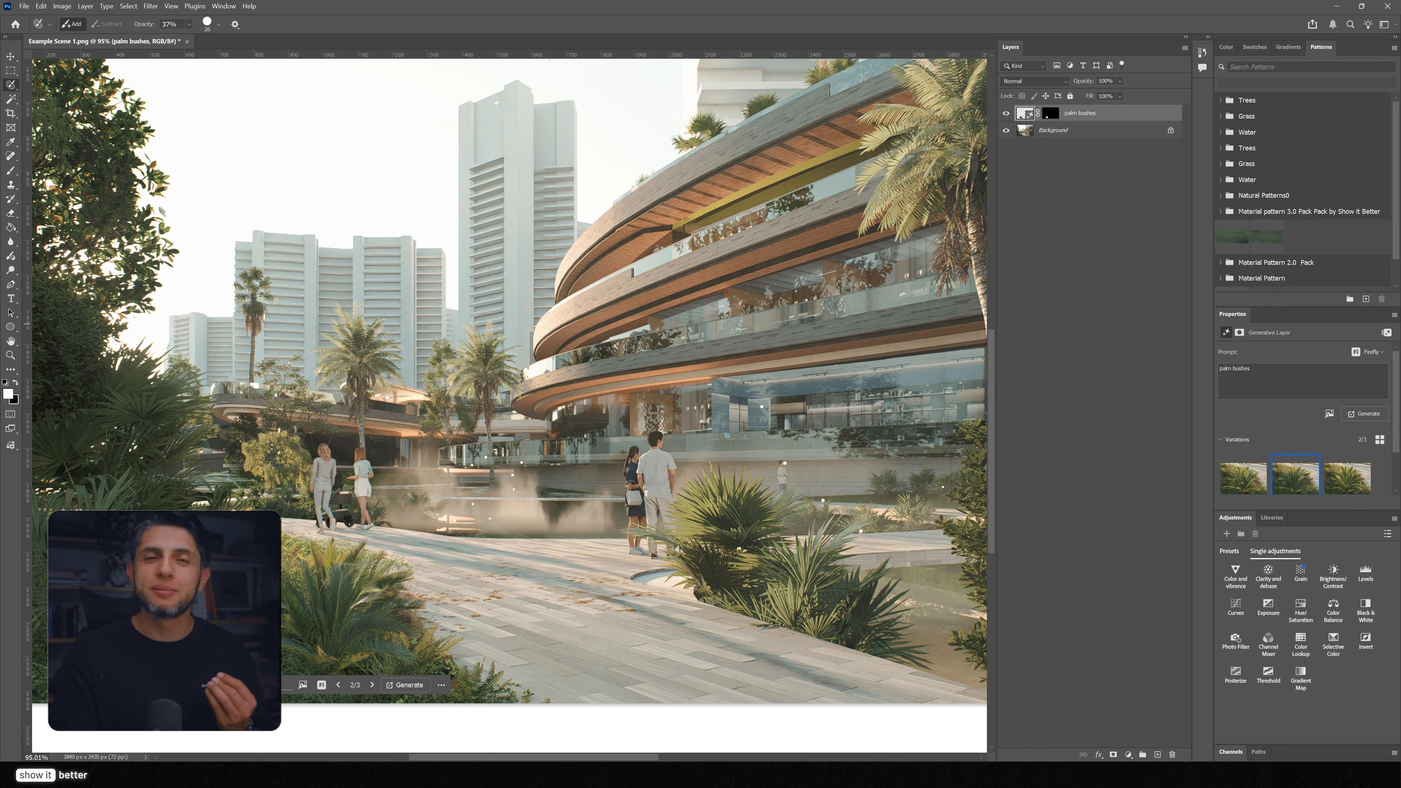
left_click(10, 57)
left_click(368, 741)
scroll(341, 552, "down", 1)
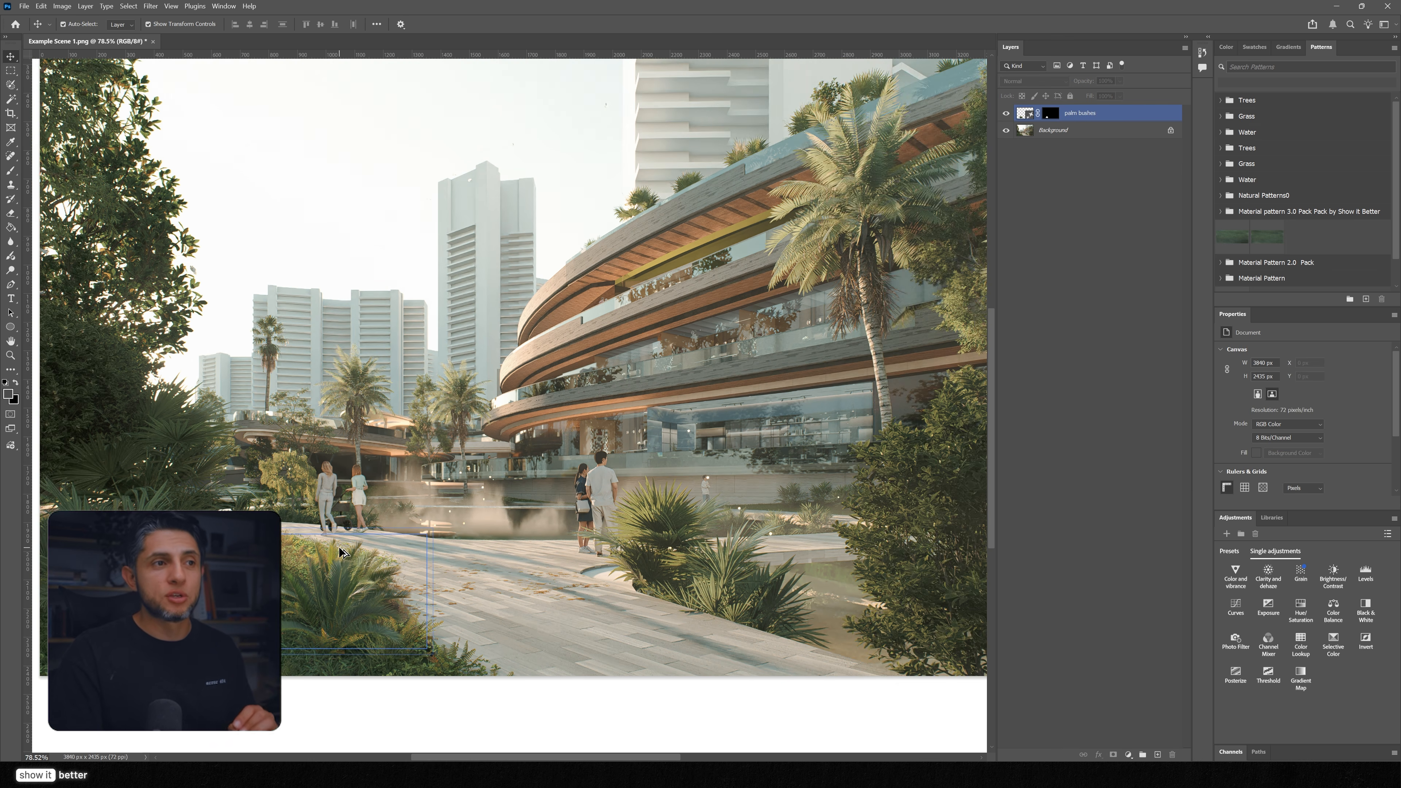
Brush over the two women and the stroller and generate two women walking, one with short pants and the other with jeans
scroll(339, 548, "up", 1)
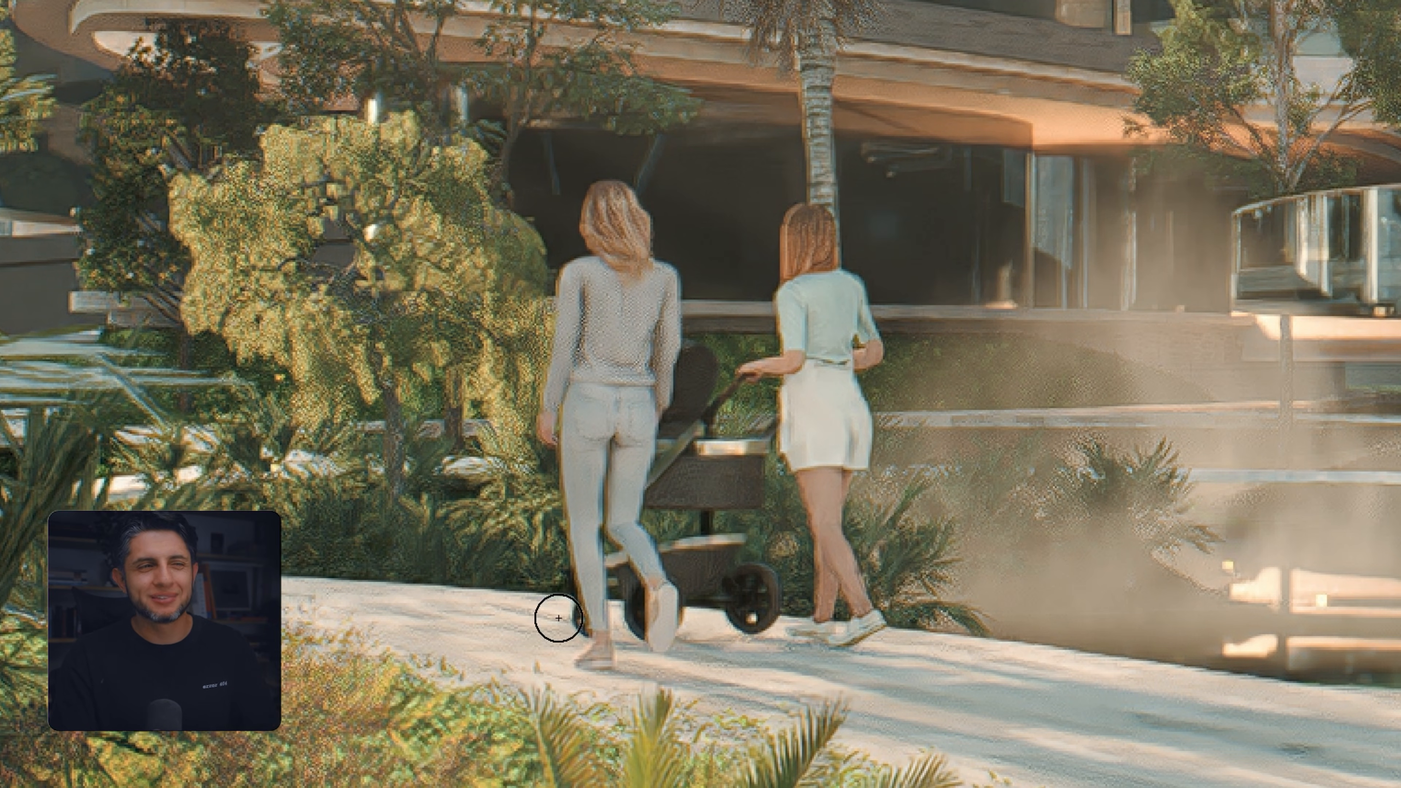
mouse_move(590, 634)
left_mouse_down()
mouse_move(588, 585)
mouse_move(540, 677)
left_mouse_up()
type("two women")
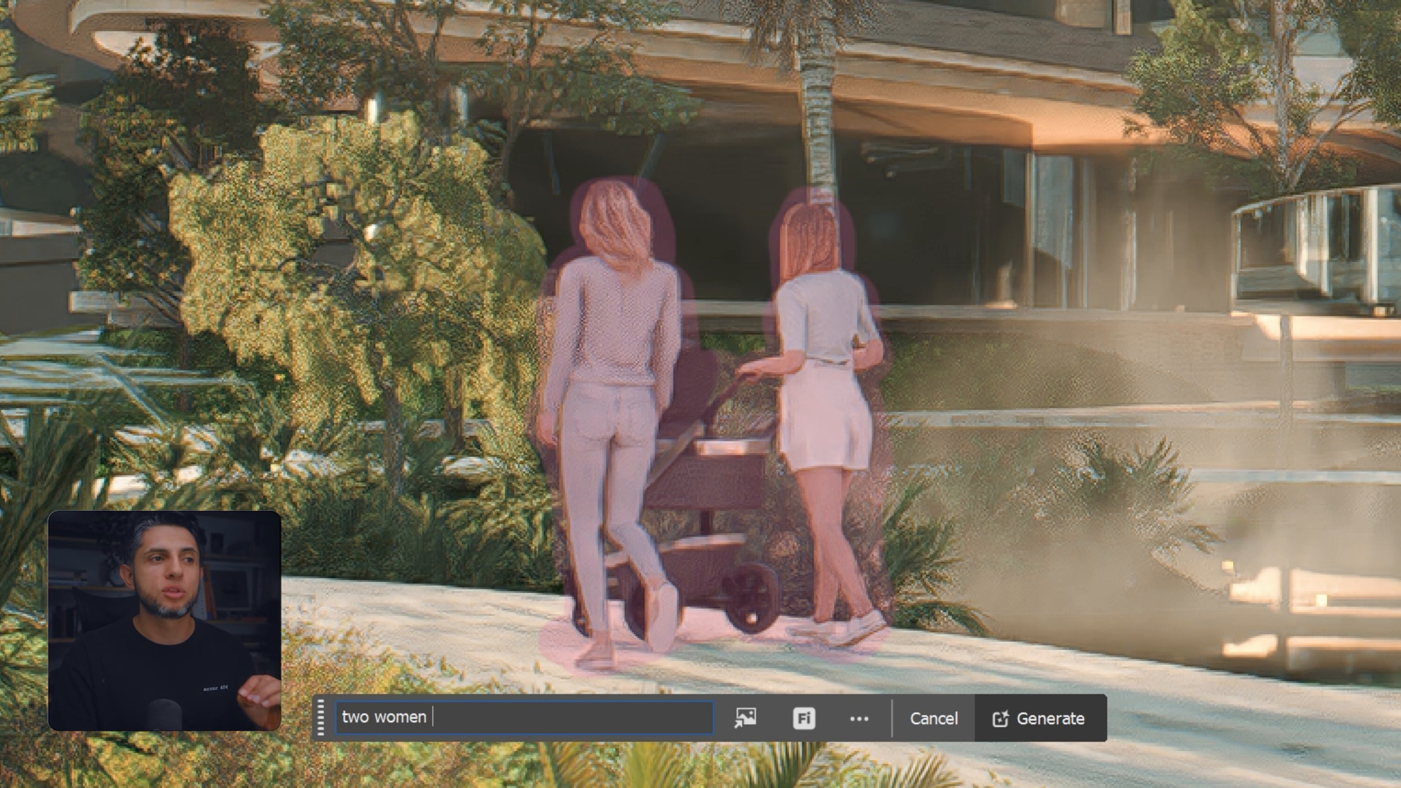
type(" walking tow")
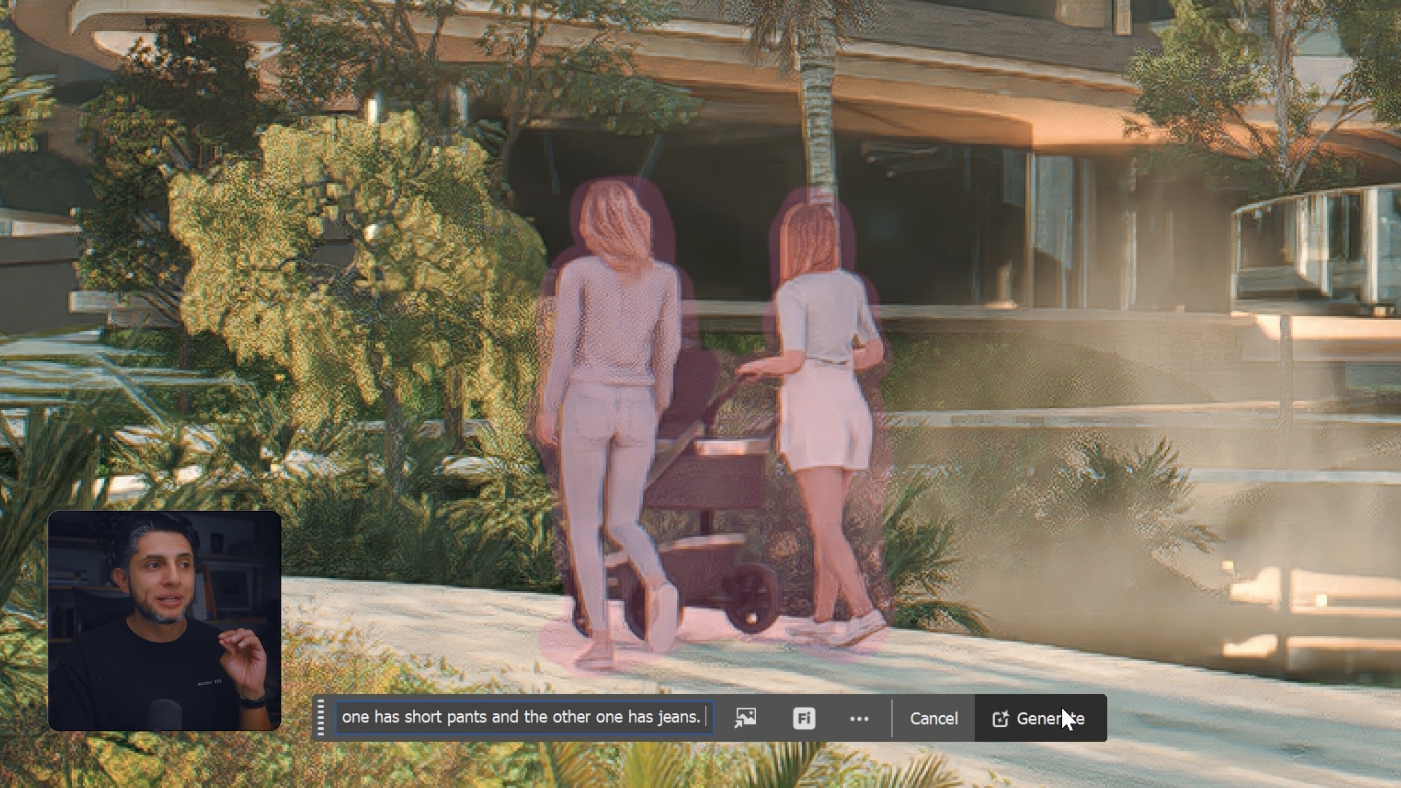
left_click(1055, 718)
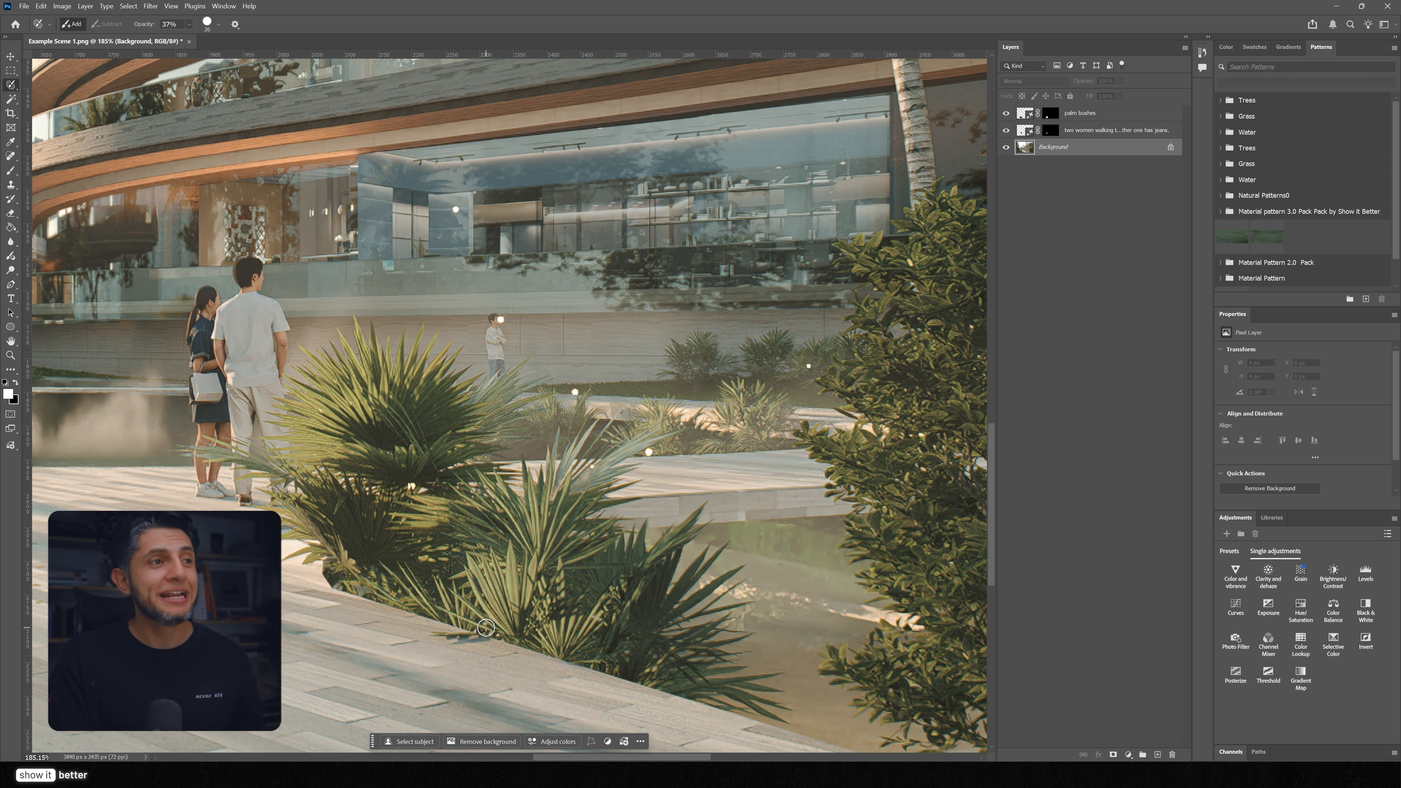
Brush over the large palm plants beside the standing couple and generate "palm bushes" there
mouse_move(484, 628)
left_mouse_down()
mouse_move(529, 640)
mouse_move(348, 588)
mouse_move(302, 553)
mouse_move(333, 548)
mouse_move(280, 535)
mouse_move(574, 492)
left_mouse_up()
mouse_move(625, 538)
left_mouse_down()
mouse_move(699, 513)
mouse_move(663, 570)
mouse_move(742, 553)
mouse_move(728, 566)
mouse_move(749, 606)
mouse_move(750, 693)
mouse_move(775, 696)
mouse_move(754, 708)
mouse_move(556, 649)
left_mouse_up()
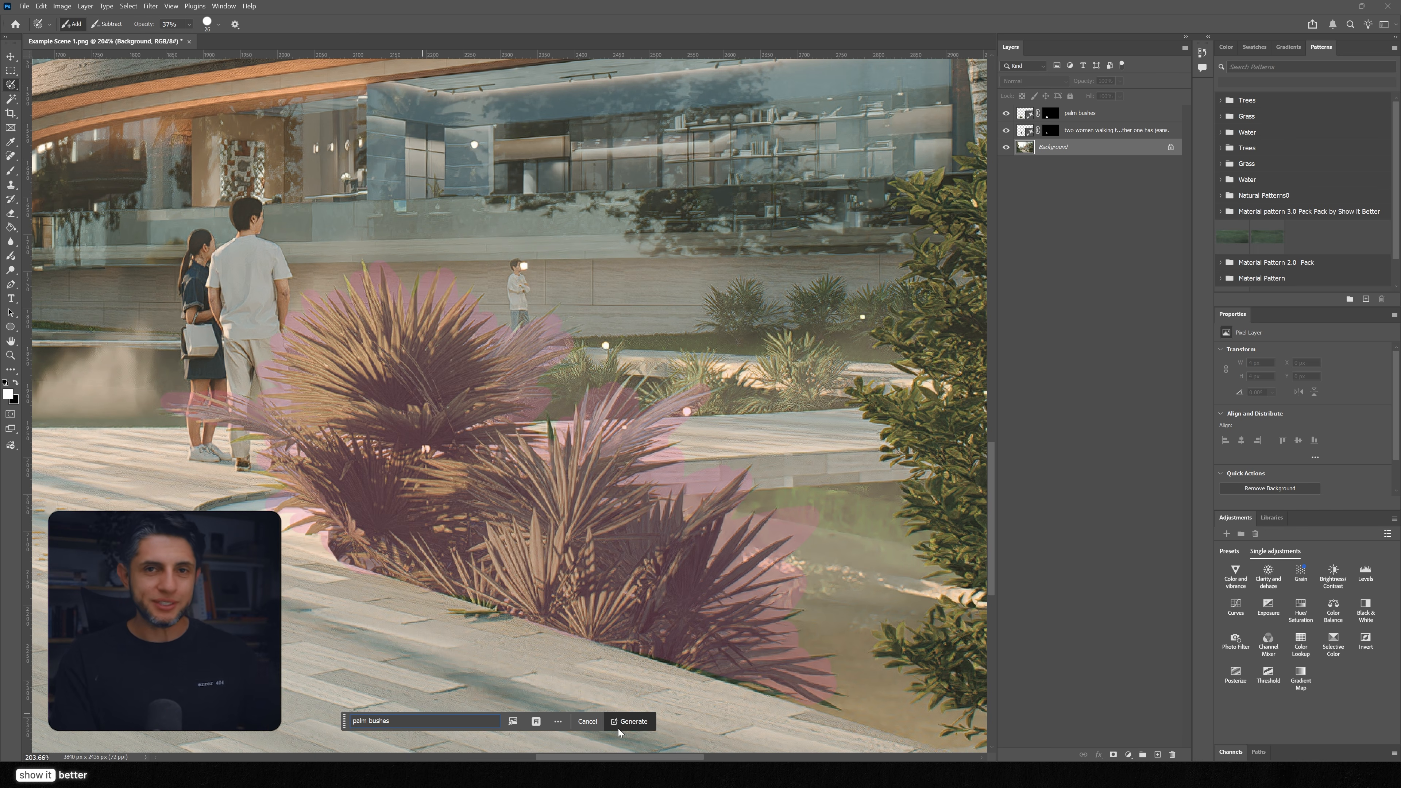
left_click(633, 721)
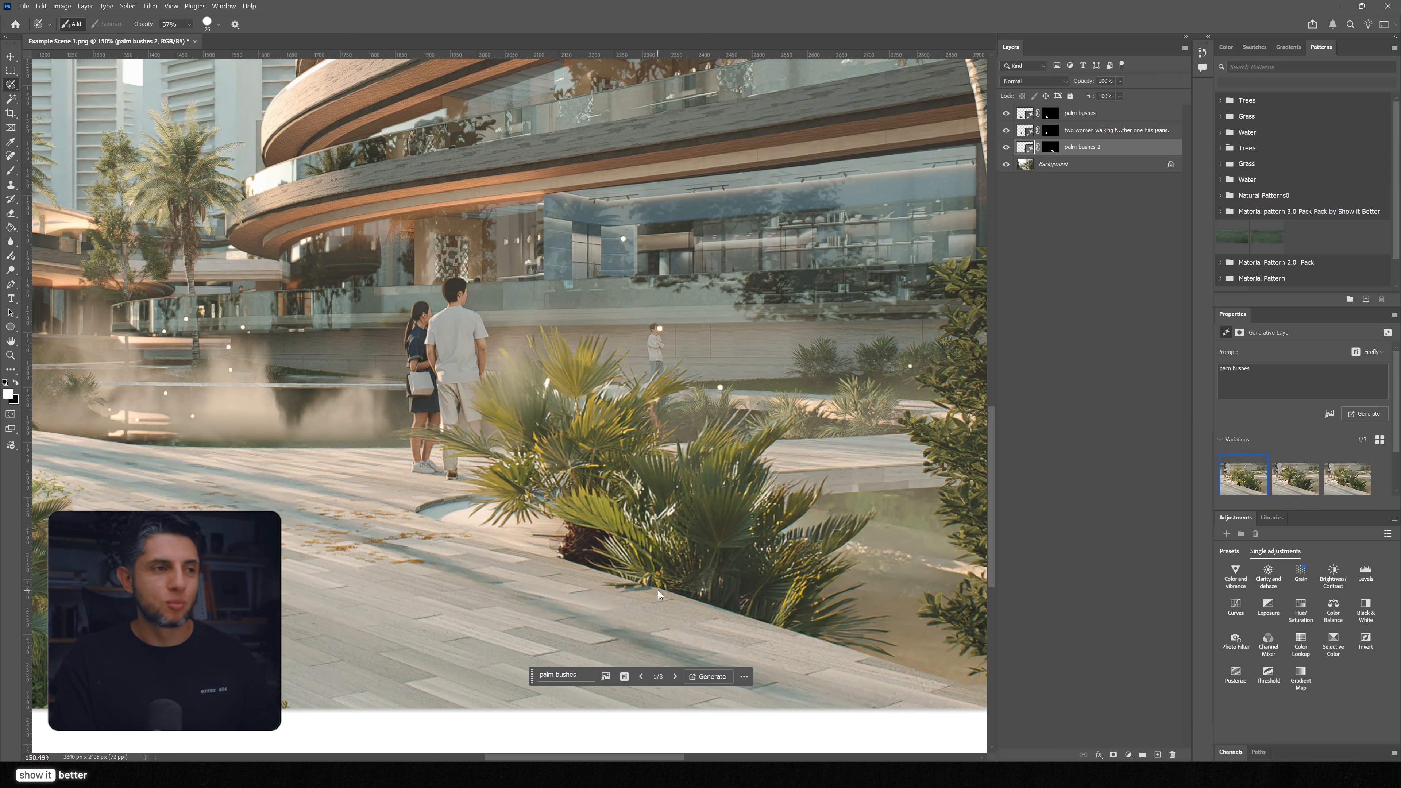
Compare the new palm bushes variations beside the couple and choose the second one
left_click(674, 677)
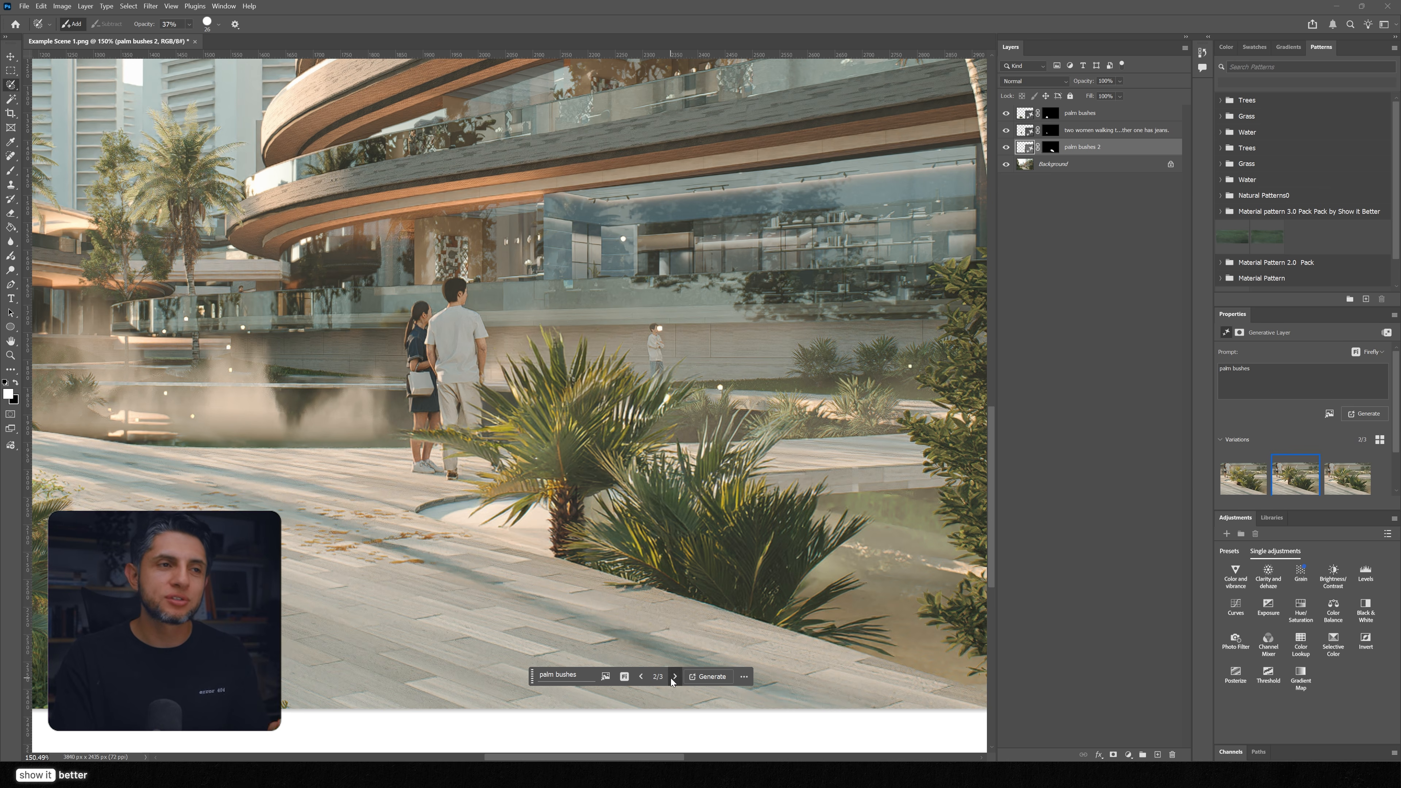
left_click(673, 678)
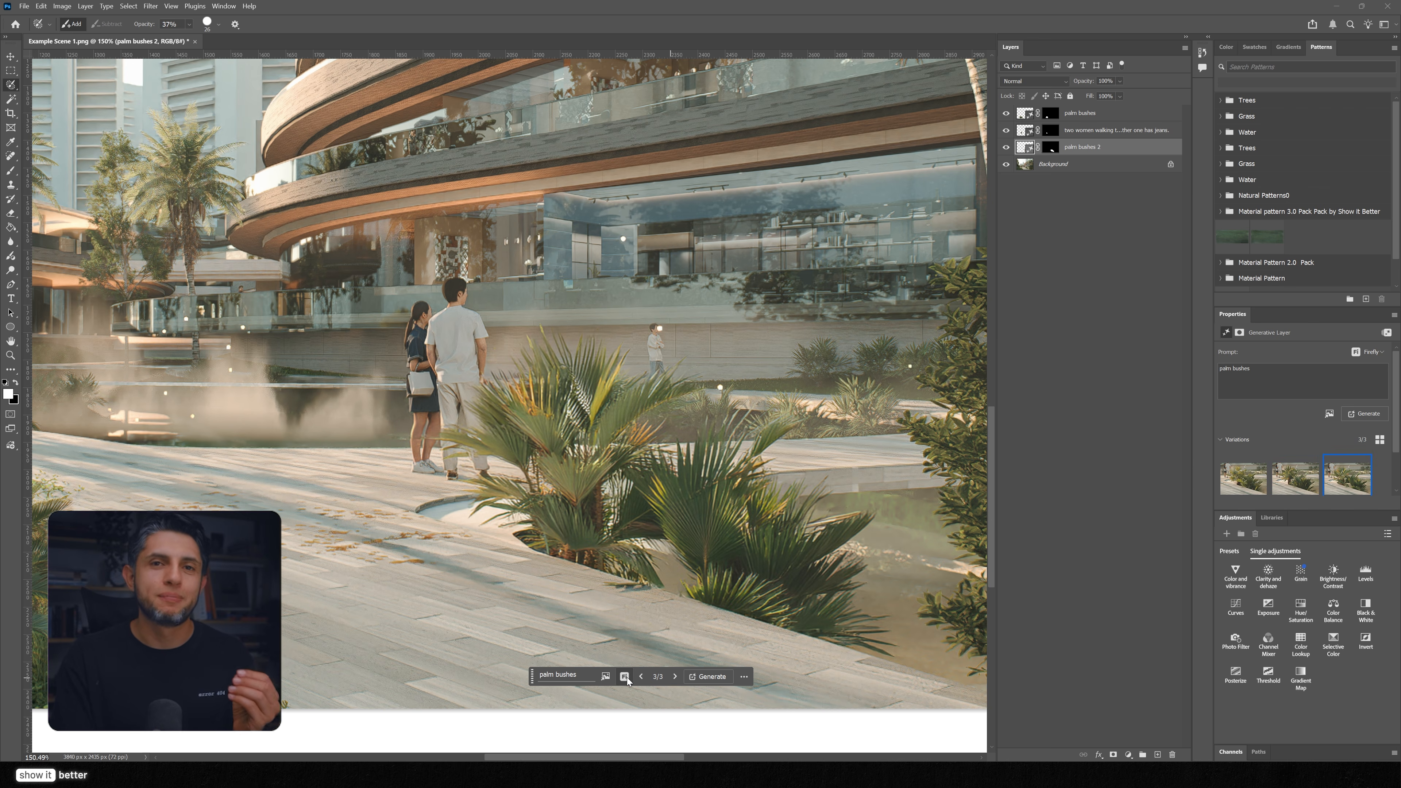
left_click(641, 676)
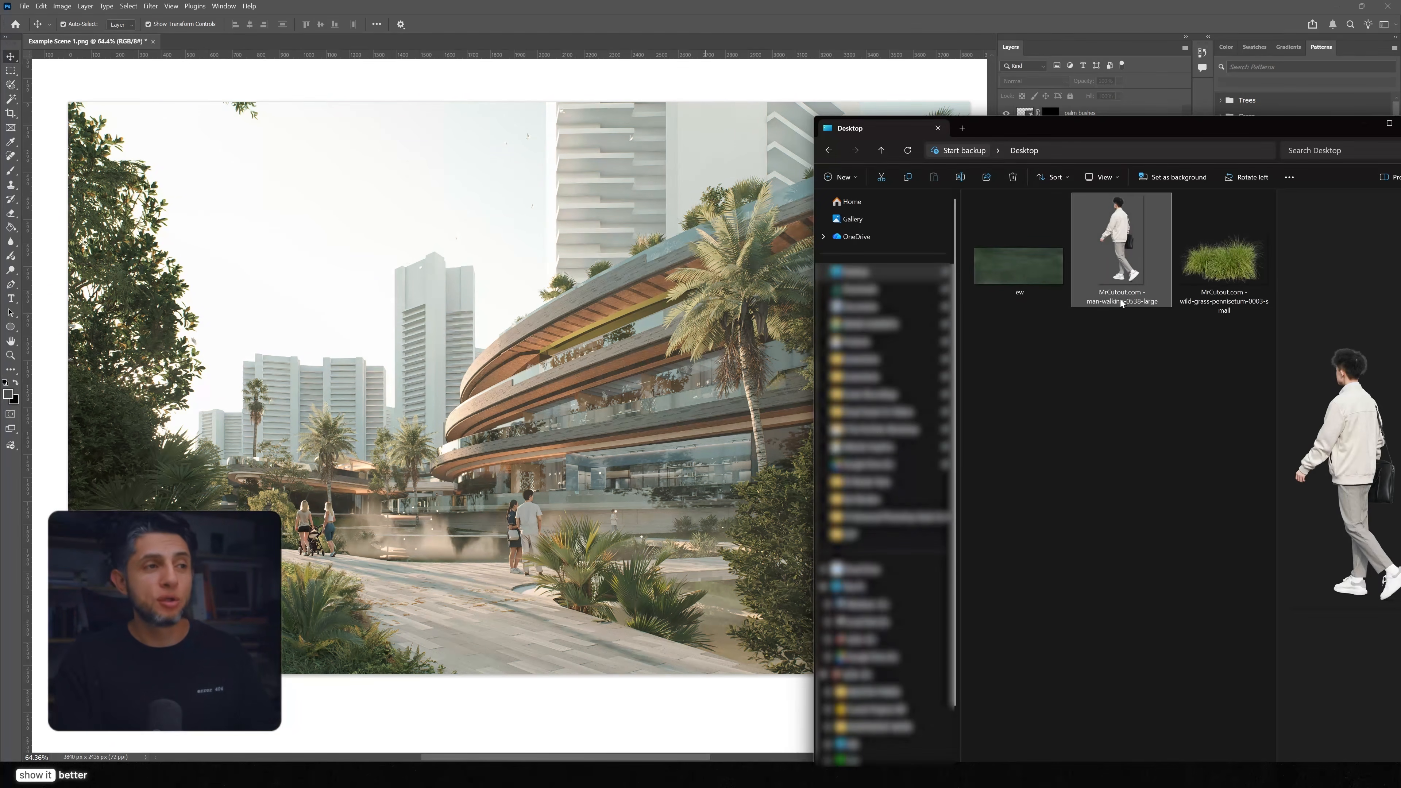
Place the MrCutout man-walking-0538-large cutout from the Desktop folder on the walkway and scale it down to about 444 px high
left_click_drag(1130, 276, 443, 590)
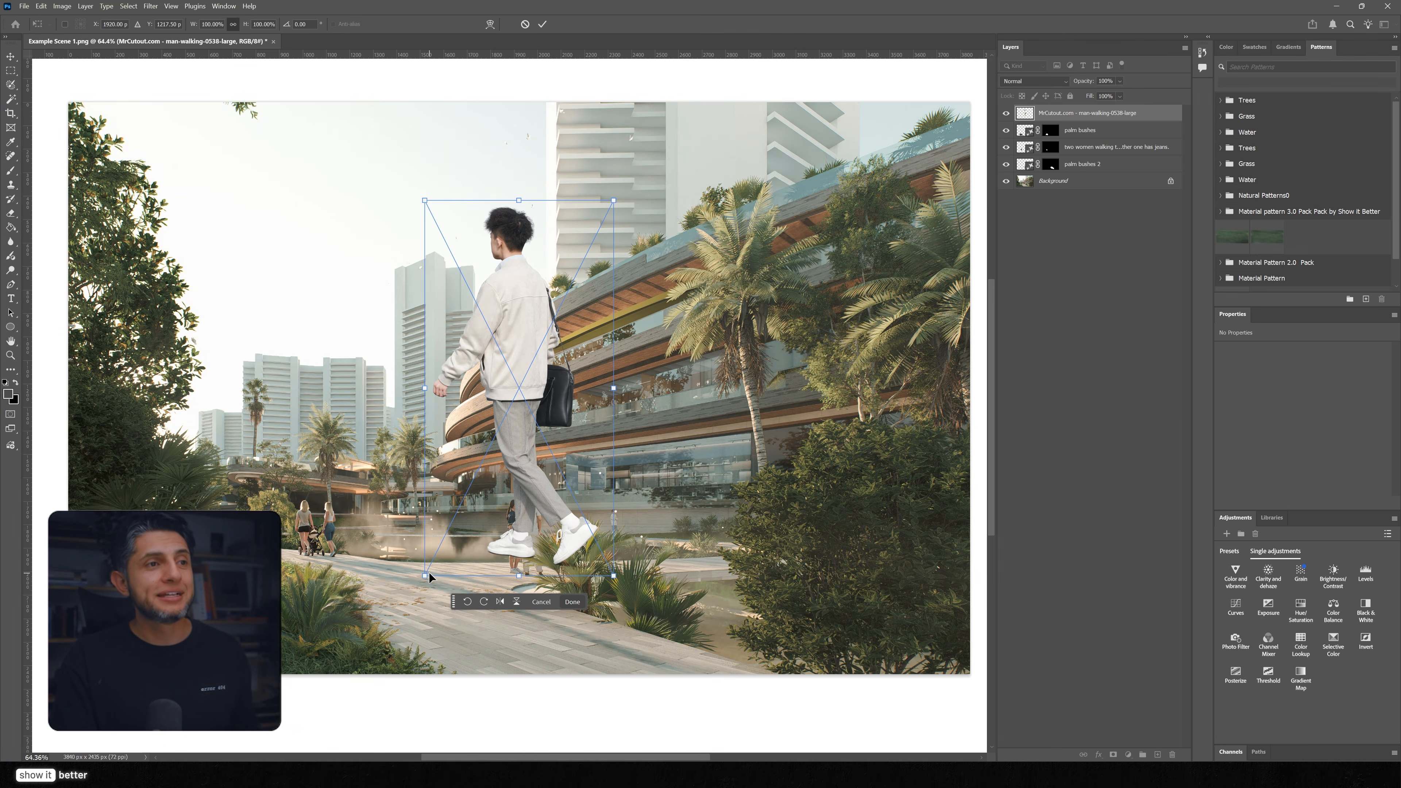
left_click_drag(611, 205, 485, 457)
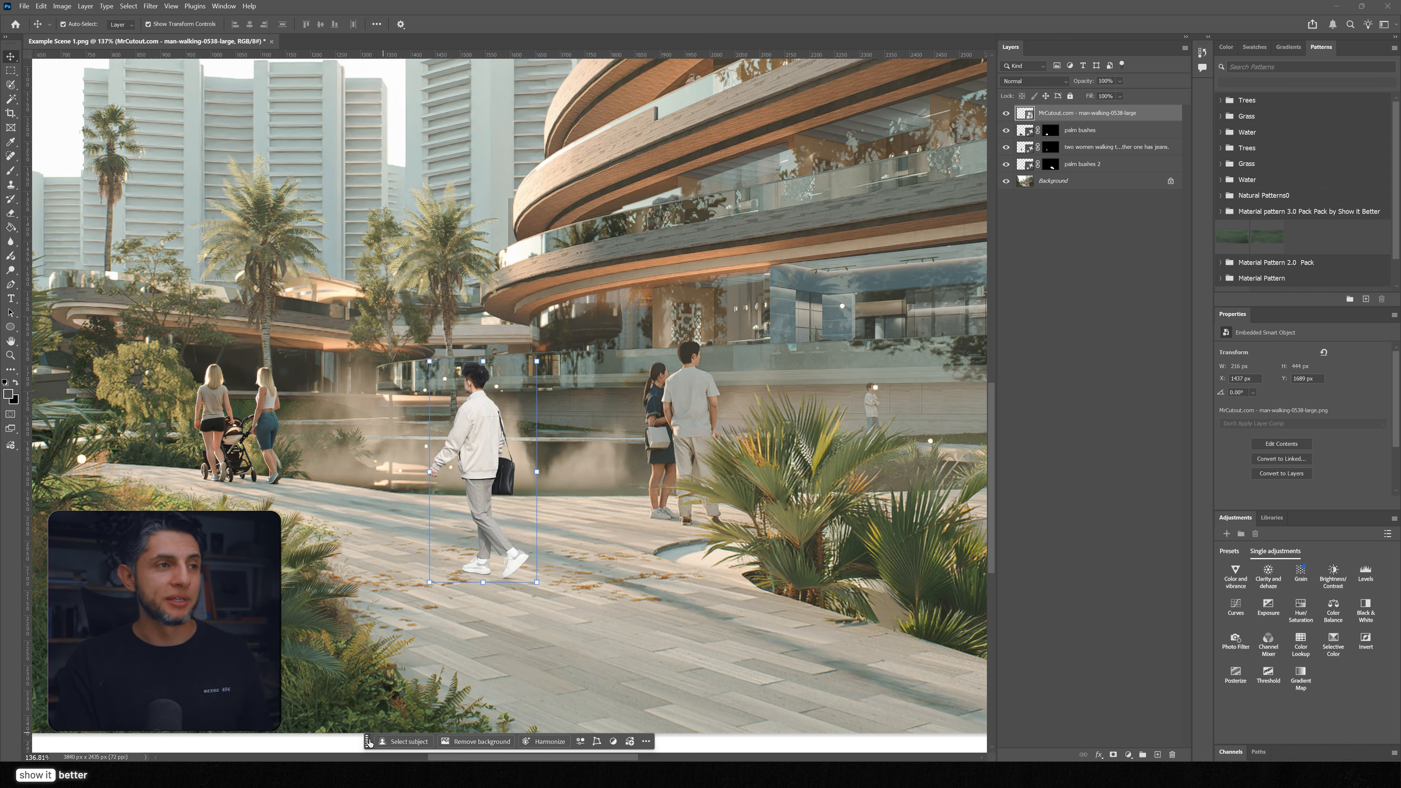
Harmonize the walking man cutout with the scene and choose the second variation
left_click_drag(368, 743, 380, 592)
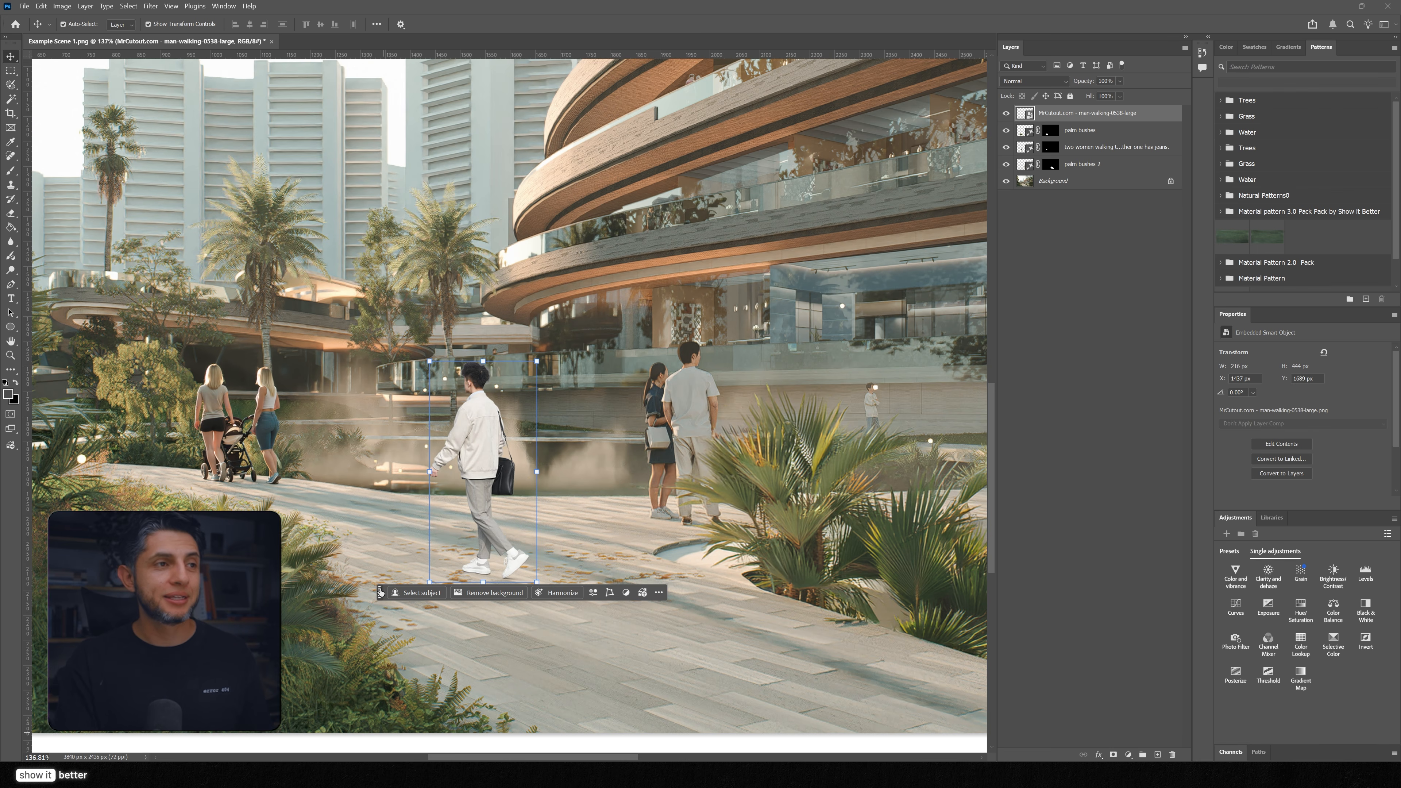
left_click(557, 593)
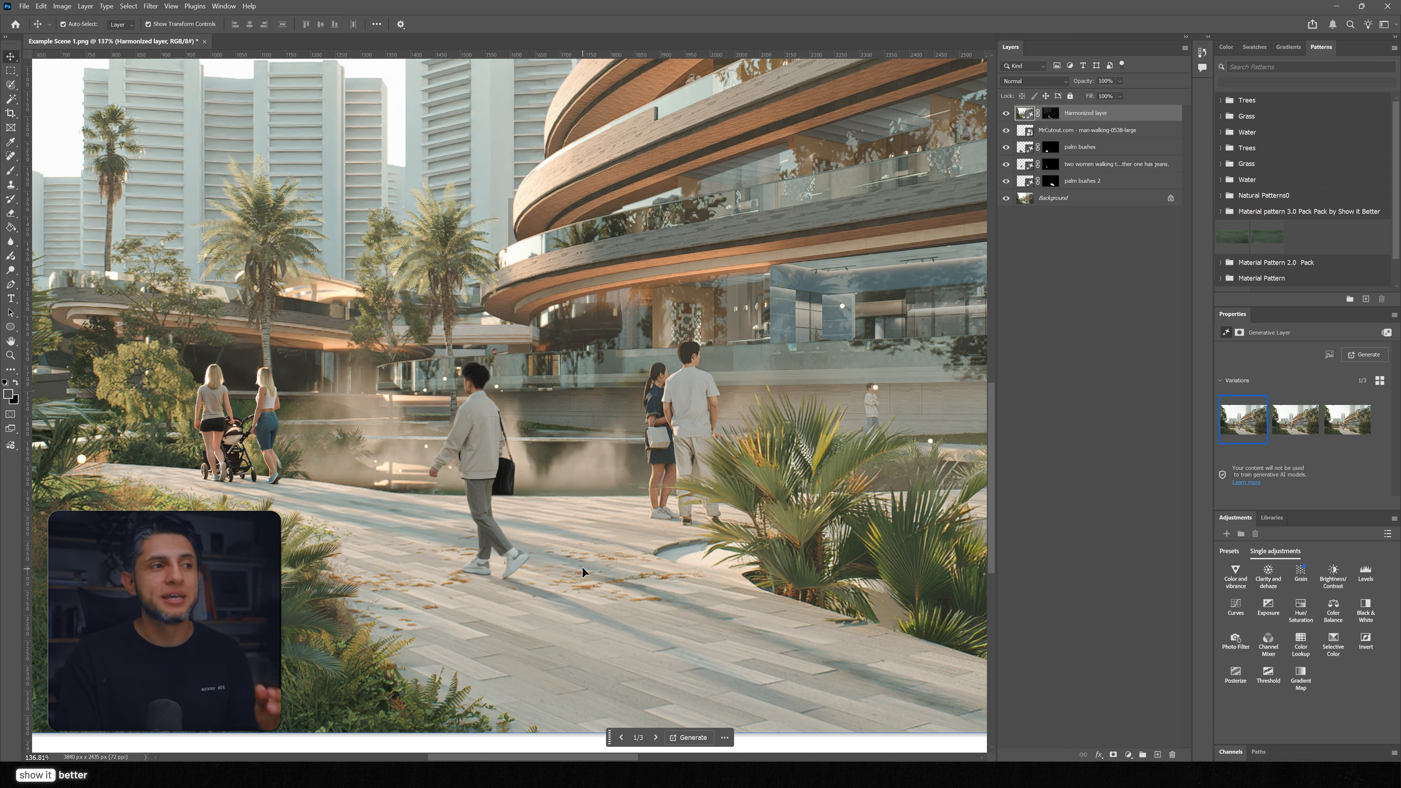
left_click(660, 737)
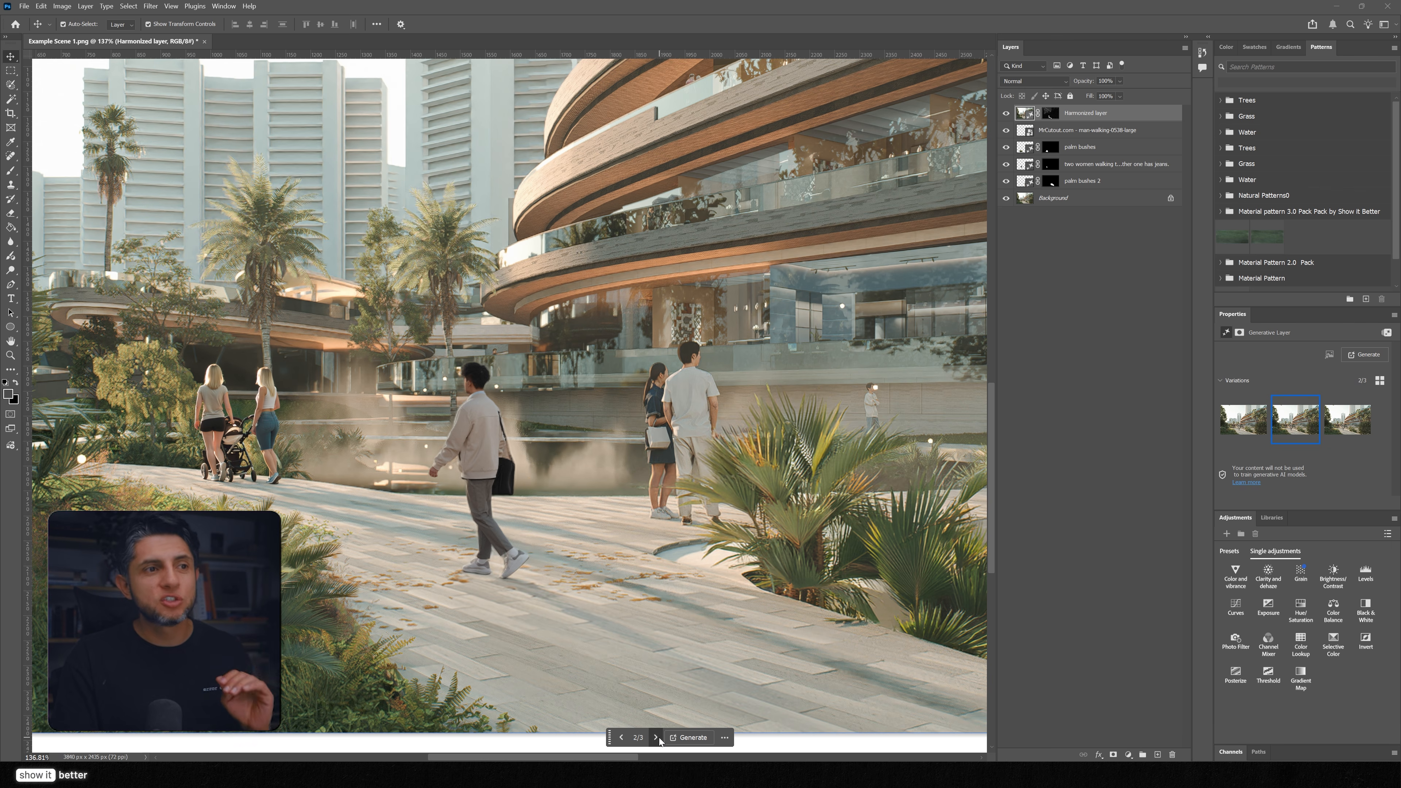
Compare the walking man's third harmonized variation with the second, return to the second and inspect how he blends into the scene
left_click(660, 737)
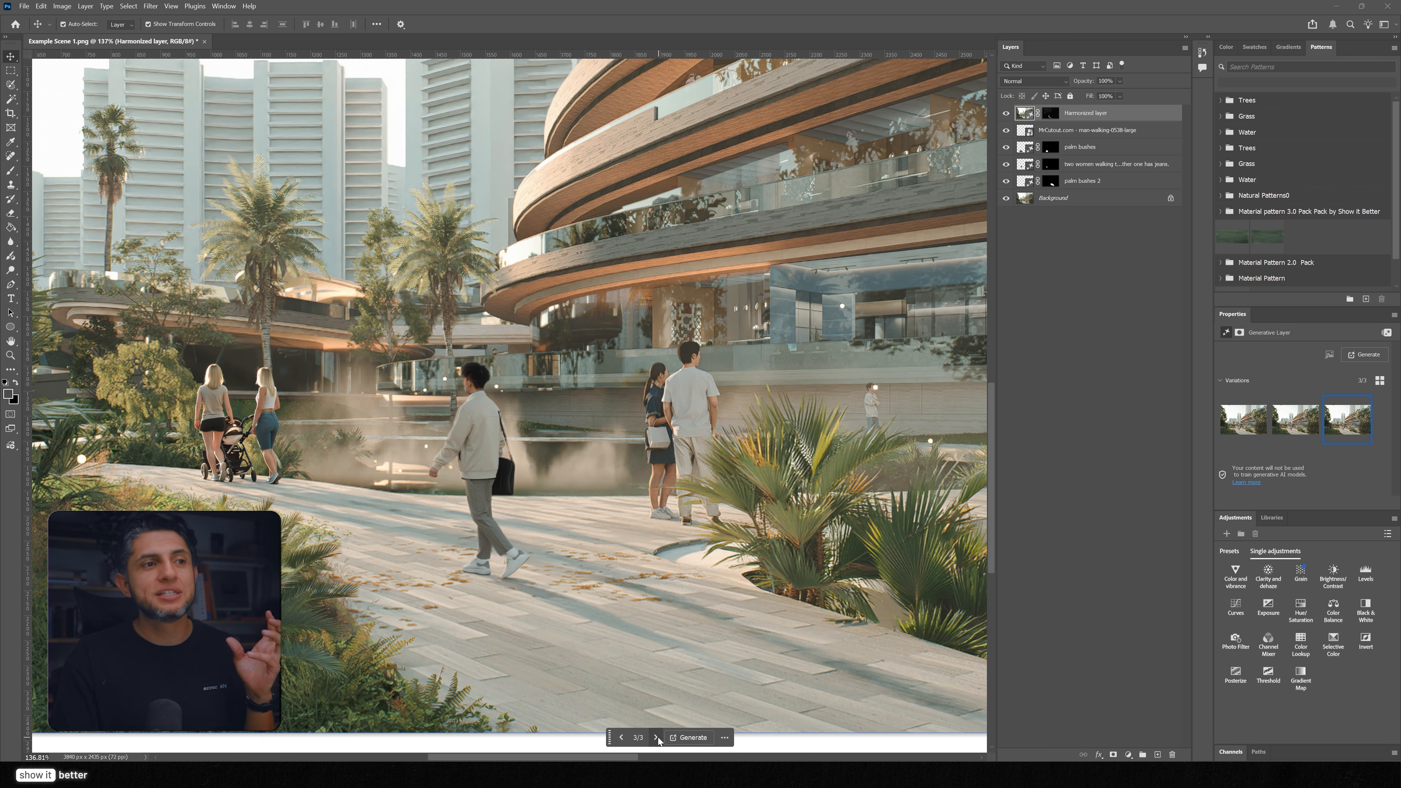
left_click(622, 738)
scroll(512, 589, "up", 5)
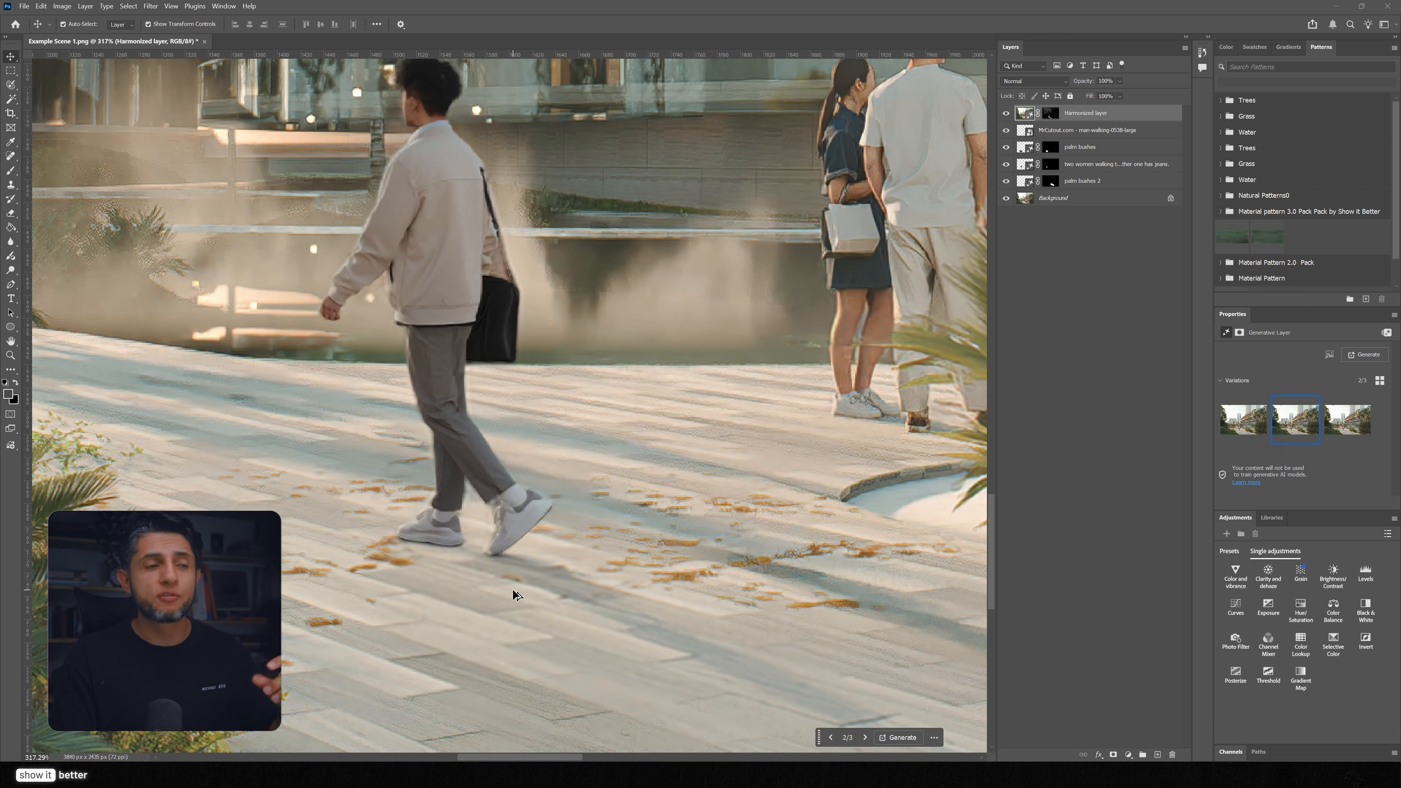
left_click_drag(488, 487, 502, 557)
scroll(502, 557, "down", 2)
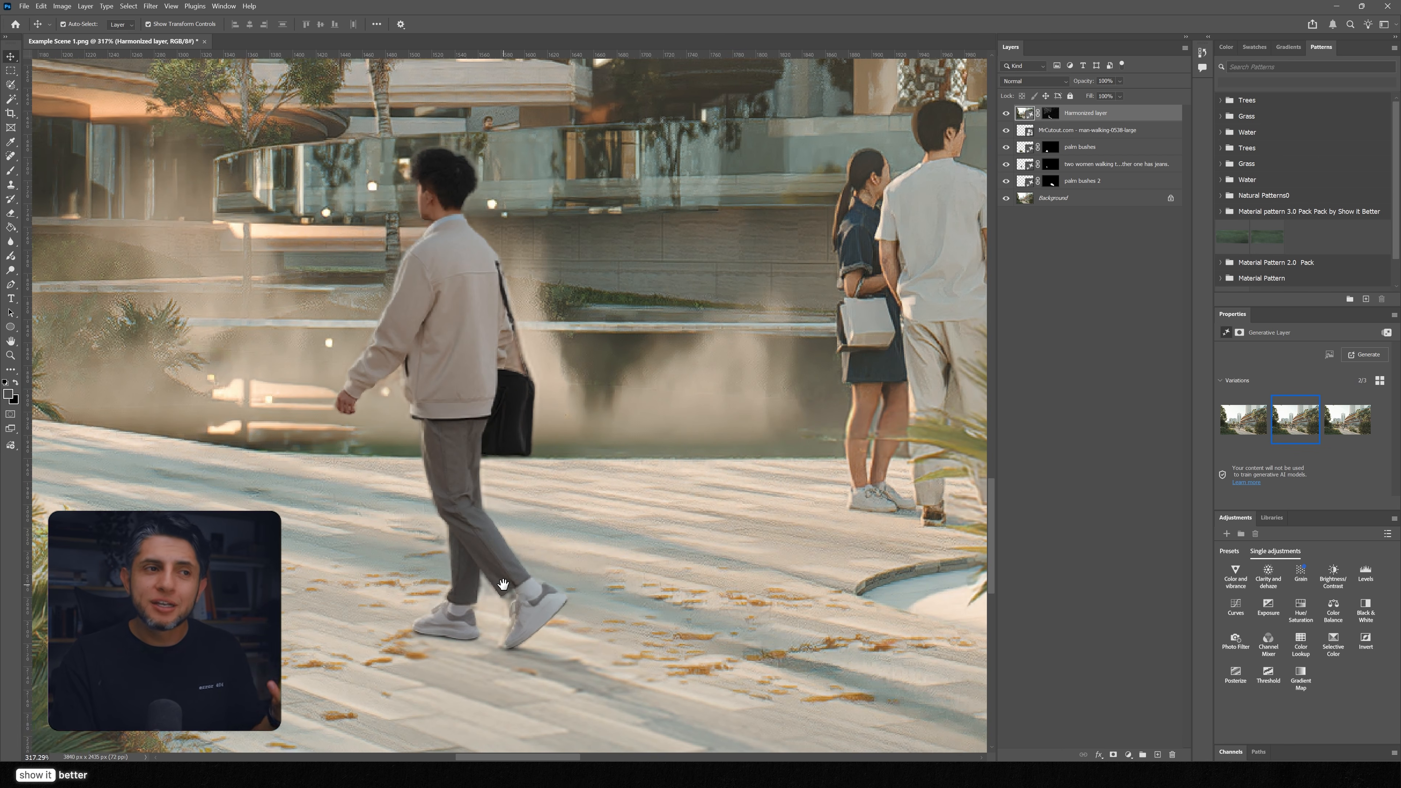
scroll(484, 391, "down", 2)
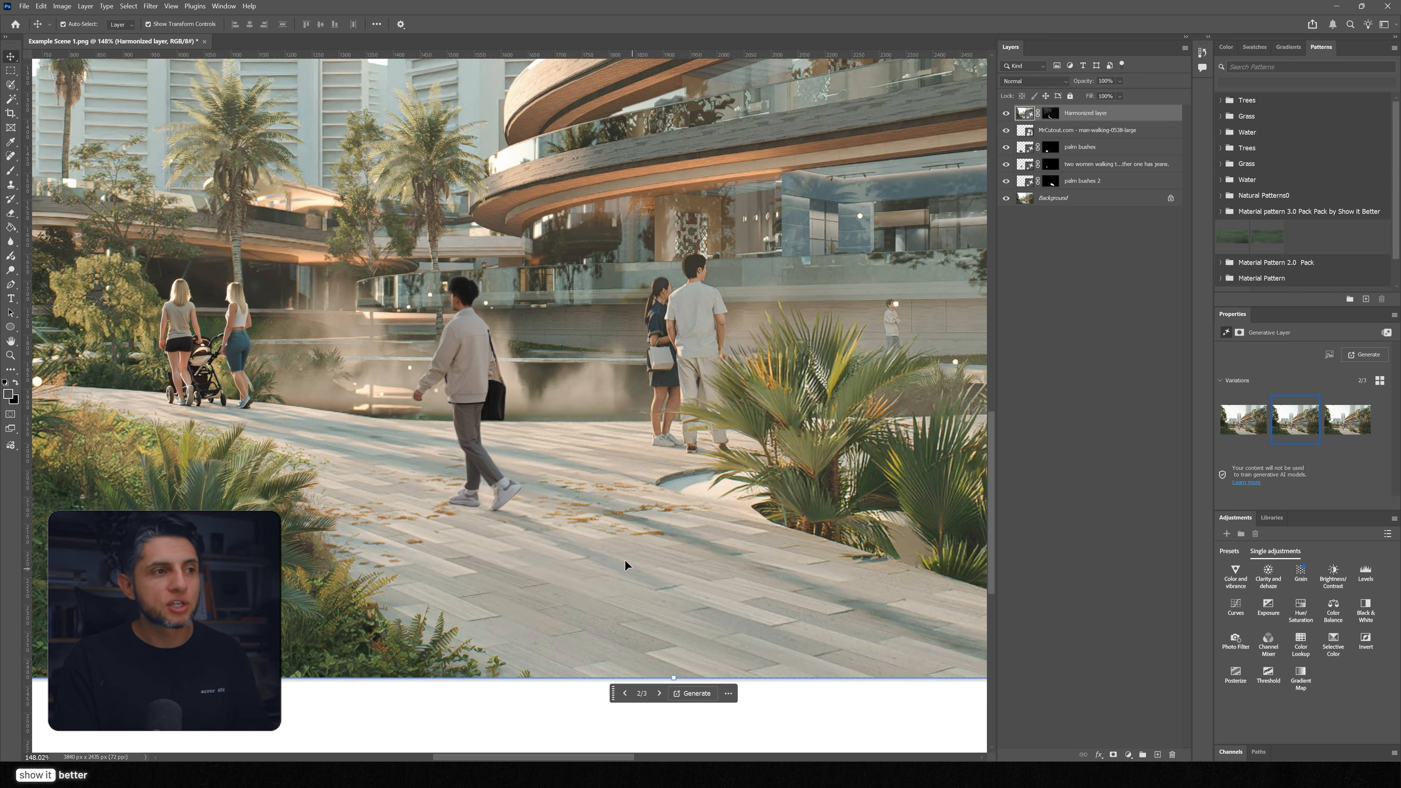
scroll(631, 567, "down", 7)
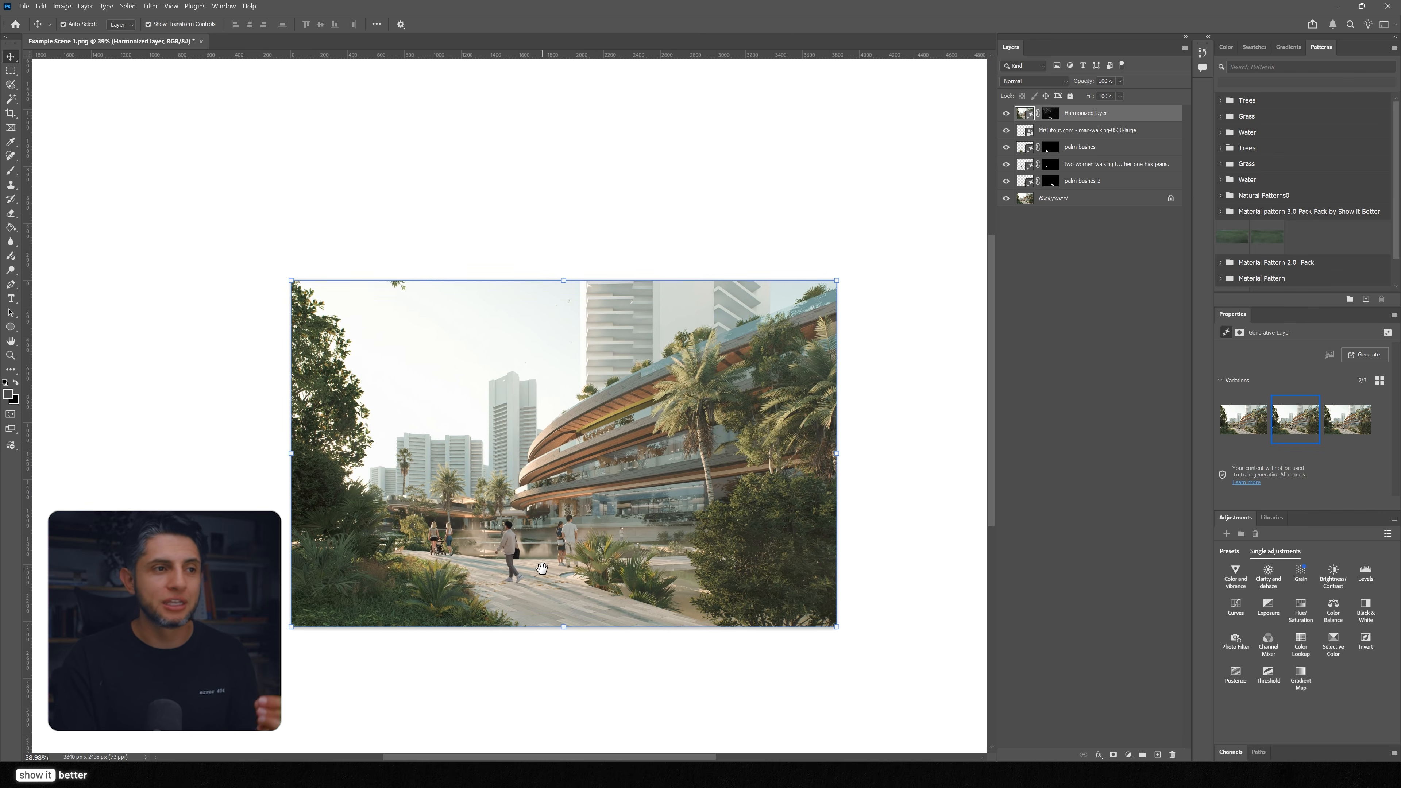
scroll(548, 565, "up", 2)
Merge all visible layers into a new layer on top of the stack and convert it to a smart object
left_click(663, 164)
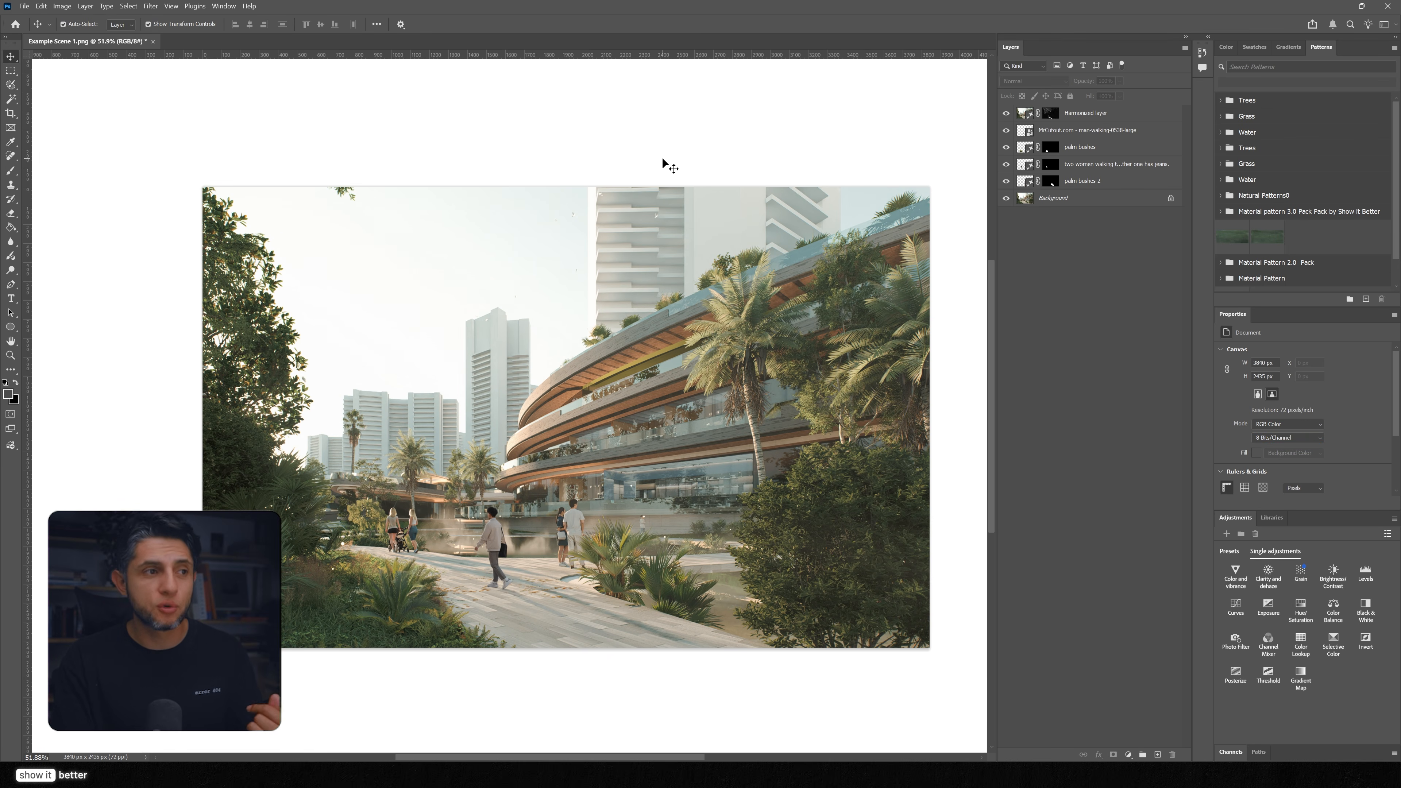
scroll(664, 165, "up", 2)
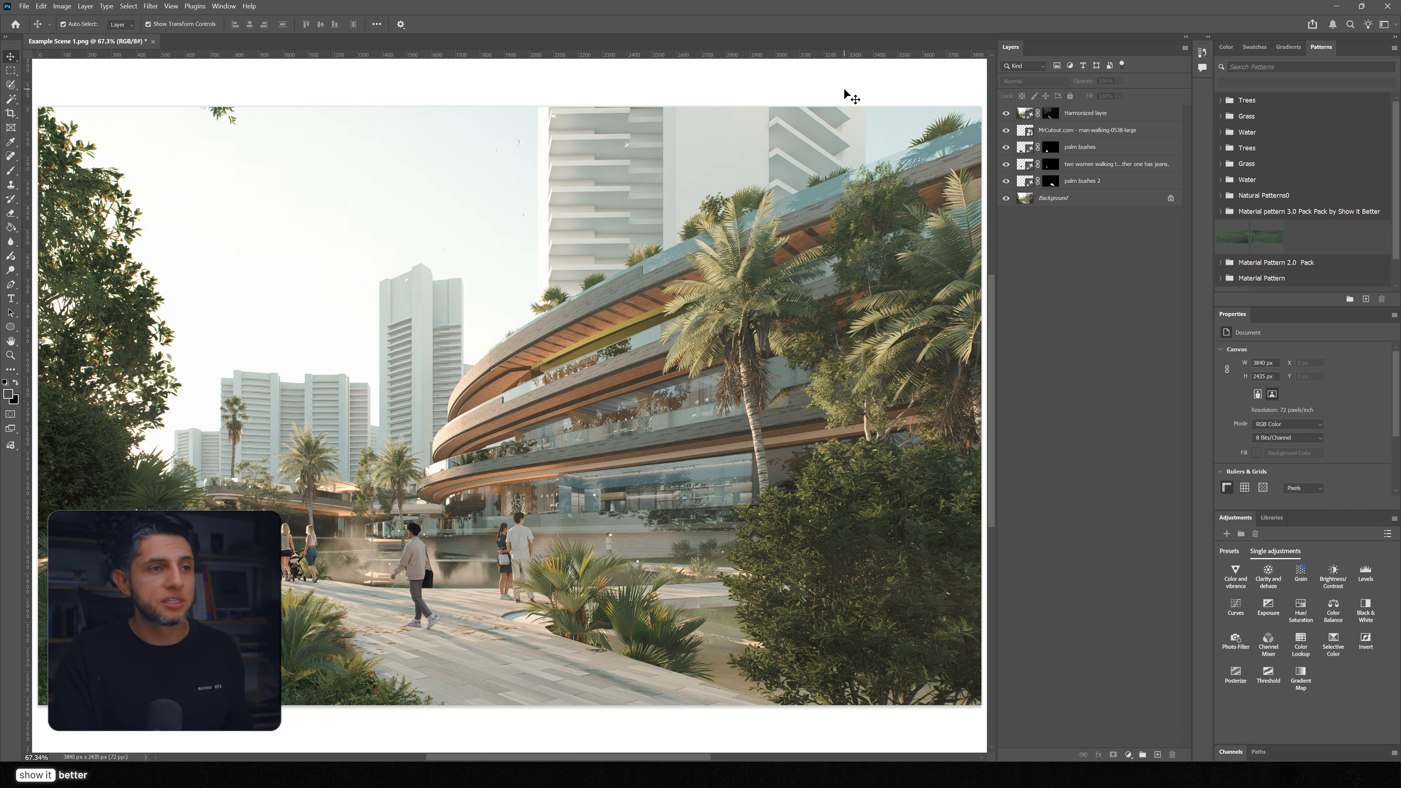
key("ctrl+shift+alt+e")
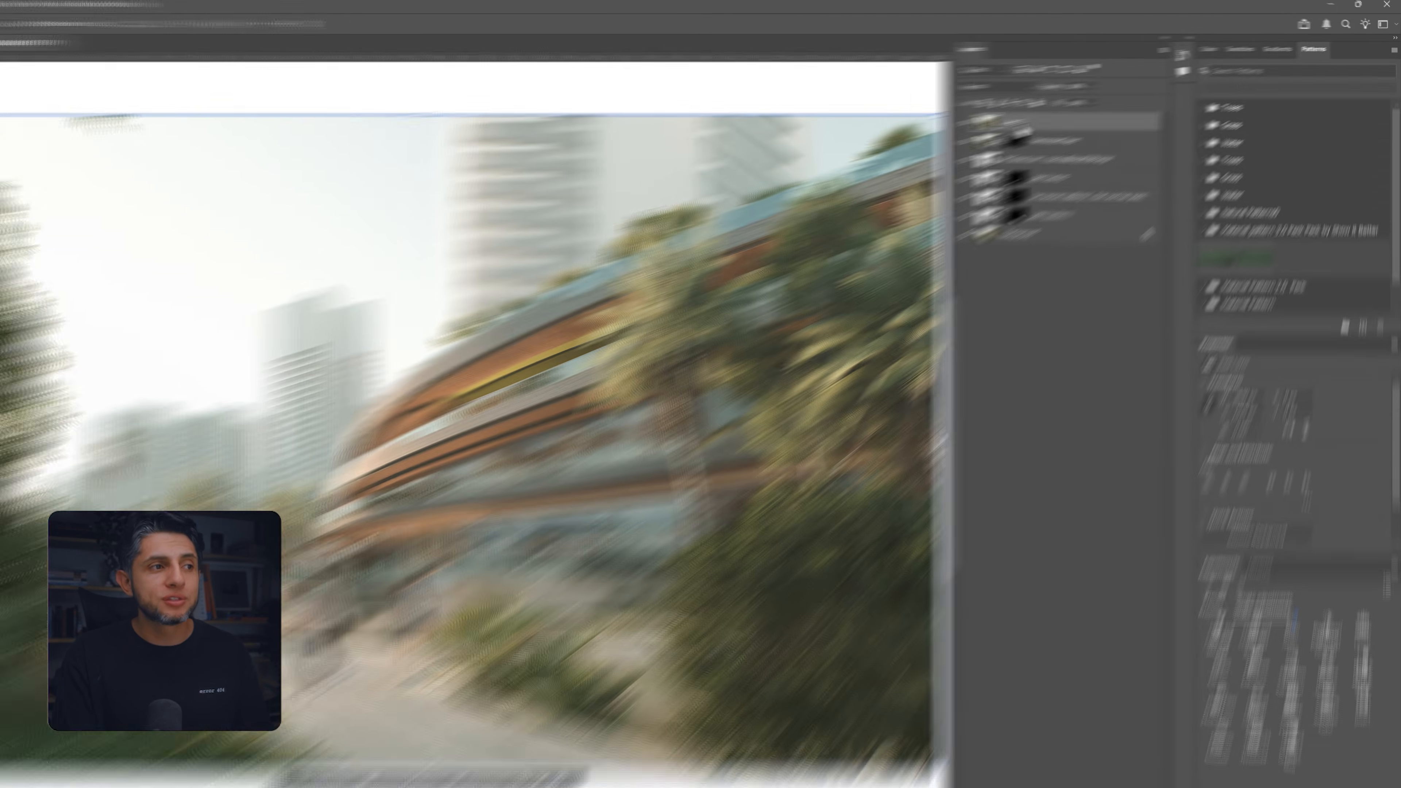
right_click(1055, 121)
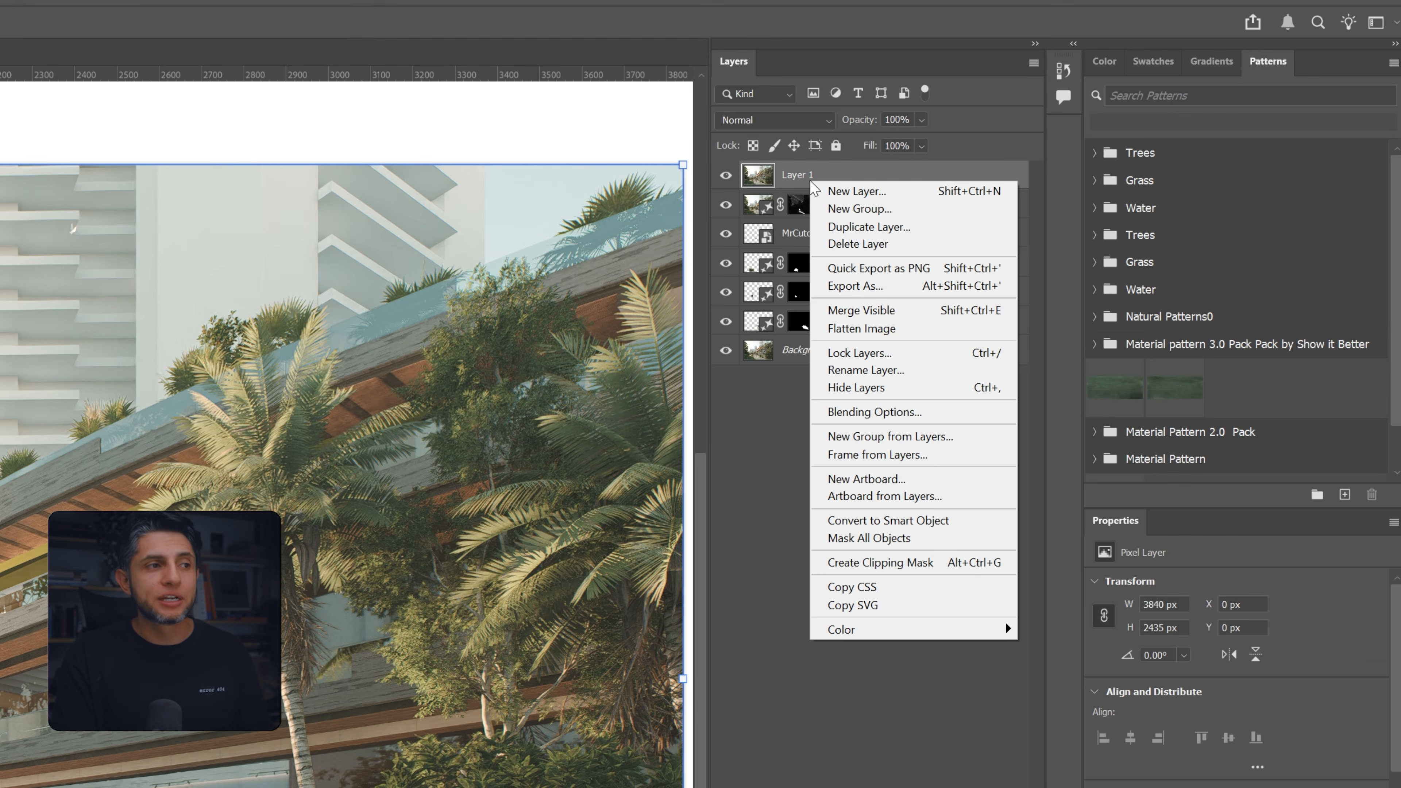
left_click(884, 522)
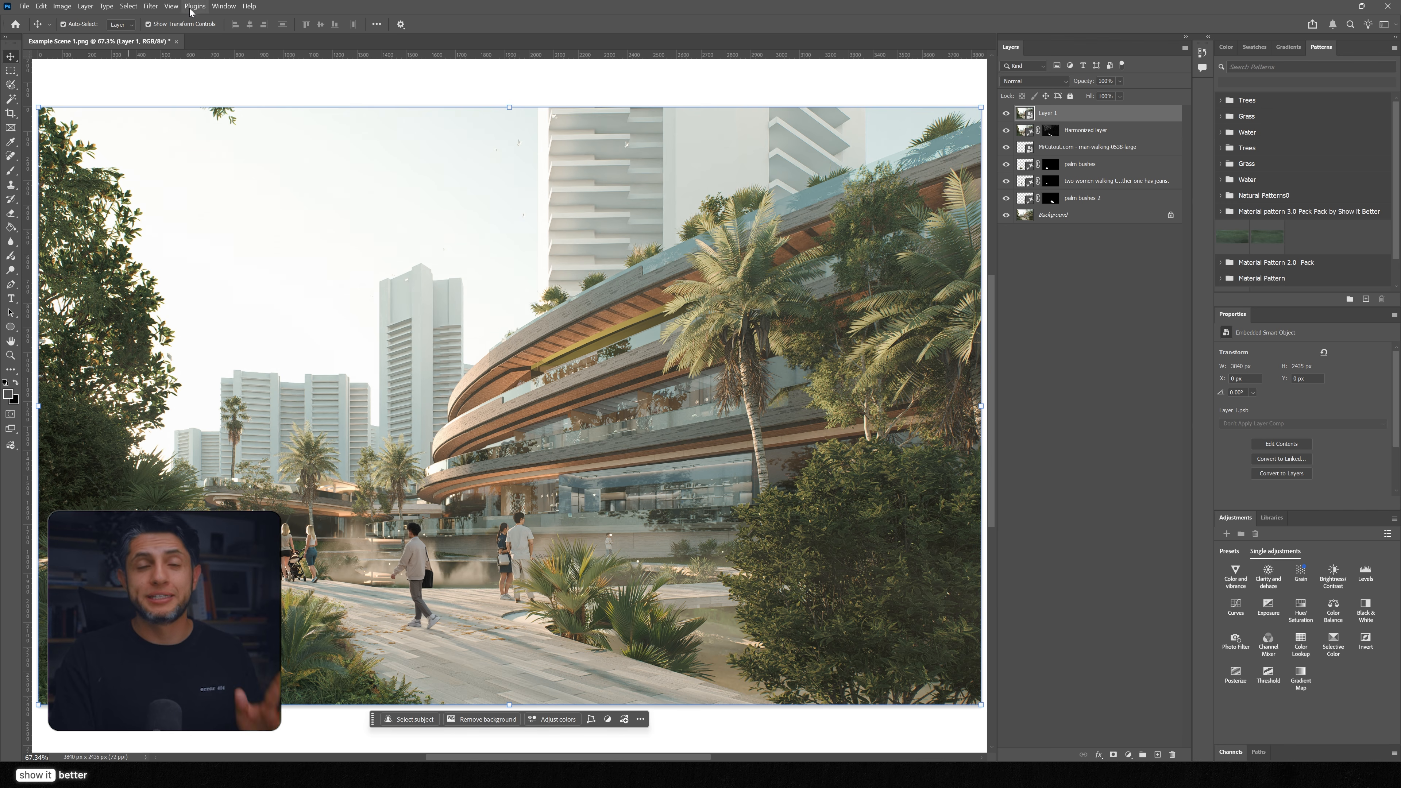
Apply a Camera Raw Filter to the merged smart object with Texture +19, Dehaze -15, Grain 17 and Sharpening 22
left_click(150, 6)
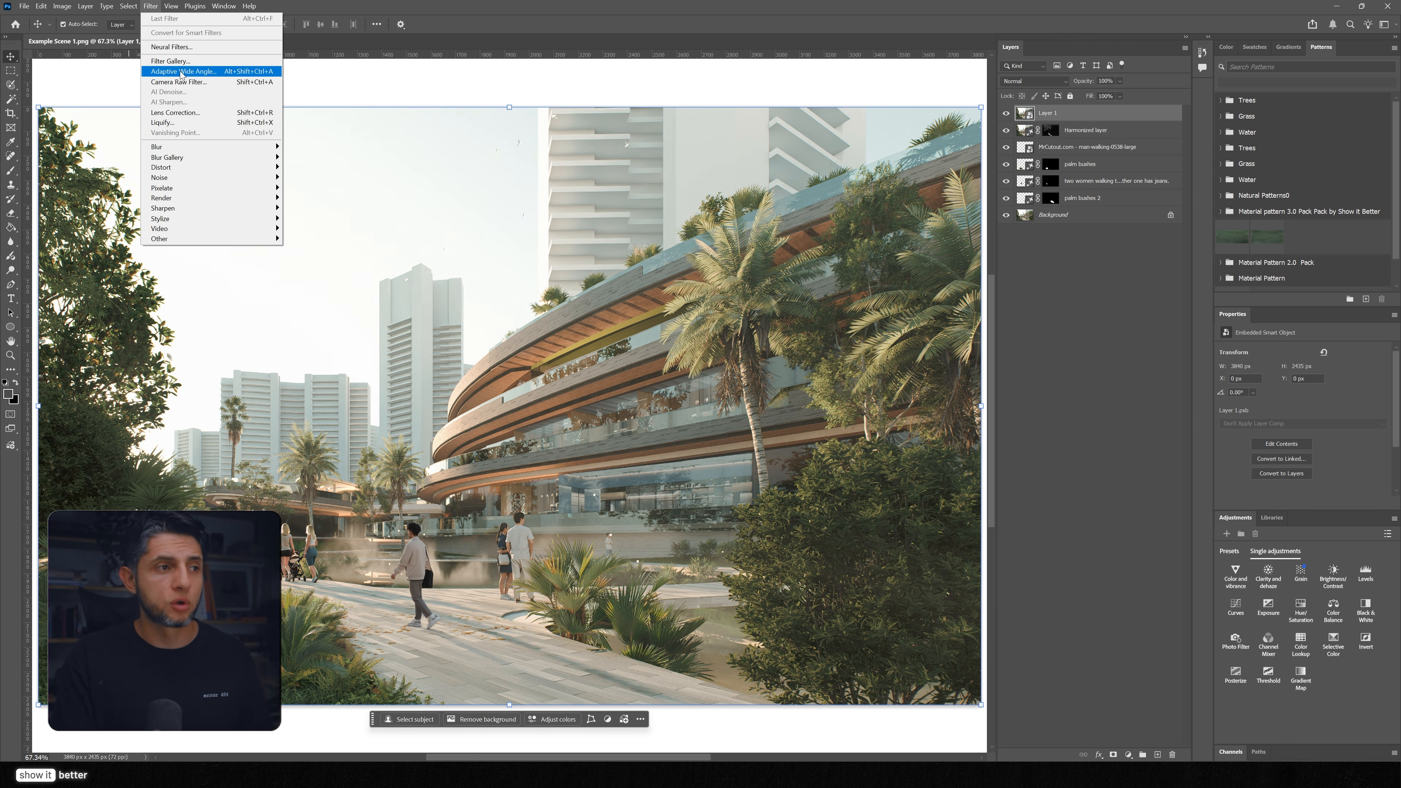
left_click(187, 83)
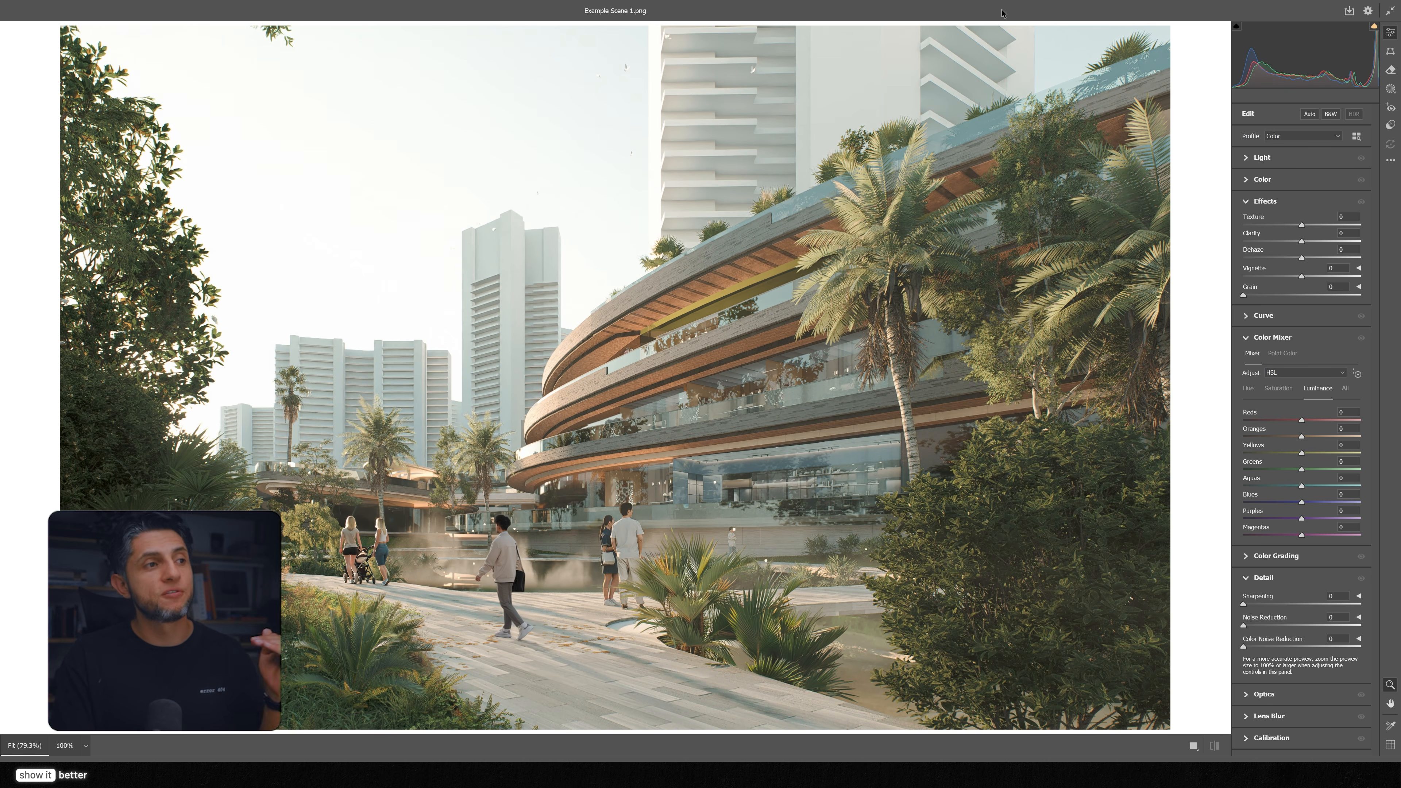
scroll(608, 301, "down", 5)
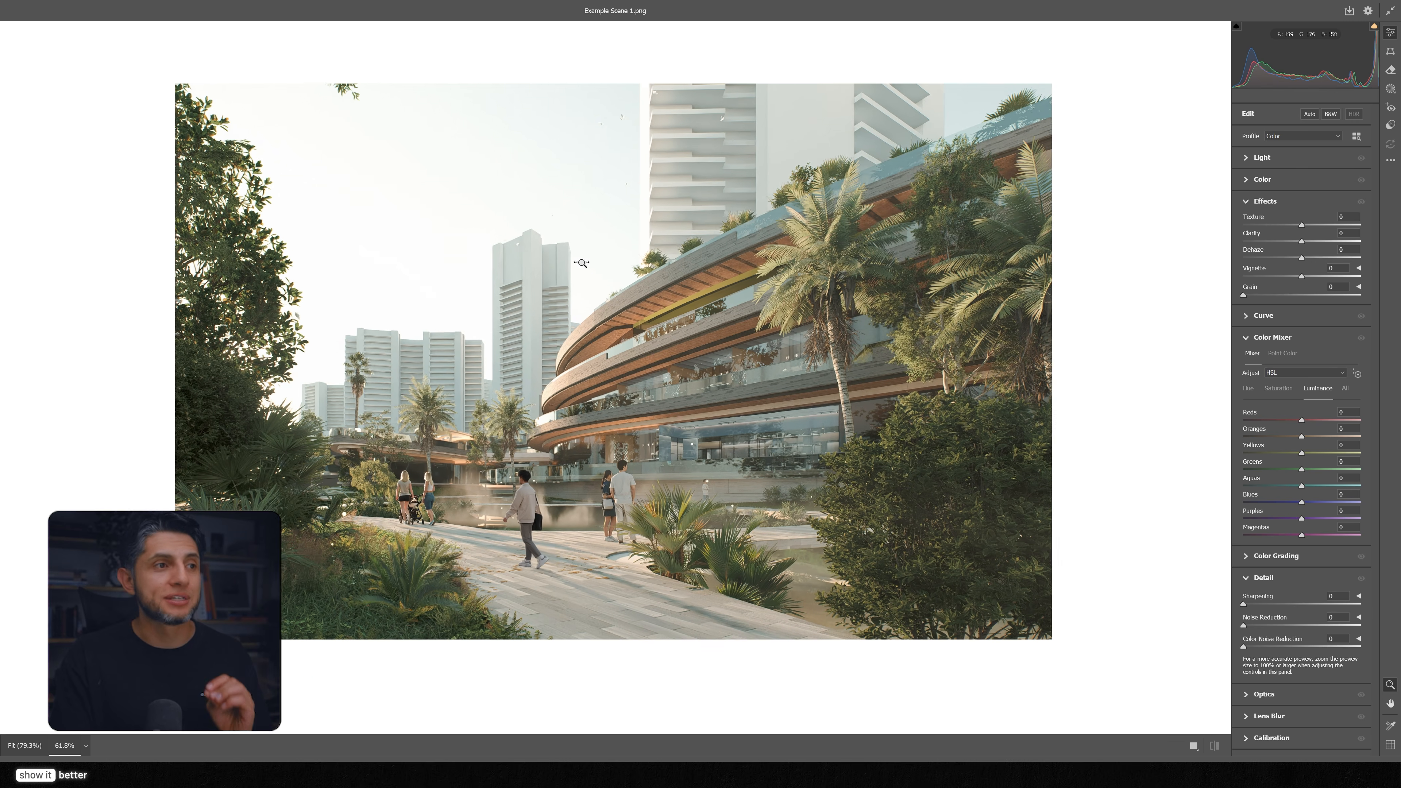
left_click(1260, 337)
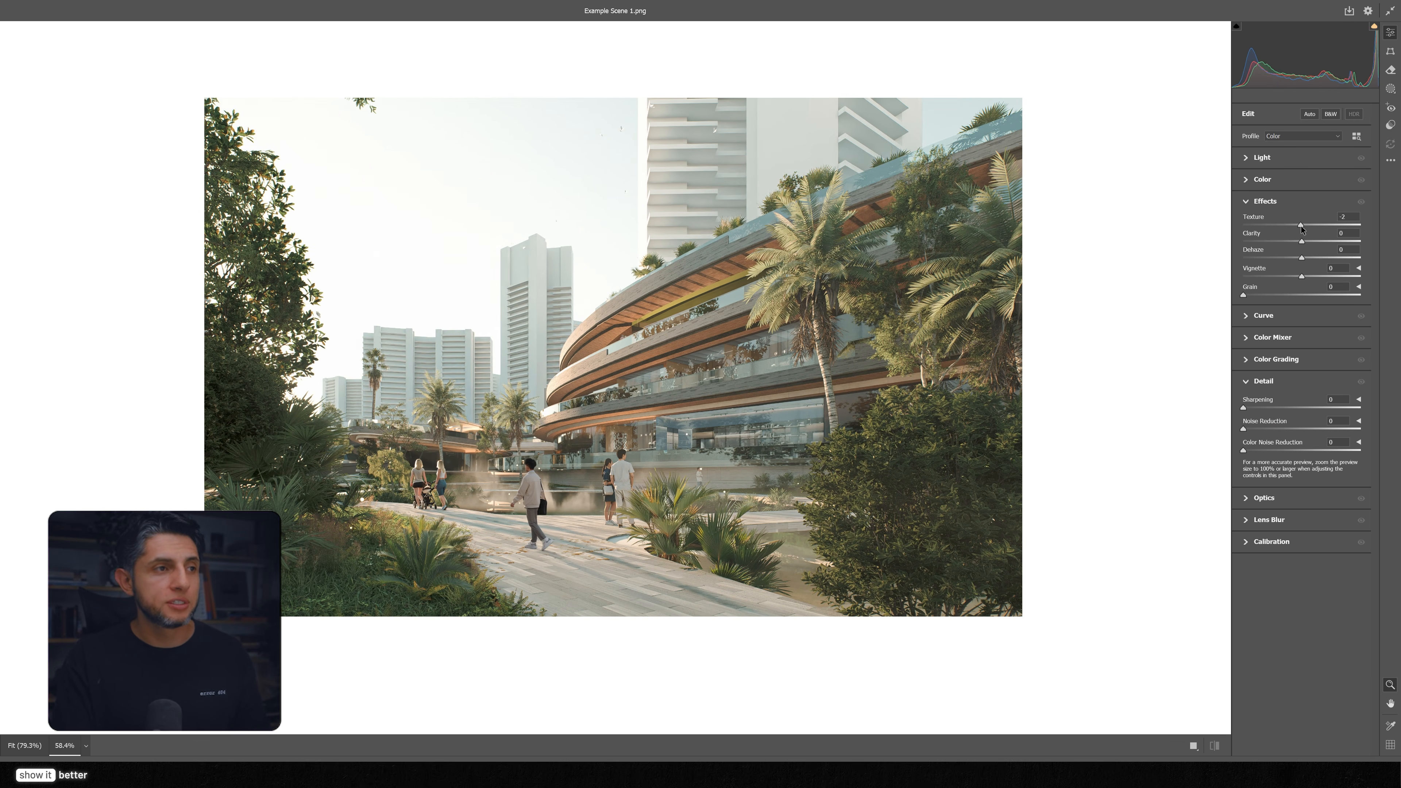
left_click_drag(1297, 260, 1299, 260)
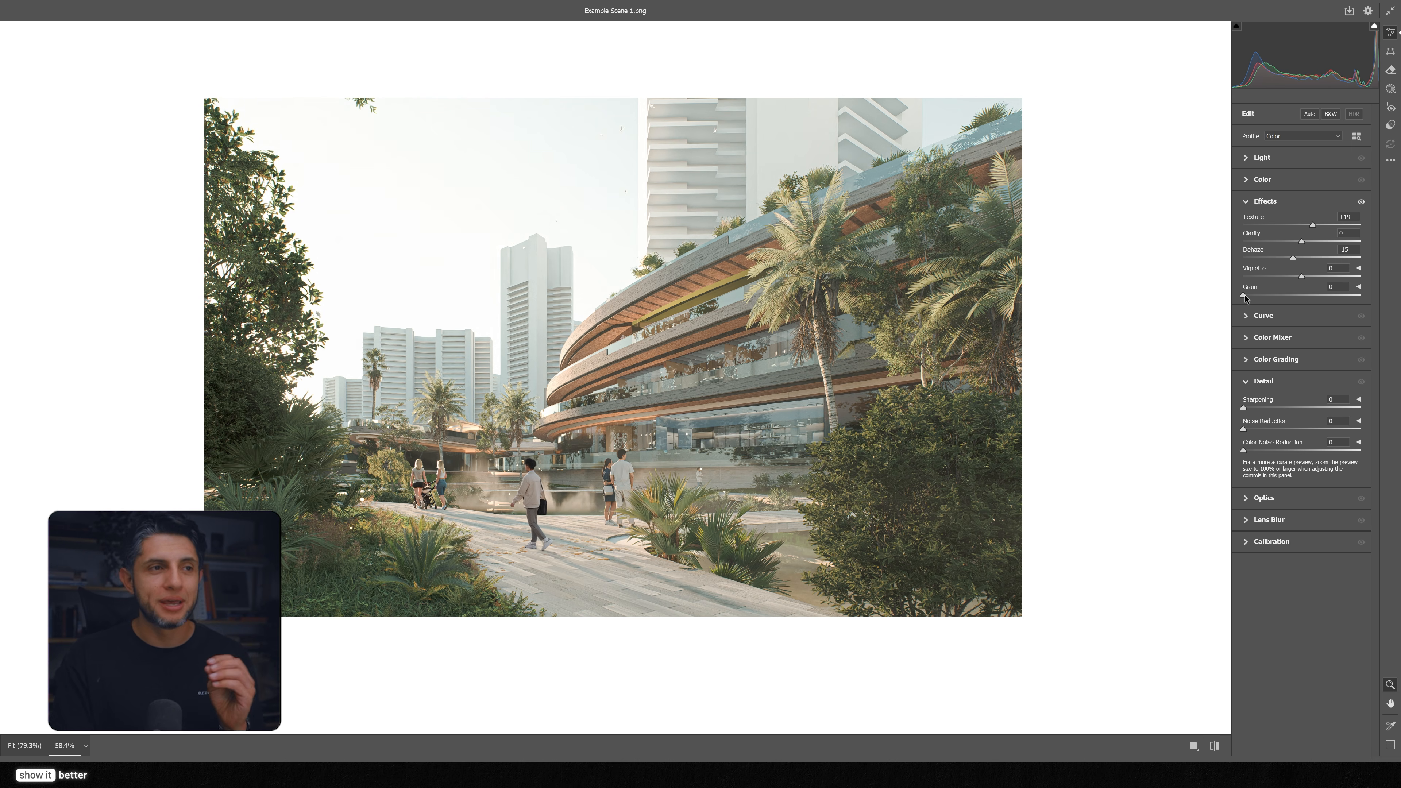
left_click_drag(911, 423, 995, 513)
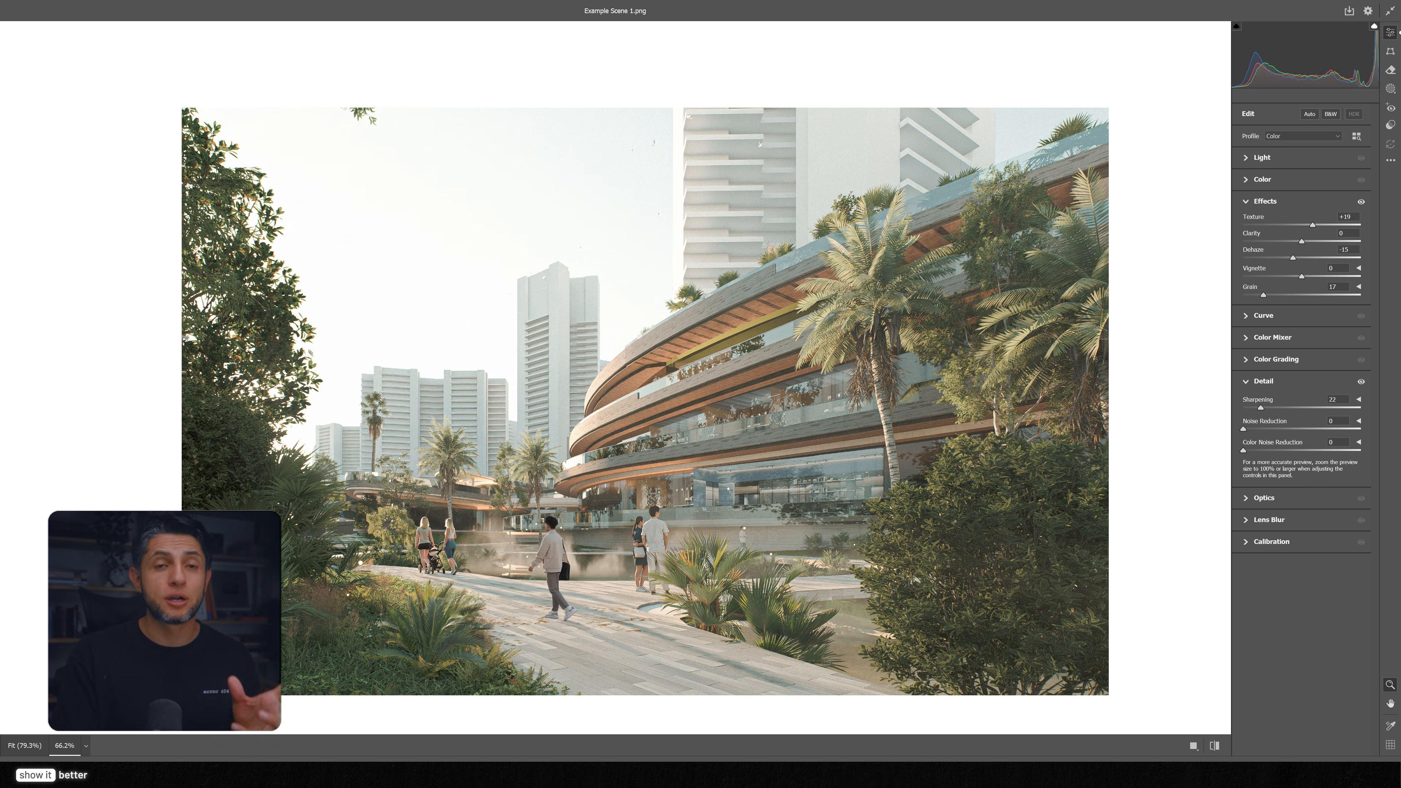
left_click(1346, 771)
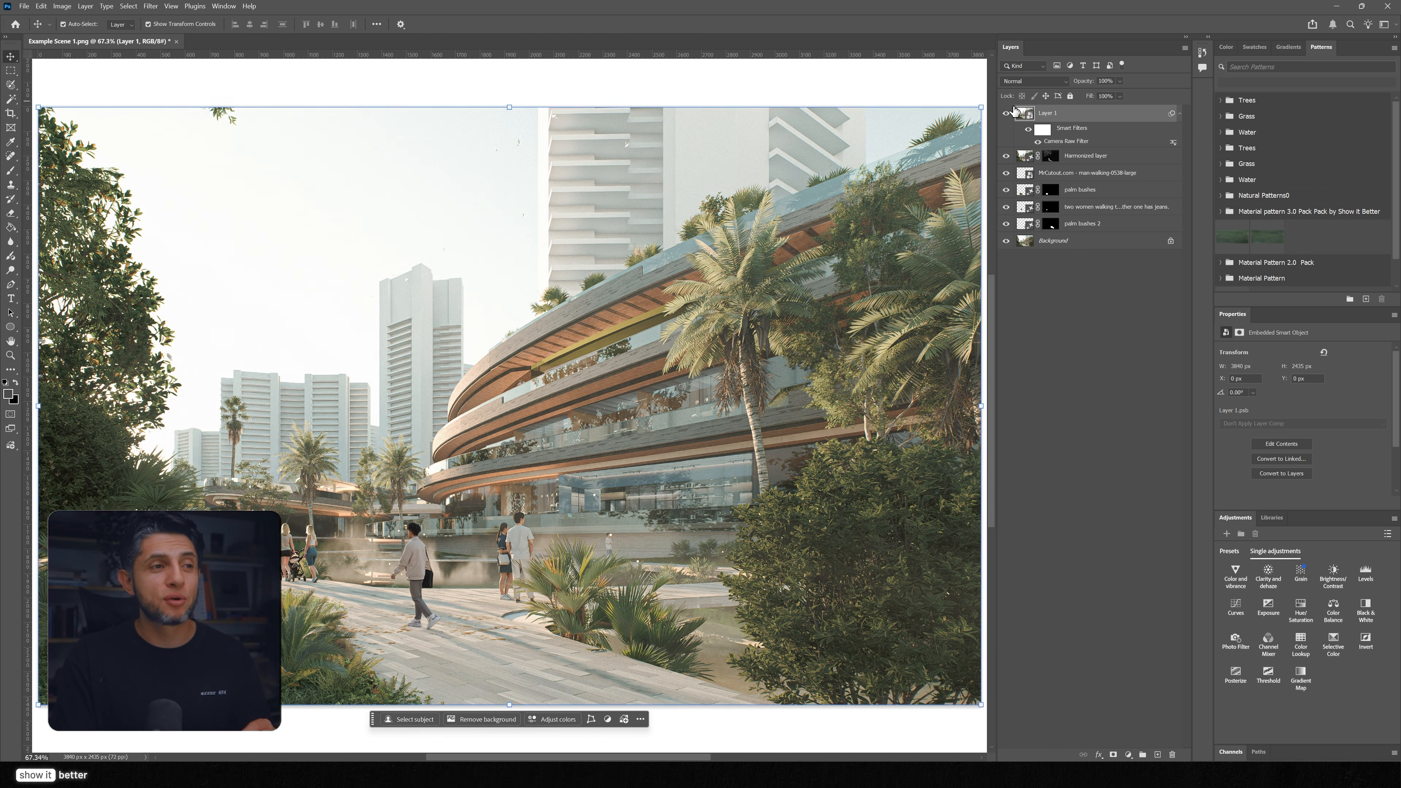
Compare the image with the filtered layer hidden and shown, both as a whole and close up around the people on the walkway
left_click(1007, 114)
left_click(1007, 114)
left_click(1007, 113)
left_click(1008, 114)
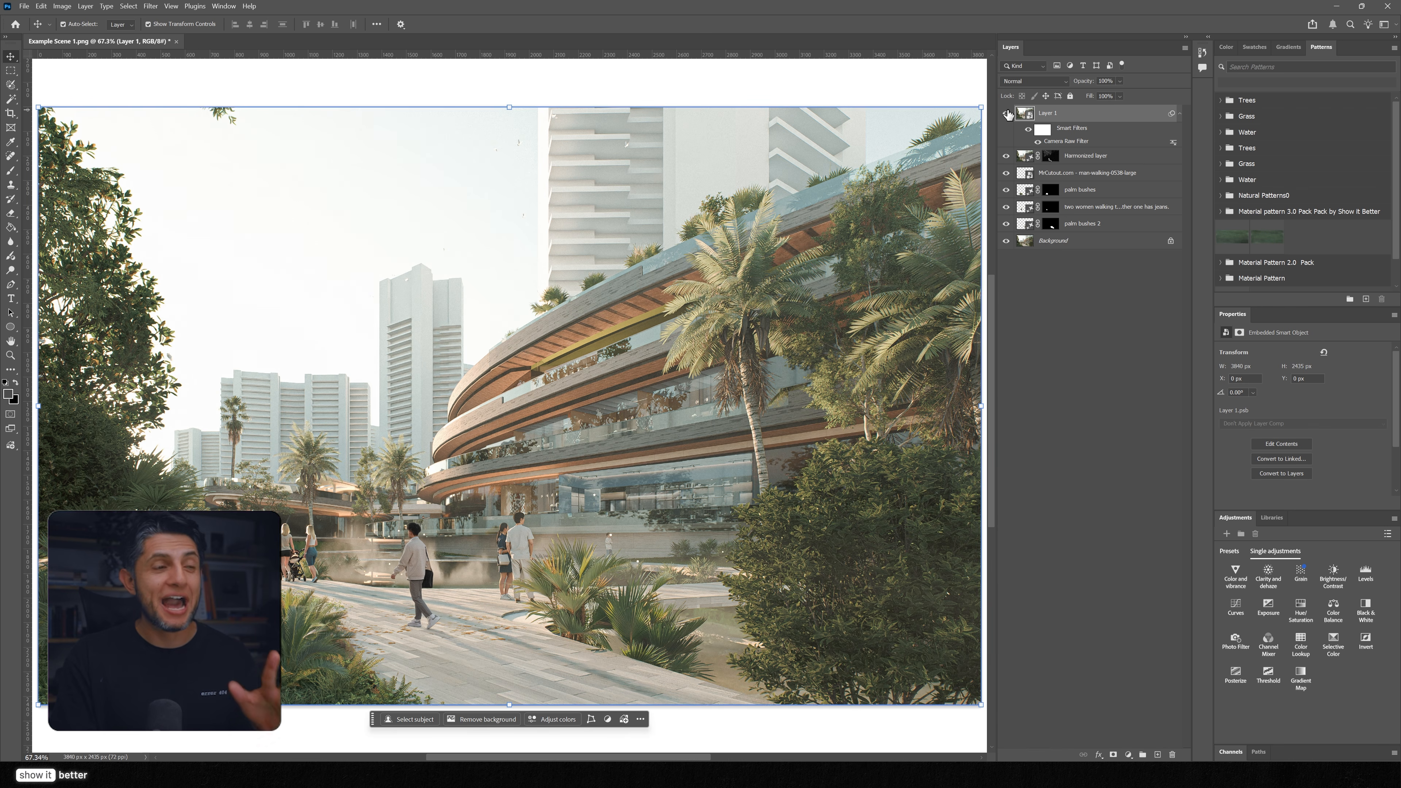
left_click_drag(247, 640, 306, 586)
left_click_drag(335, 524, 397, 610)
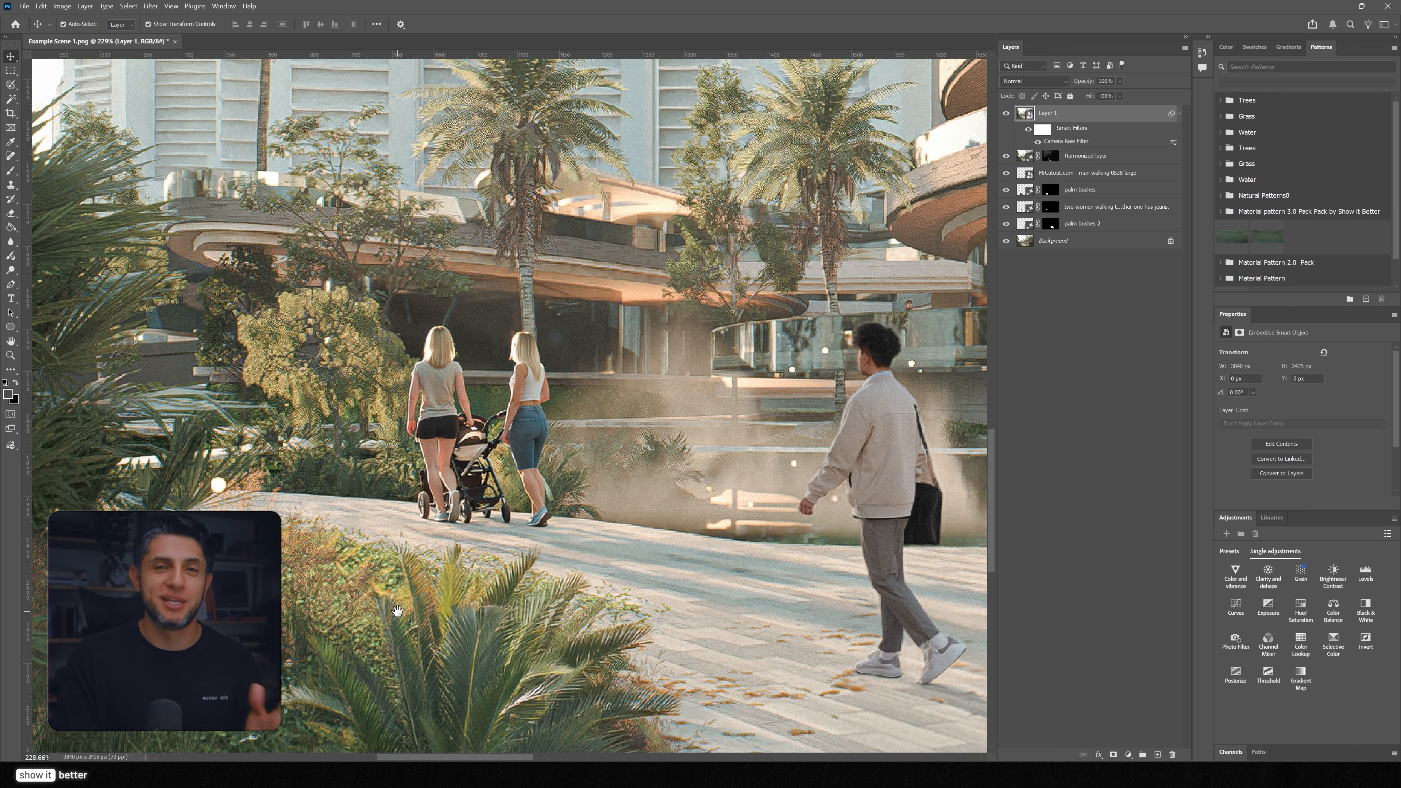
left_click(1006, 114)
left_click(1007, 114)
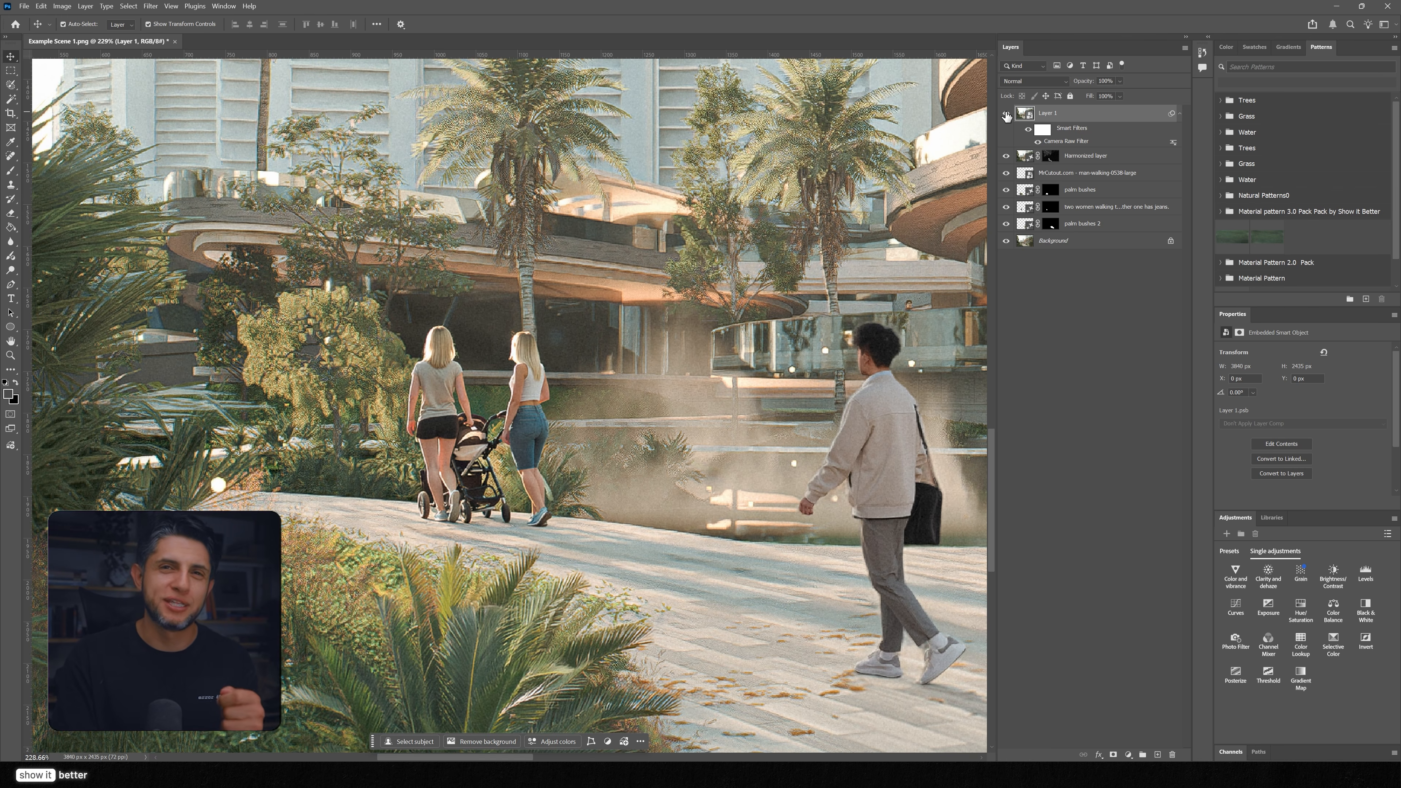
left_click(1006, 114)
left_click(1006, 114)
scroll(640, 269, "down", 5)
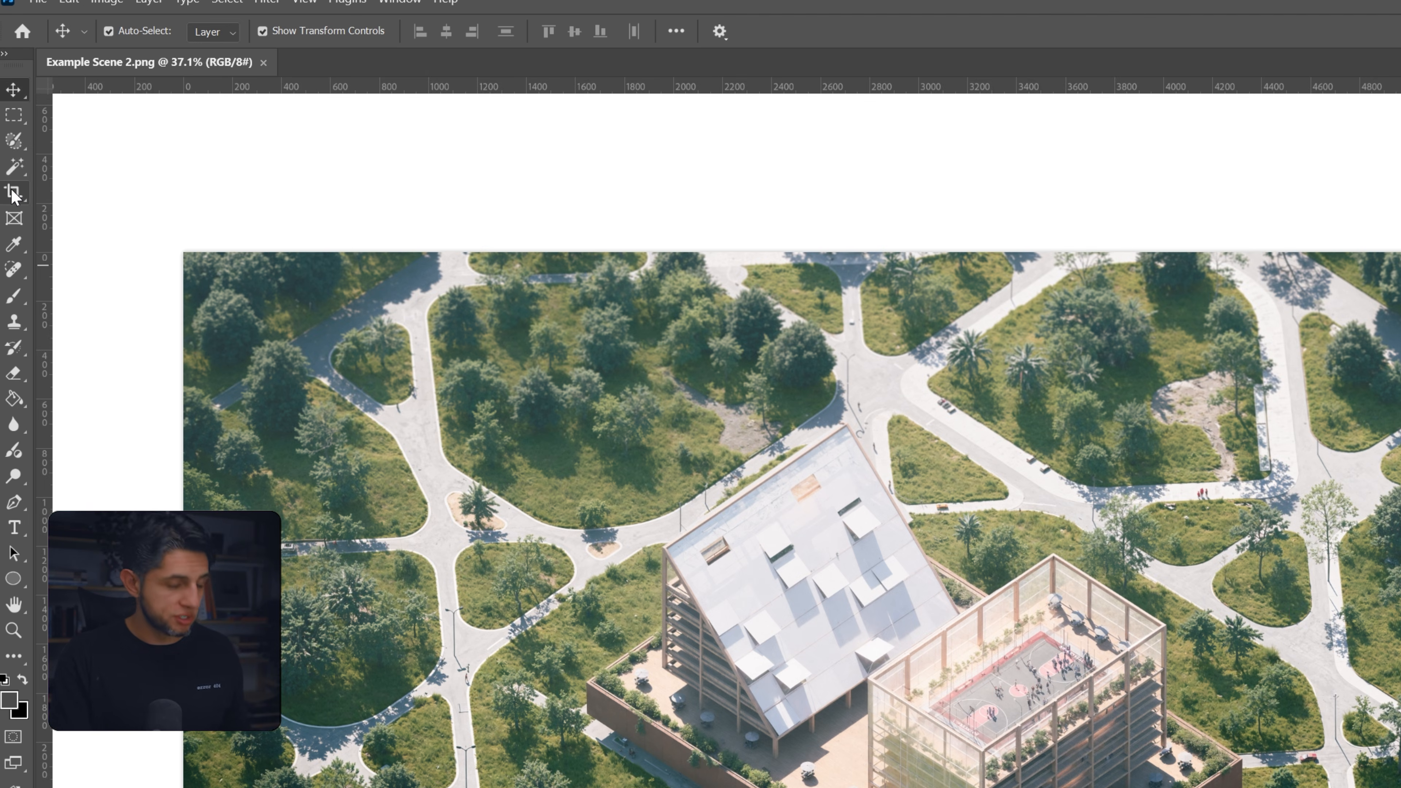
key("c")
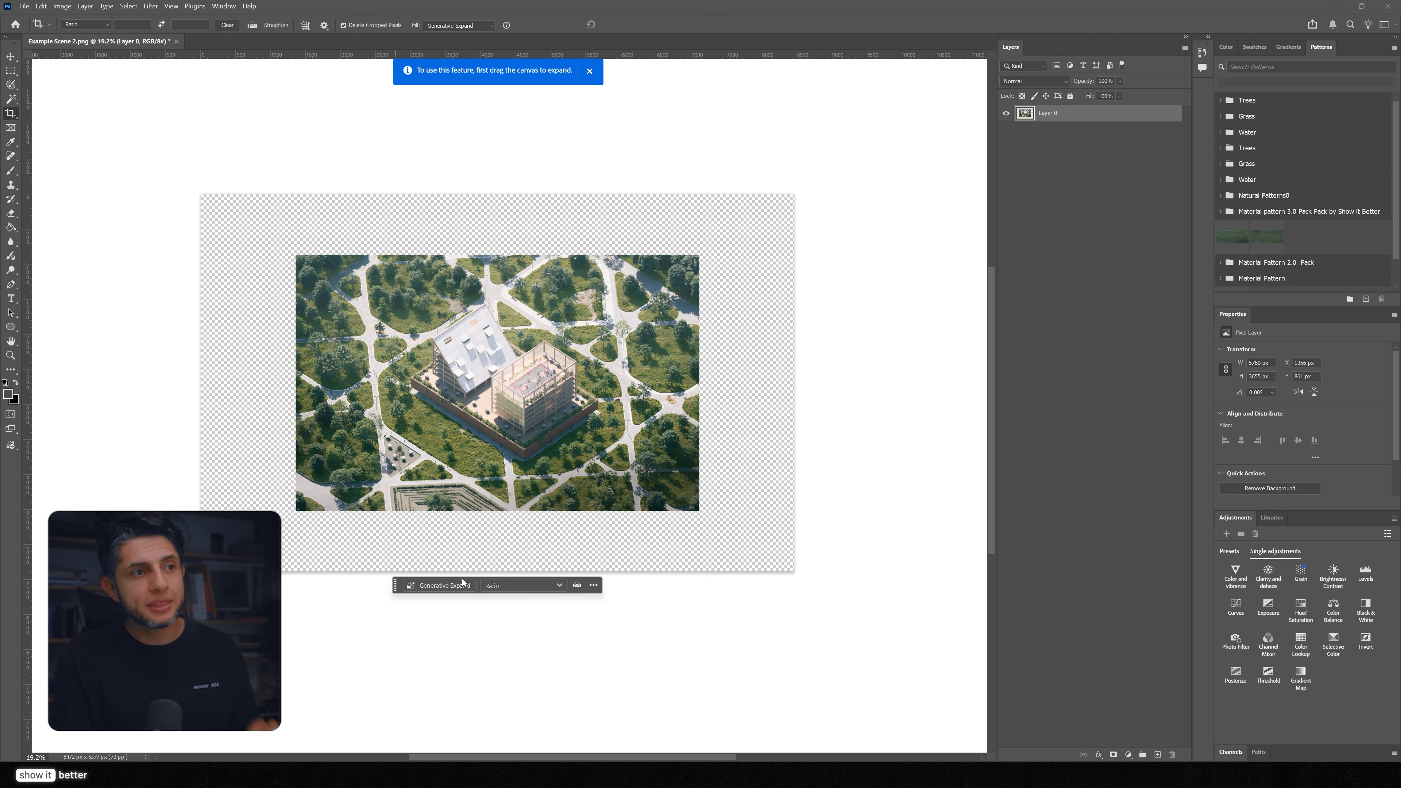
key("v")
key("c")
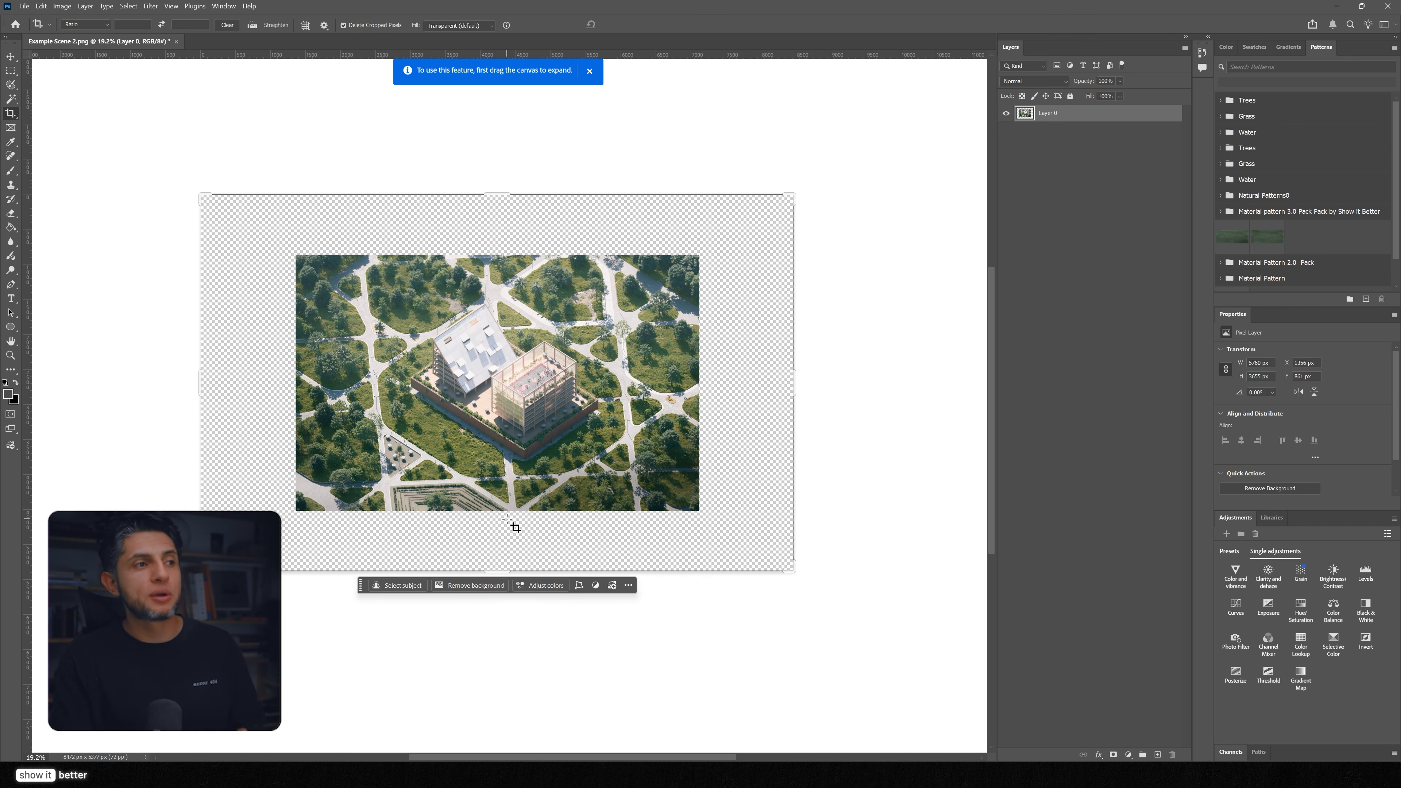
key("ctrl+z")
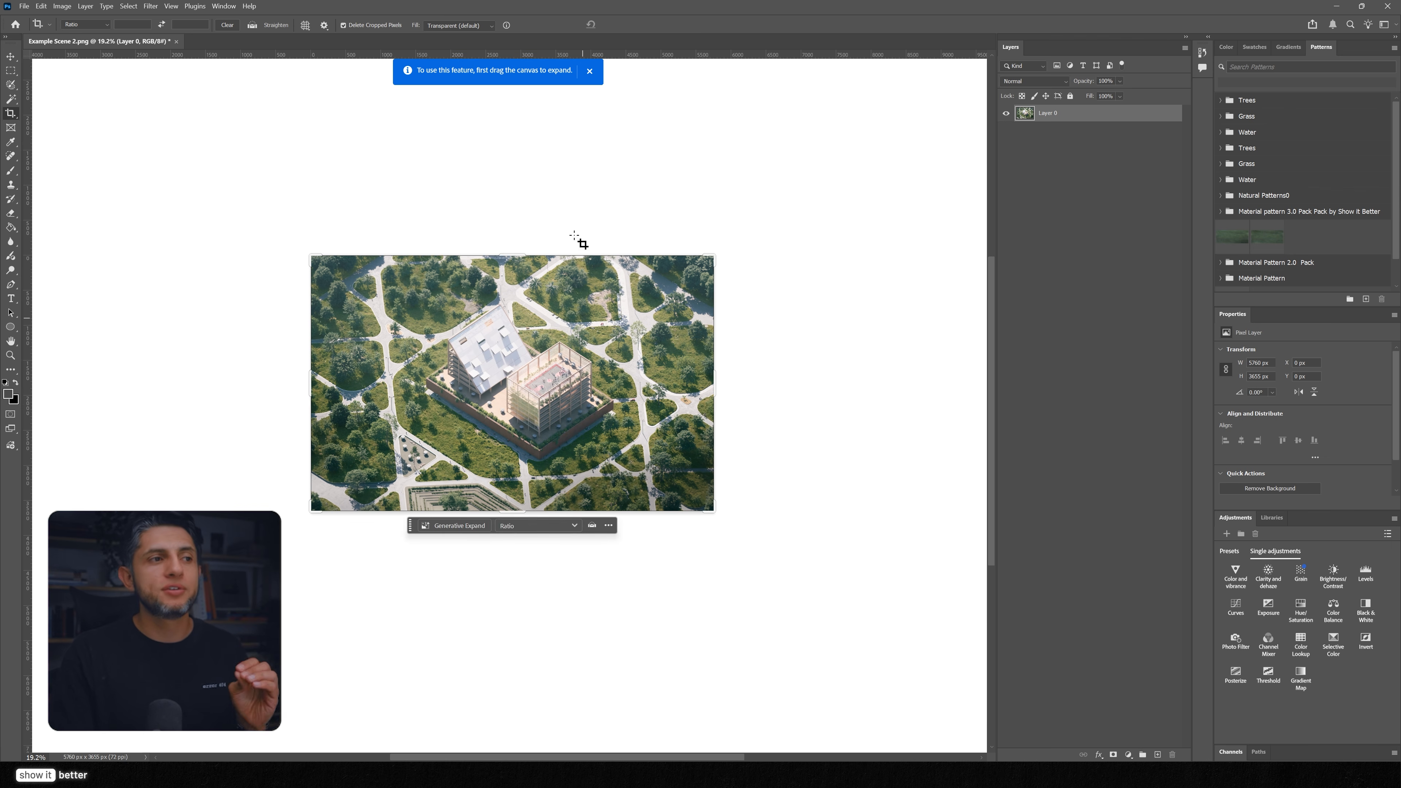
Crop Example Scene 2 outward on all sides to about 8786 × 5575 px and fill the new area with Generative Expand without a prompt
left_click(589, 71)
left_click_drag(714, 512, 817, 586)
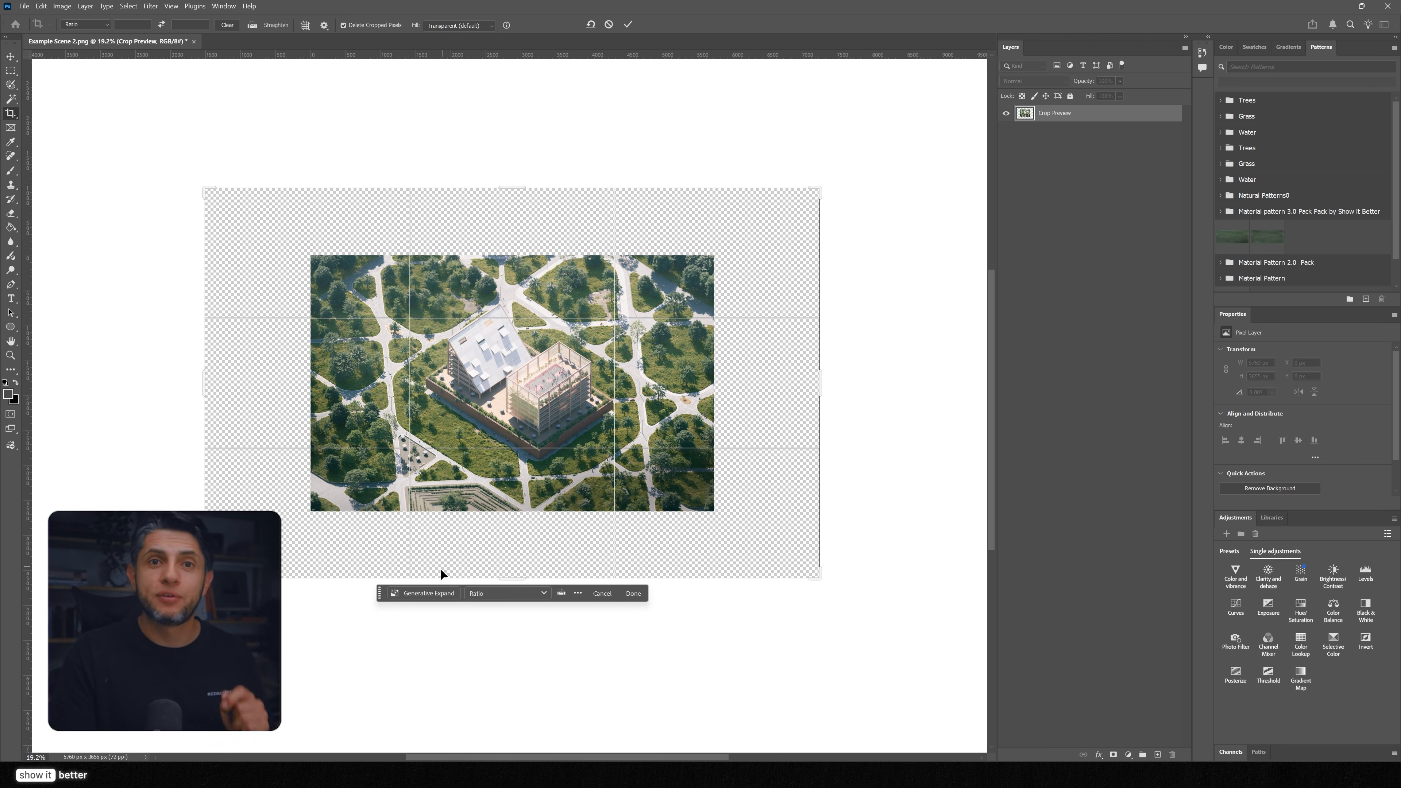
left_click(461, 28)
left_click(464, 47)
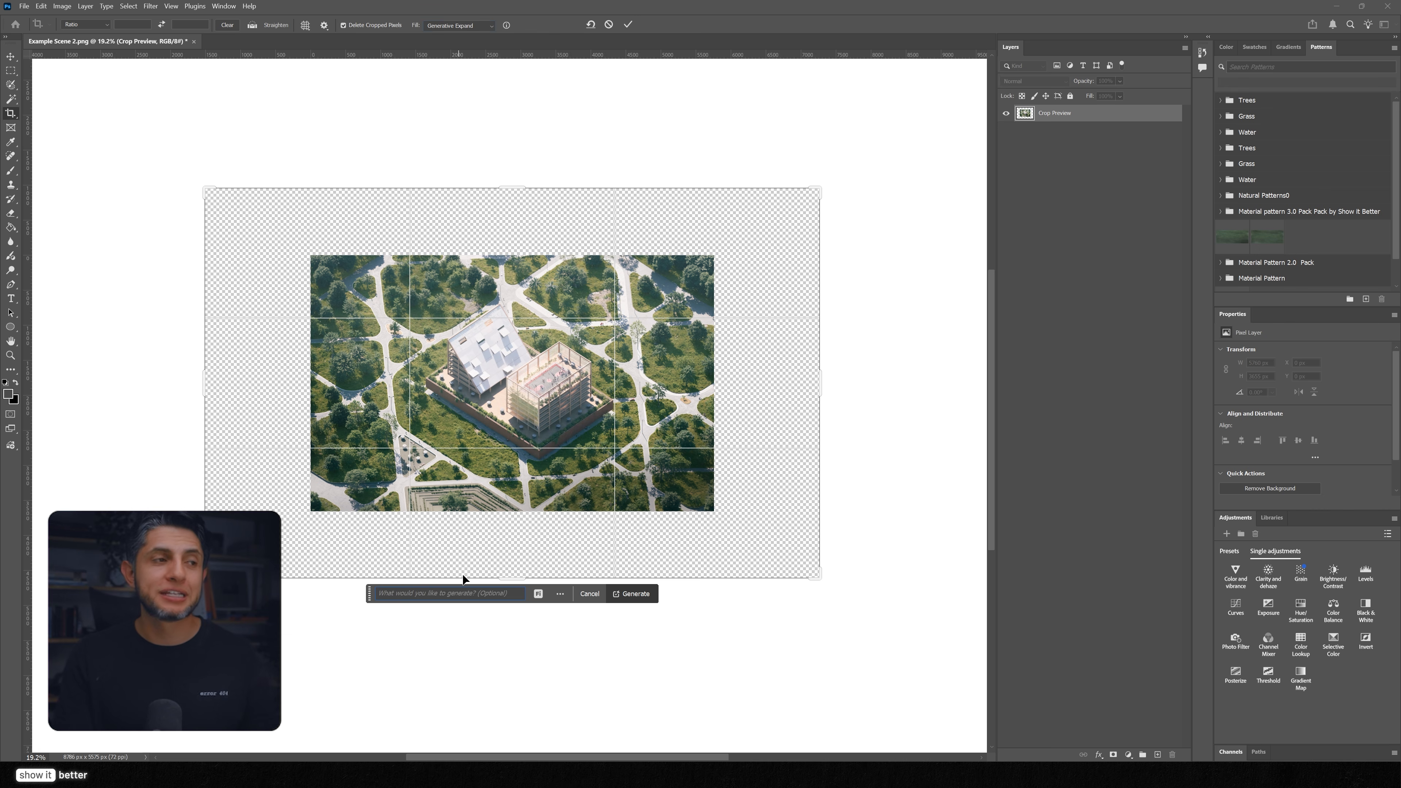
left_click(539, 595)
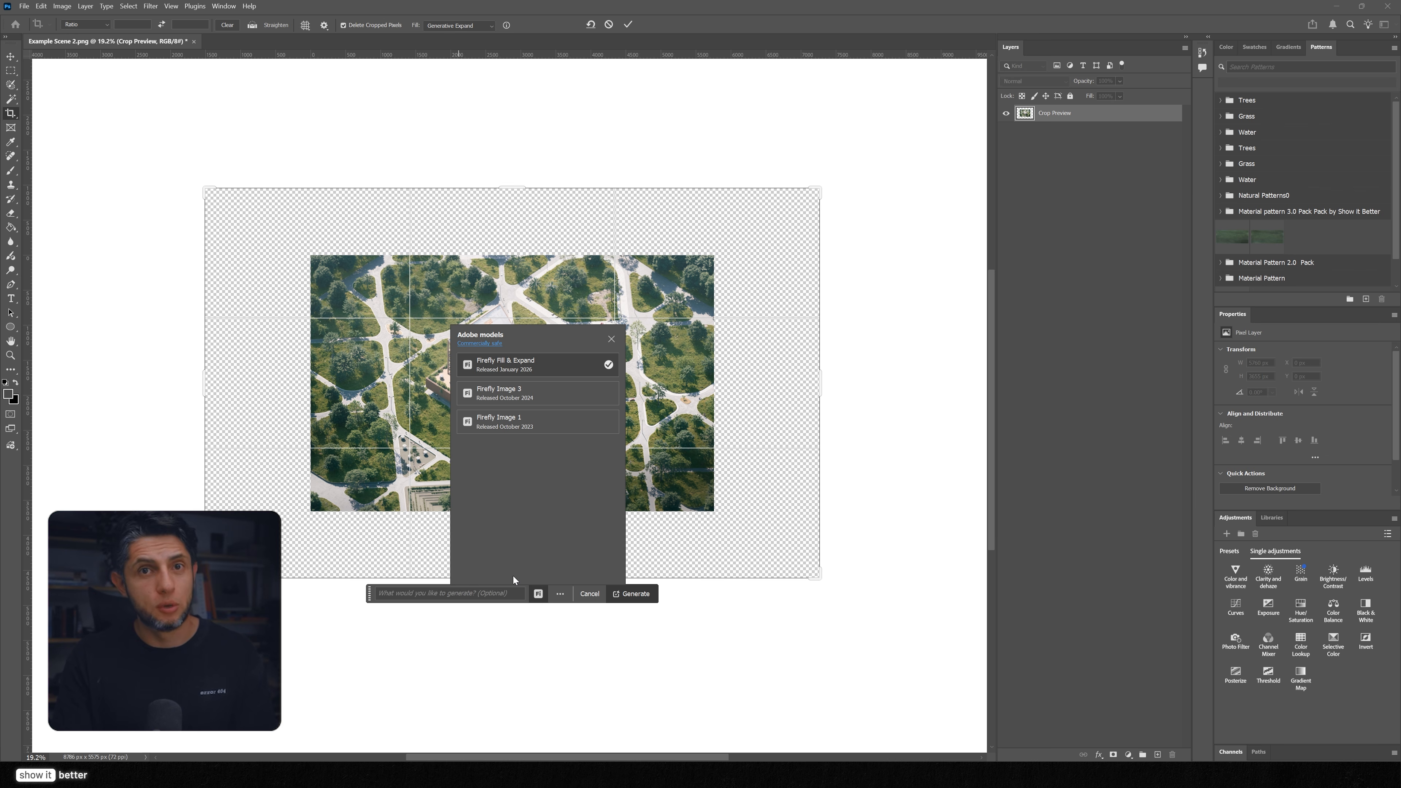
left_click(512, 597)
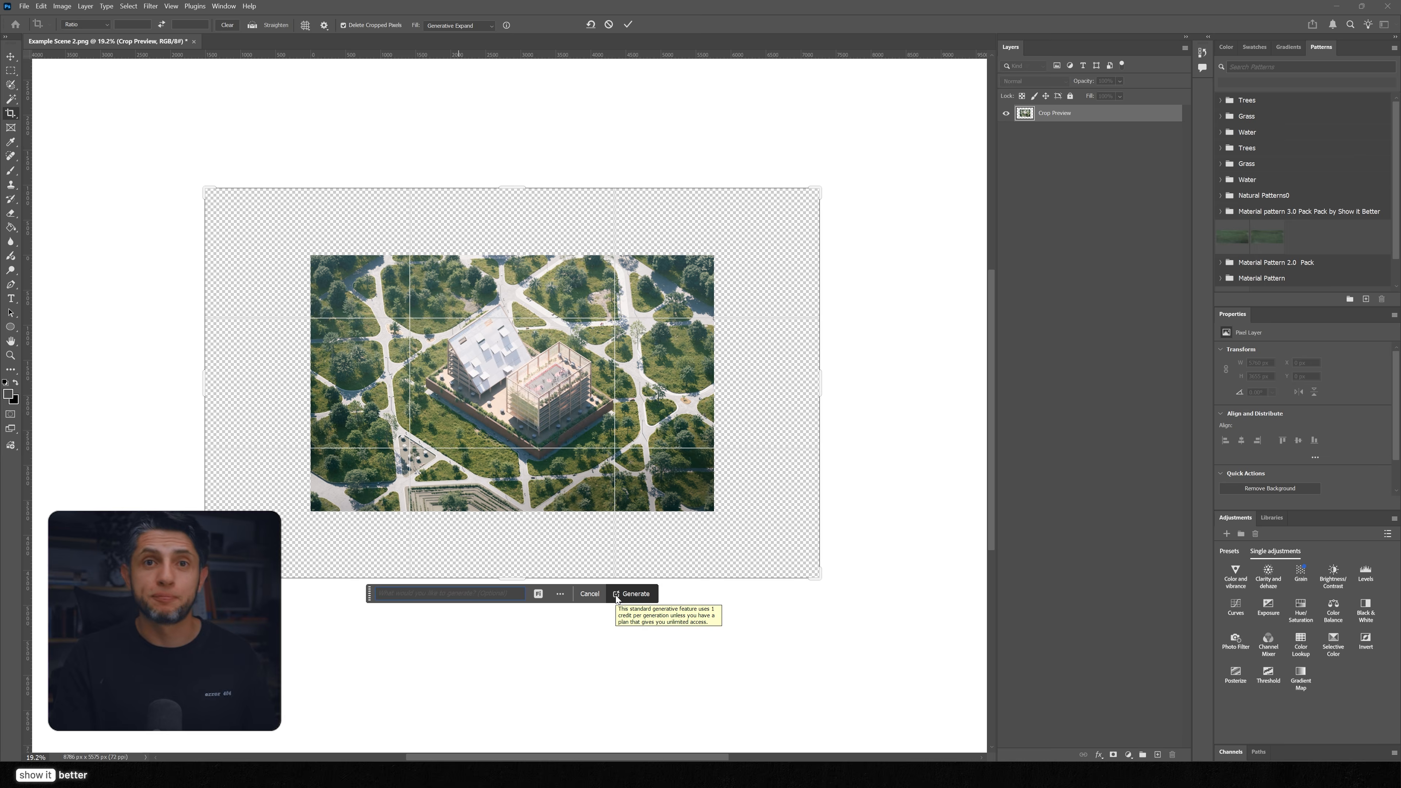
left_click(631, 594)
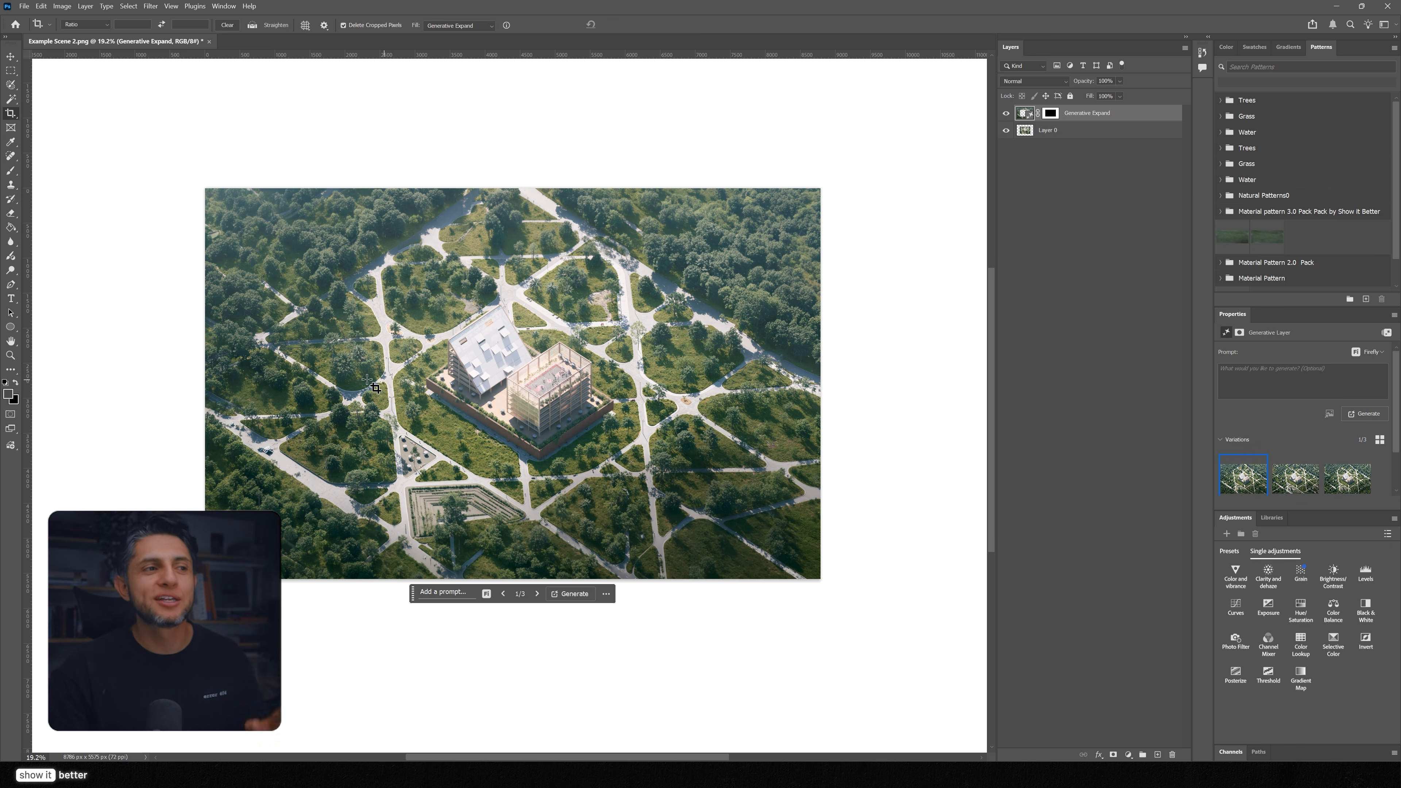
Inspect the generated surroundings up close and compare them with the Generative Expand layer hidden and shown, checking the transition to the original image
scroll(334, 454, "up", 4)
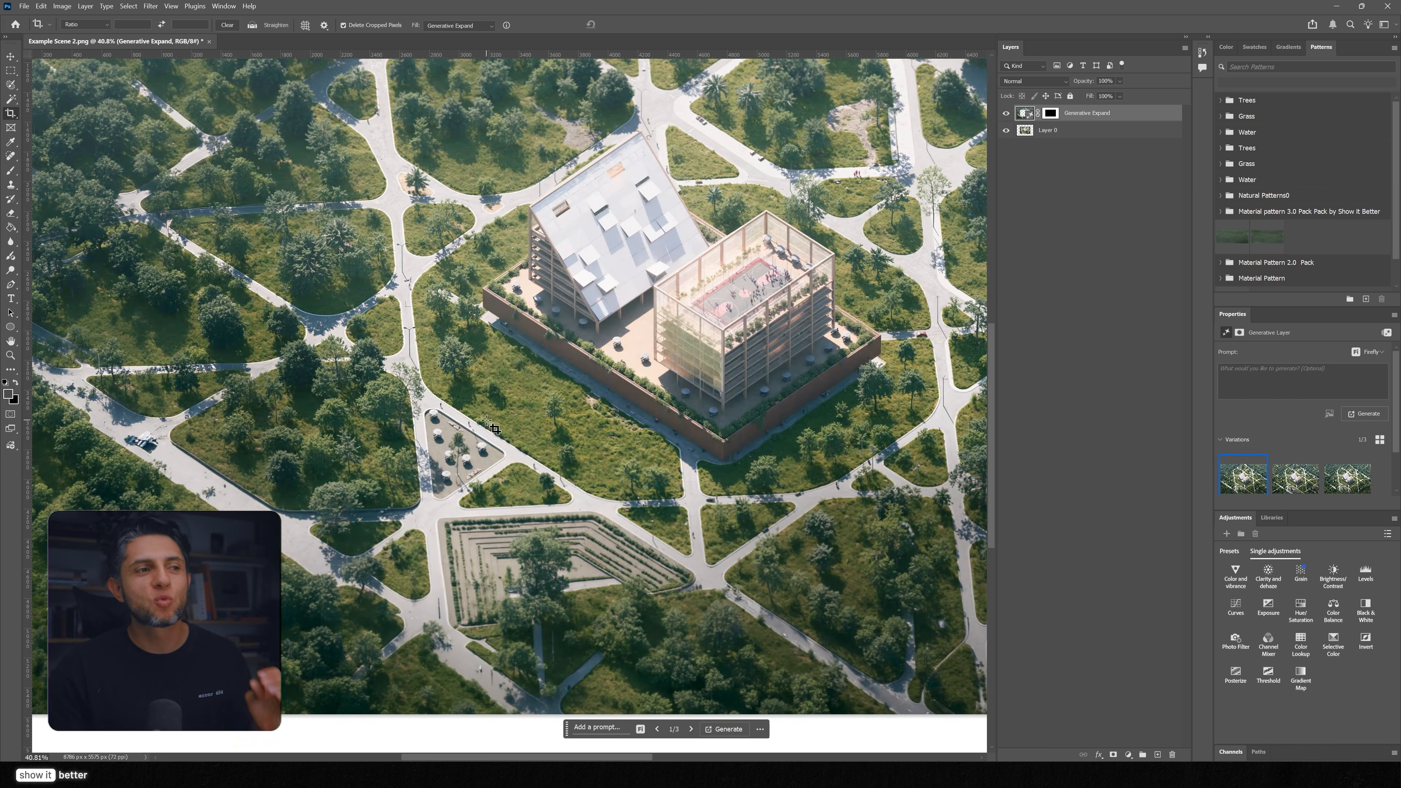
scroll(284, 557, "up", 4)
scroll(285, 557, "up", 1)
left_click_drag(342, 334, 469, 561)
left_click_drag(441, 474, 501, 537)
left_click(1006, 113)
left_click(1006, 113)
left_click_drag(480, 60, 568, 279)
left_click_drag(558, 215, 527, 509)
left_click_drag(651, 357, 385, 599)
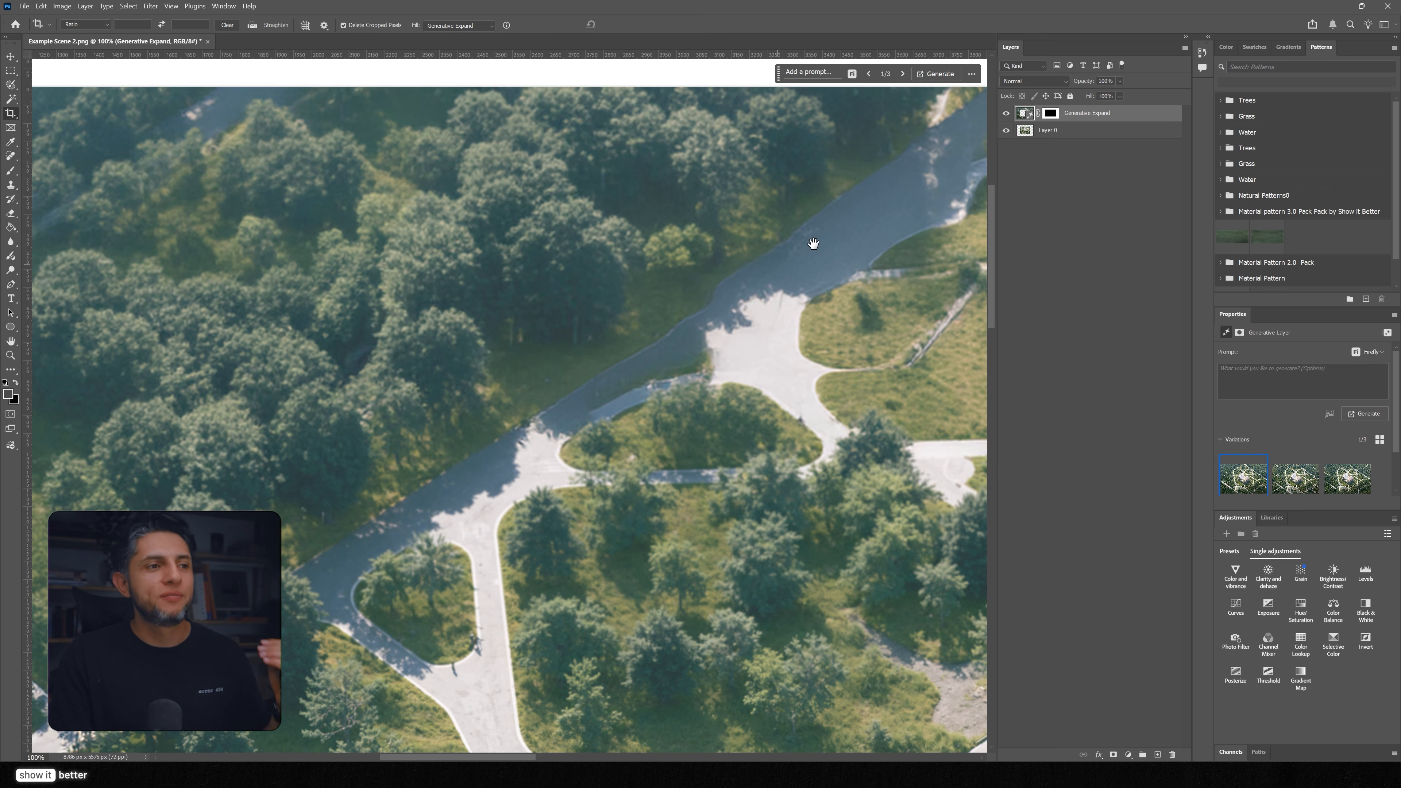
left_click(1006, 113)
left_click(1006, 113)
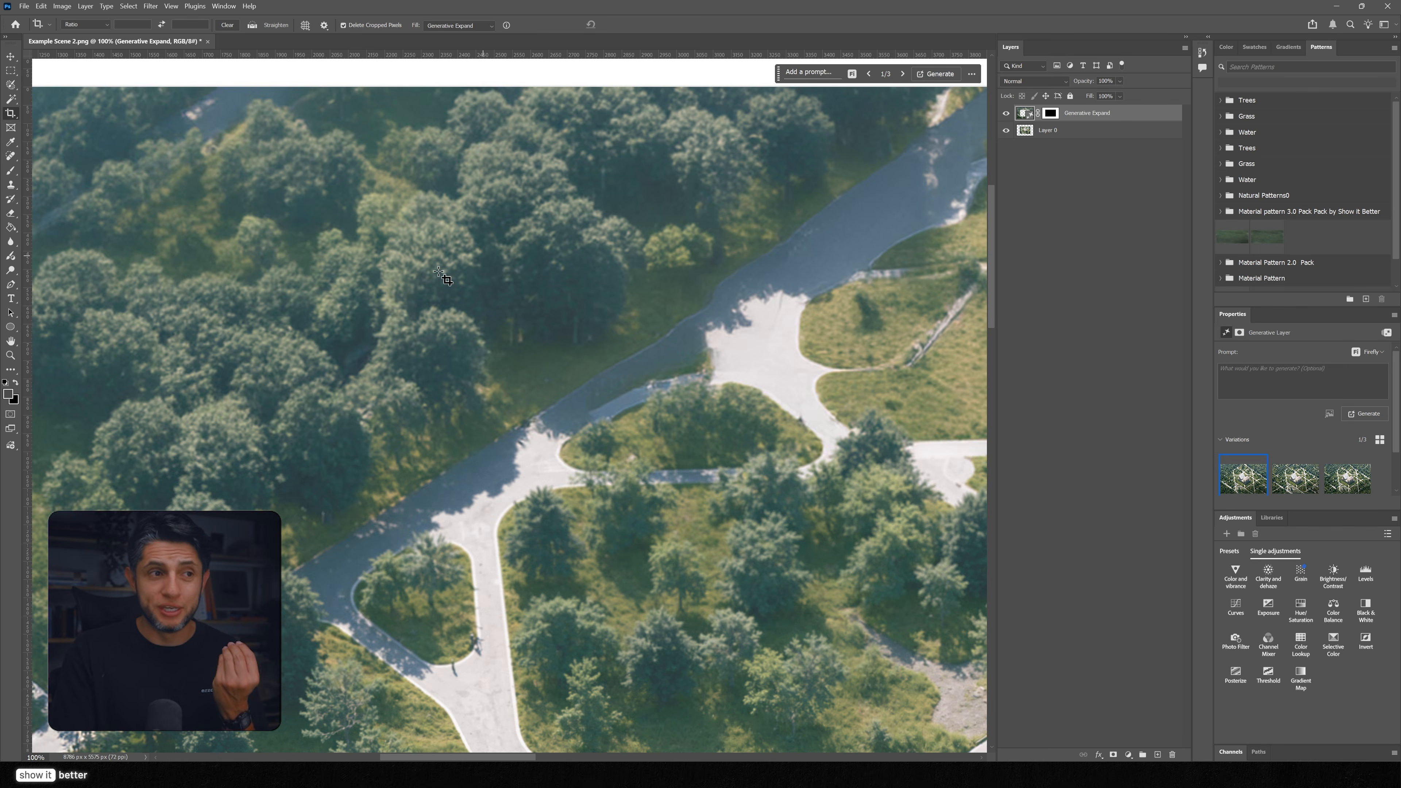
scroll(794, 339, "down", 5)
scroll(790, 333, "up", 4)
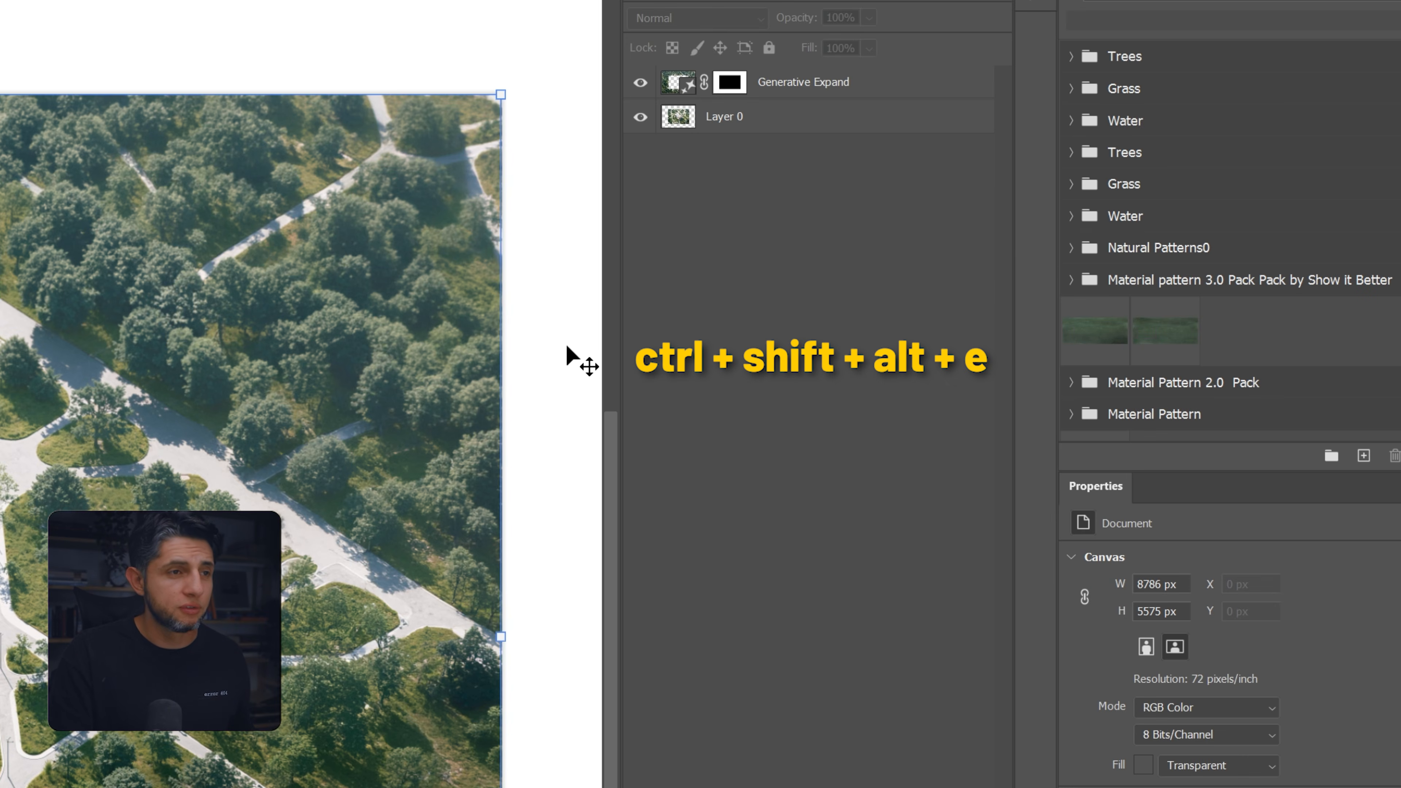
Merge the visible layers of the expanded aerial scene into a new layer and convert it to a smart object
key("ctrl+shift+alt+e")
right_click(926, 98)
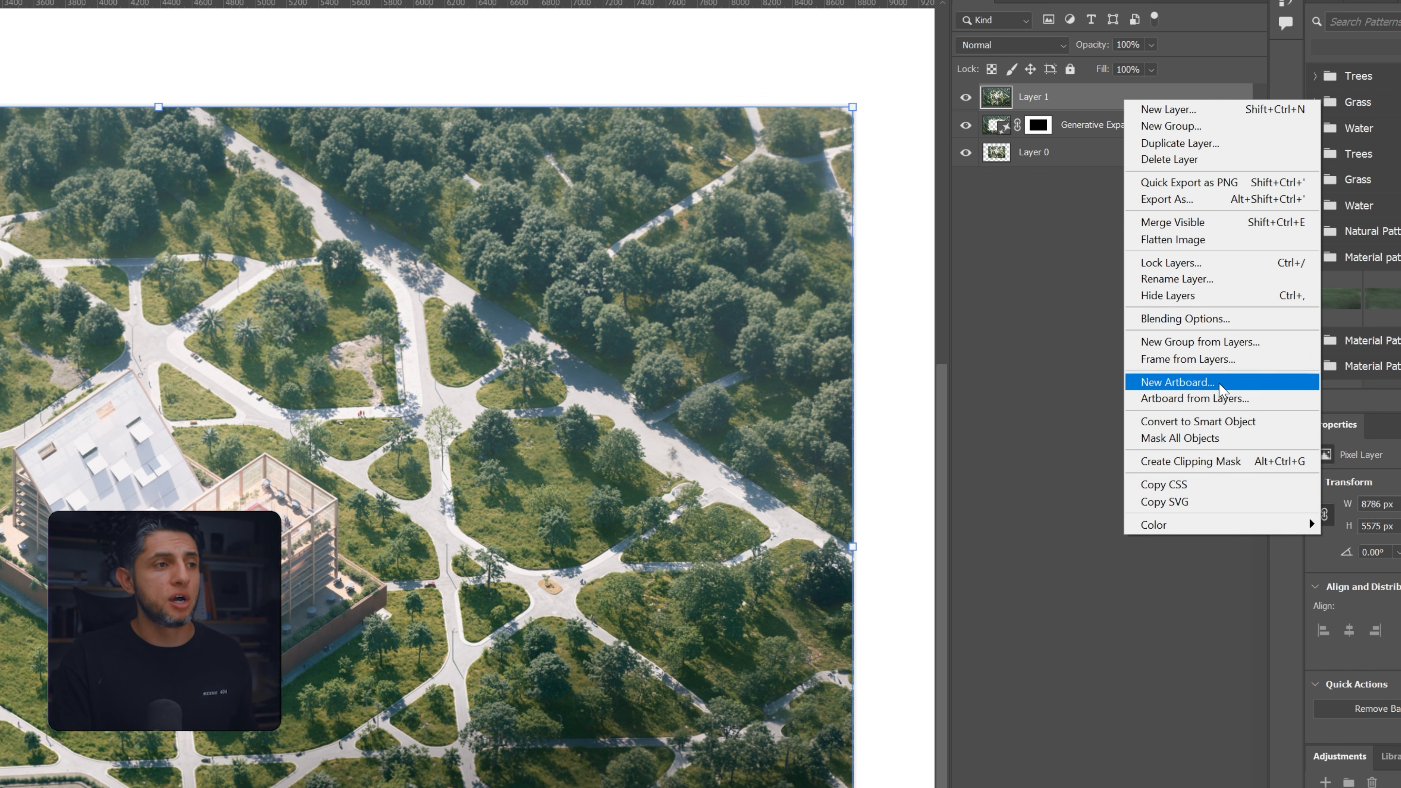
left_click(1198, 420)
Start a Camera Raw Filter on the merged layer and shift the Color Mixer hues to Yellows +47, Greens +21 and Aquas +18
left_click(295, 10)
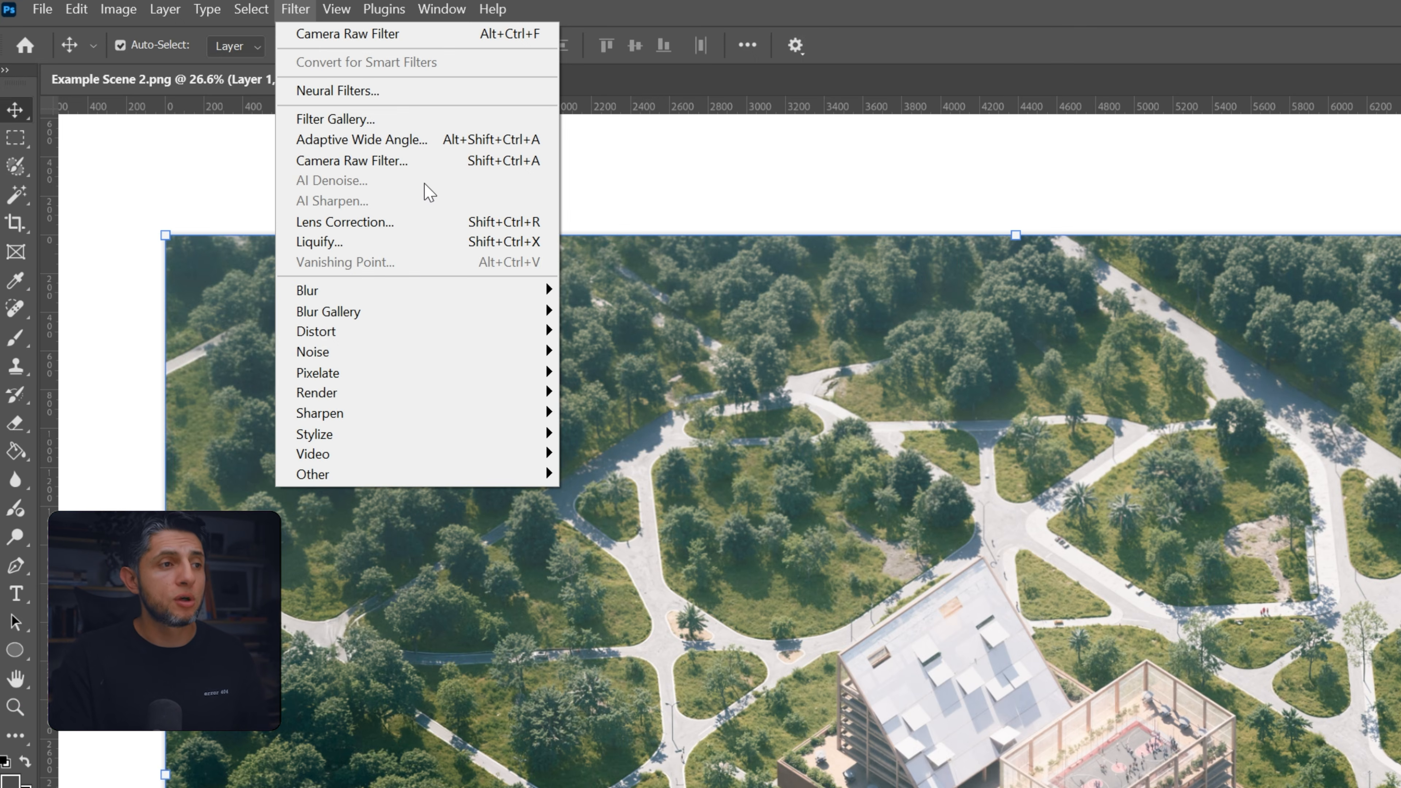
left_click(423, 161)
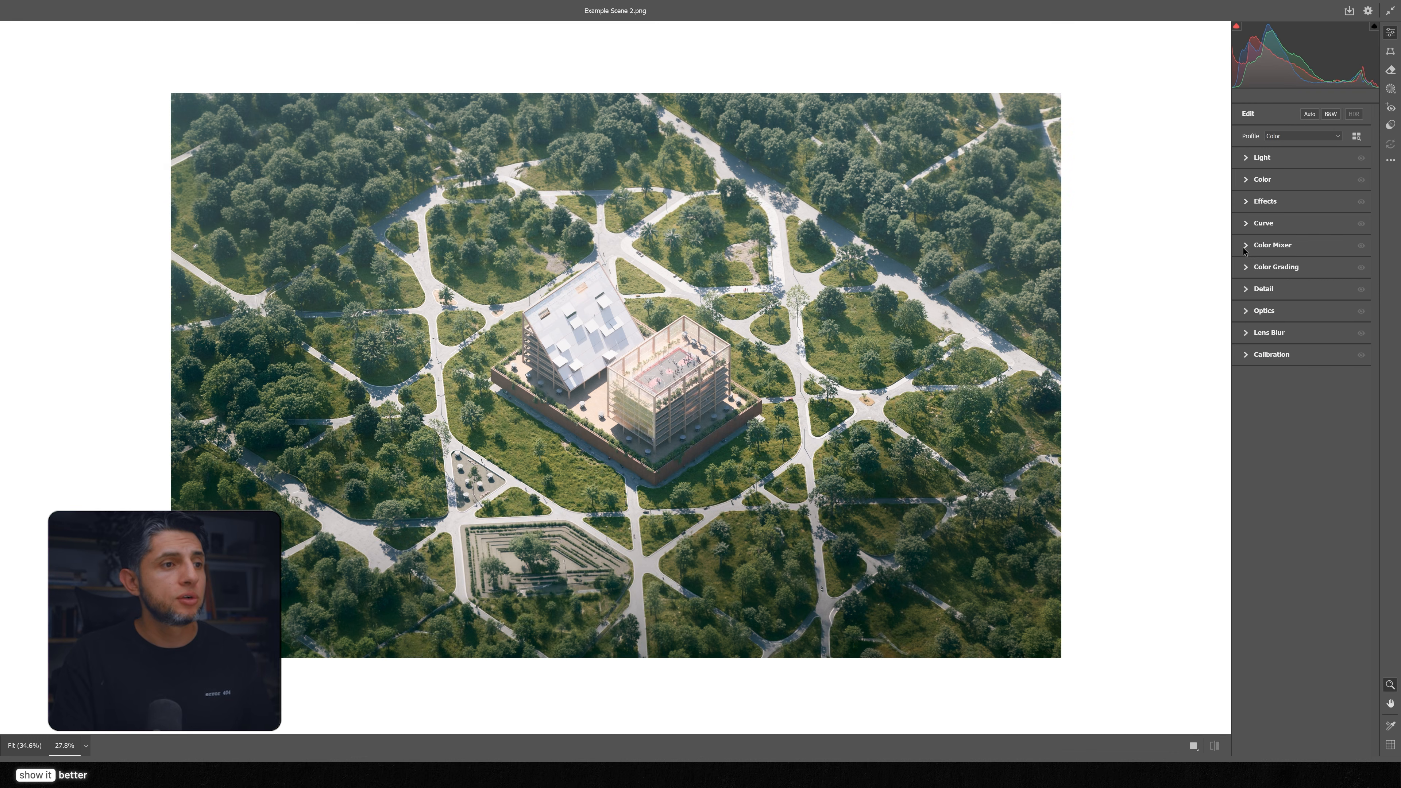
left_click(1245, 245)
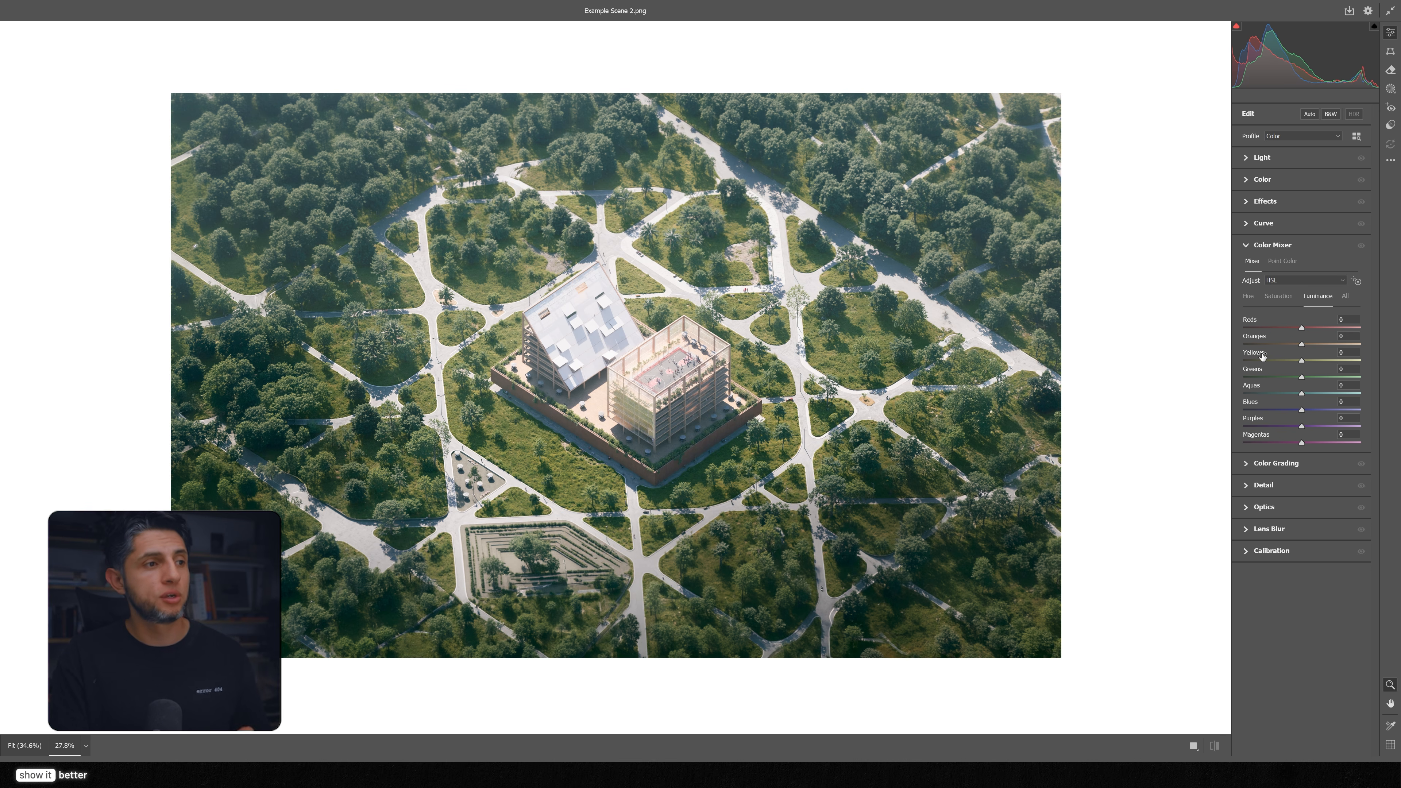
left_click(1249, 297)
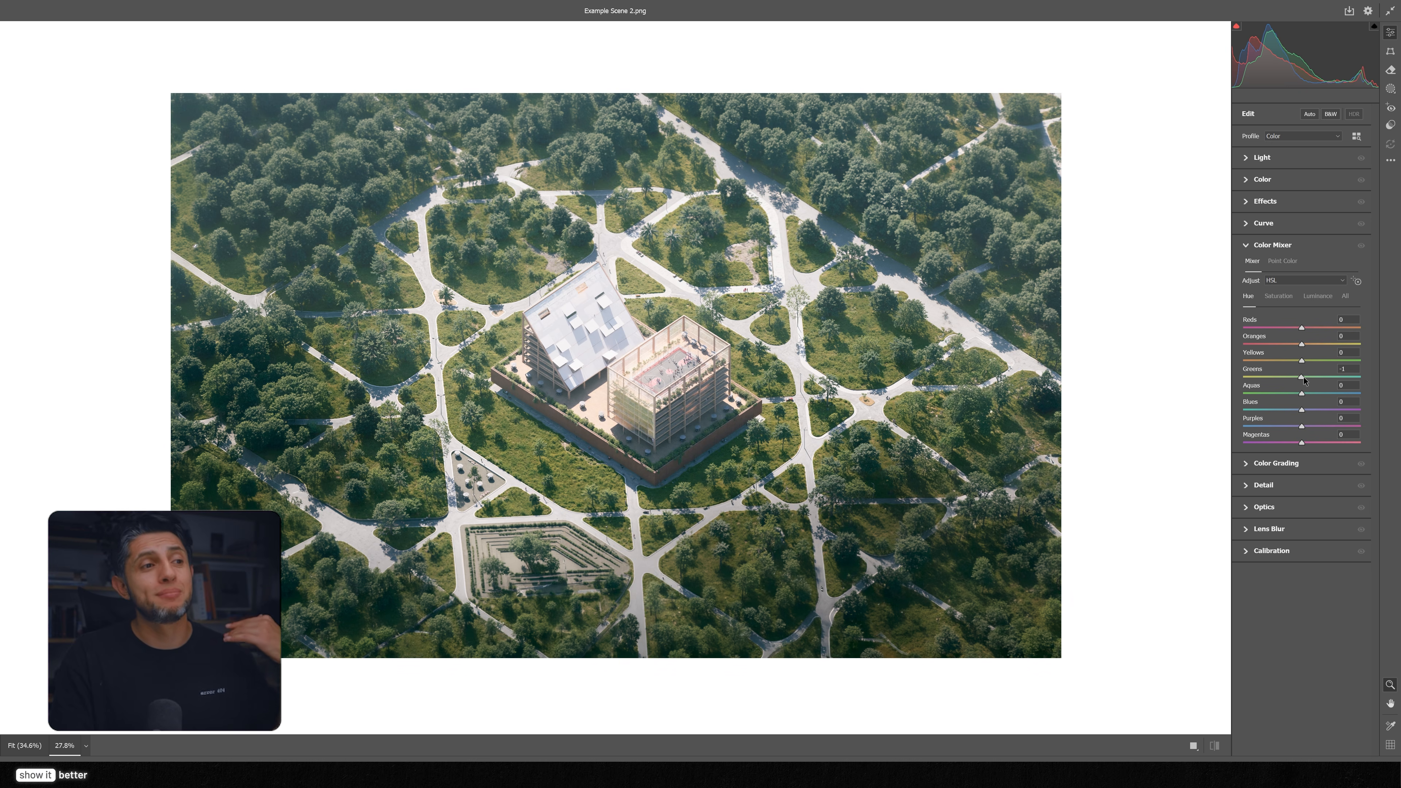
mouse_move(1303, 379)
left_mouse_down()
mouse_move(1338, 392)
mouse_move(1312, 391)
mouse_move(1311, 366)
left_mouse_up()
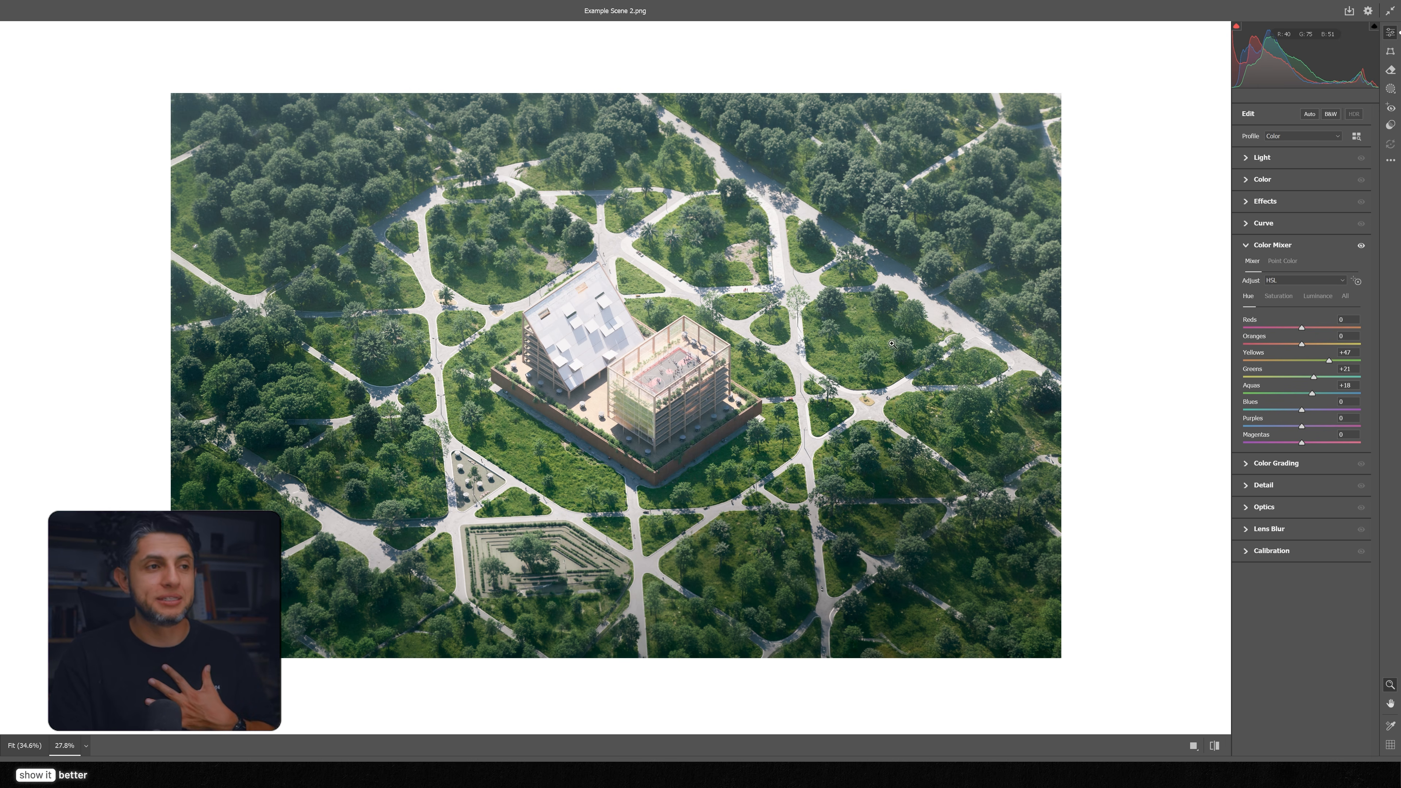
Set Color Mixer saturation to Reds +32, Oranges +42, Yellows -22, Greens -36, Aquas -20, lower Oranges luminance to -16 and Reds slightly, and apply the filter
left_click(1277, 296)
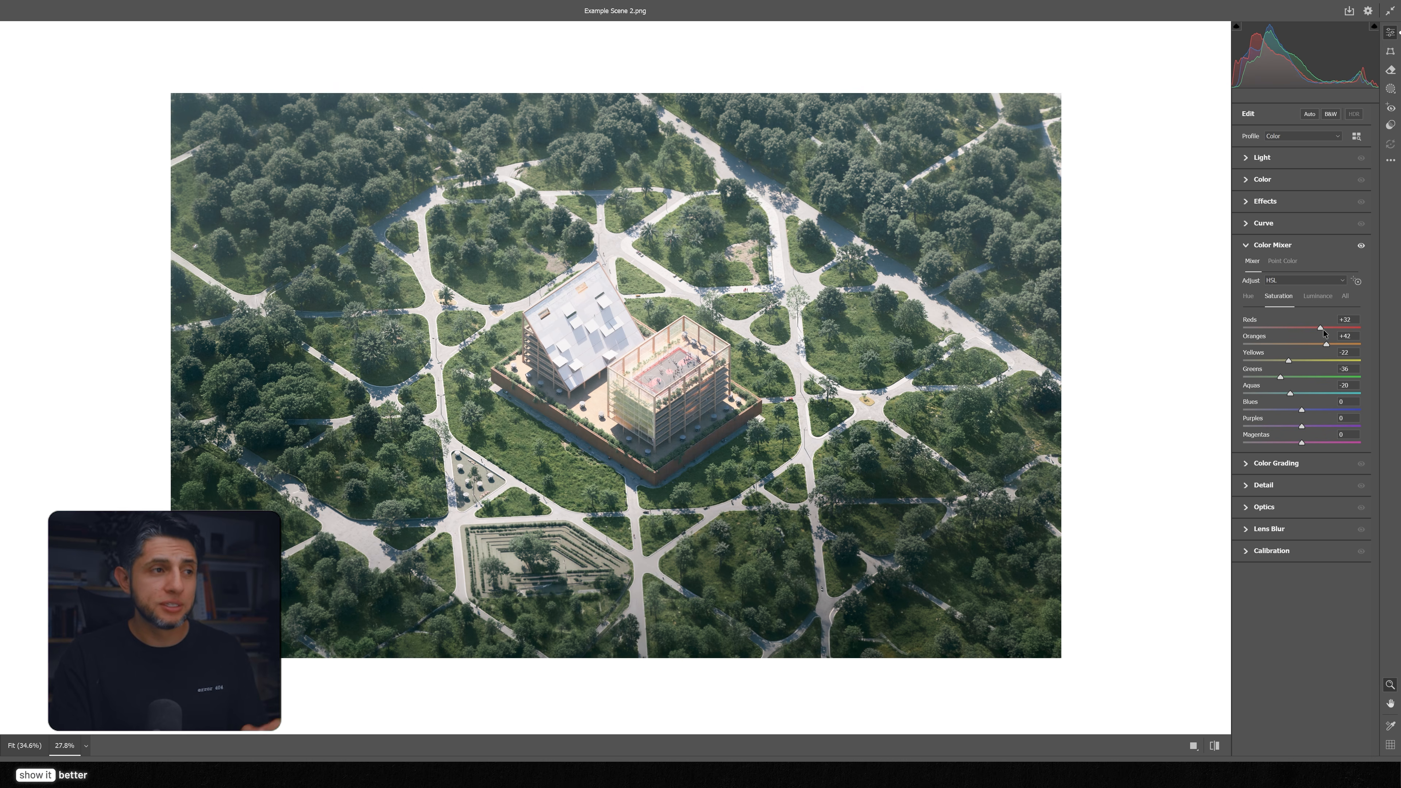
left_click(1313, 296)
mouse_move(1302, 345)
left_mouse_down()
mouse_move(1315, 346)
mouse_move(1289, 345)
mouse_move(1301, 332)
left_mouse_up()
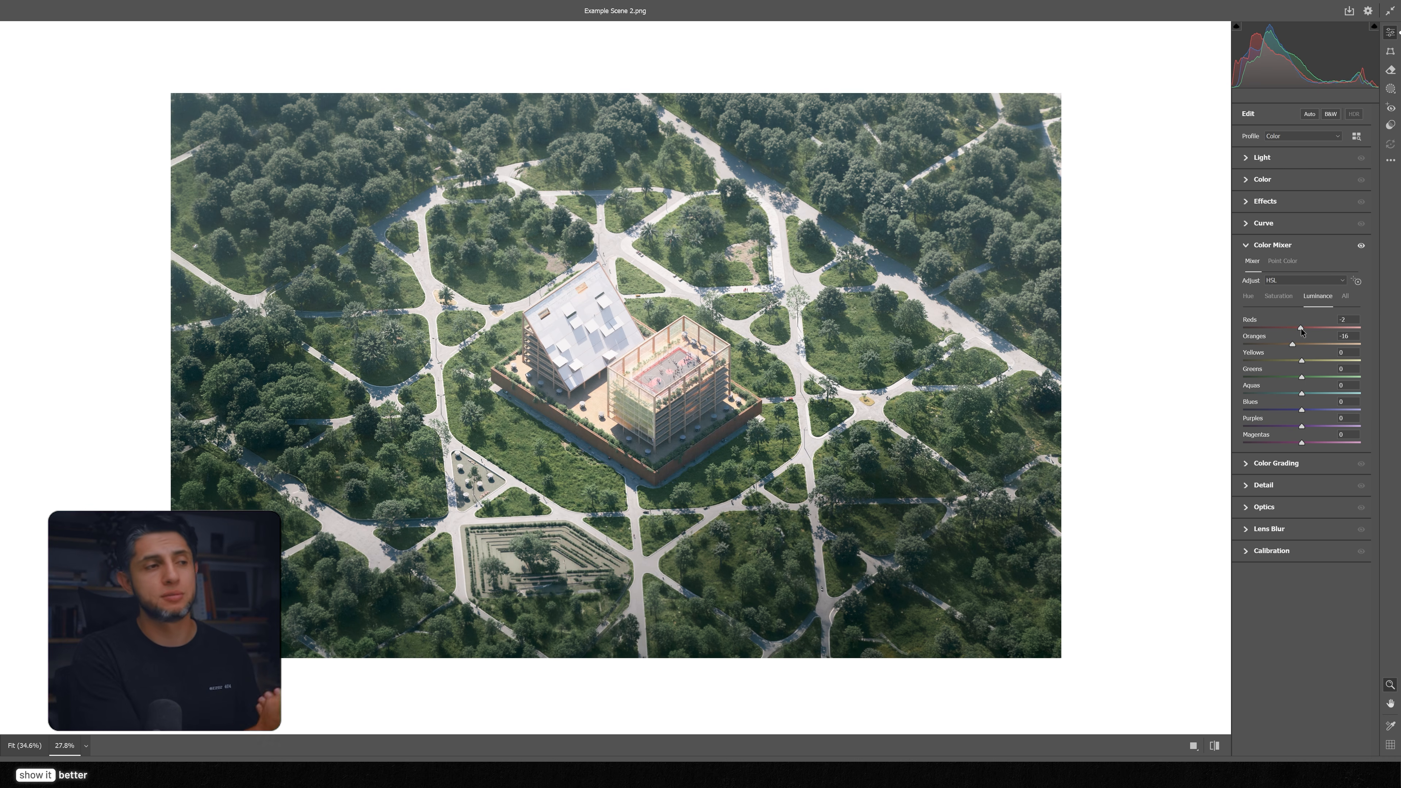
key("Return")
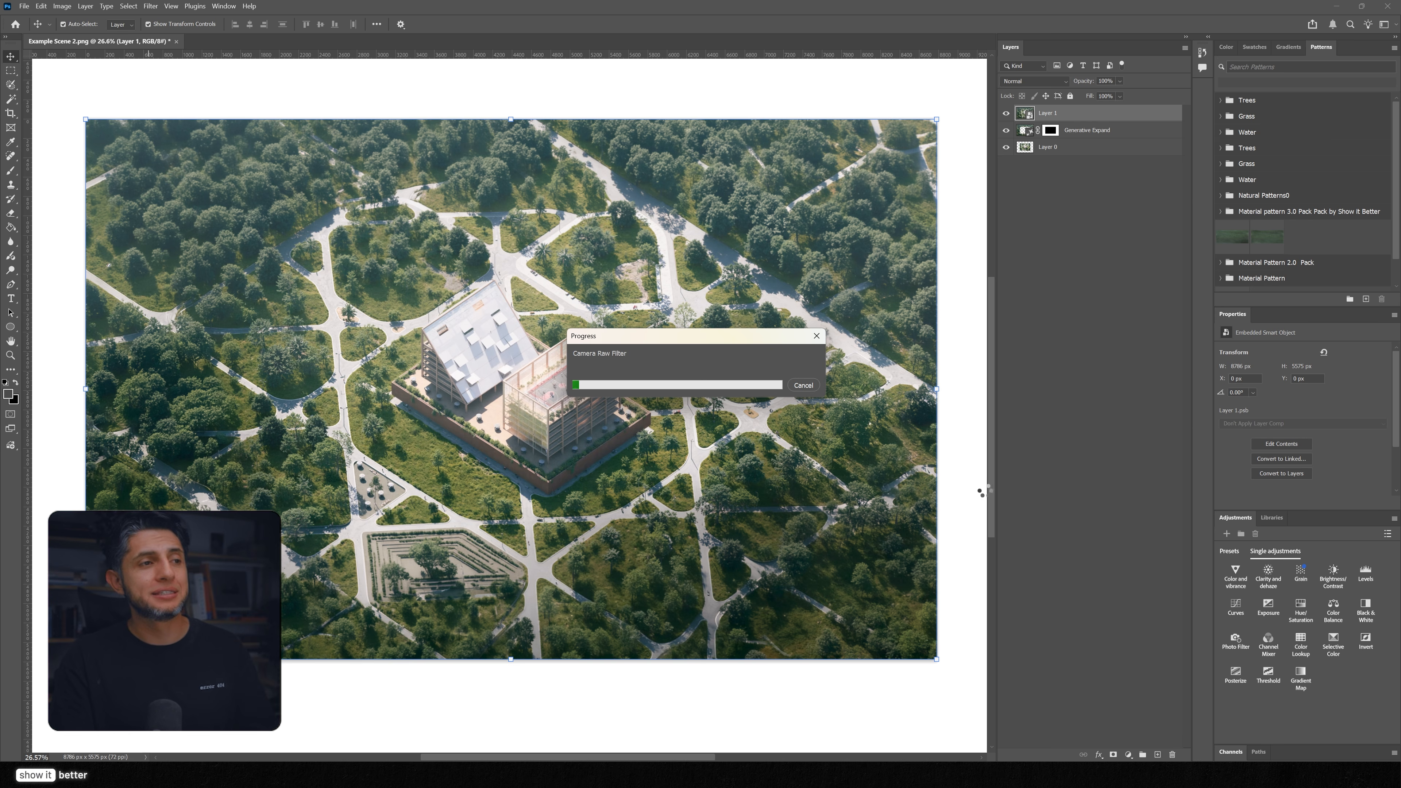
Compare the expanded aerial scene with the filtered layer hidden and shown
left_click(1006, 114)
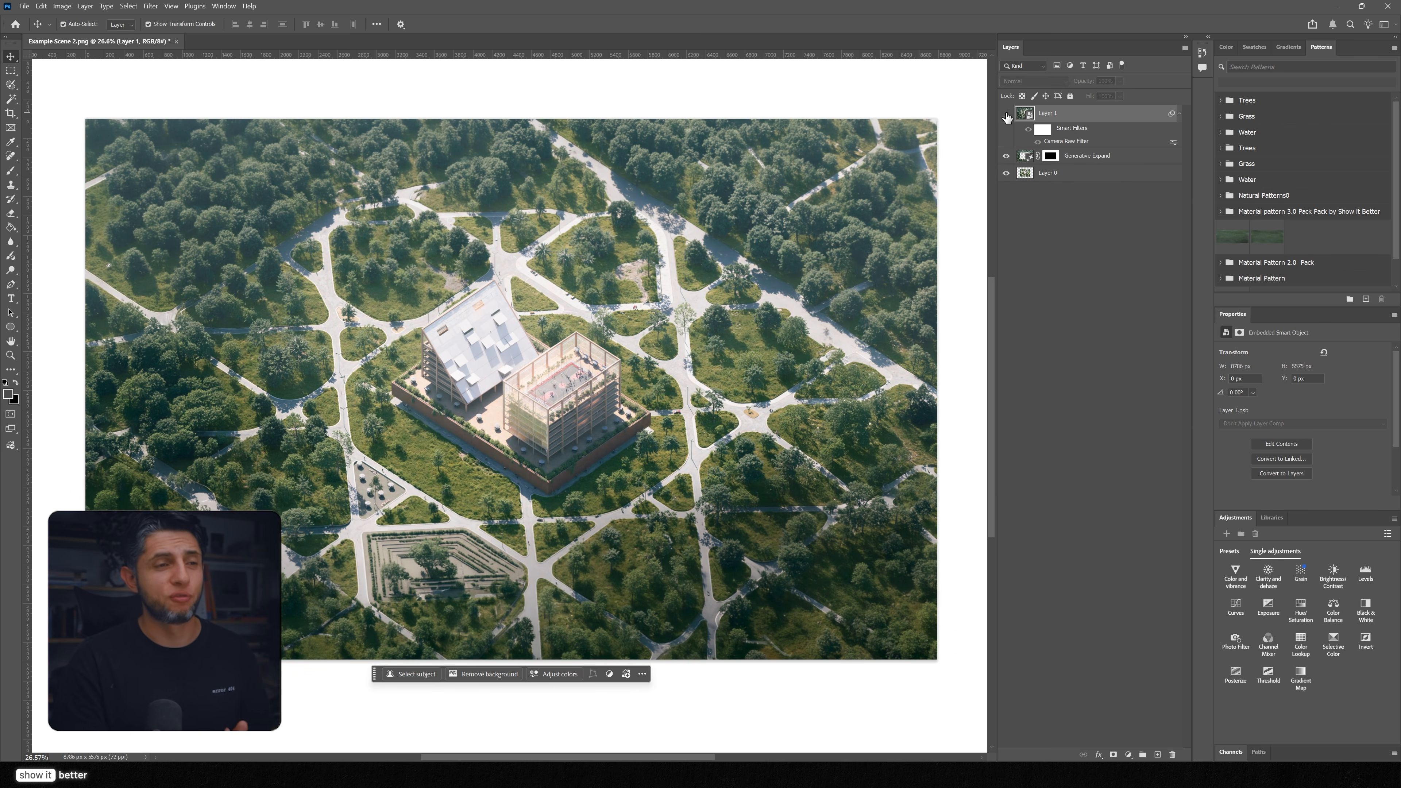
left_click(1006, 114)
left_click(1006, 115)
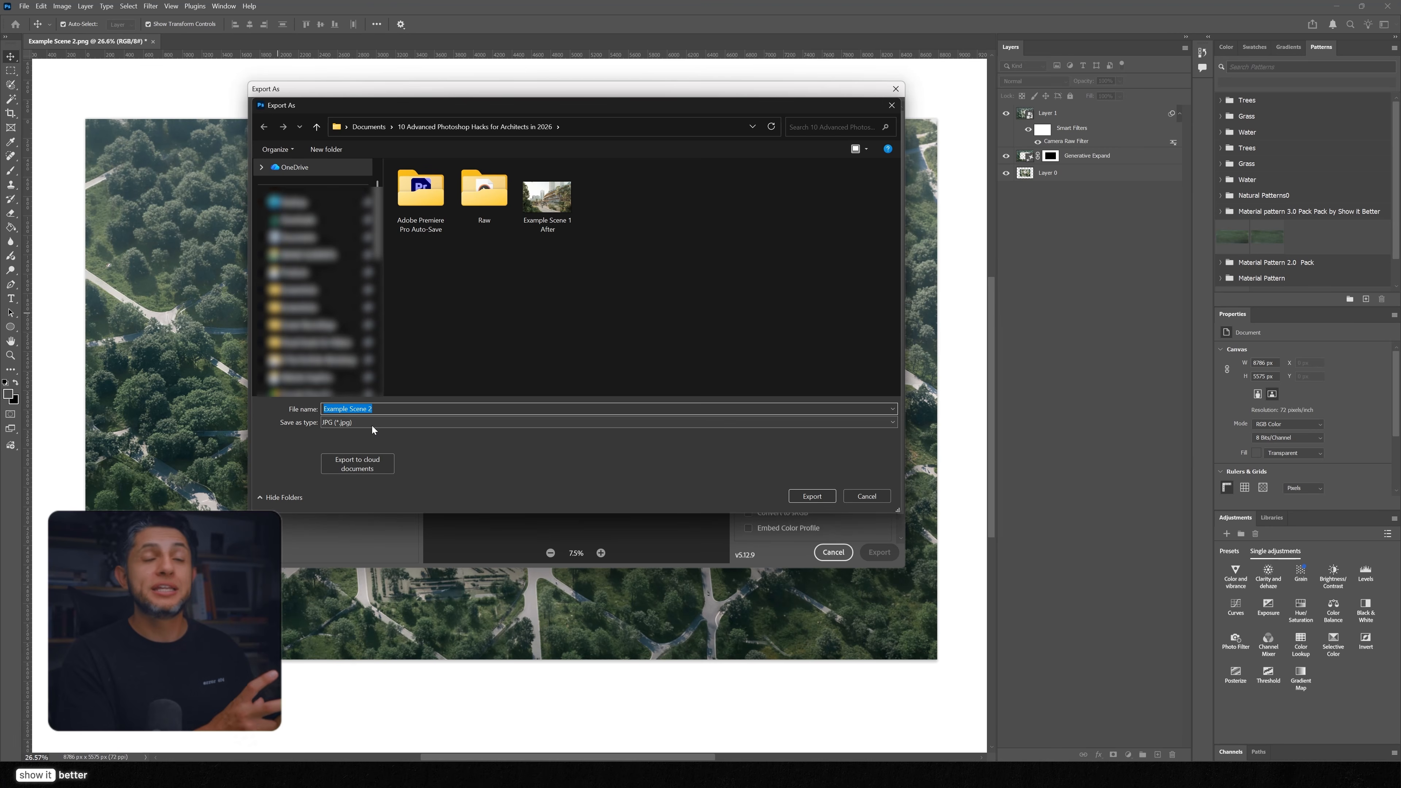
Export the aerial scene as a JPG named Example Scene 2 After in the 10 Advanced Photoshop Hacks for Architects in 2026 folder
key("Caps_Lock")
type("After")
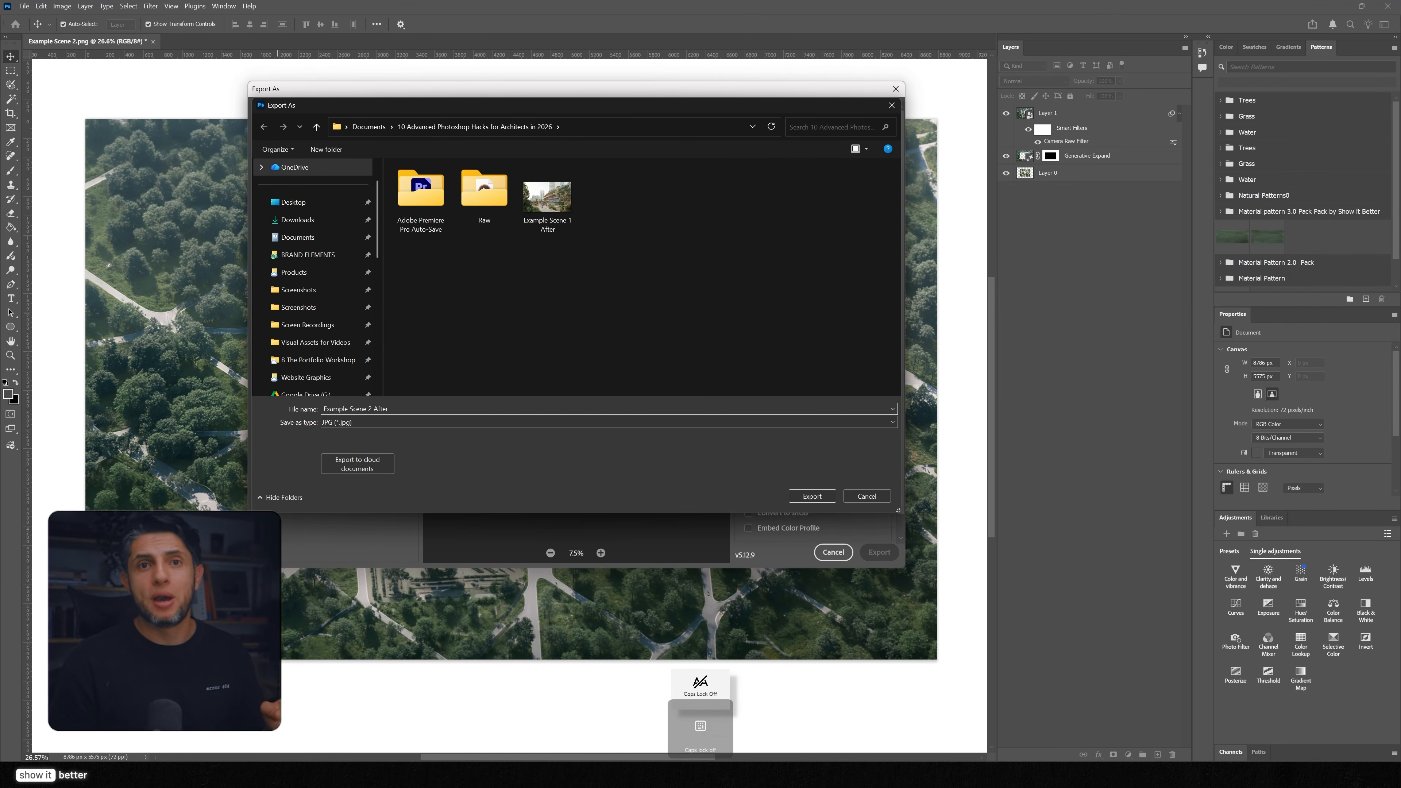
key("Return")
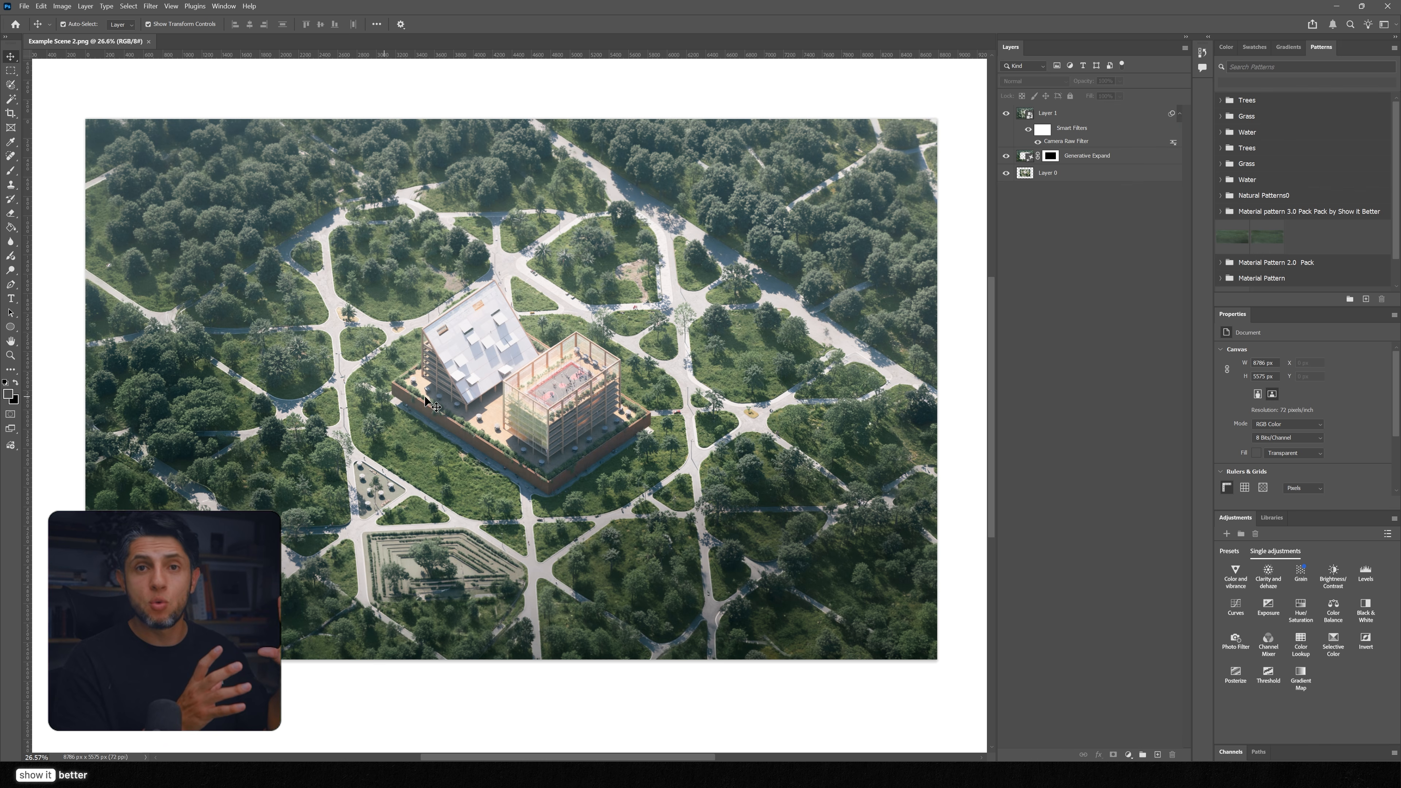
Crop the scene to a region of about 1717 × 1957 px around the building's terrace corner and the road with the red car
left_click(11, 113)
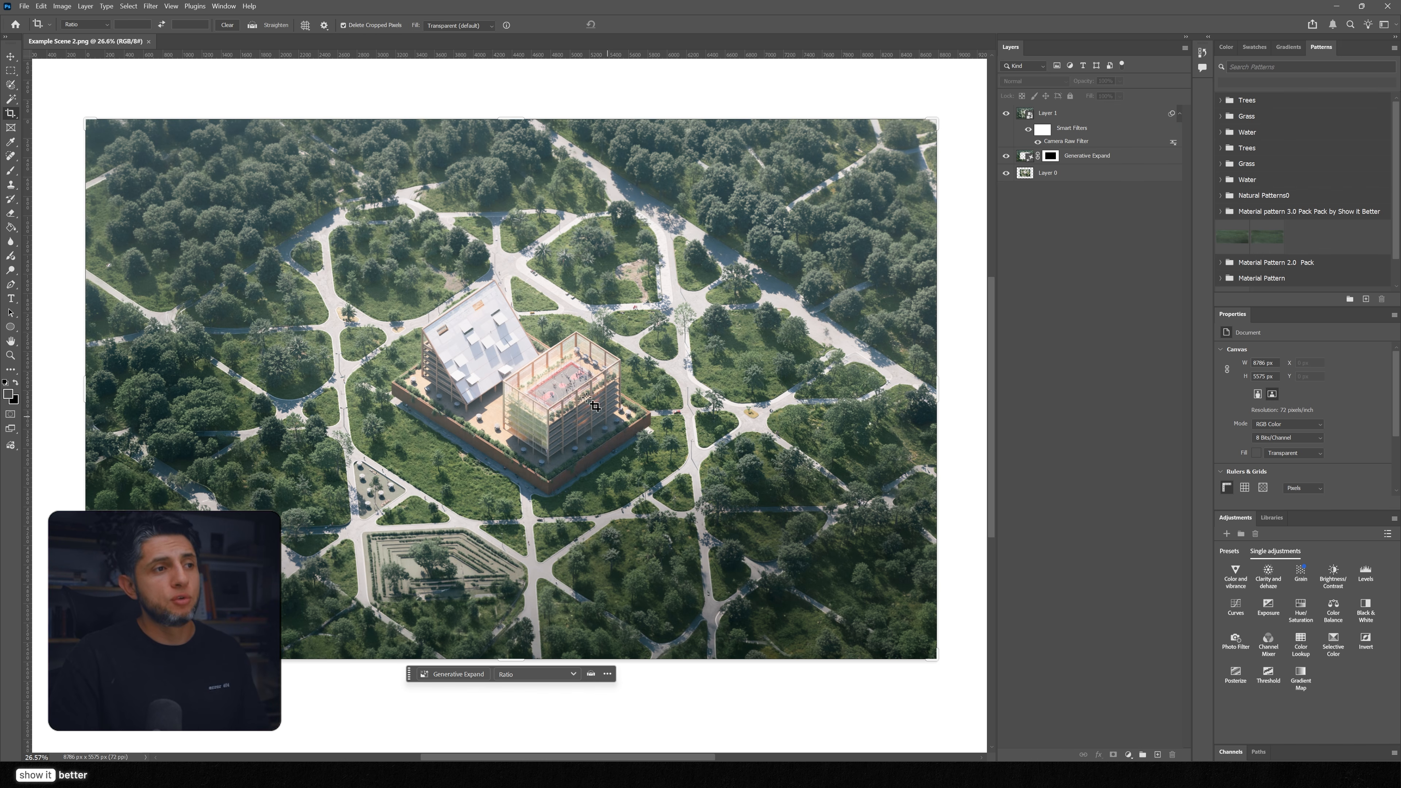
left_click_drag(580, 326, 745, 515)
scroll(503, 427, "up", 10)
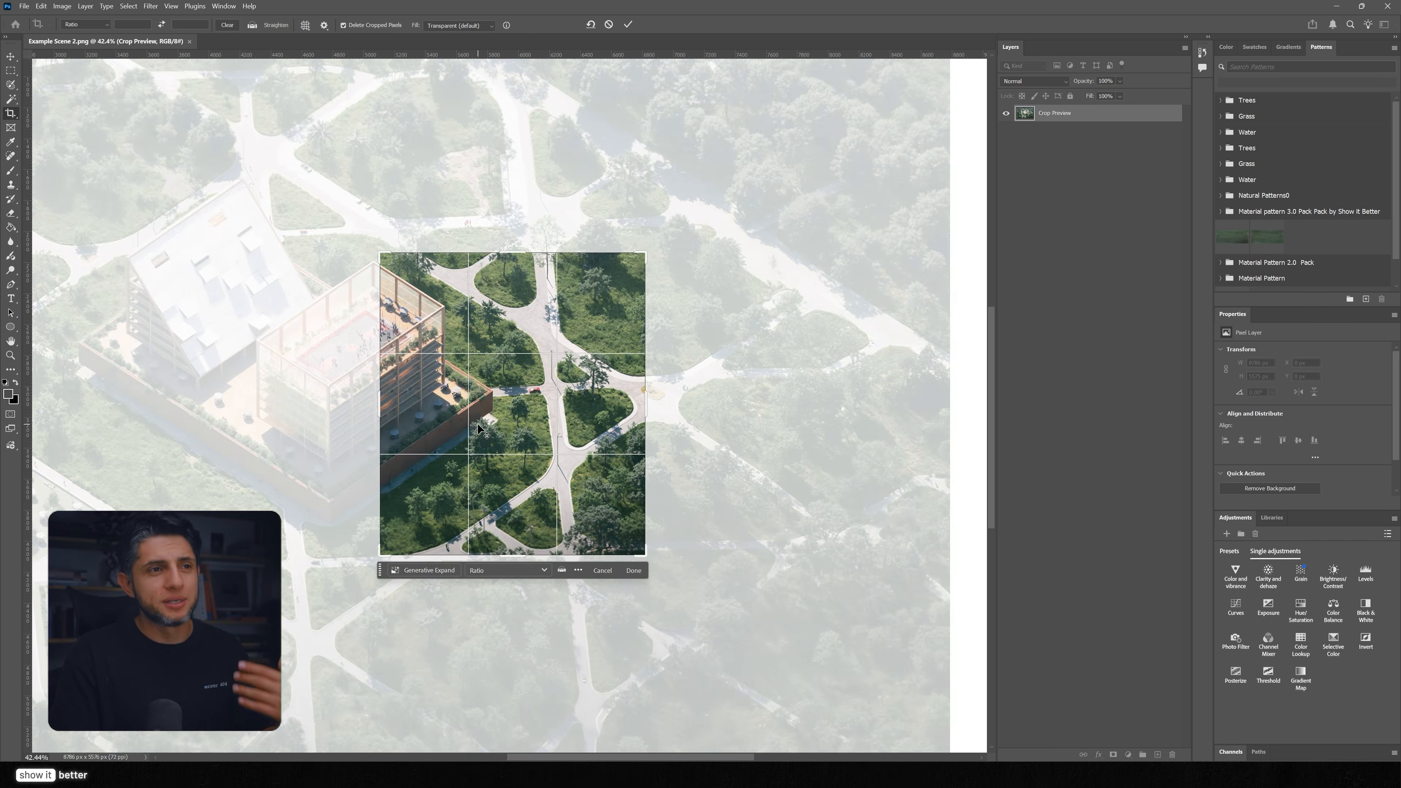
scroll(504, 427, "up", 5)
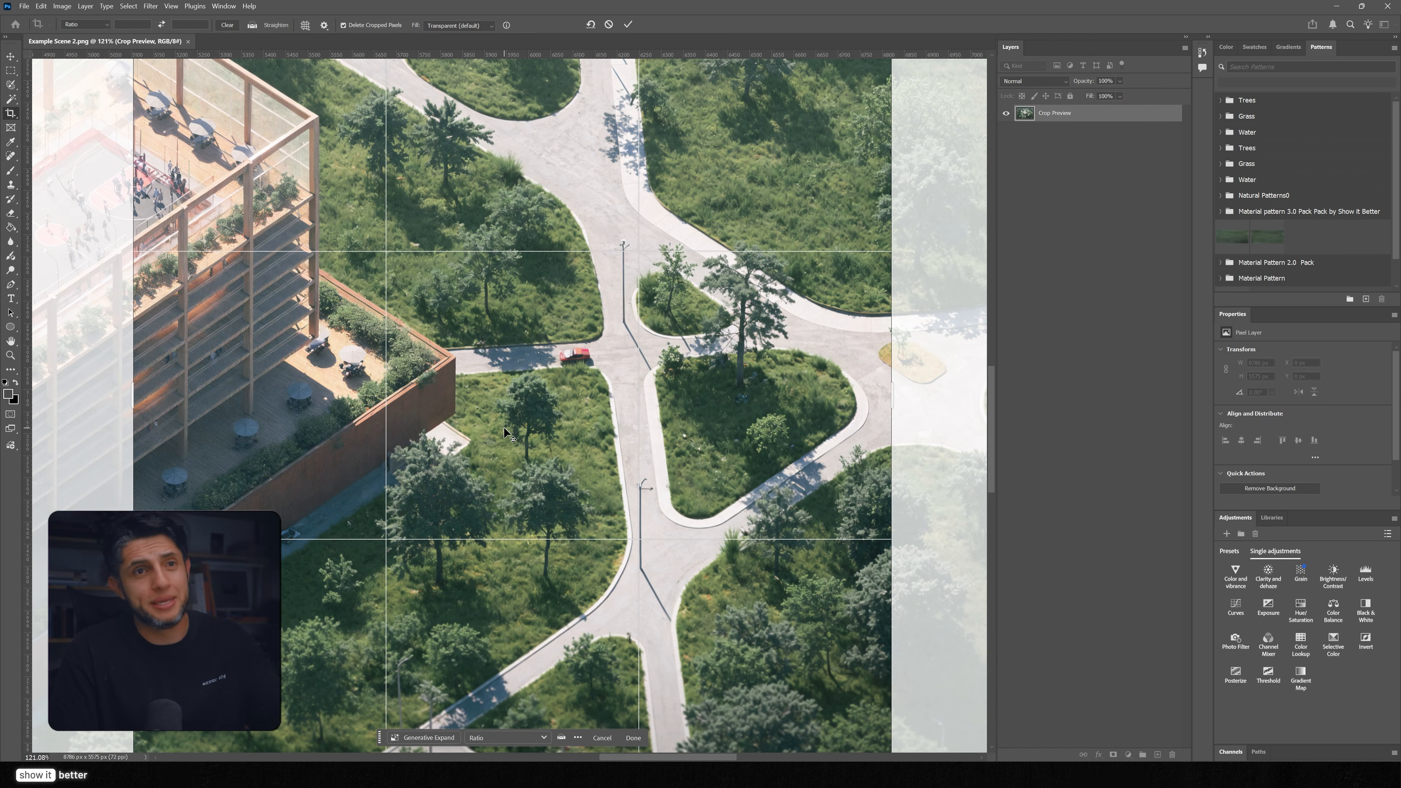
scroll(503, 428, "down", 3)
key("Return")
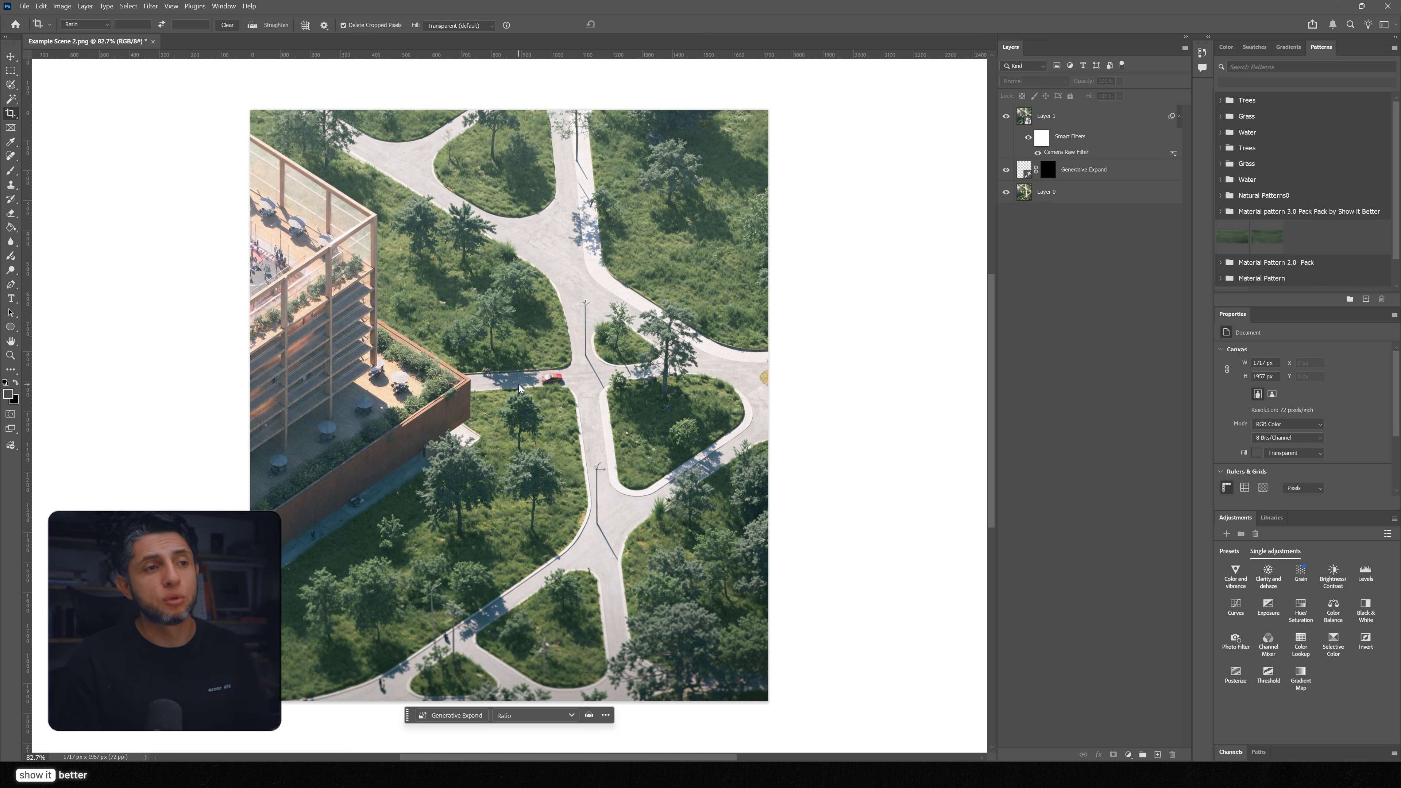
Select the filtered layer of the cropped scene and open Generative Upscale, reviewing the available models and keeping Firefly Upscaler
key("v")
left_click(519, 388)
scroll(522, 389, "up", 1)
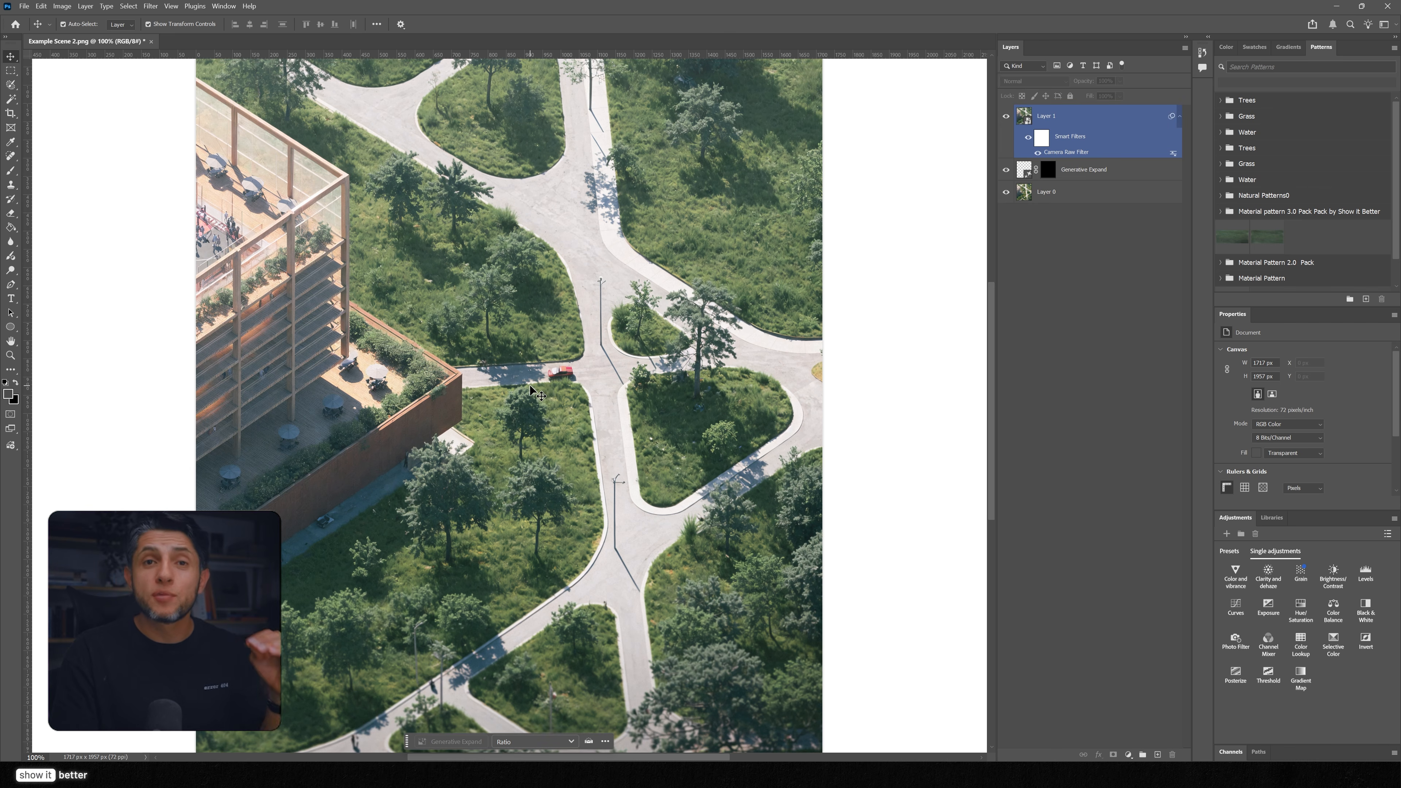
scroll(534, 388, "down", 1)
left_click(860, 198)
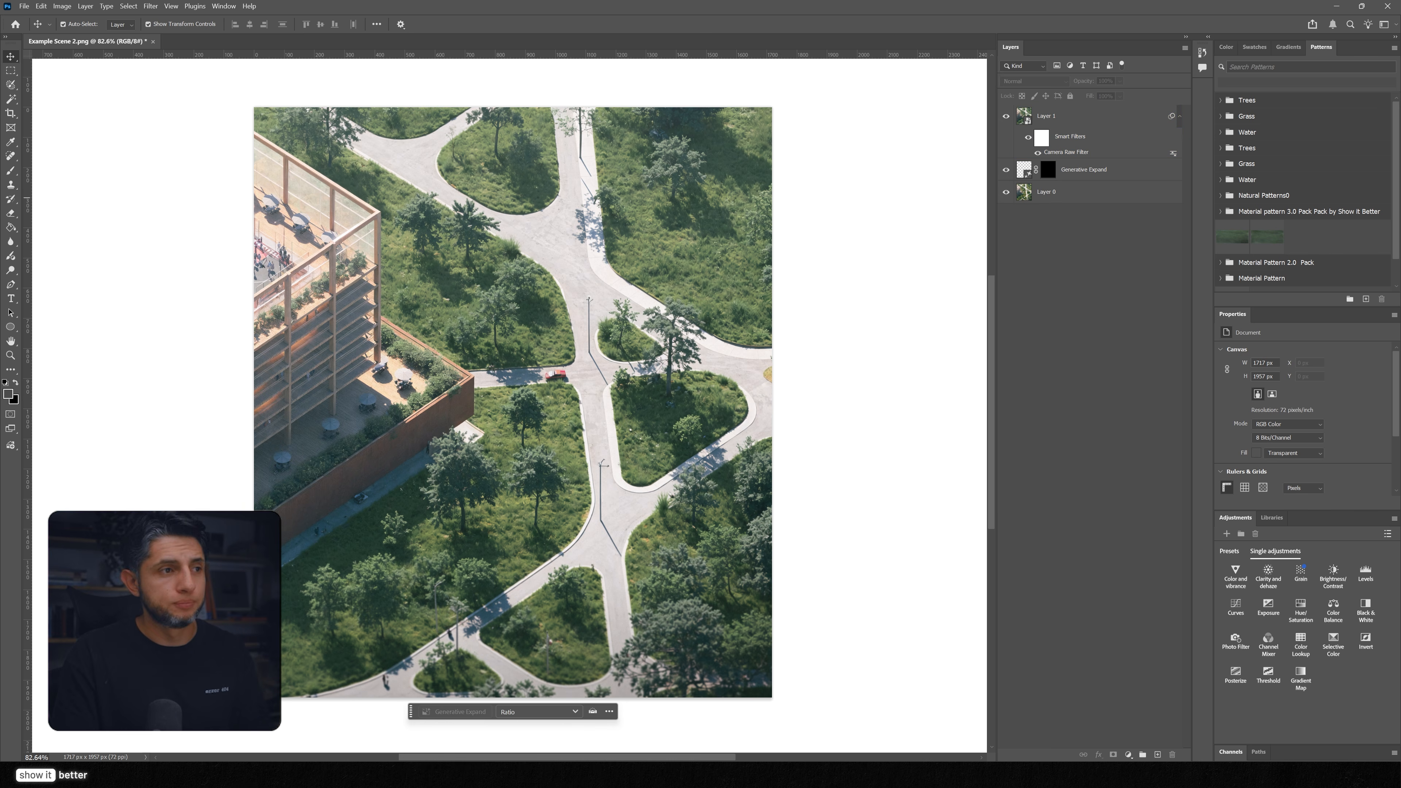
left_click(633, 125)
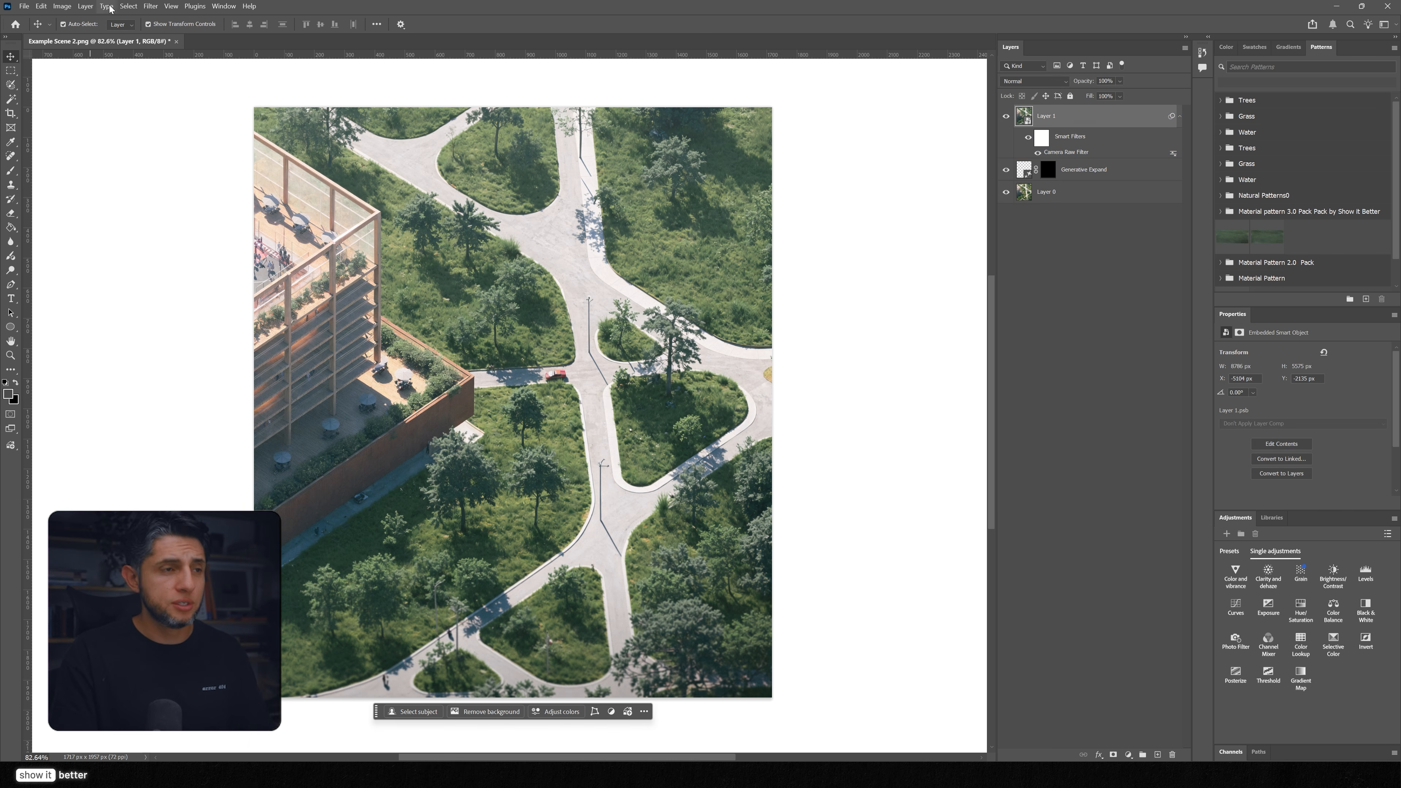
left_click(62, 6)
left_click(101, 89)
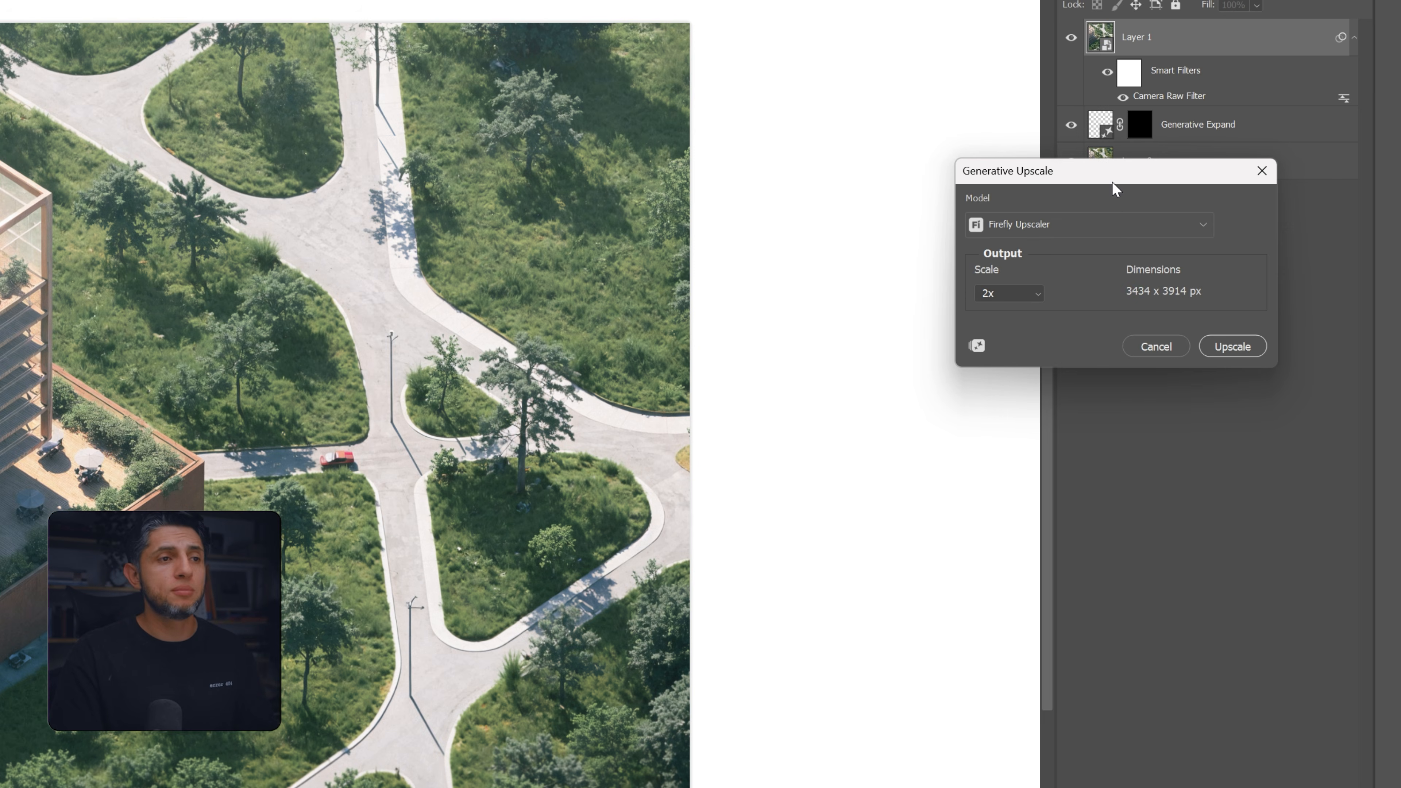
left_click_drag(1112, 183, 851, 194)
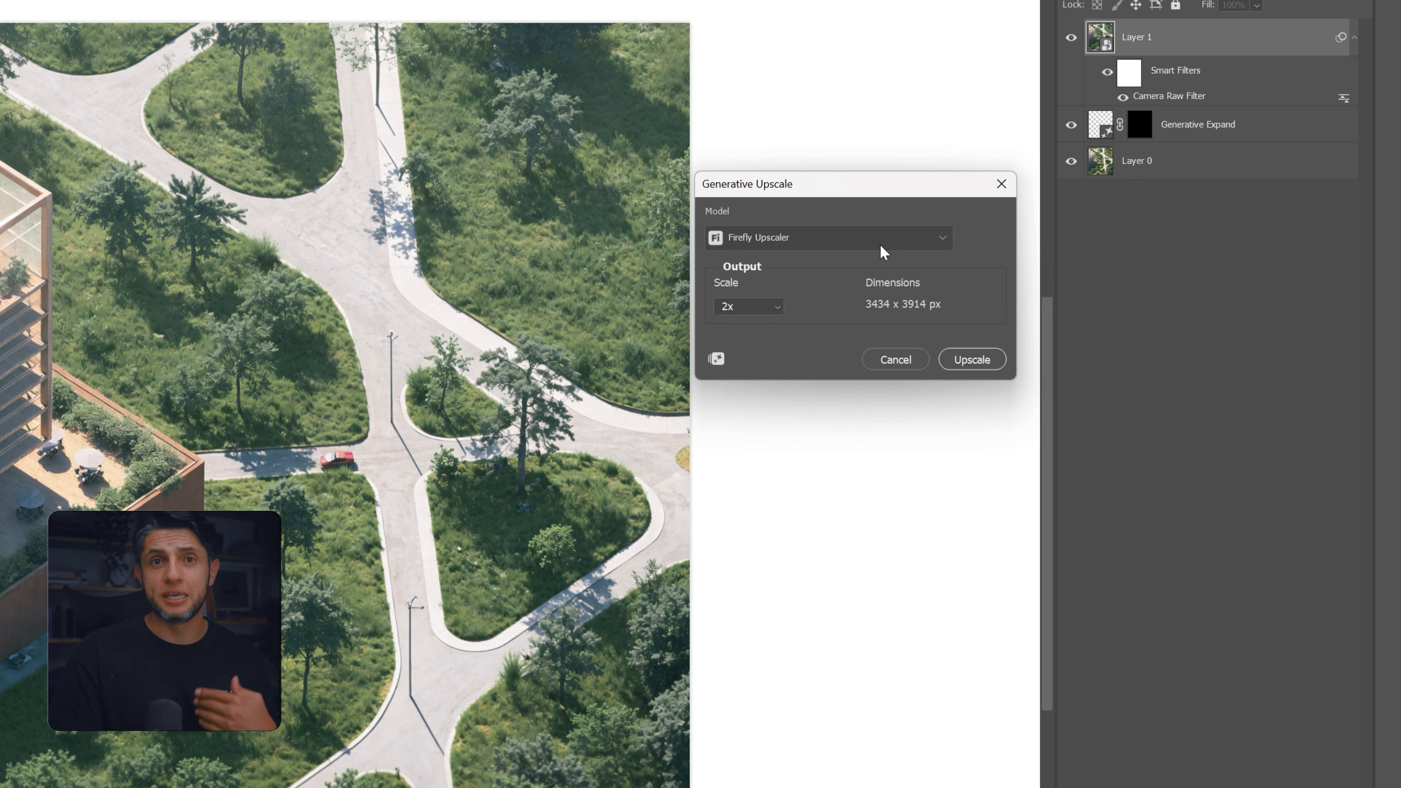
left_click(798, 238)
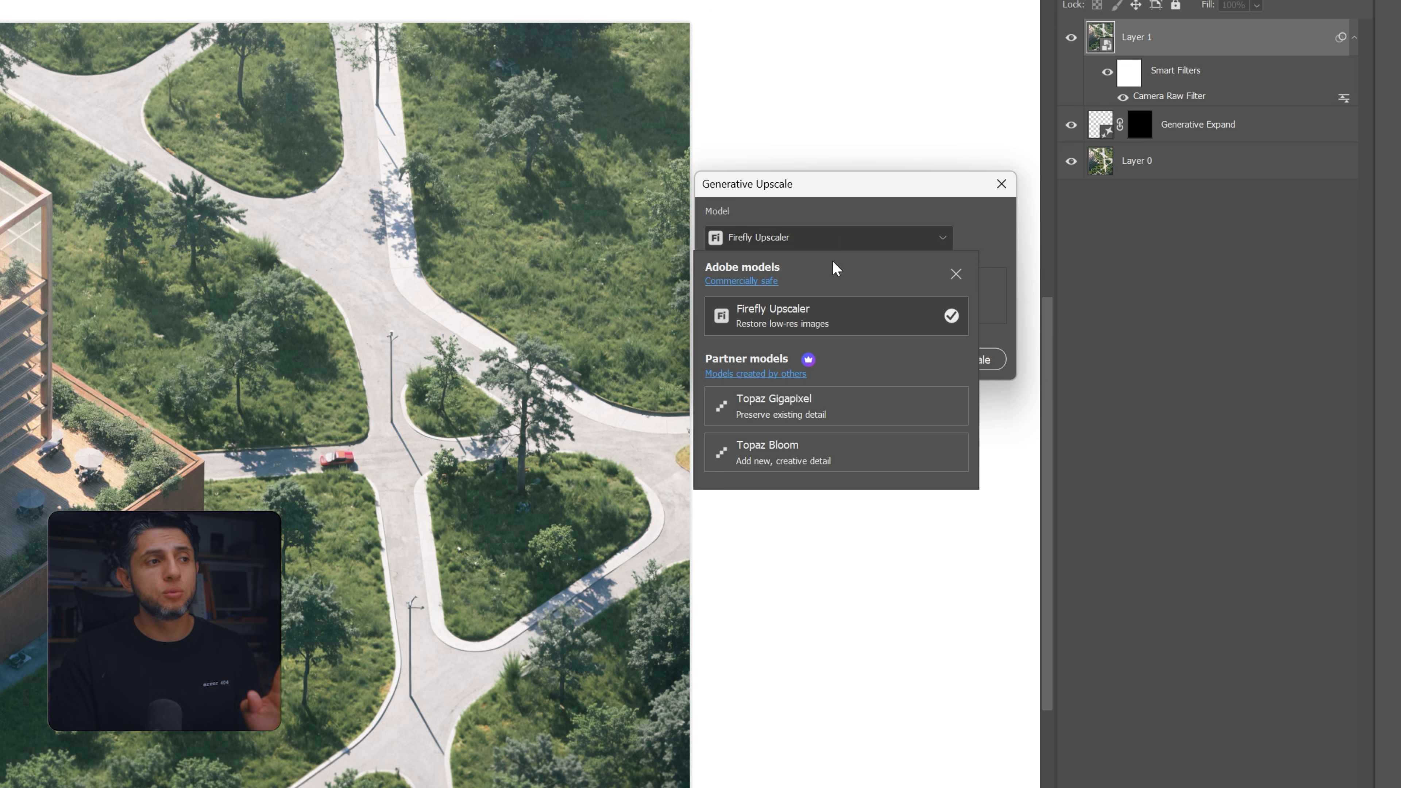
left_click(826, 237)
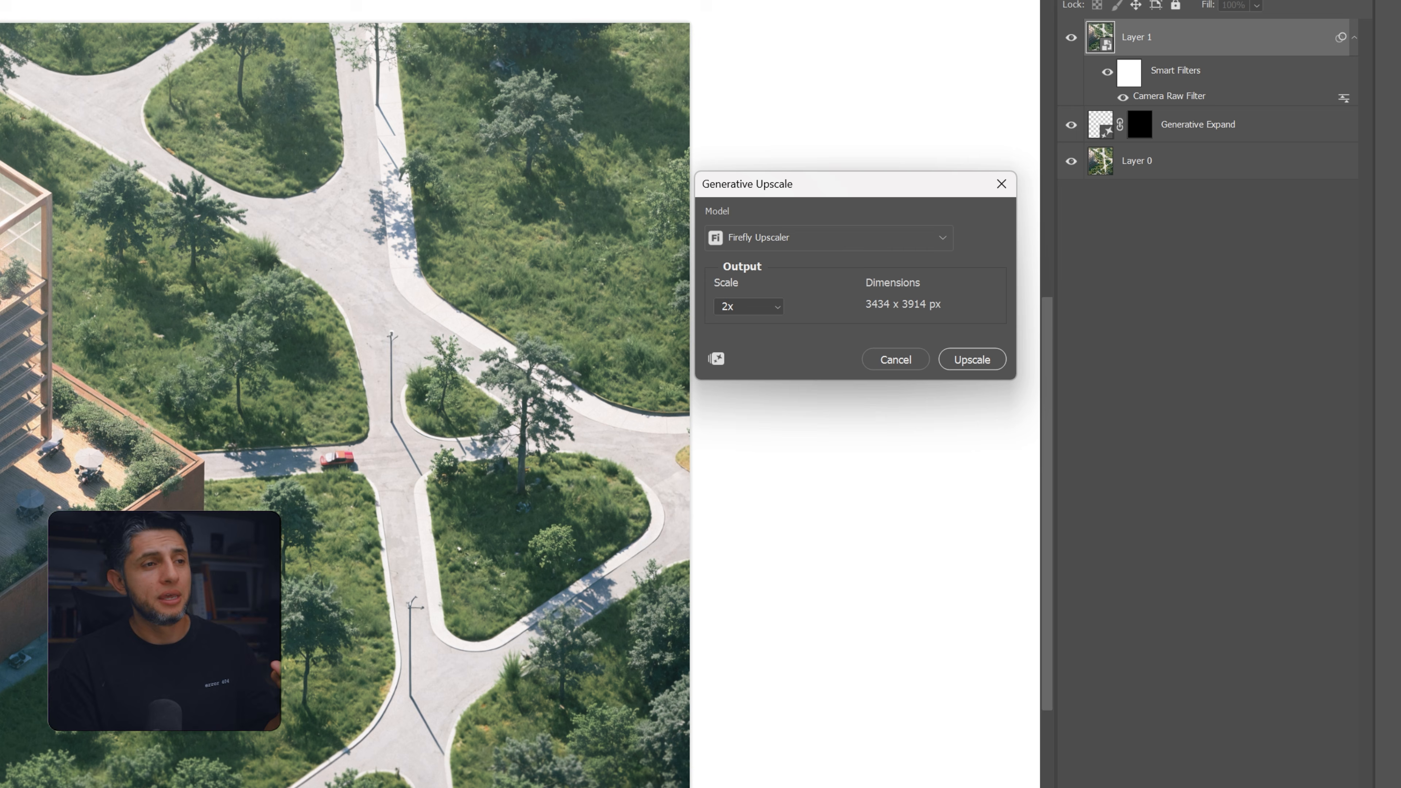
Try a 4x output scale for the upscale and check the linked image size settings without changing them
left_click(716, 307)
left_click(770, 341)
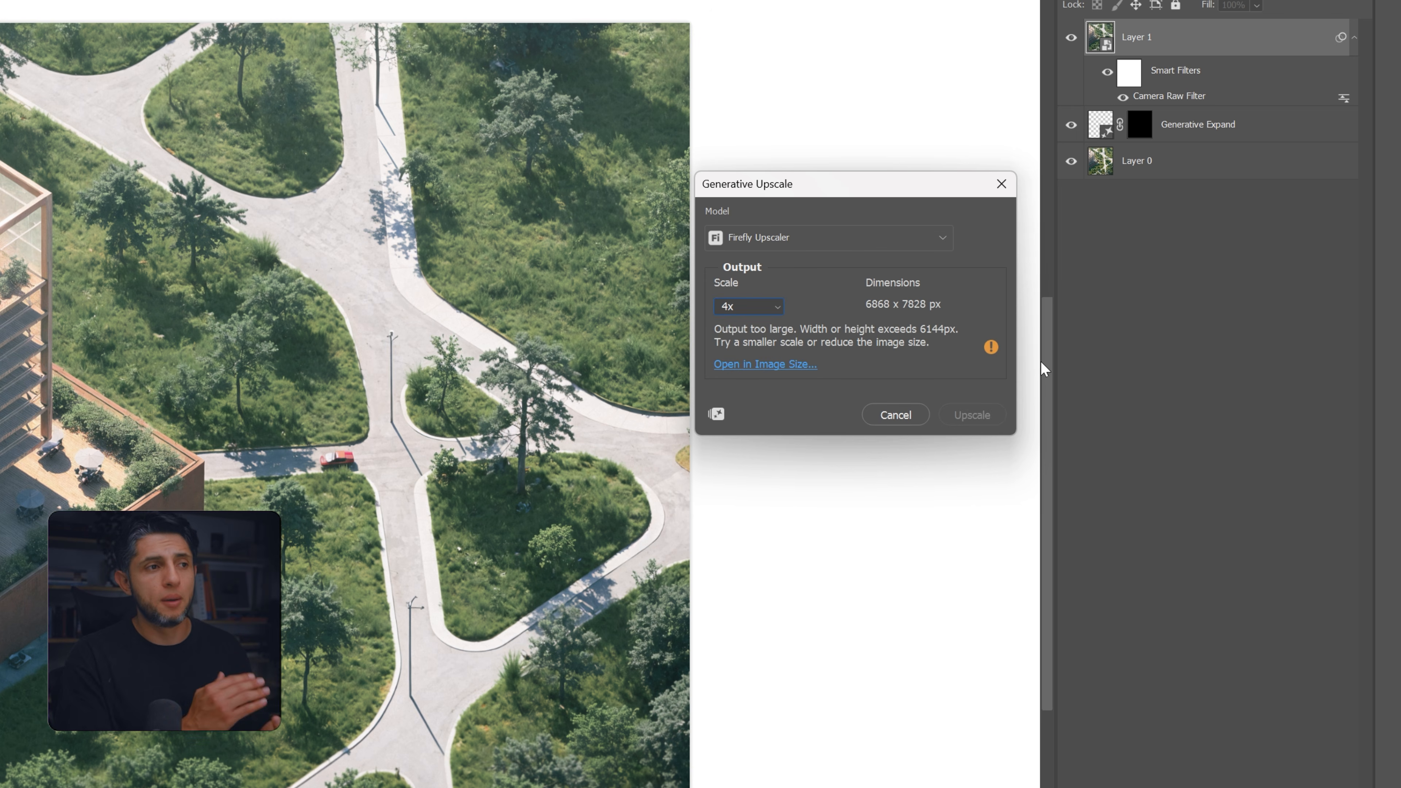
left_click(804, 364)
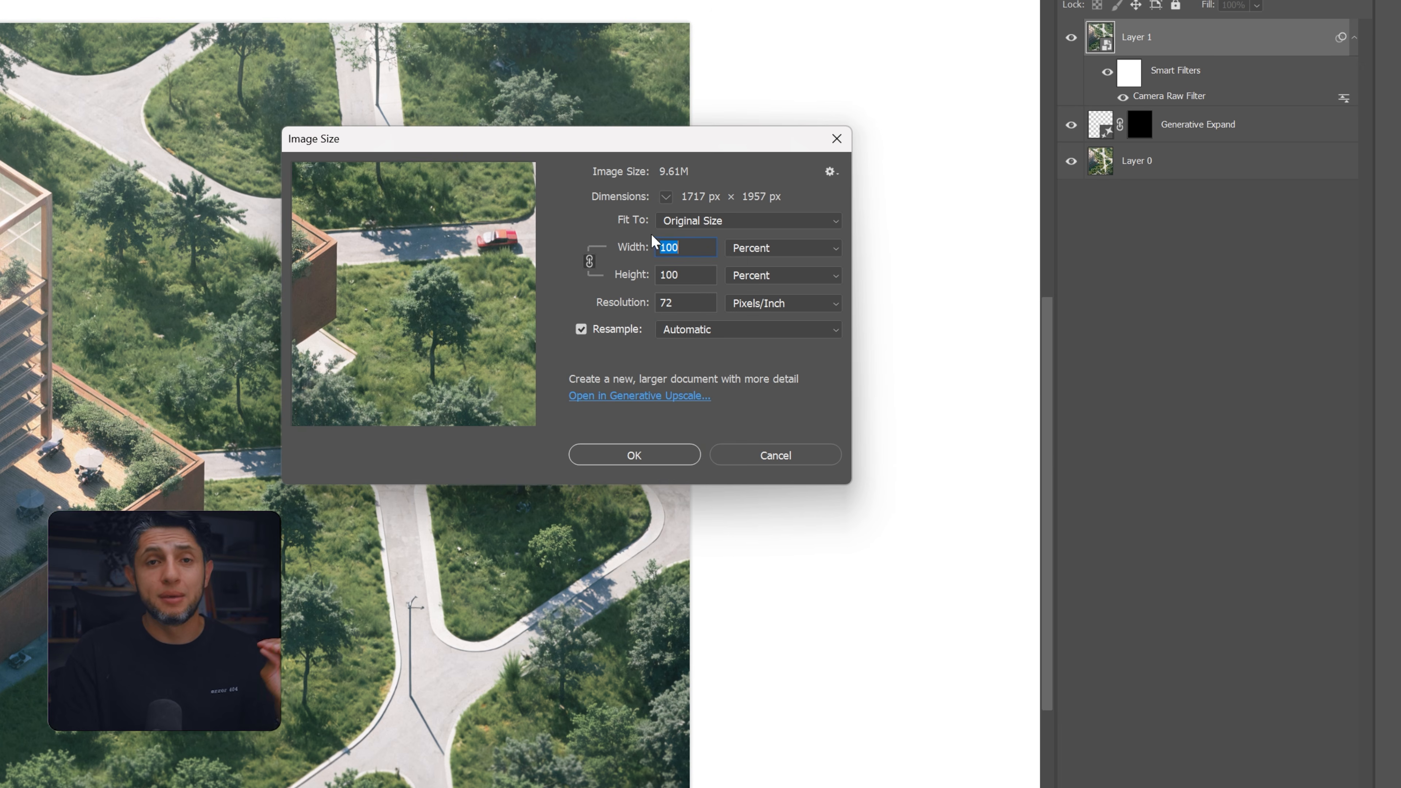
left_click(738, 457)
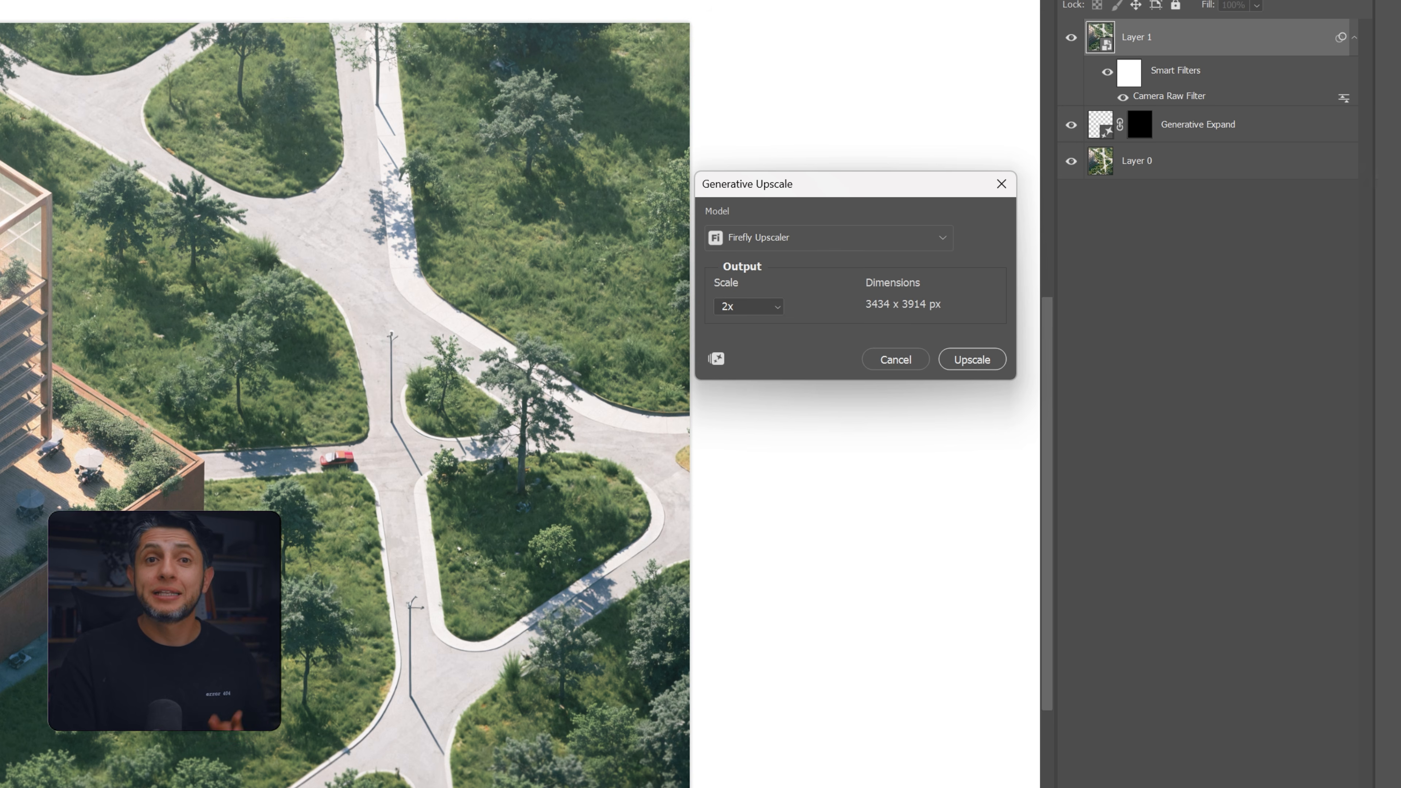
Upscale the cropped scene at 2x scale with Firefly Upscaler
left_click(971, 360)
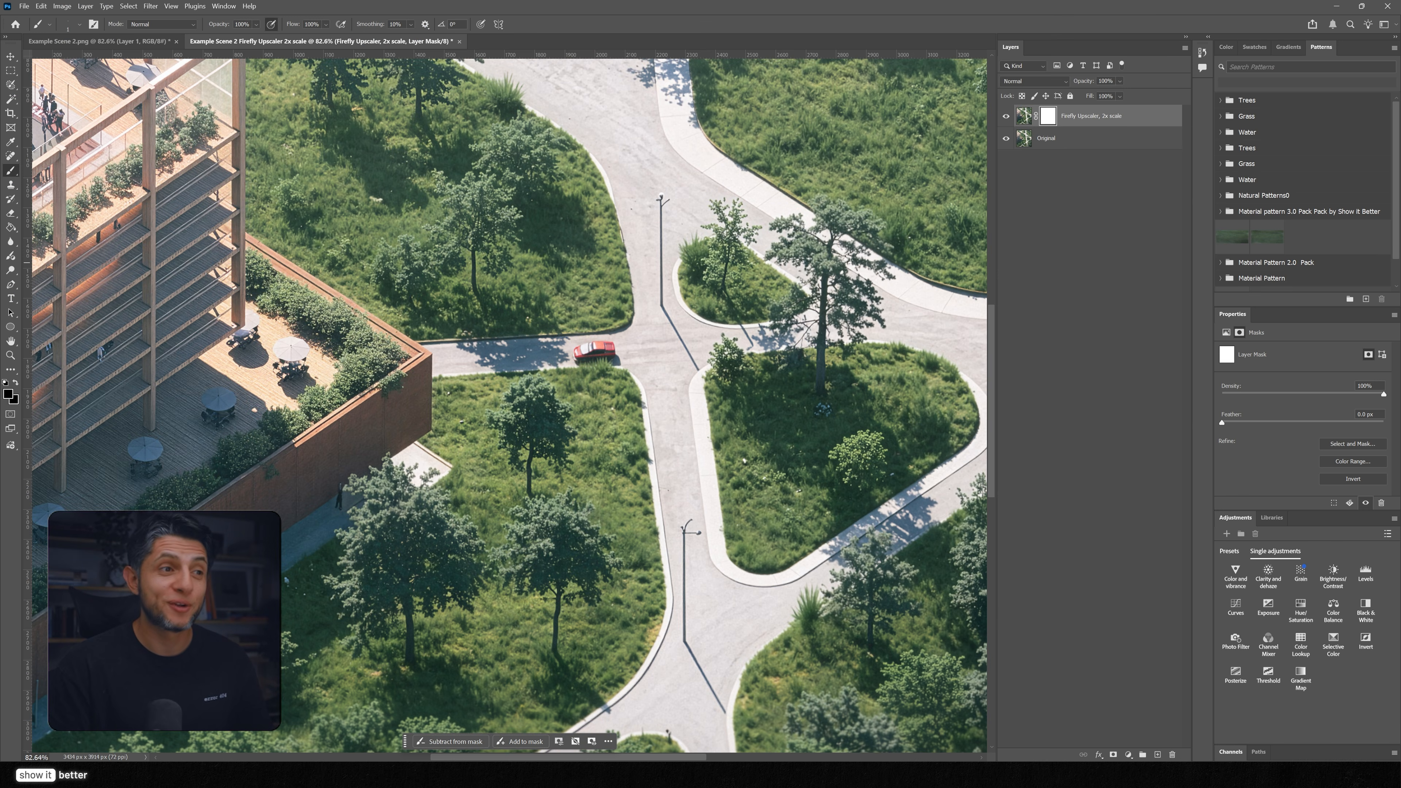
Compare the upscaled layer hidden and shown against the original, both as a whole and close up around the terrace and red car
left_click(1007, 116)
left_click(1007, 116)
scroll(388, 420, "up", 9)
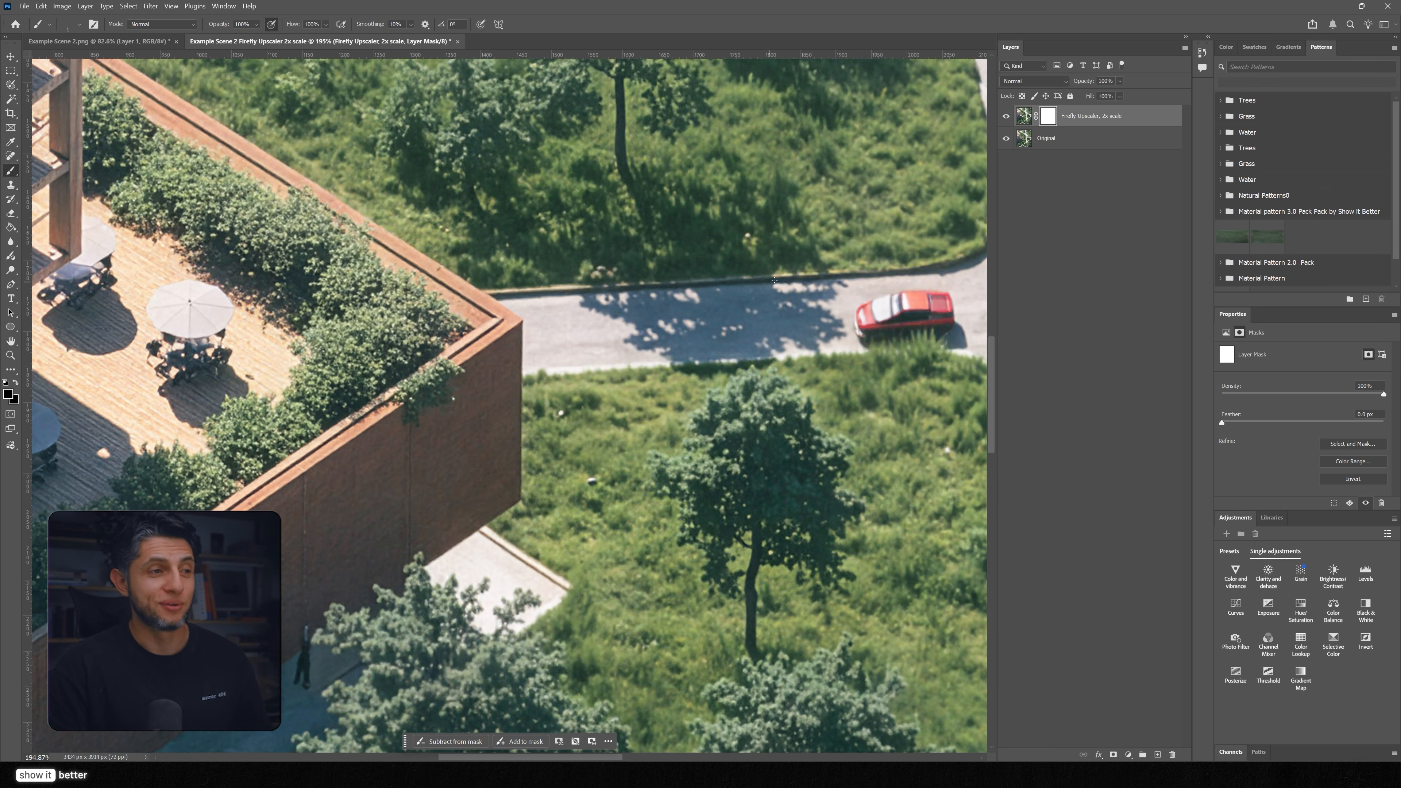
left_click(1003, 117)
left_click(1004, 117)
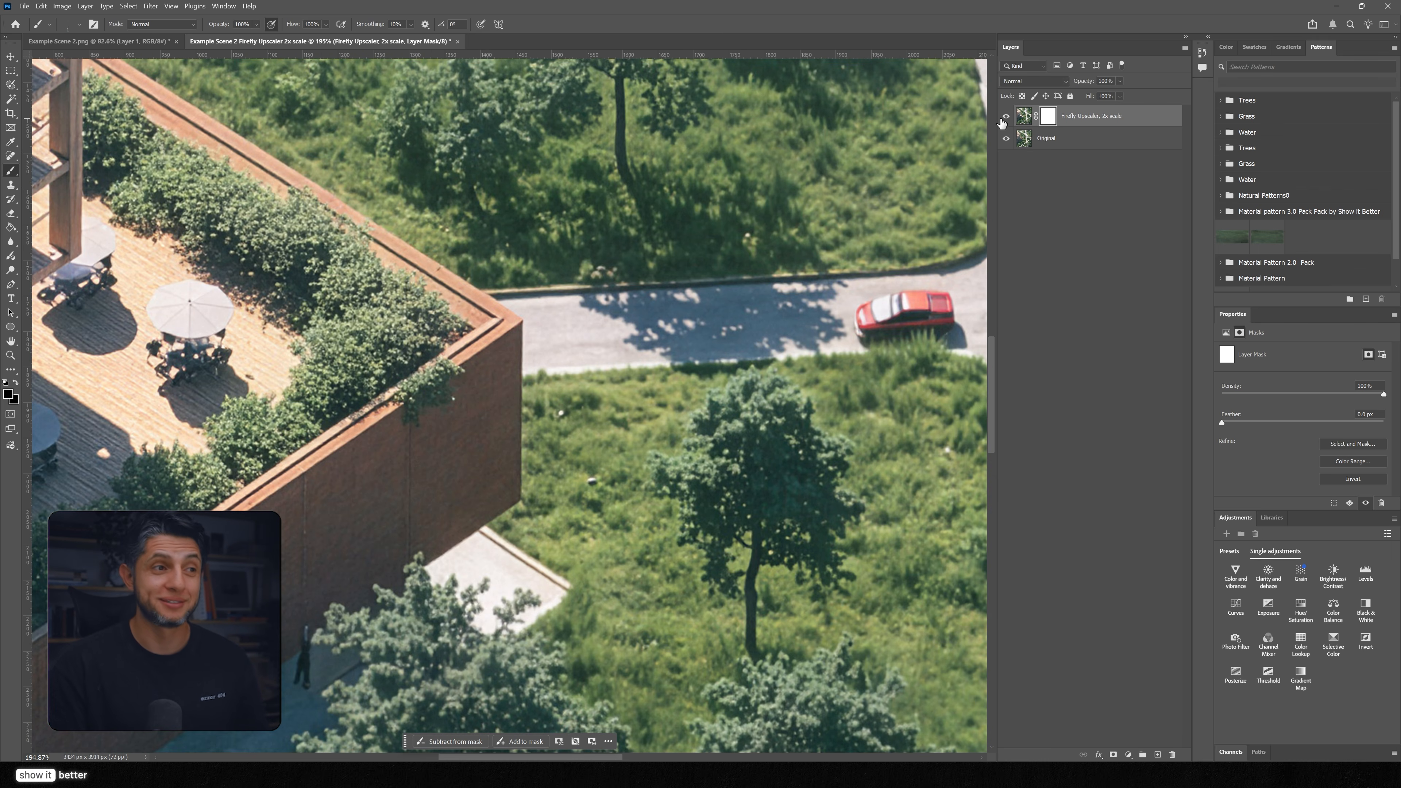
scroll(603, 297, "down", 15)
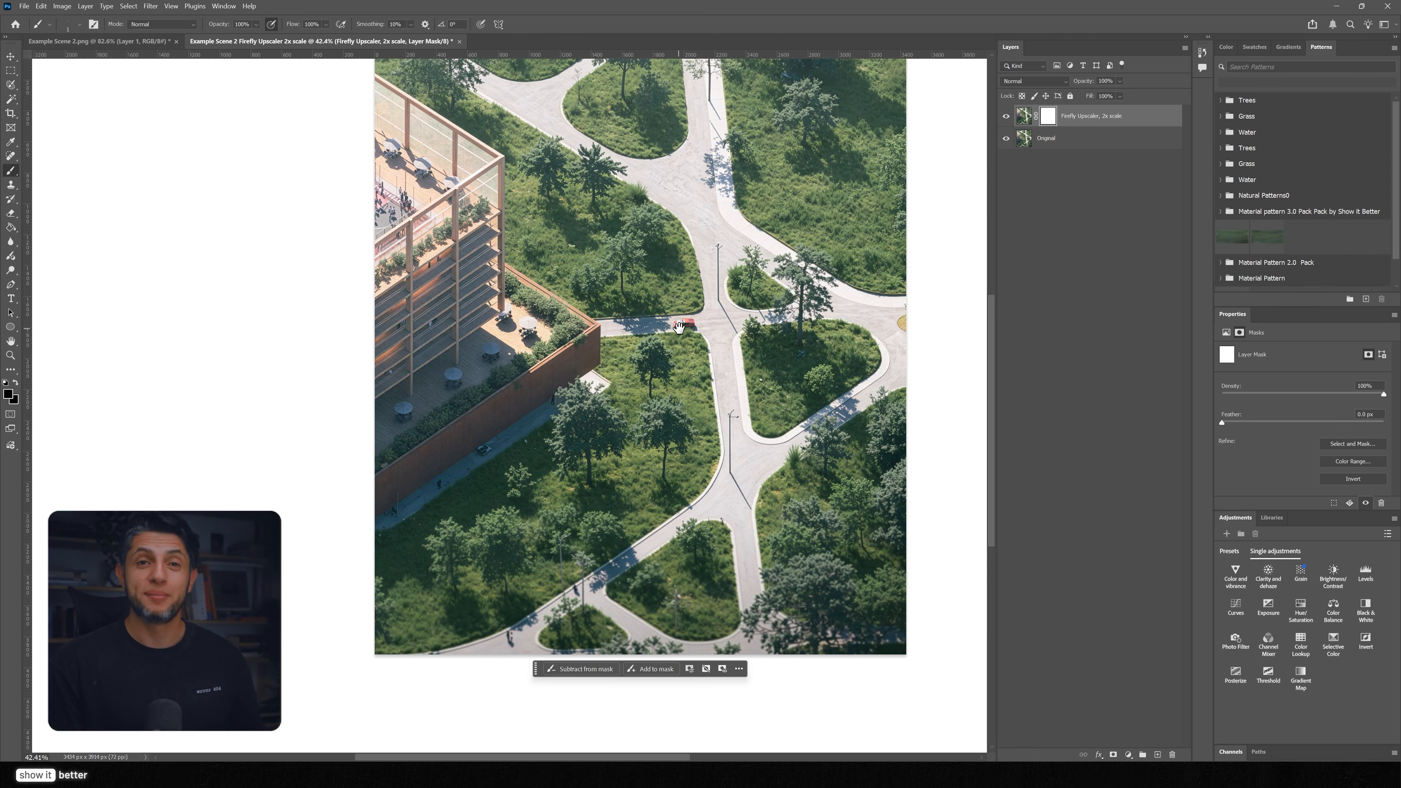
left_click_drag(678, 326, 644, 392)
left_click(1005, 117)
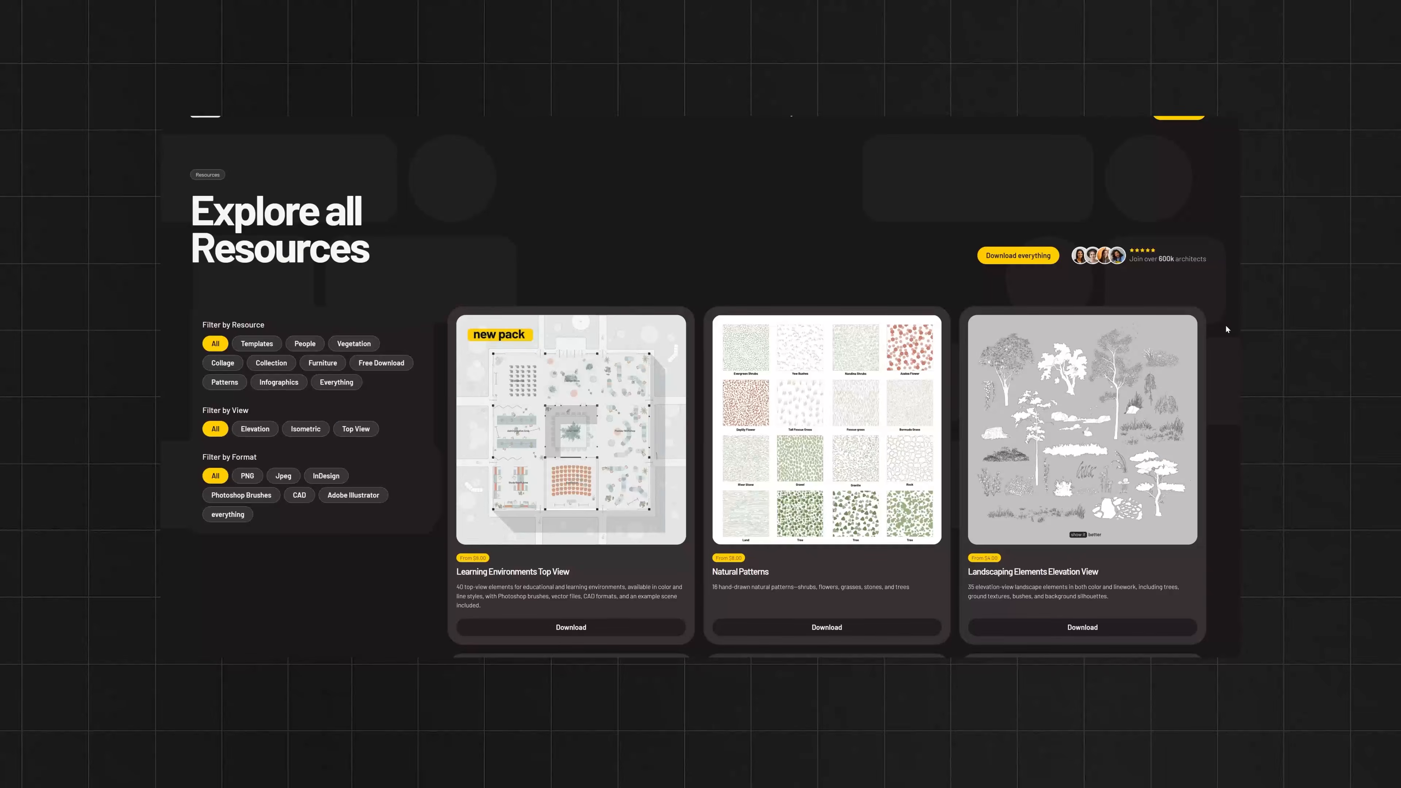
scroll(1225, 325, "down", 5)
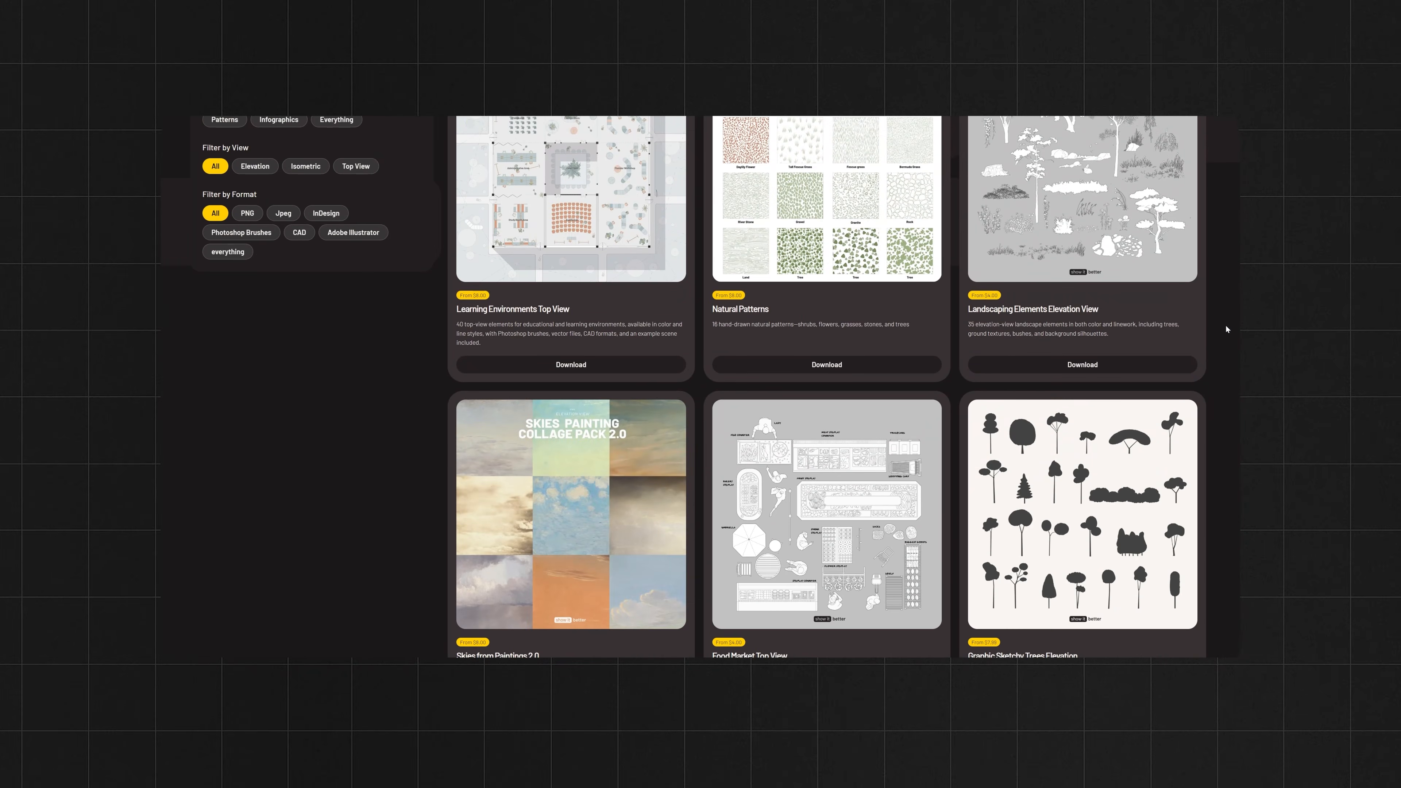
scroll(1225, 325, "down", 6)
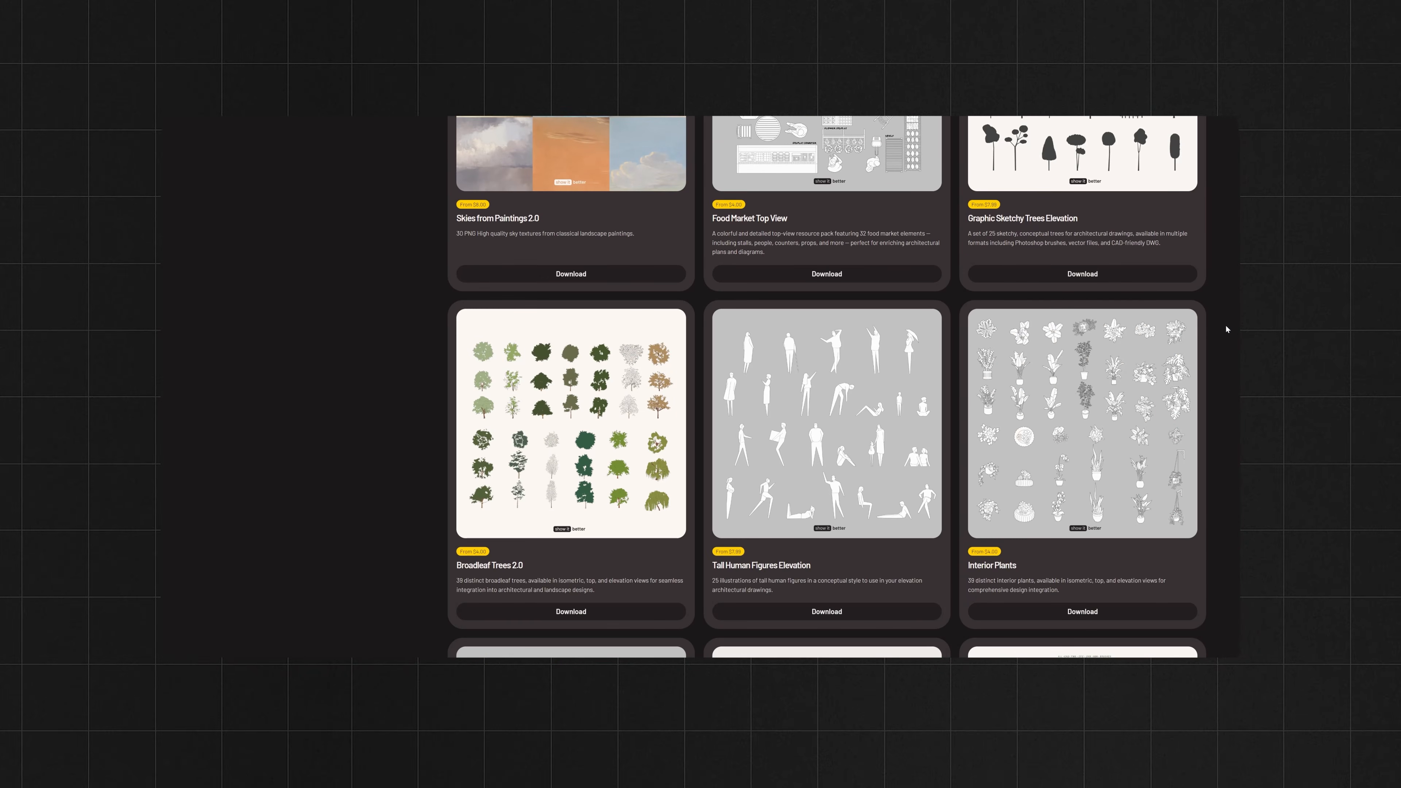
scroll(1225, 325, "down", 5)
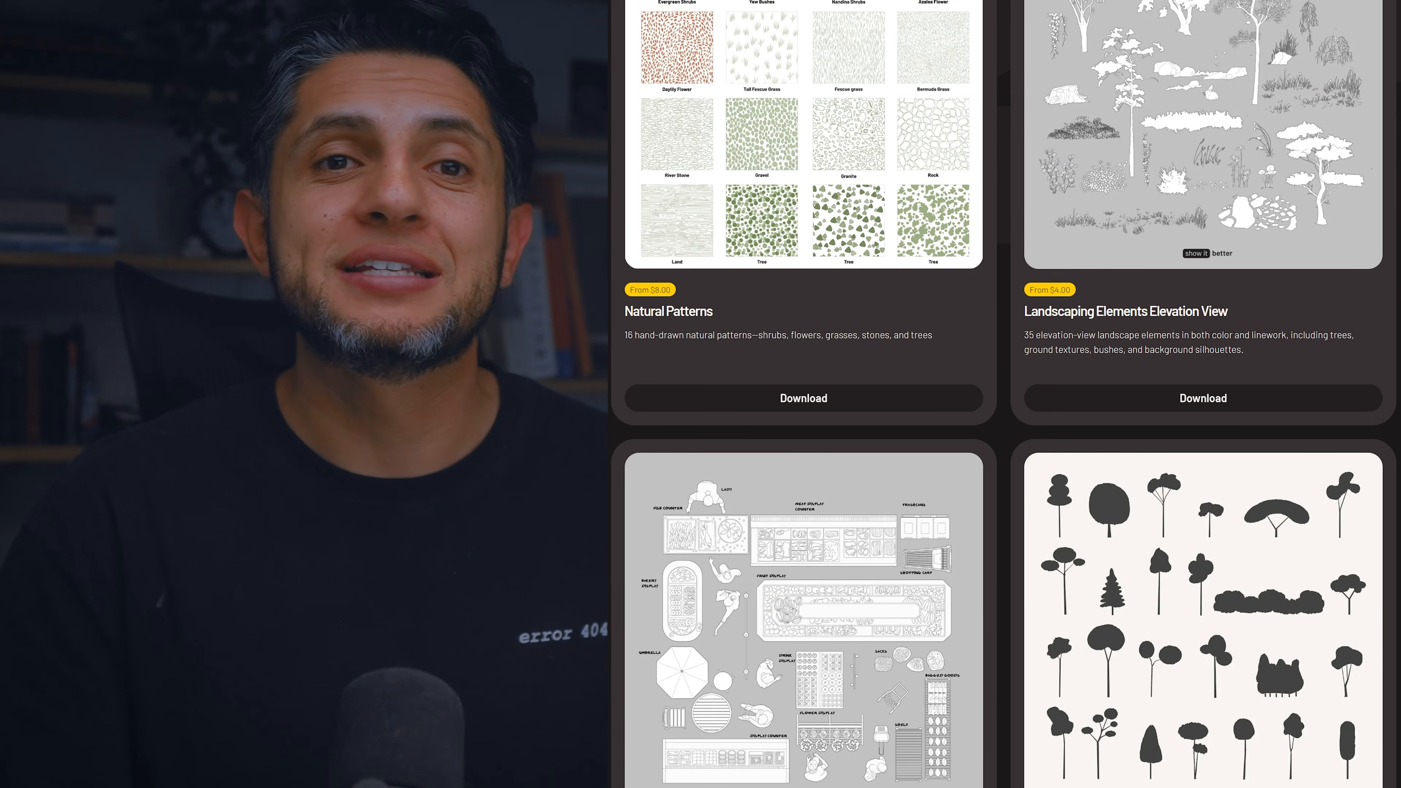
scroll(1003, 394, "down", 20)
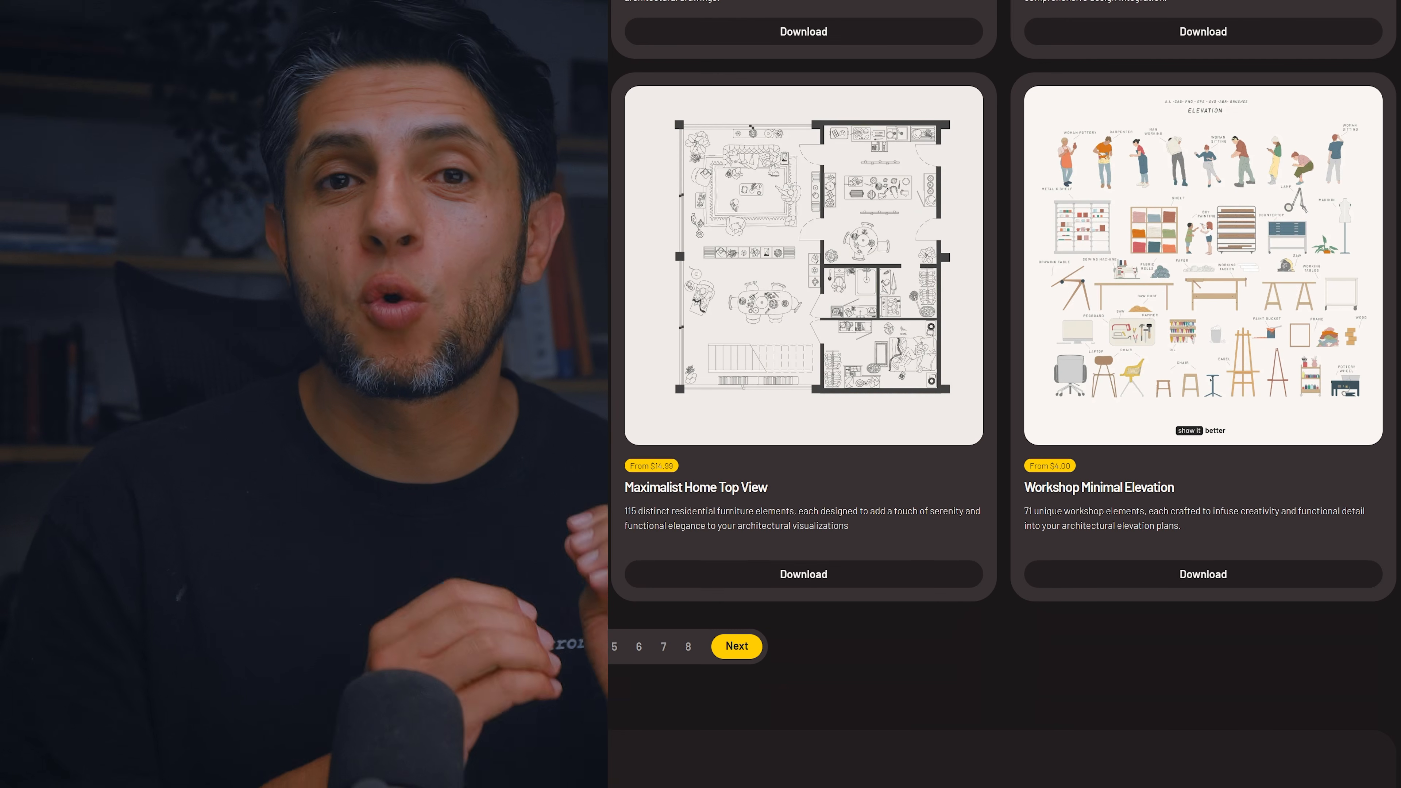
Browse the Show It Better resource packs, including Landscaping Elements, Portfolio Collection, Broadleaf Trees 2.0, Maximalist Home Top View and The Everything Pack
scroll(666, 448, "down", 2)
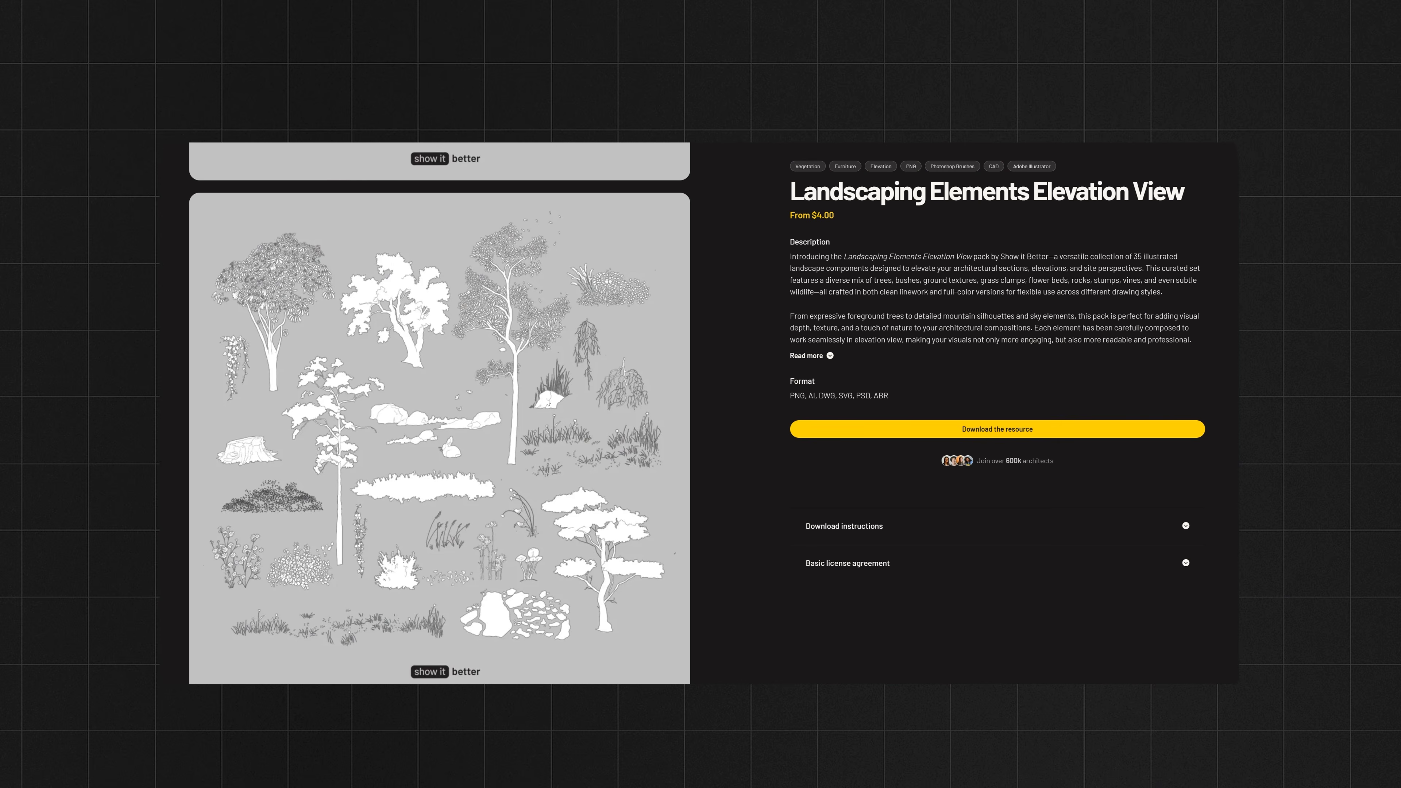
scroll(546, 402, "down", 5)
scroll(546, 402, "down", 10)
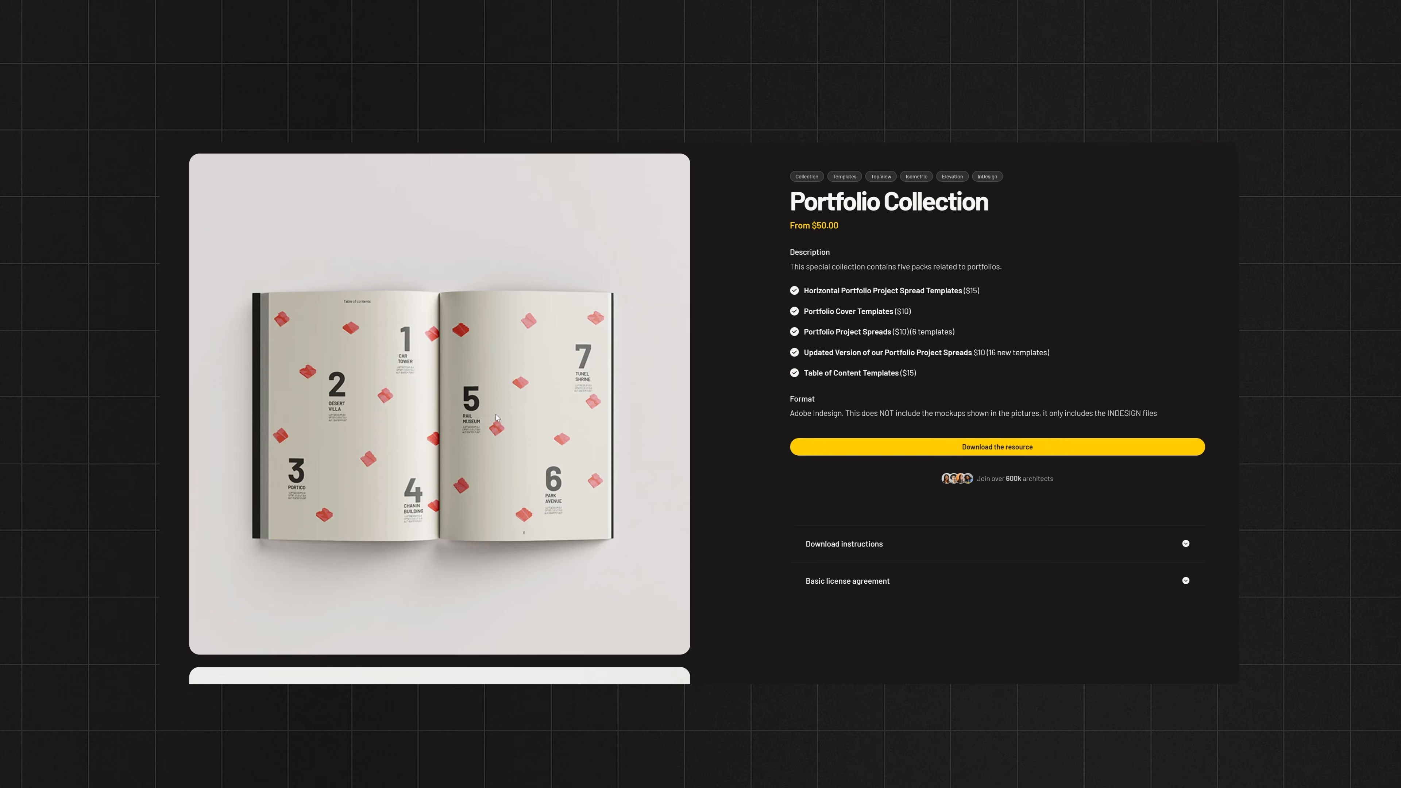
scroll(495, 407, "down", 5)
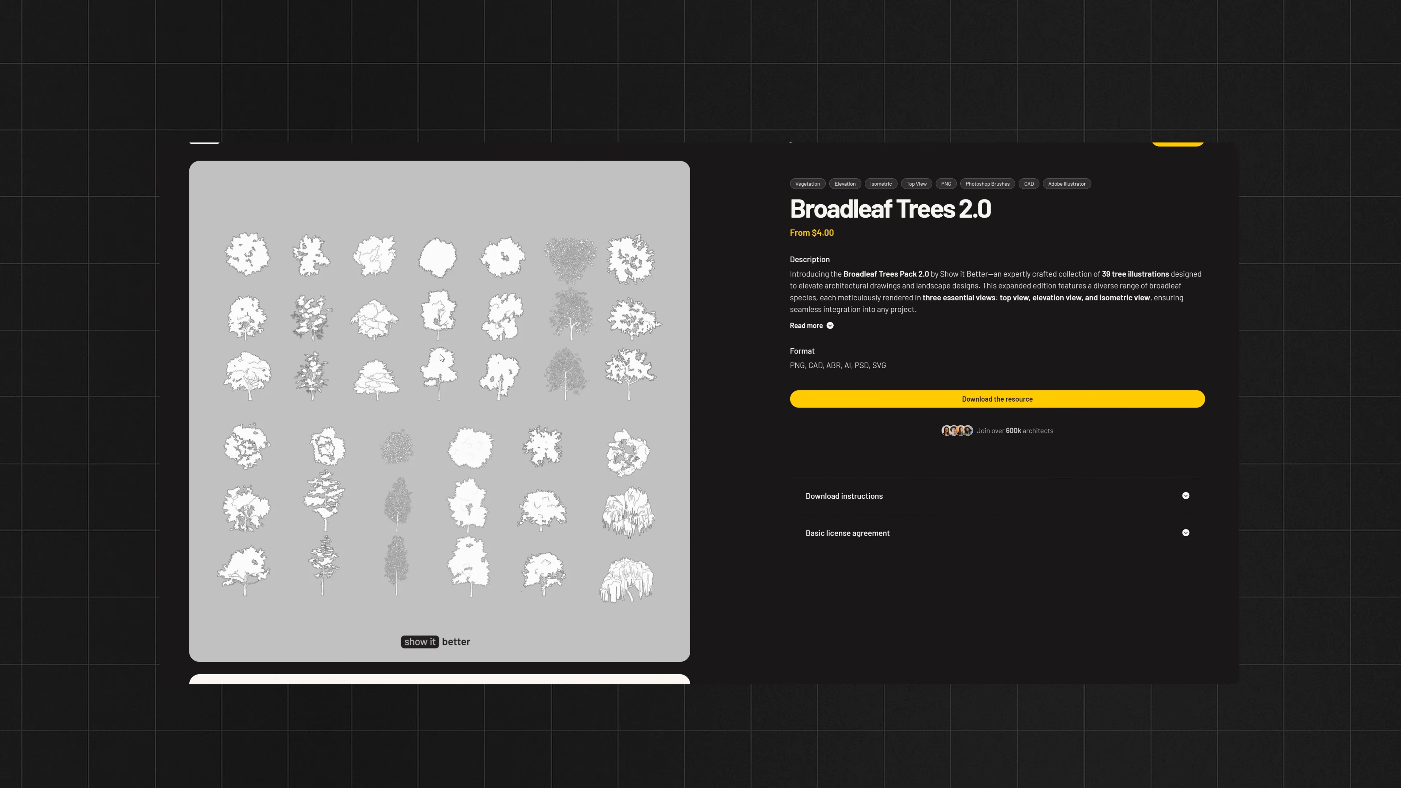
scroll(440, 358, "down", 5)
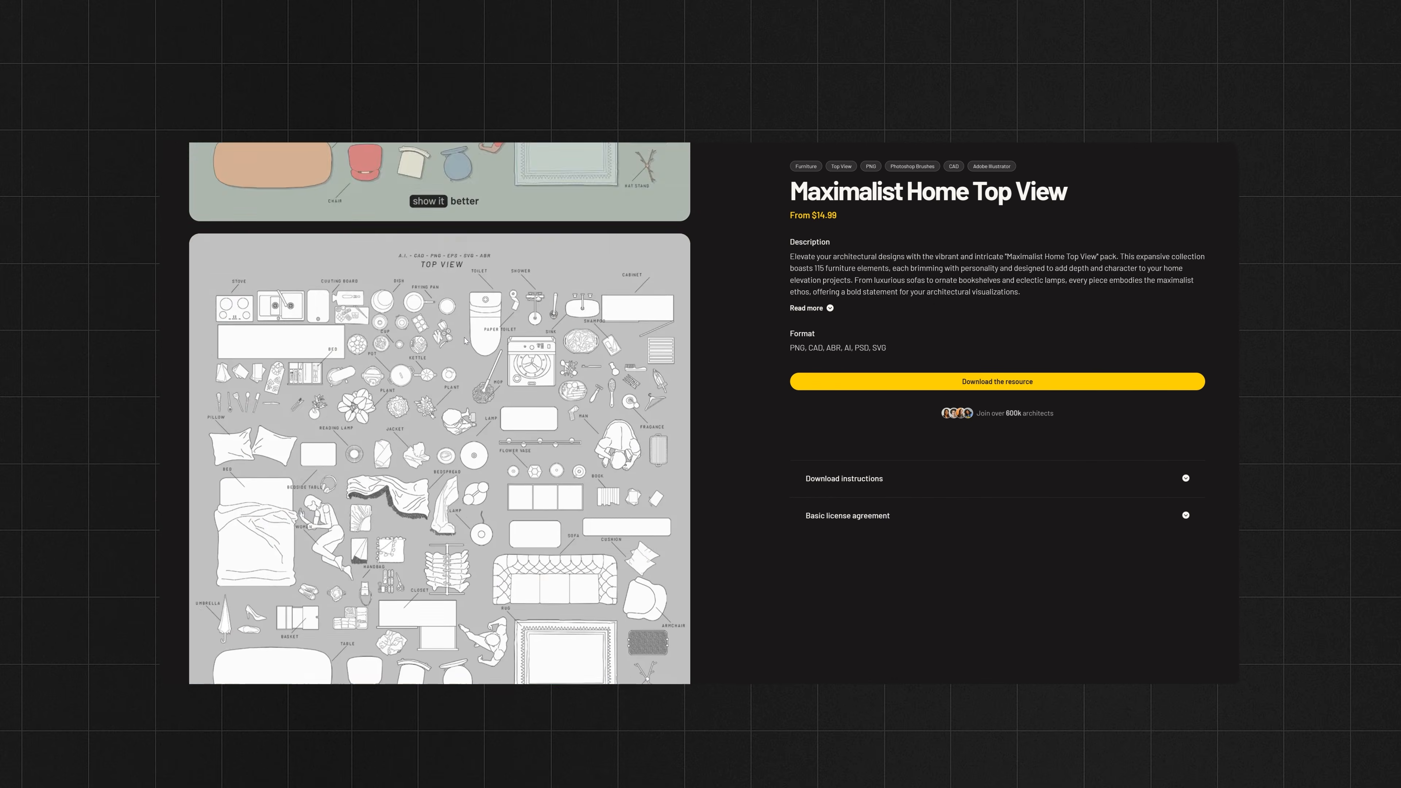
scroll(465, 340, "down", 3)
scroll(464, 340, "down", 6)
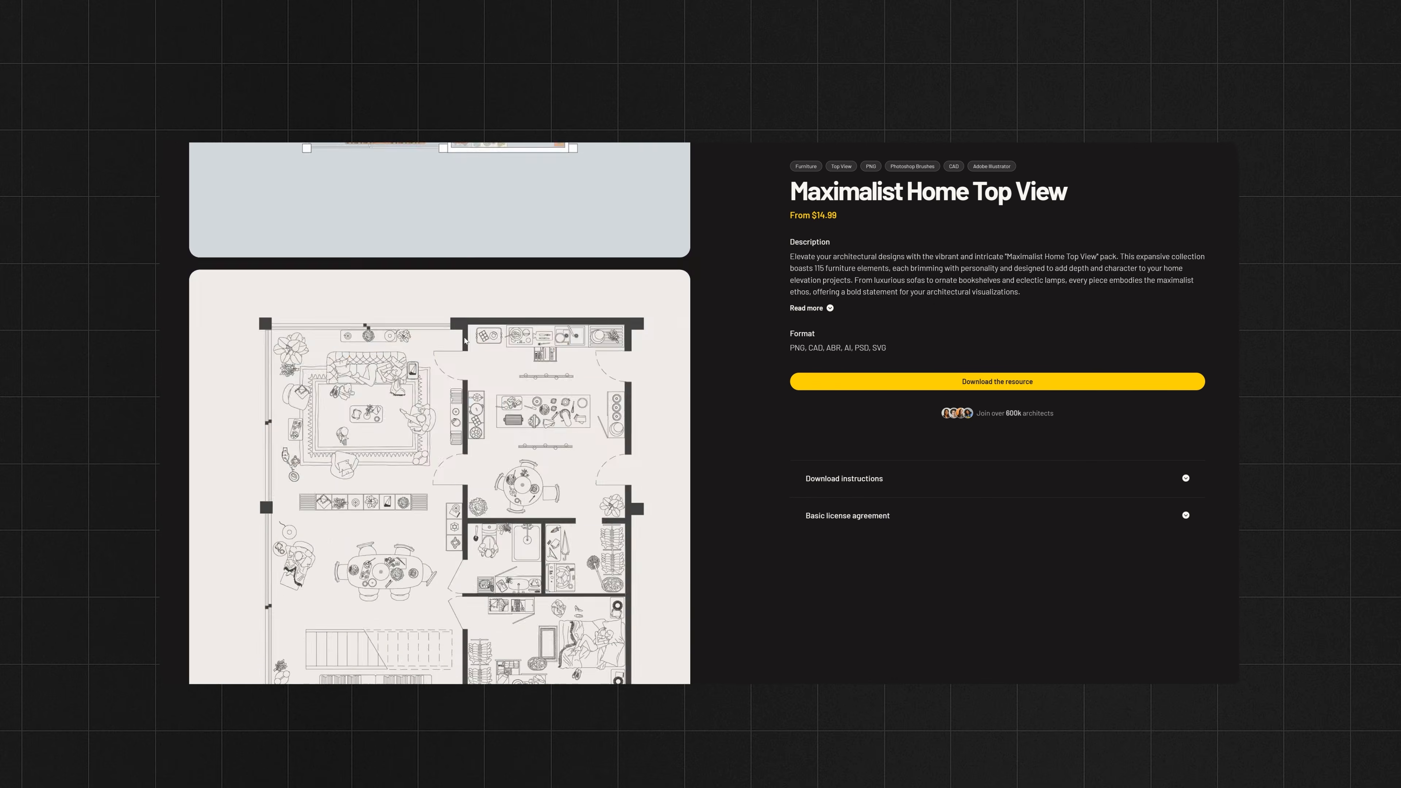
scroll(464, 340, "down", 4)
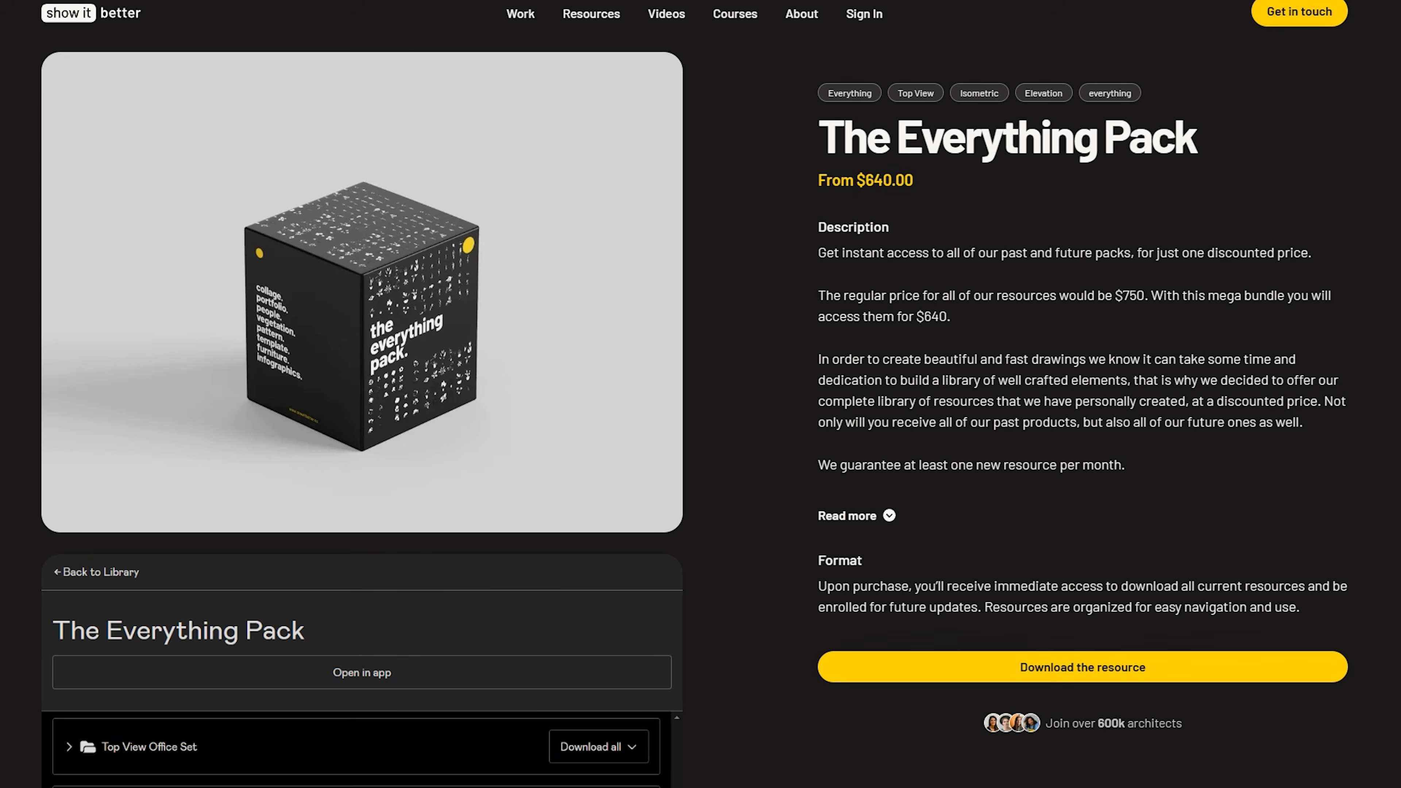
scroll(246, 666, "down", 10)
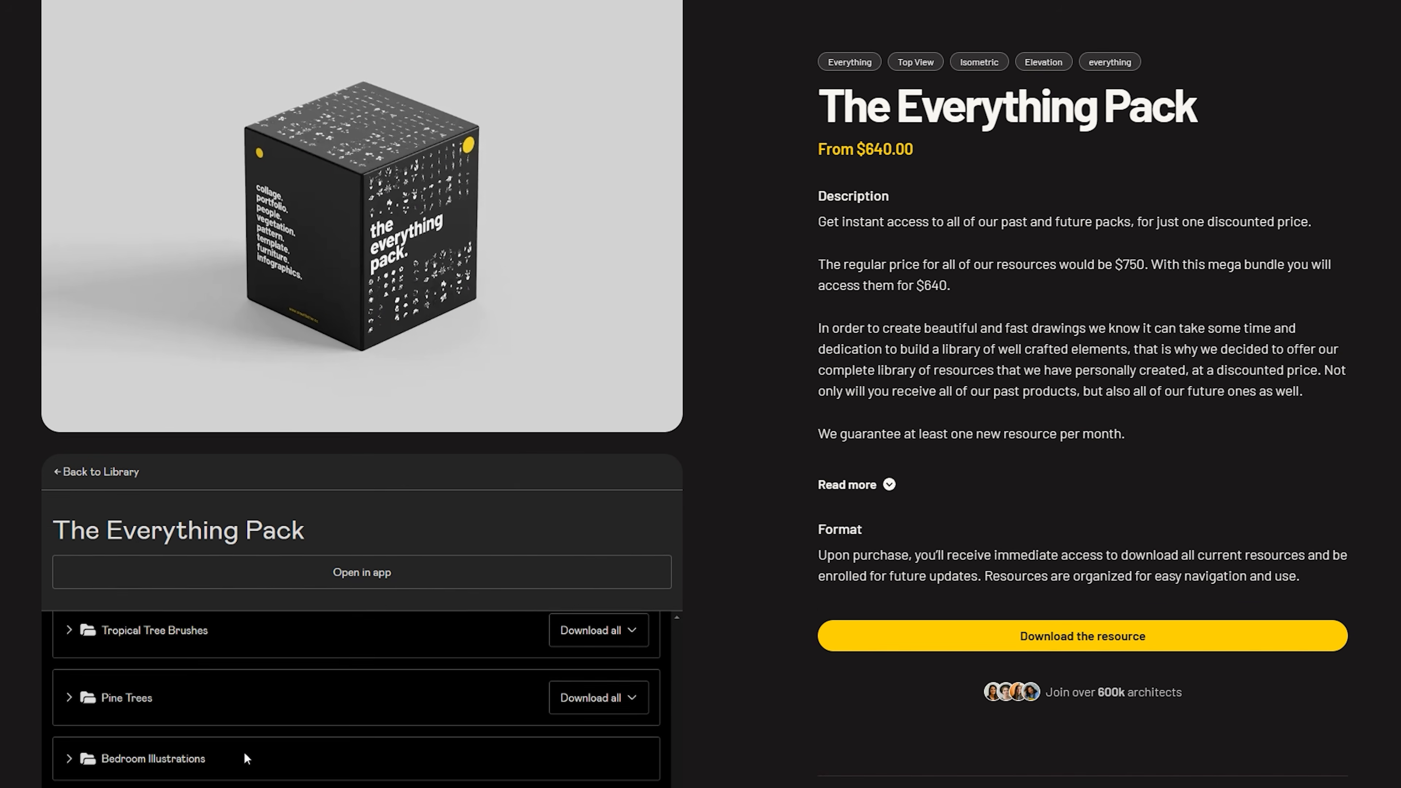
scroll(361, 441, "down", 7)
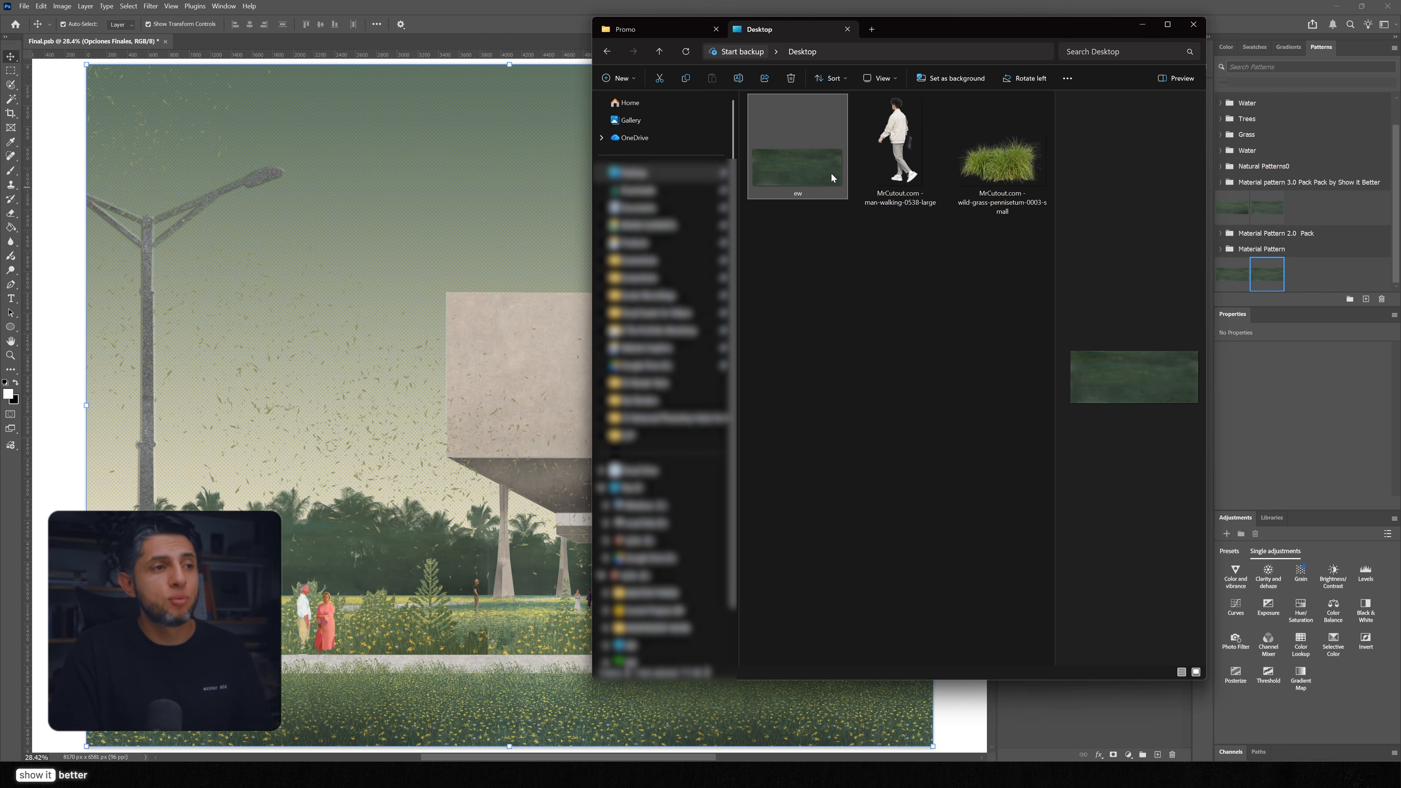
Open the green texture ew.jpg from the Desktop as its own document in Photoshop and define it as a pattern
left_click_drag(831, 175, 450, 43)
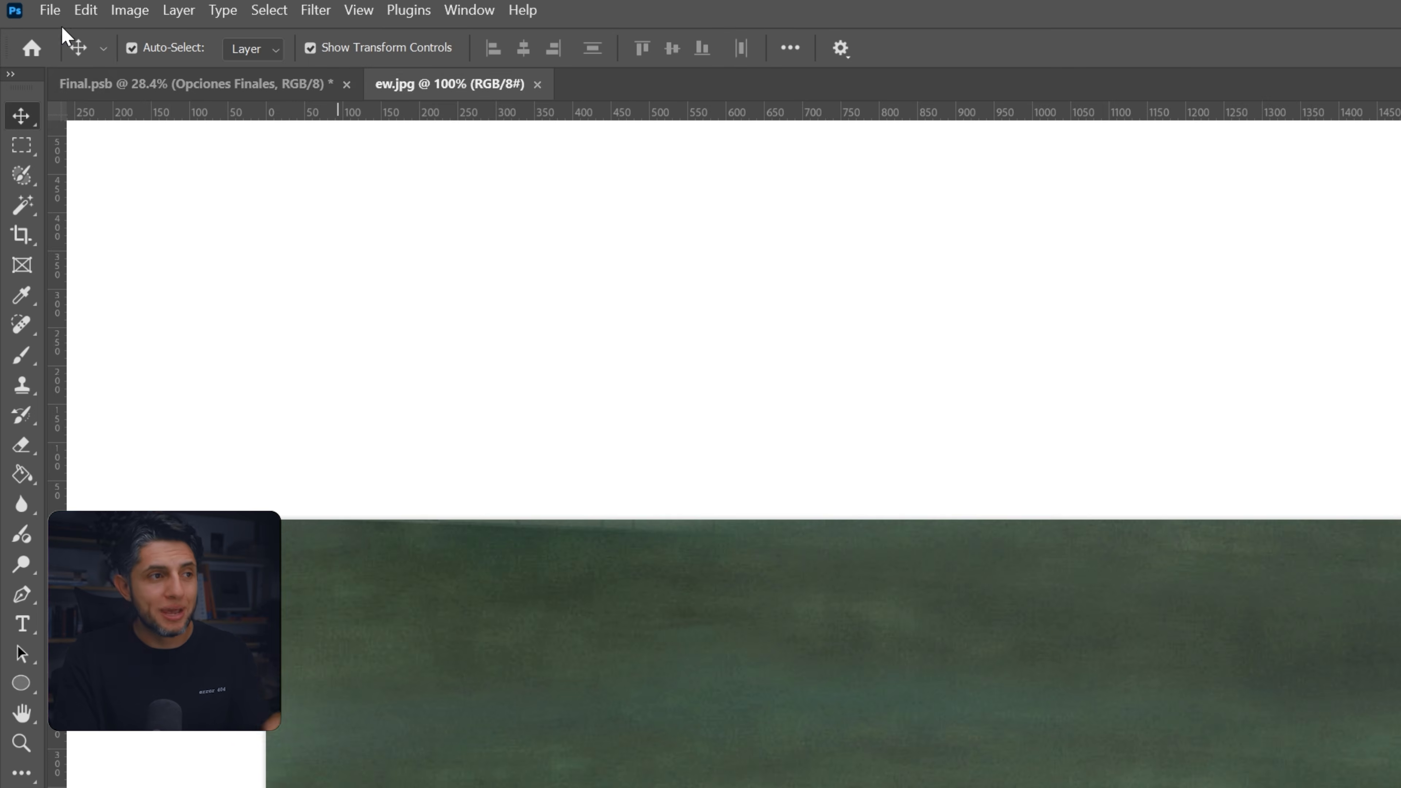
left_click(41, 6)
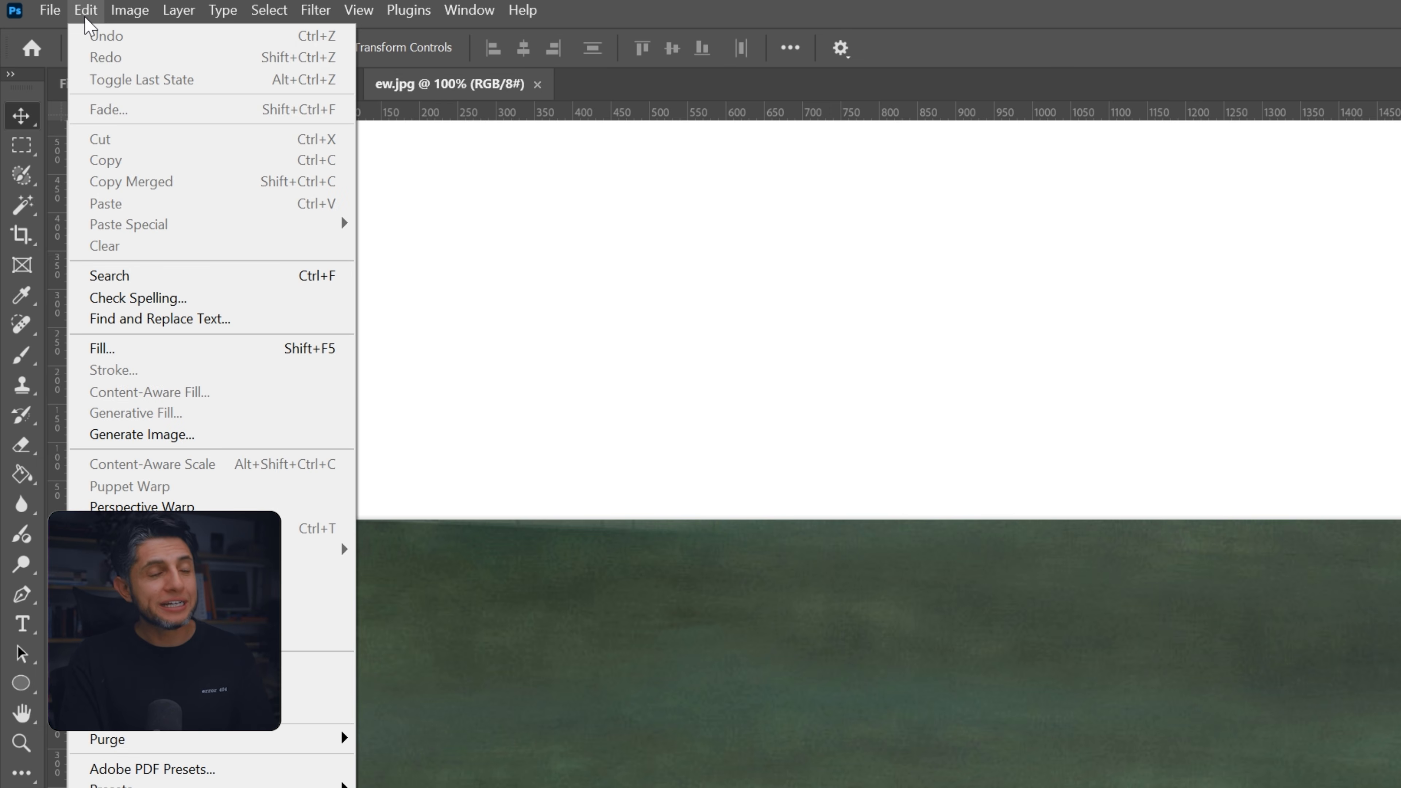
left_click(184, 314)
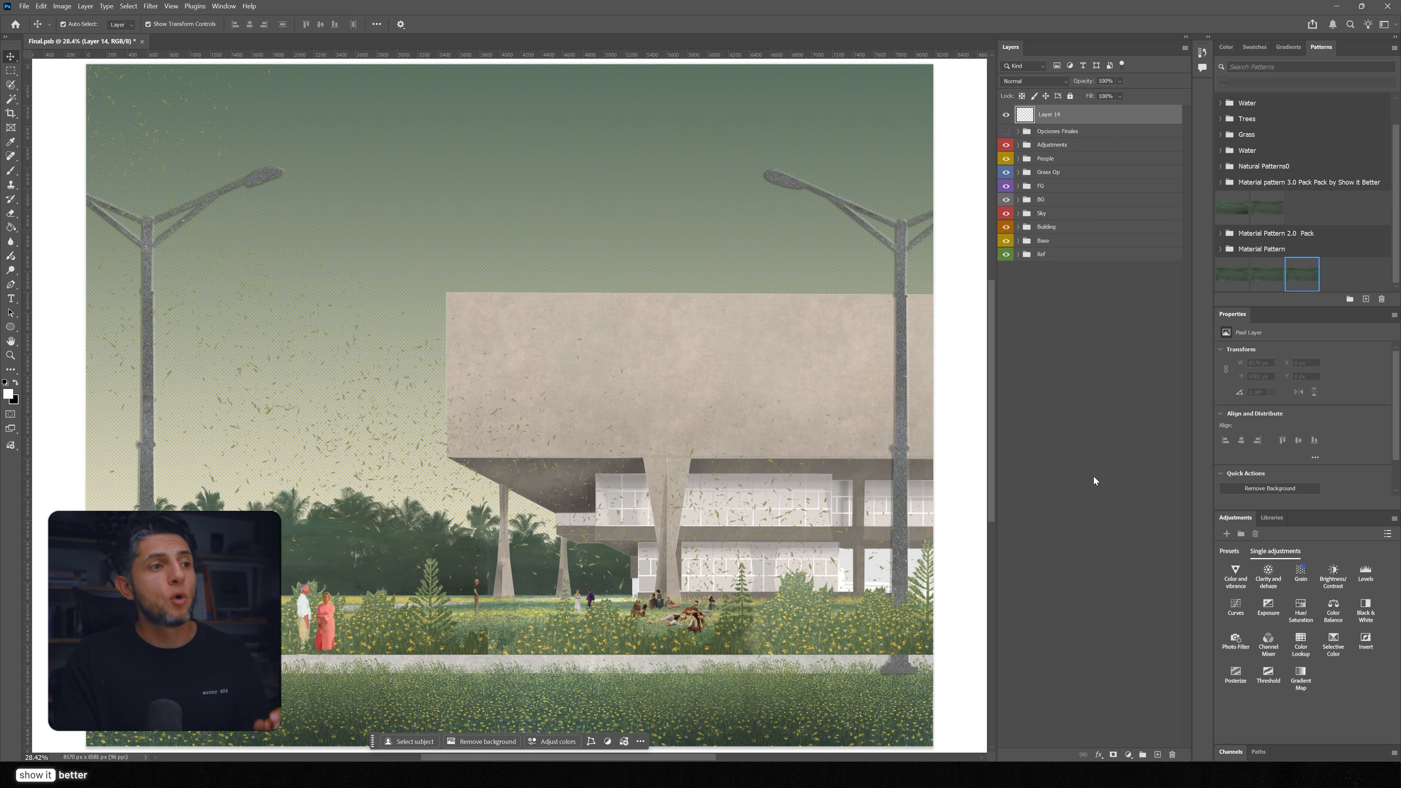
Rename Layer 14 at the top of the Final.psb layer stack as Trees
double_click(1048, 114)
key("Caps_Lock")
type("T")
type("ree")
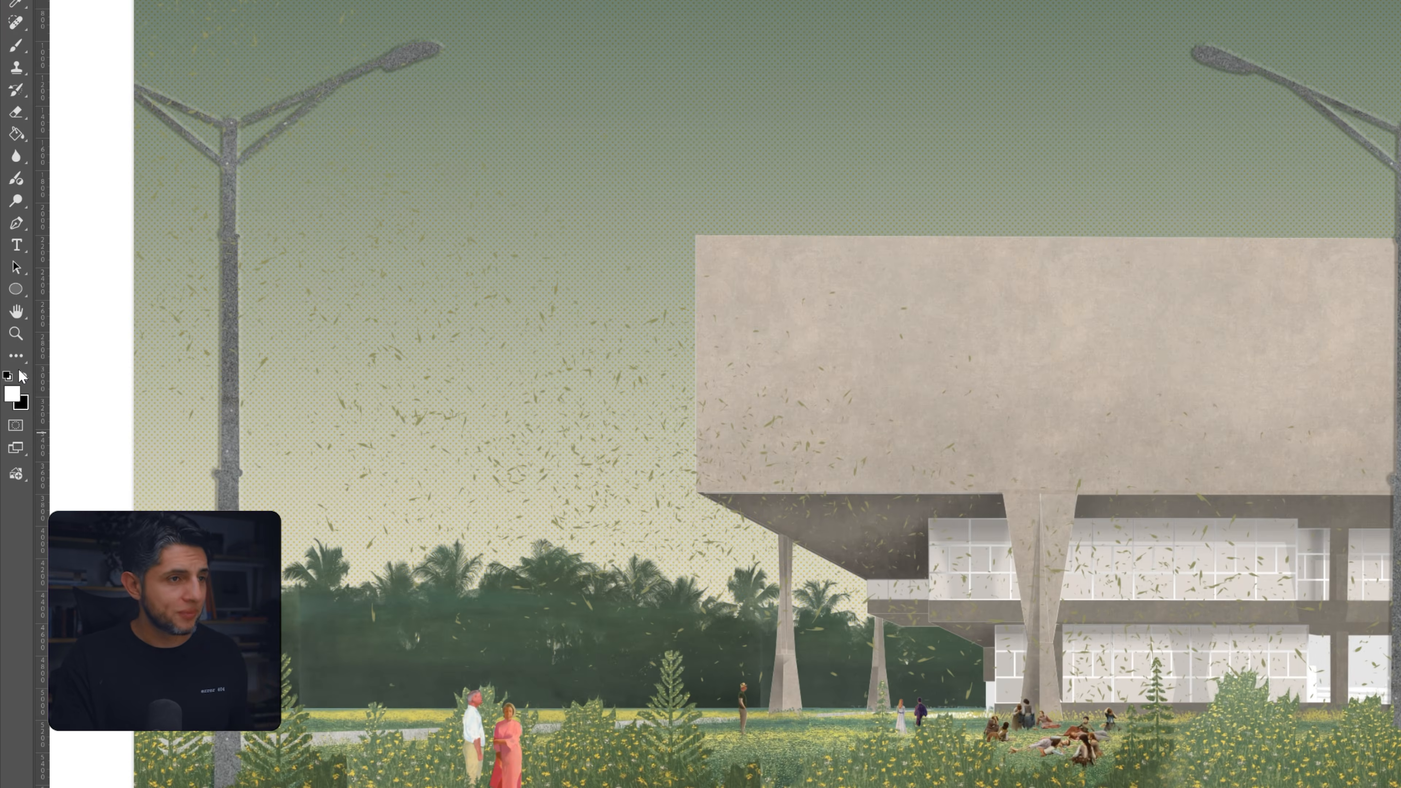
Choose a pointed tree brush from Pine Tree Fill by Show it Better, undo the test stamp, and stamp a white tree at the scene's lower-right edge
type("b")
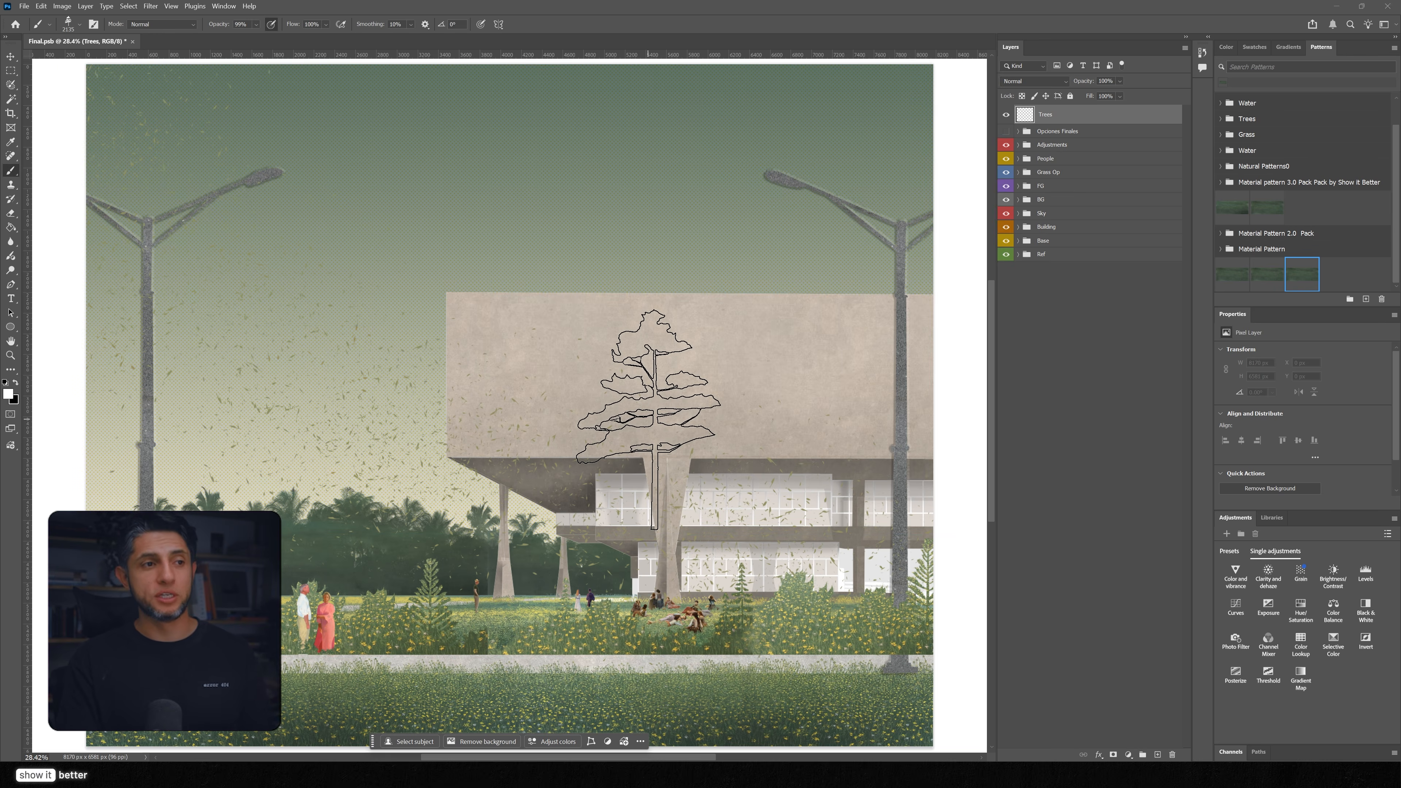
right_click(650, 420)
scroll(775, 625, "up", 3)
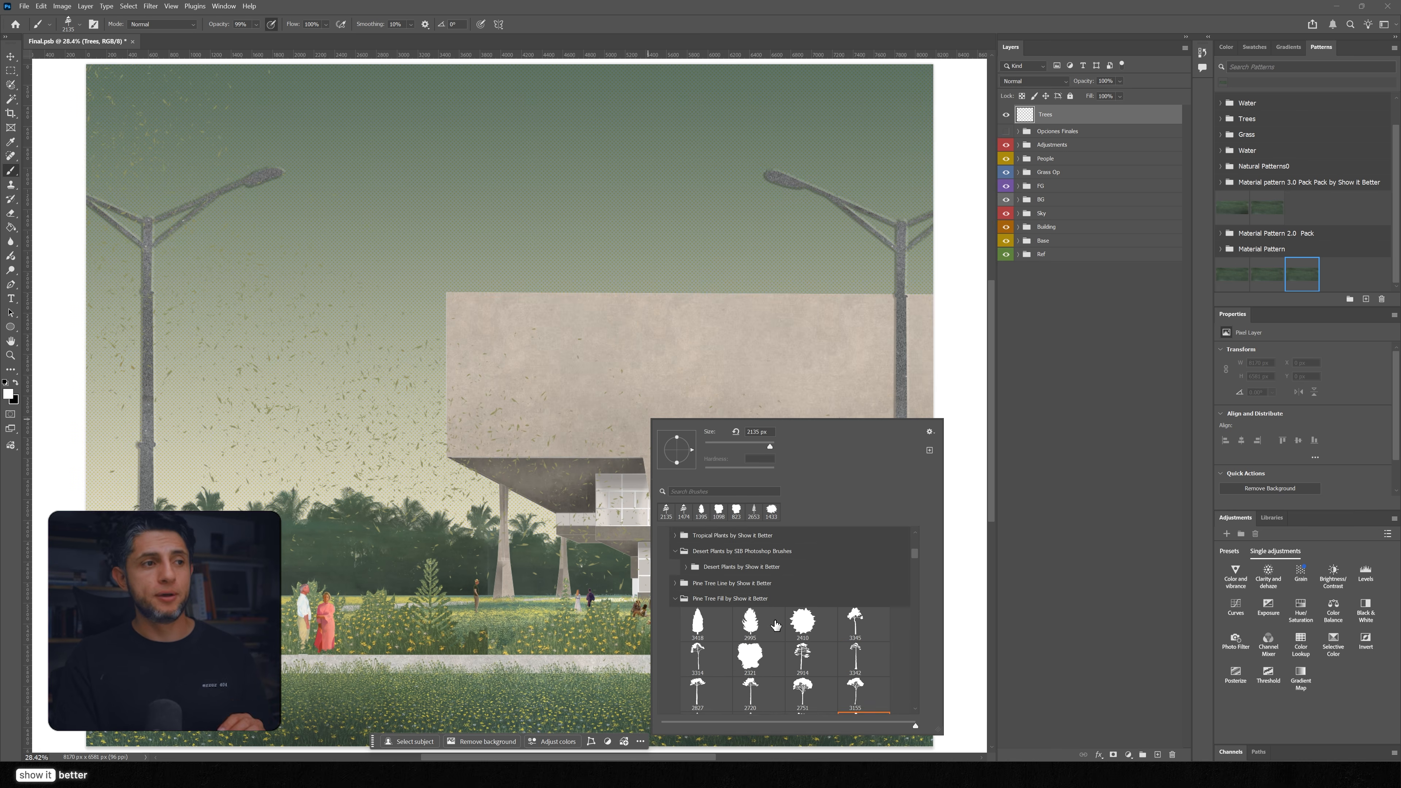
scroll(772, 619, "down", 2)
scroll(766, 629, "down", 1)
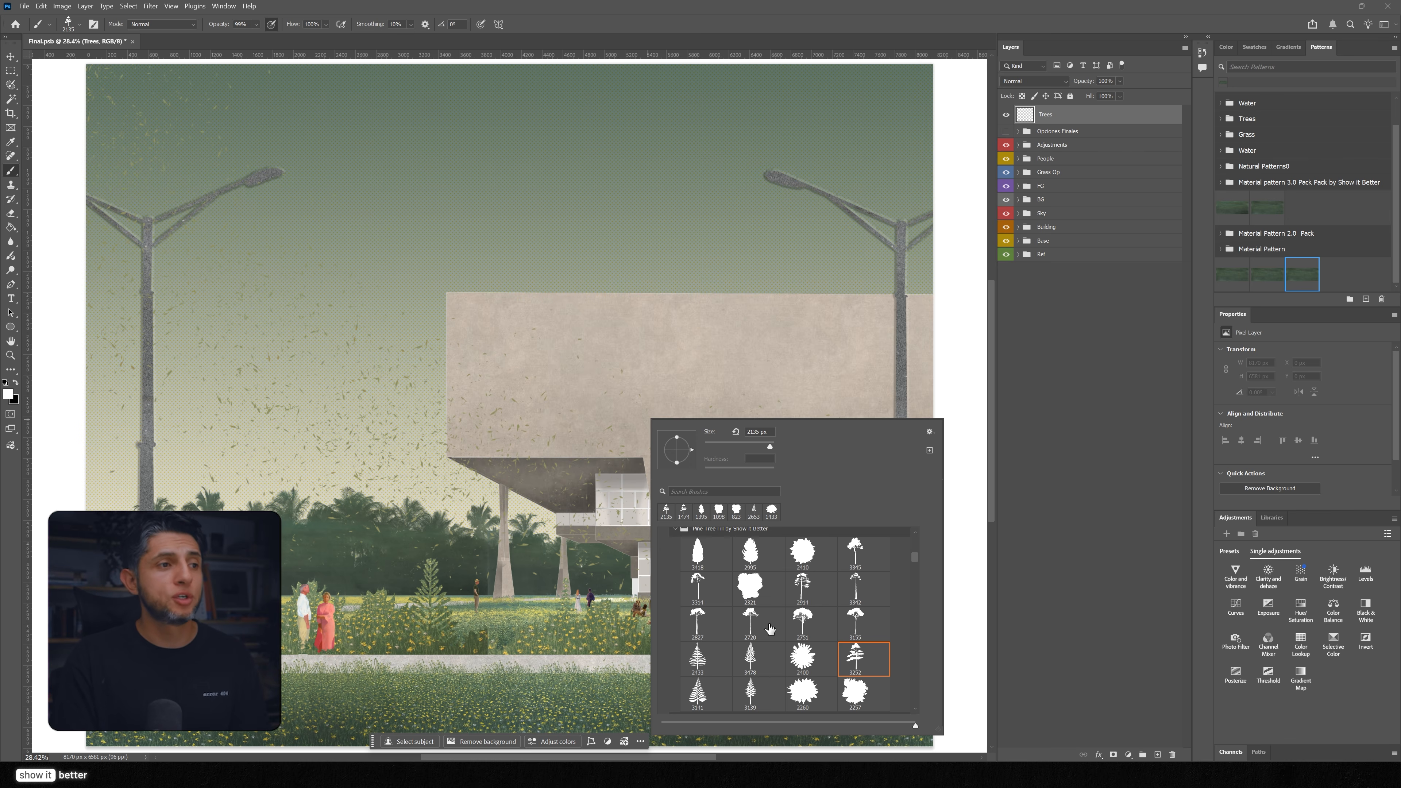
scroll(770, 635, "down", 1)
scroll(771, 639, "up", 1)
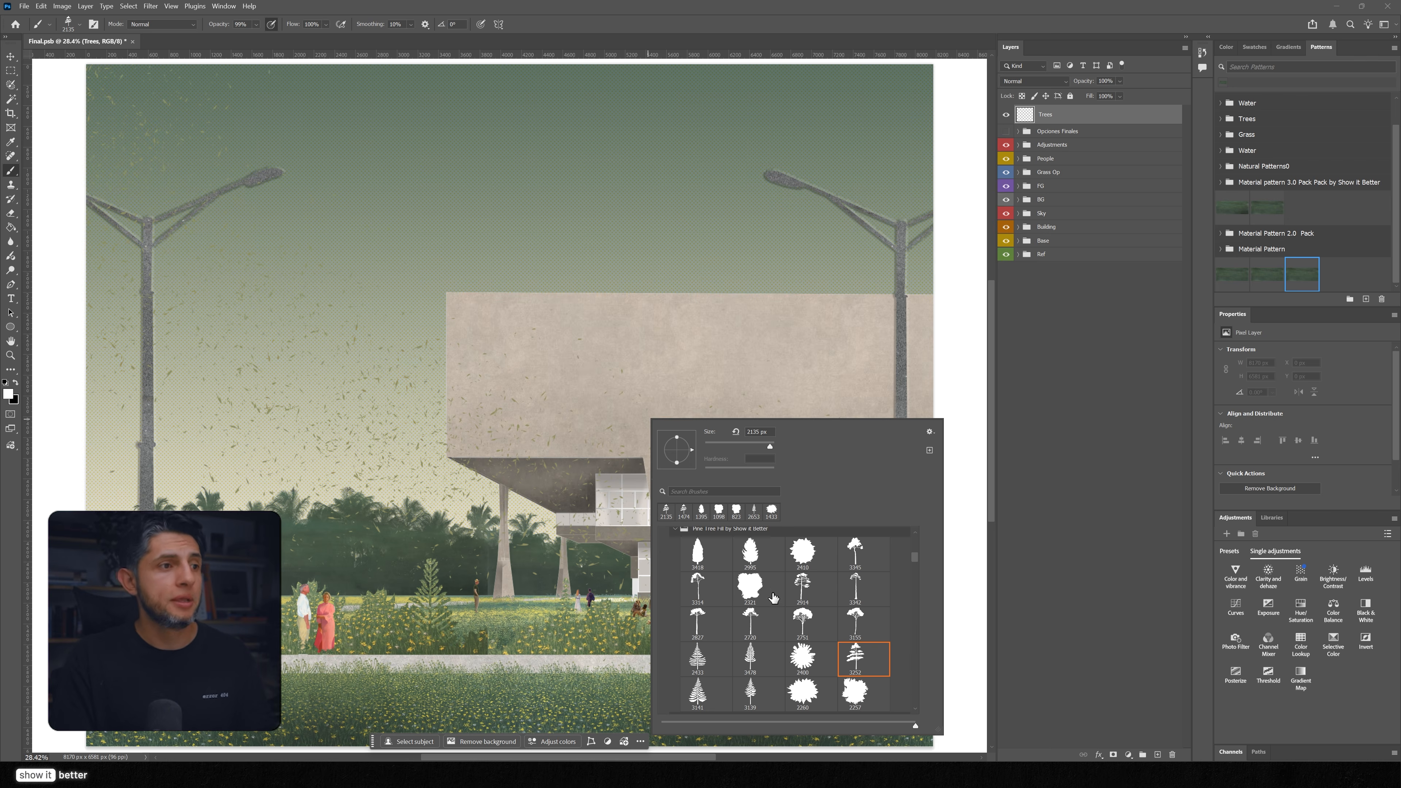
left_click(546, 552)
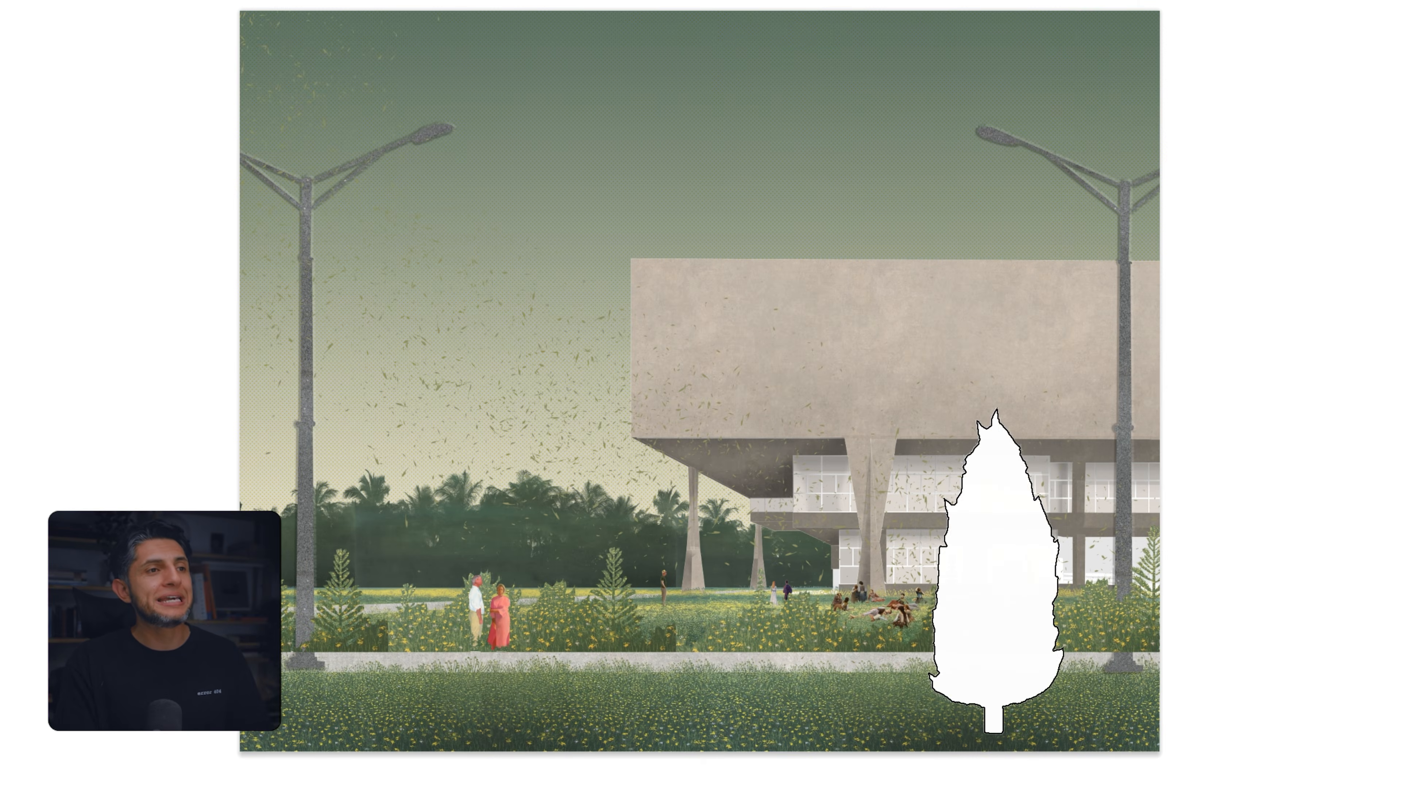
key("ctrl+z")
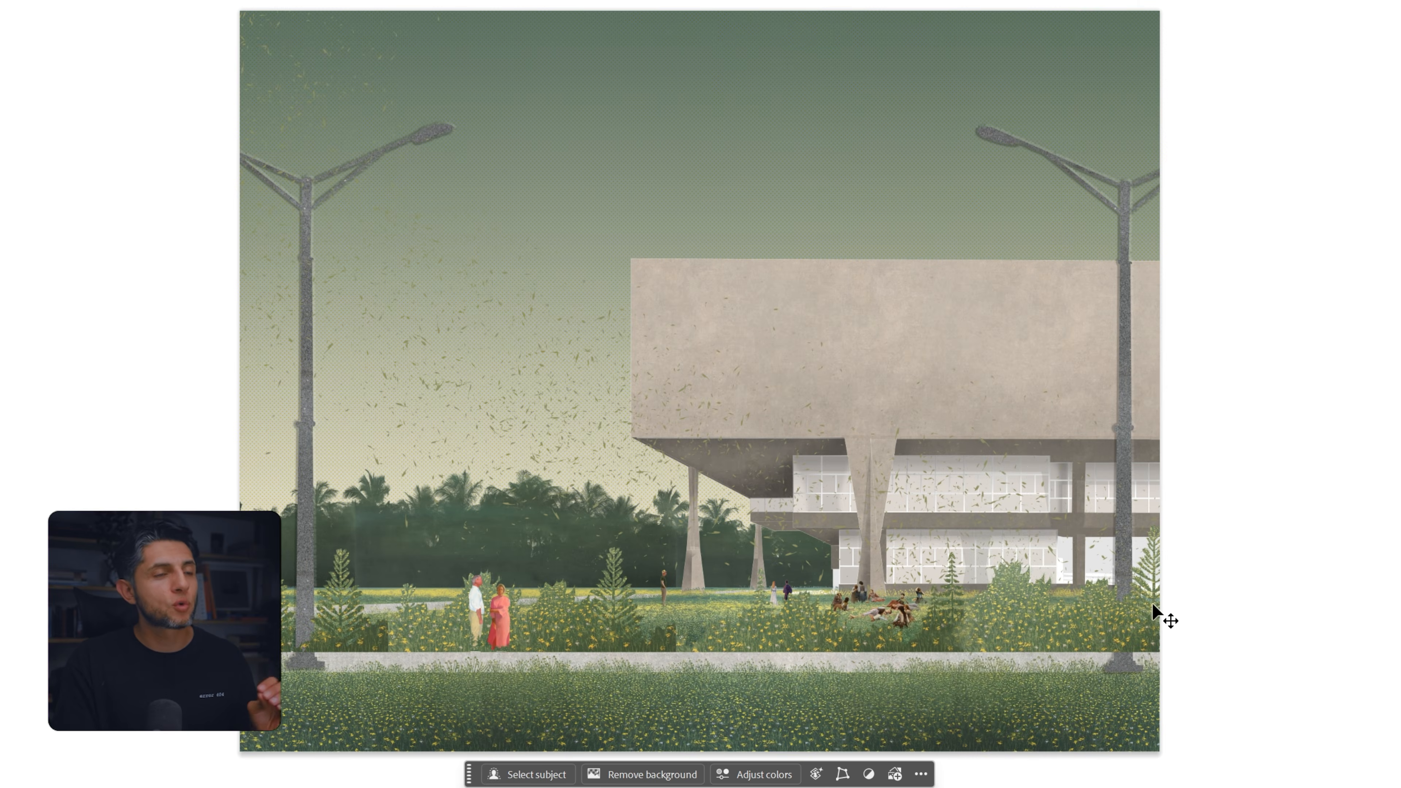
left_click(1177, 624)
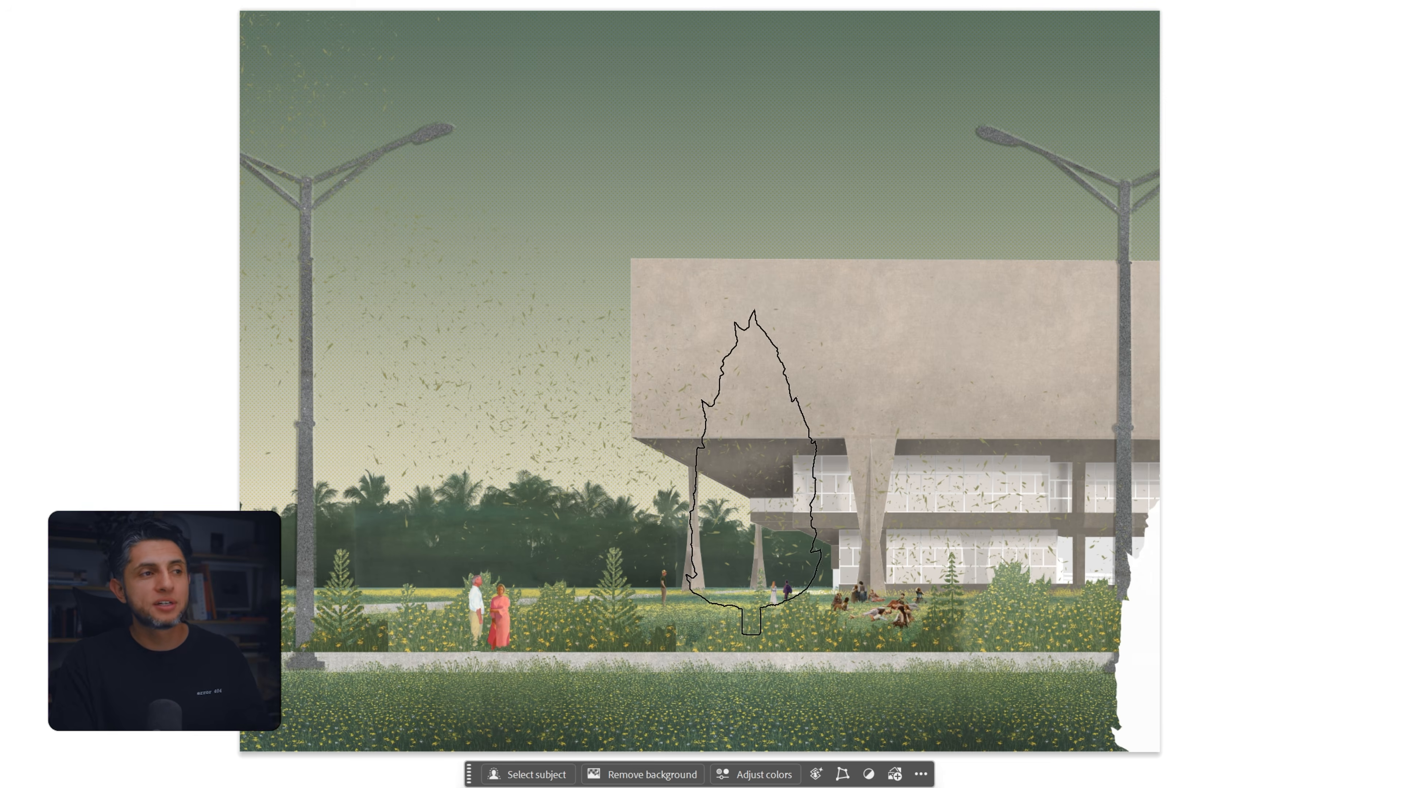
Choose the round foliage brush 2410 from the Pine Tree Fill set and stamp white foliage in the scene's lower-left corner
right_click(753, 383)
left_click(996, 592)
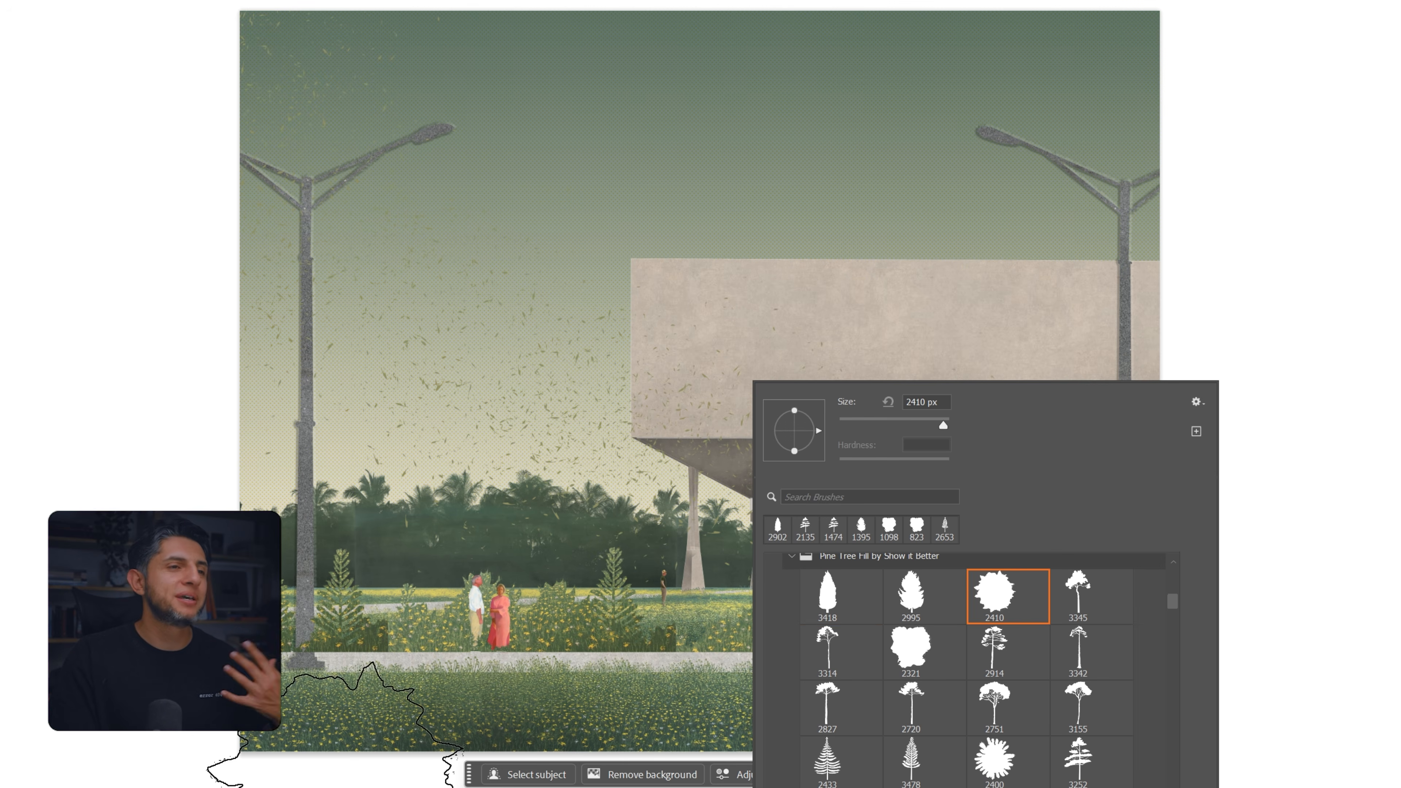
left_click_drag(318, 742, 299, 741)
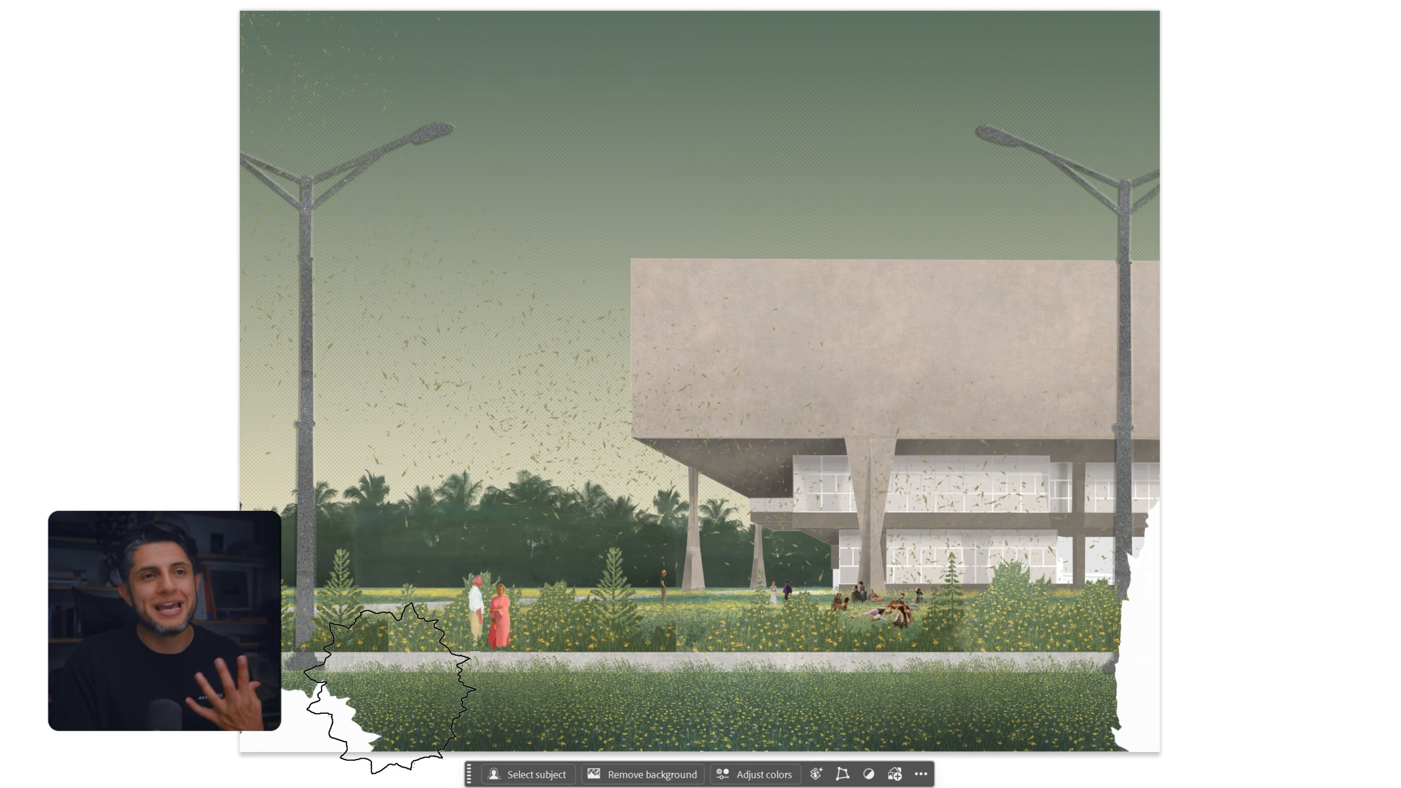
Stamp white tree silhouettes with brush 3345 and more foliage to frame both sides and the lower corners of the scene
right_click(419, 717)
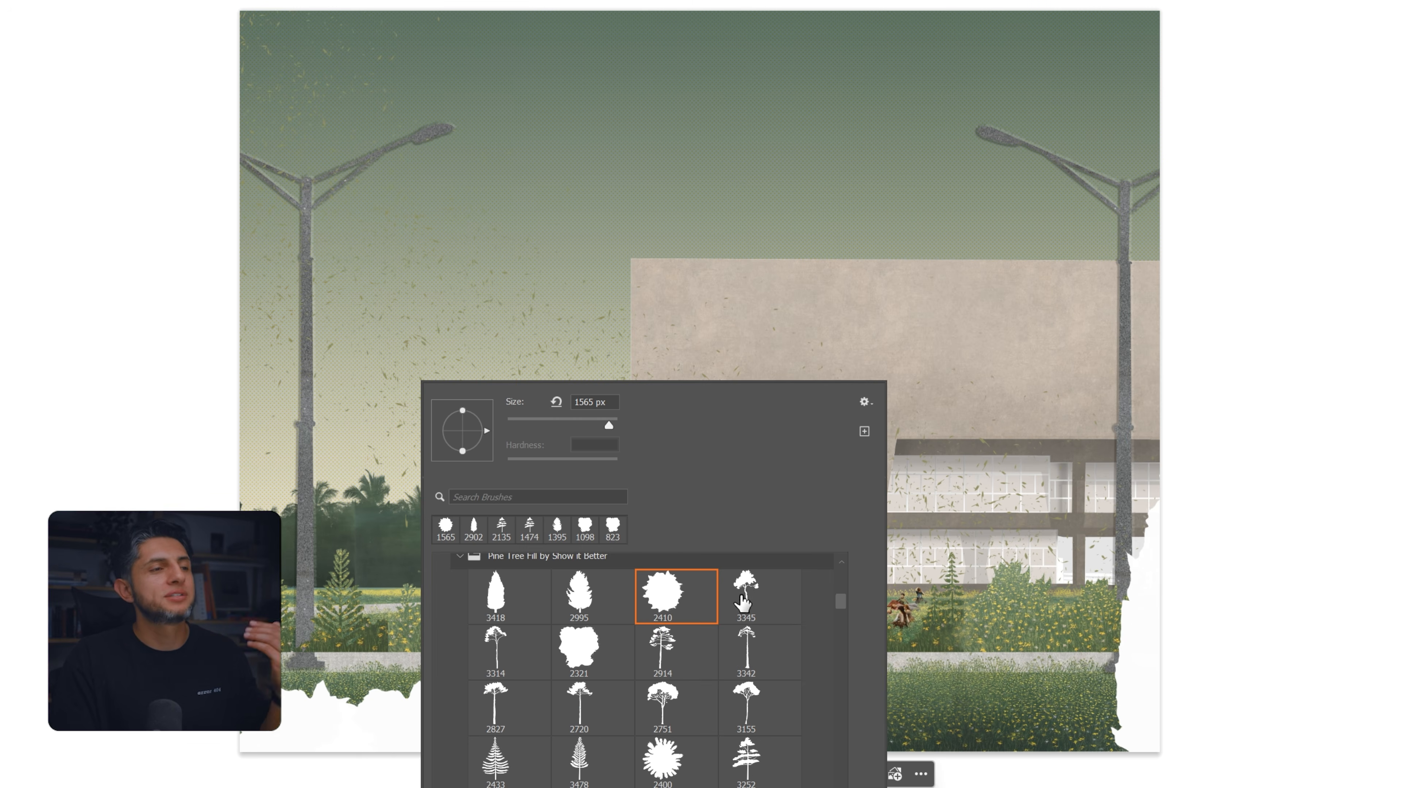
left_click_drag(953, 296, 1186, 327)
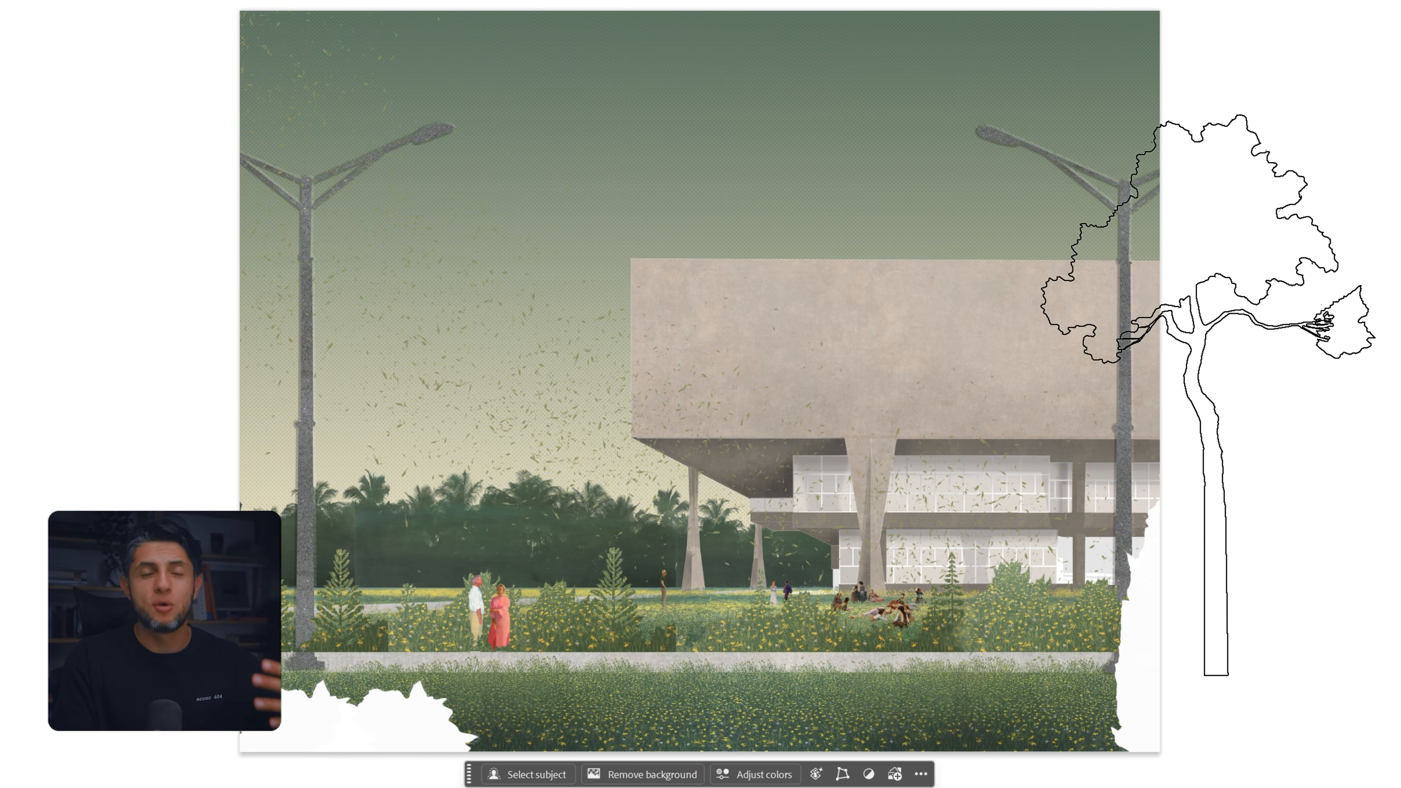
left_click(1165, 391)
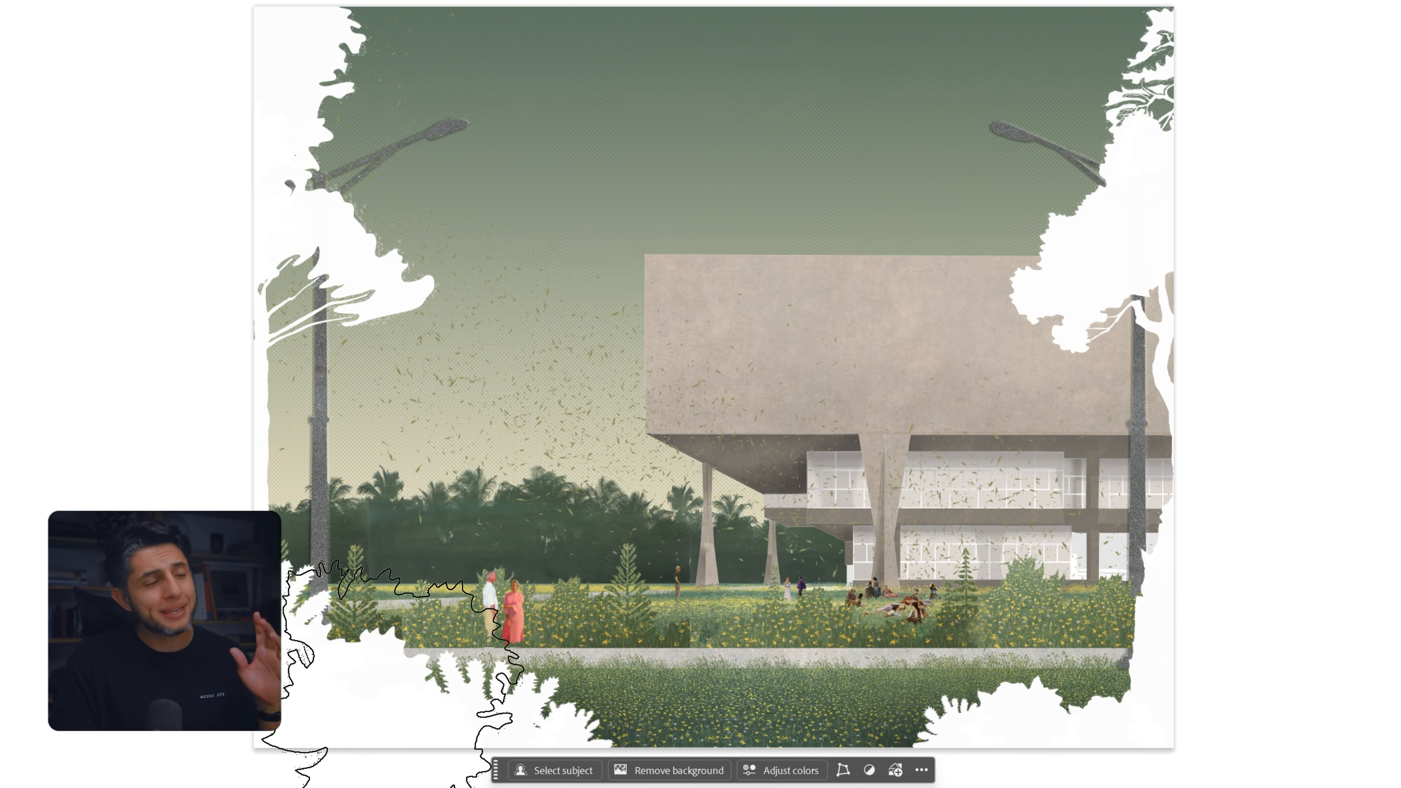
key("v")
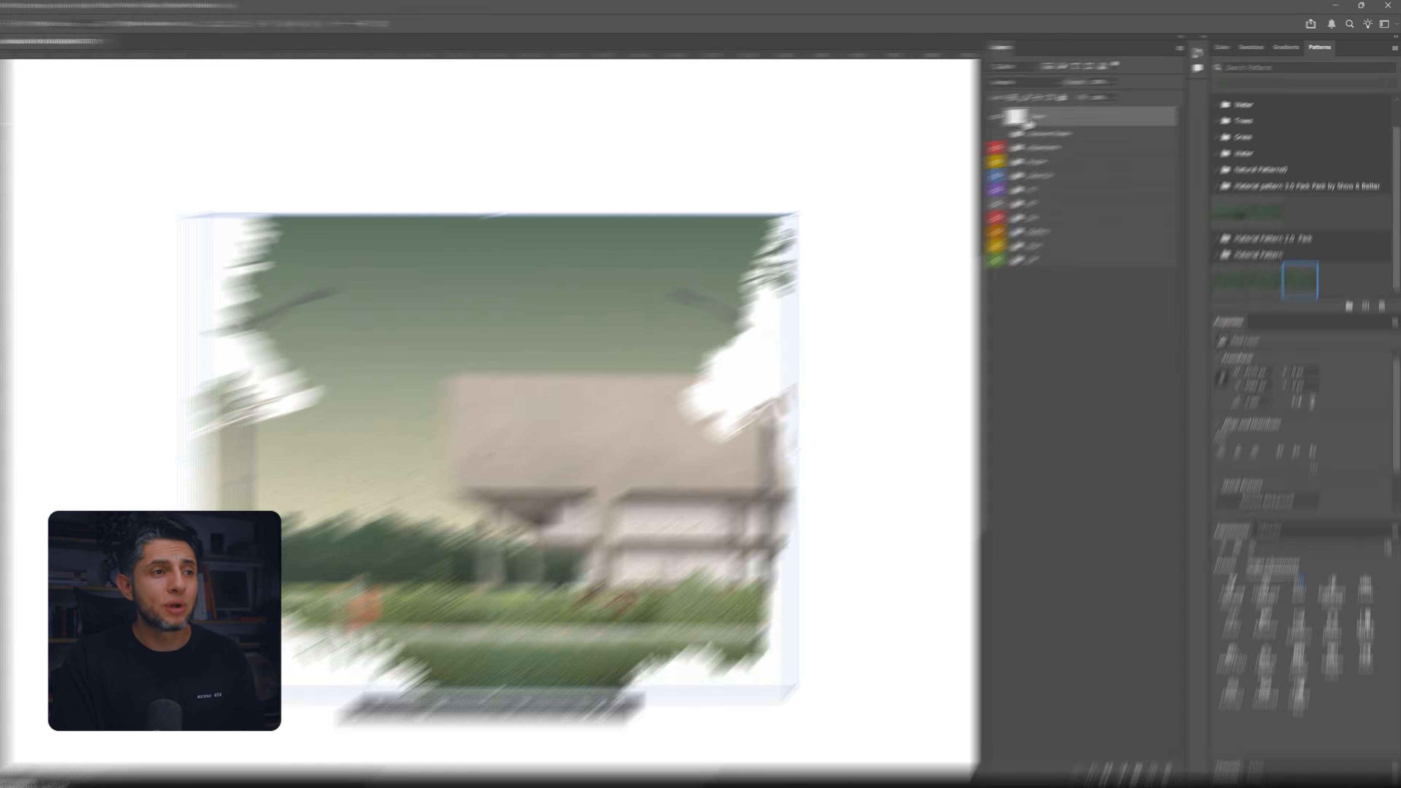
Add a Pattern Overlay to the Trees layer using the newly defined green texture with Multiply blending at 100% opacity
right_click(1041, 123)
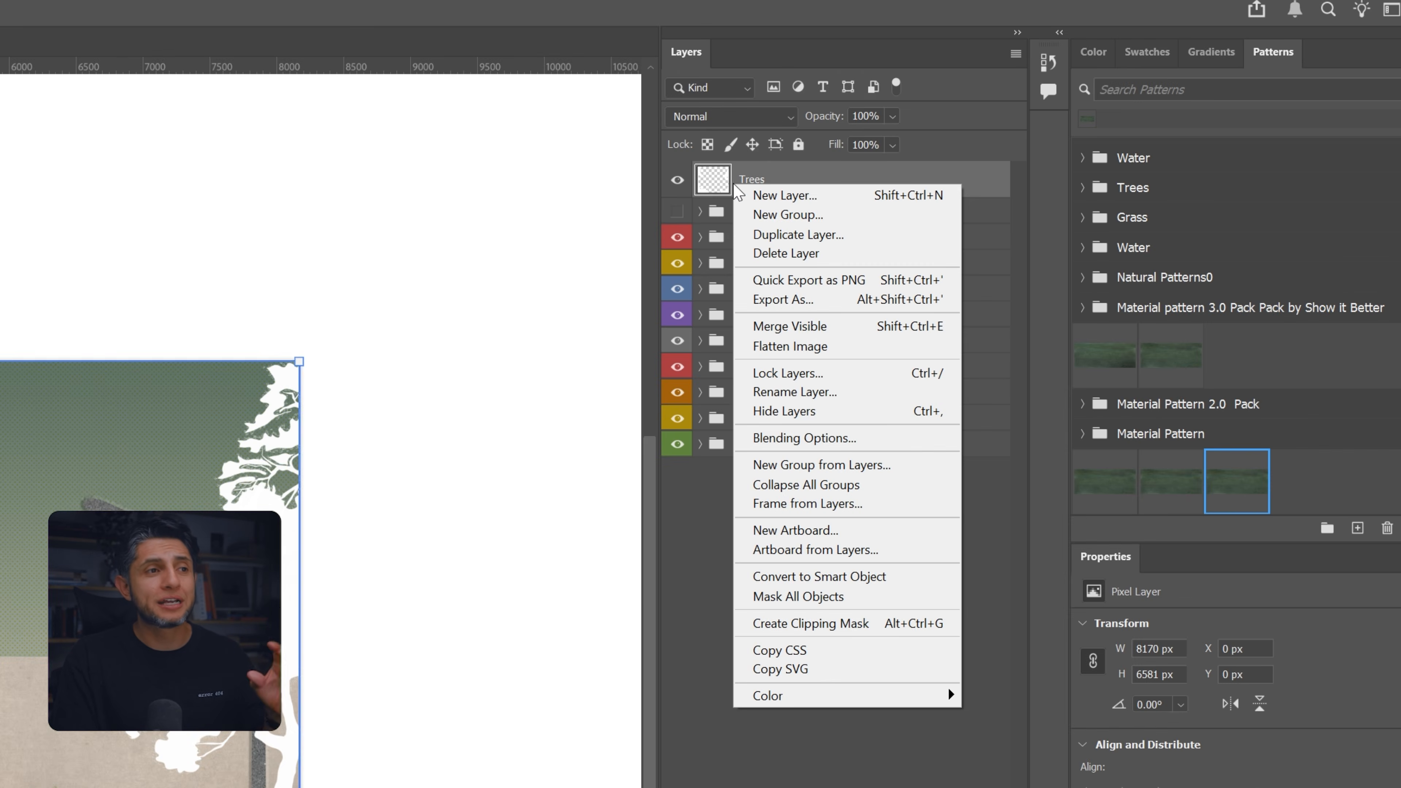
left_click(847, 439)
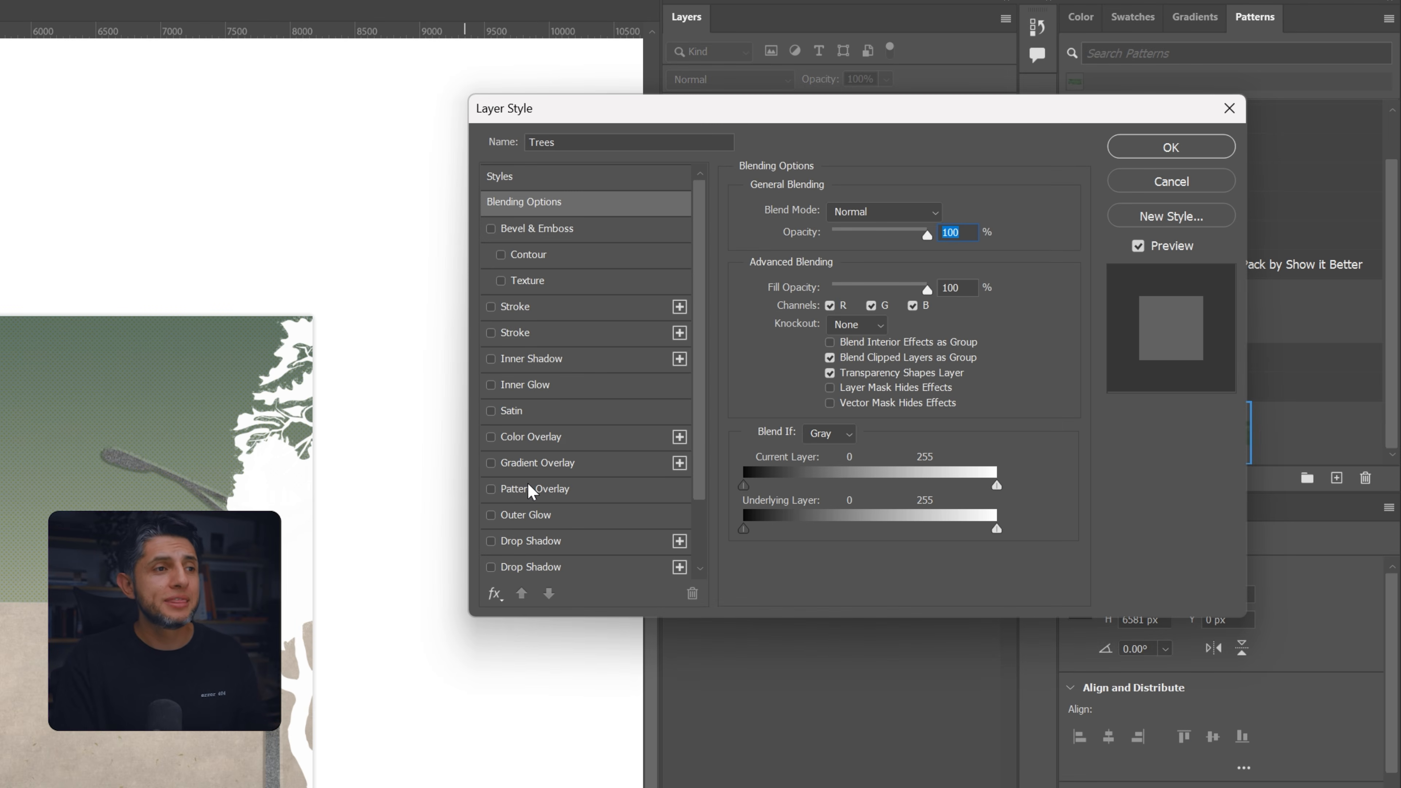
left_click(515, 487)
left_click(843, 290)
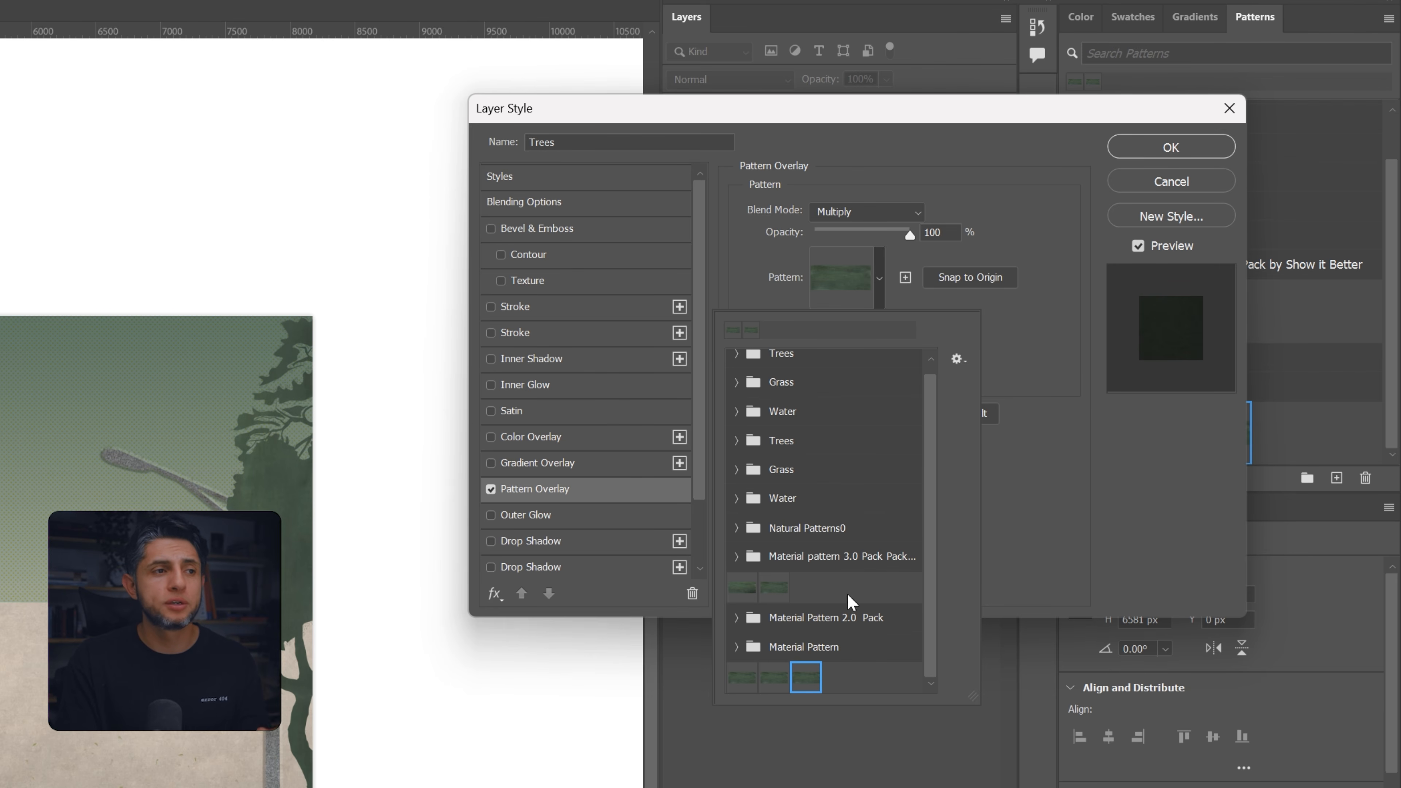
left_click(1017, 325)
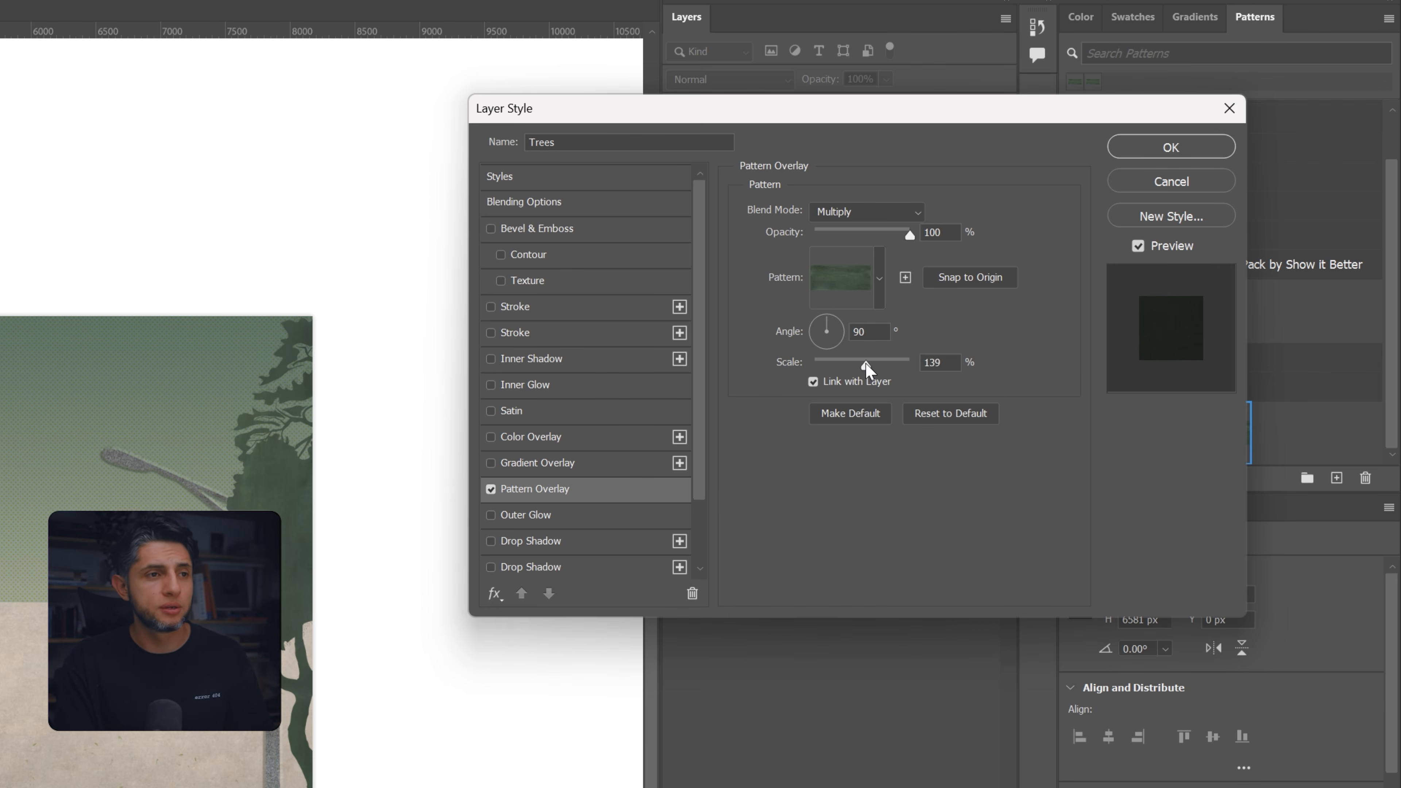
Set the pattern overlay's scale to 129% and its angle to -90°, and apply the layer style
left_click_drag(857, 365, 865, 367)
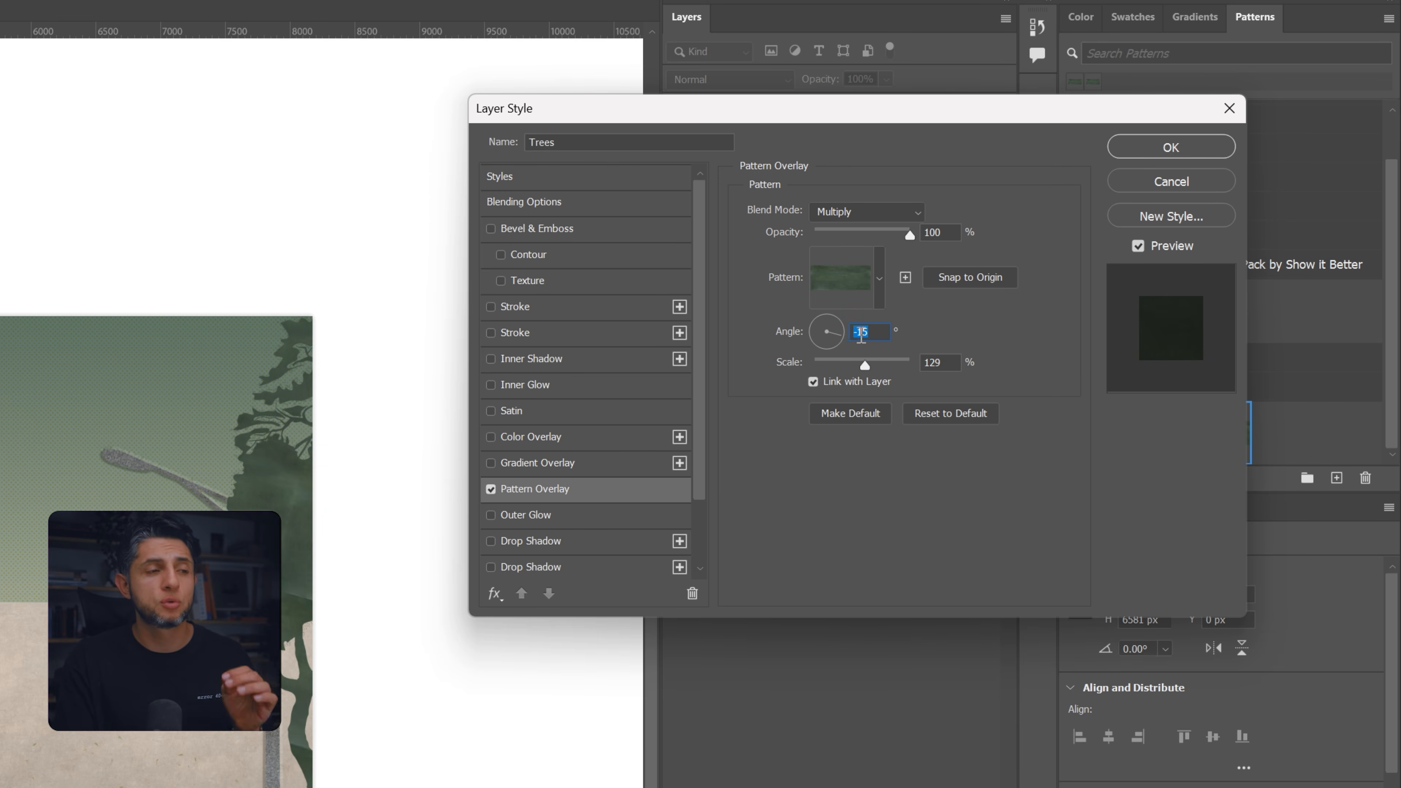
type("-90")
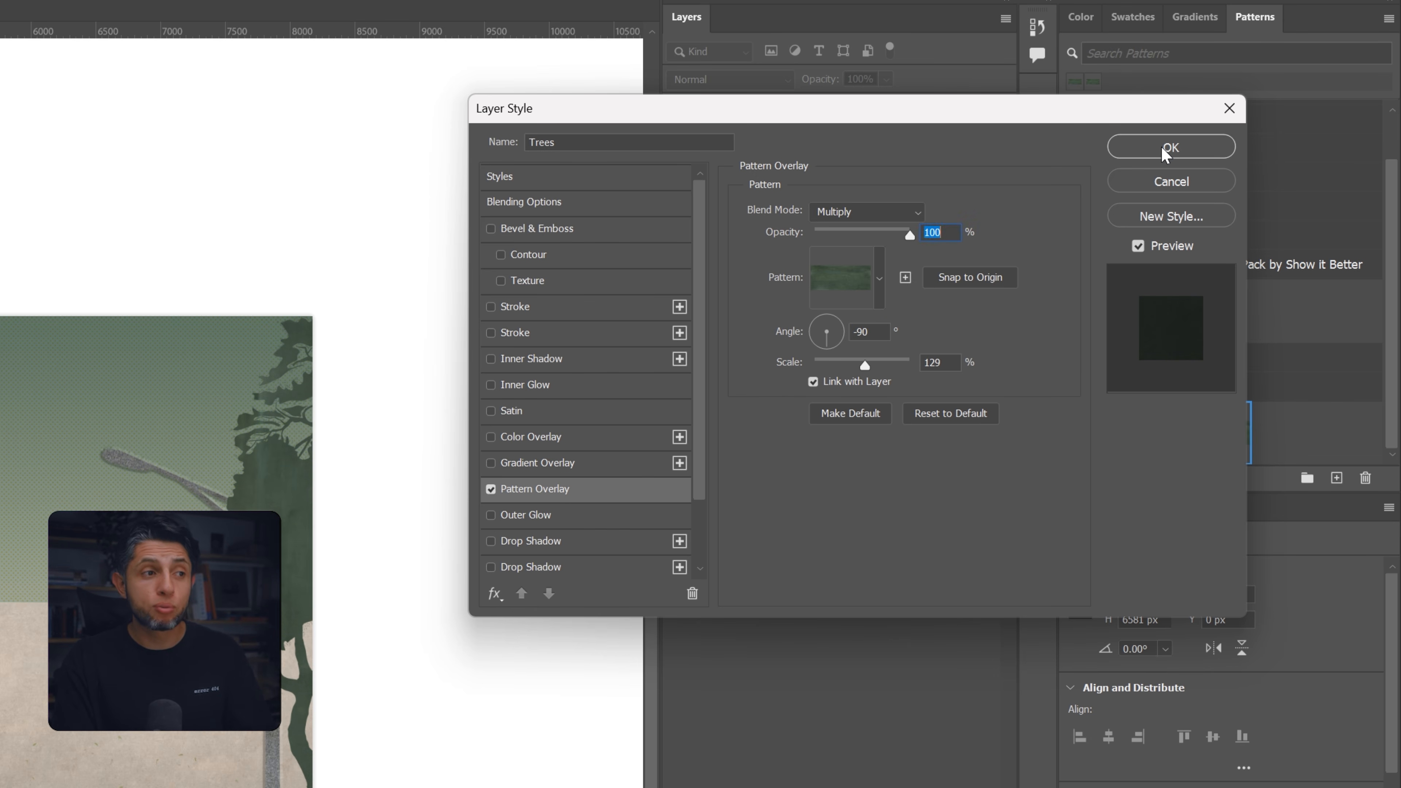
left_click(1170, 147)
Examine the textured trees and foliage up close along both sides and the lower corners, return to the whole scene, and deselect the layer
scroll(316, 629, "up", 6)
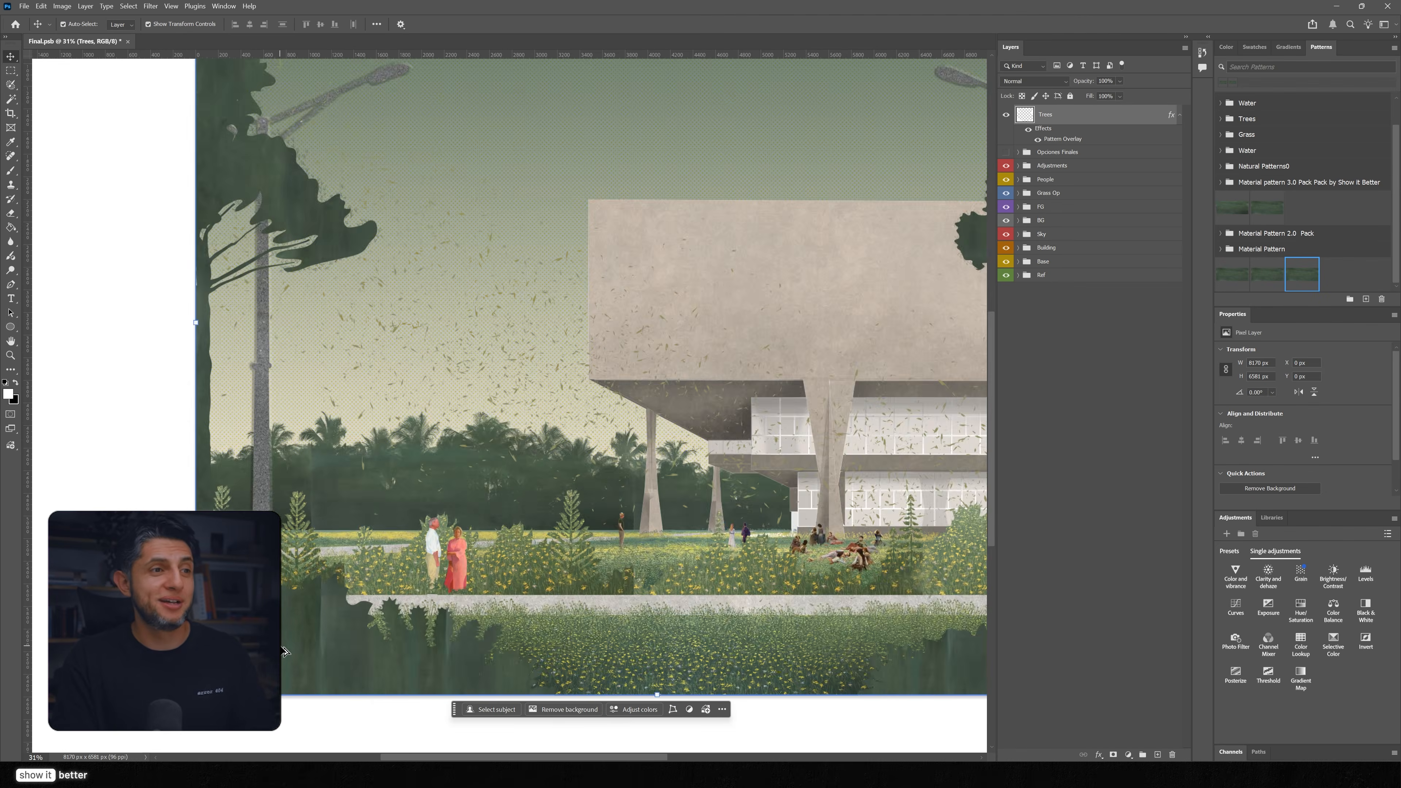
left_click_drag(394, 338, 500, 613)
left_click_drag(795, 585, 265, 441)
left_click_drag(531, 499, 618, 325)
scroll(631, 353, "down", 5)
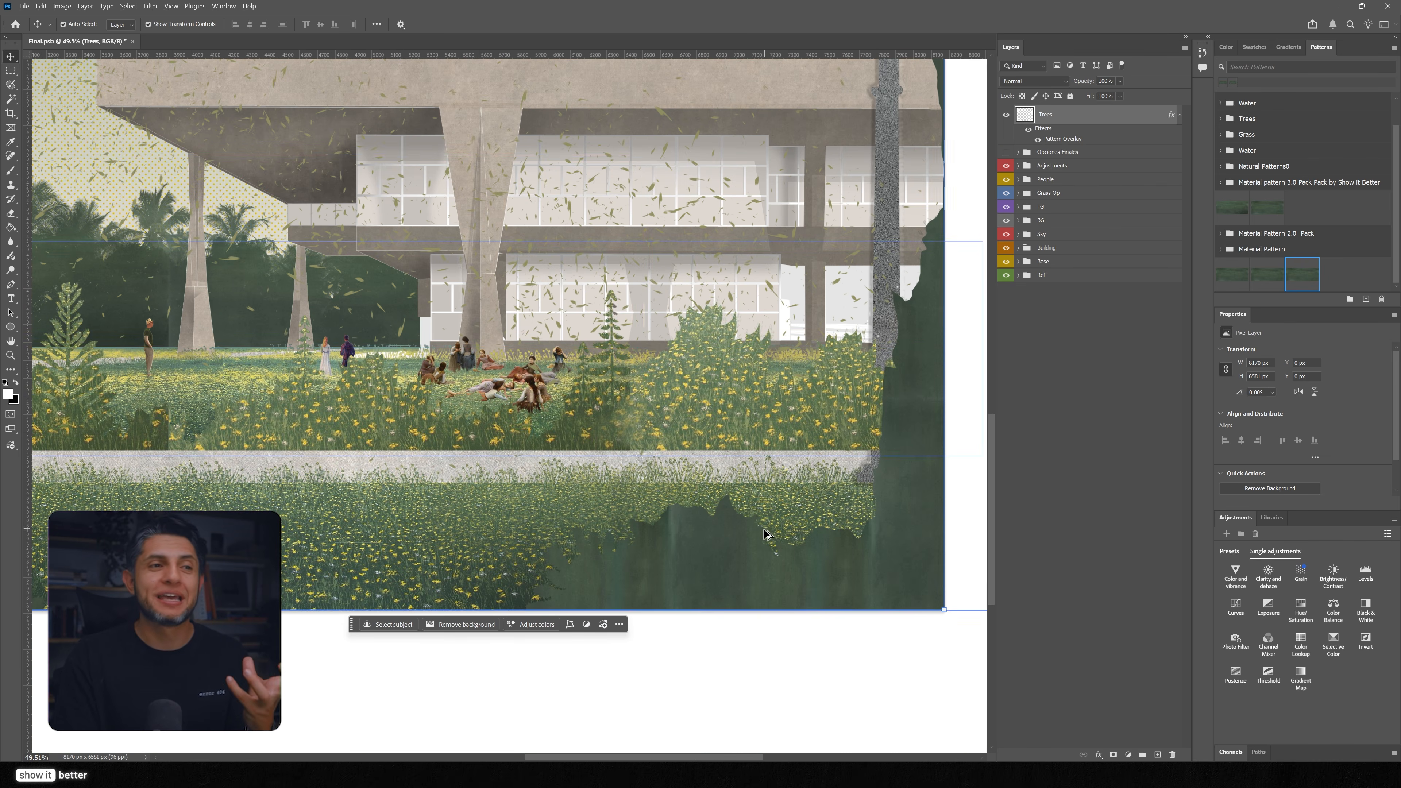
left_click_drag(695, 408, 730, 546)
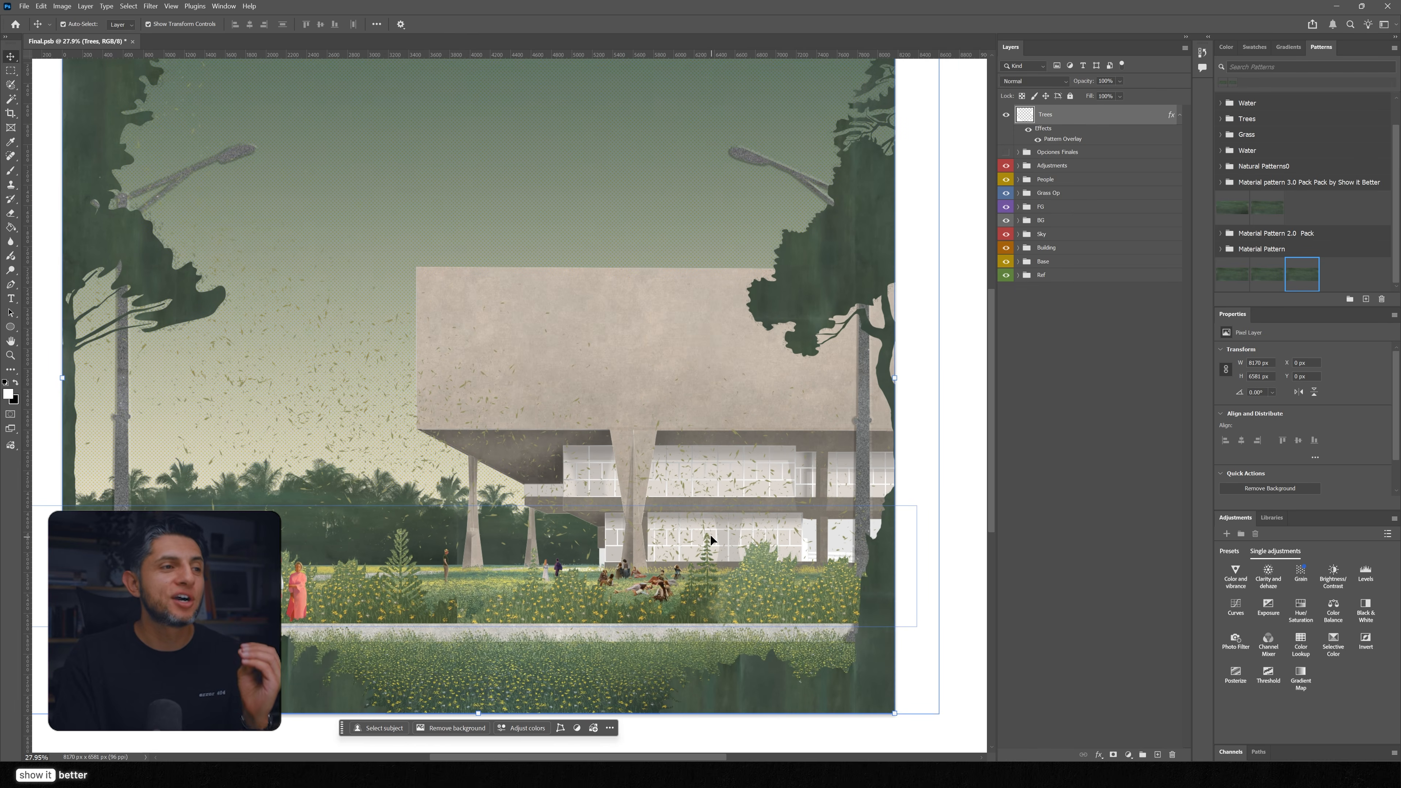
scroll(669, 517, "down", 1)
left_click(932, 276)
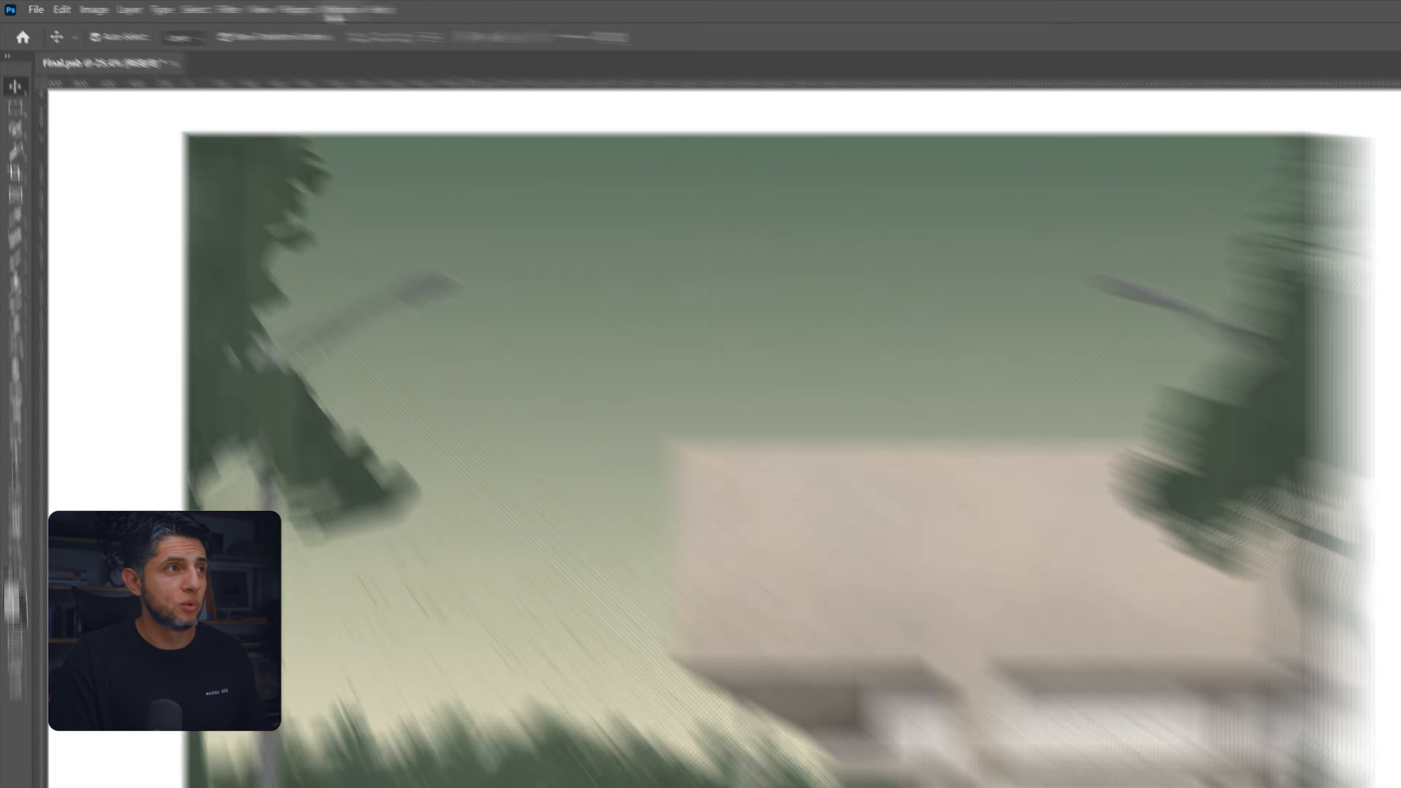
Open a second window of Final.psb and arrange the two windows side by side as a 2-up Vertical layout
left_click(224, 6)
mouse_move(326, 18)
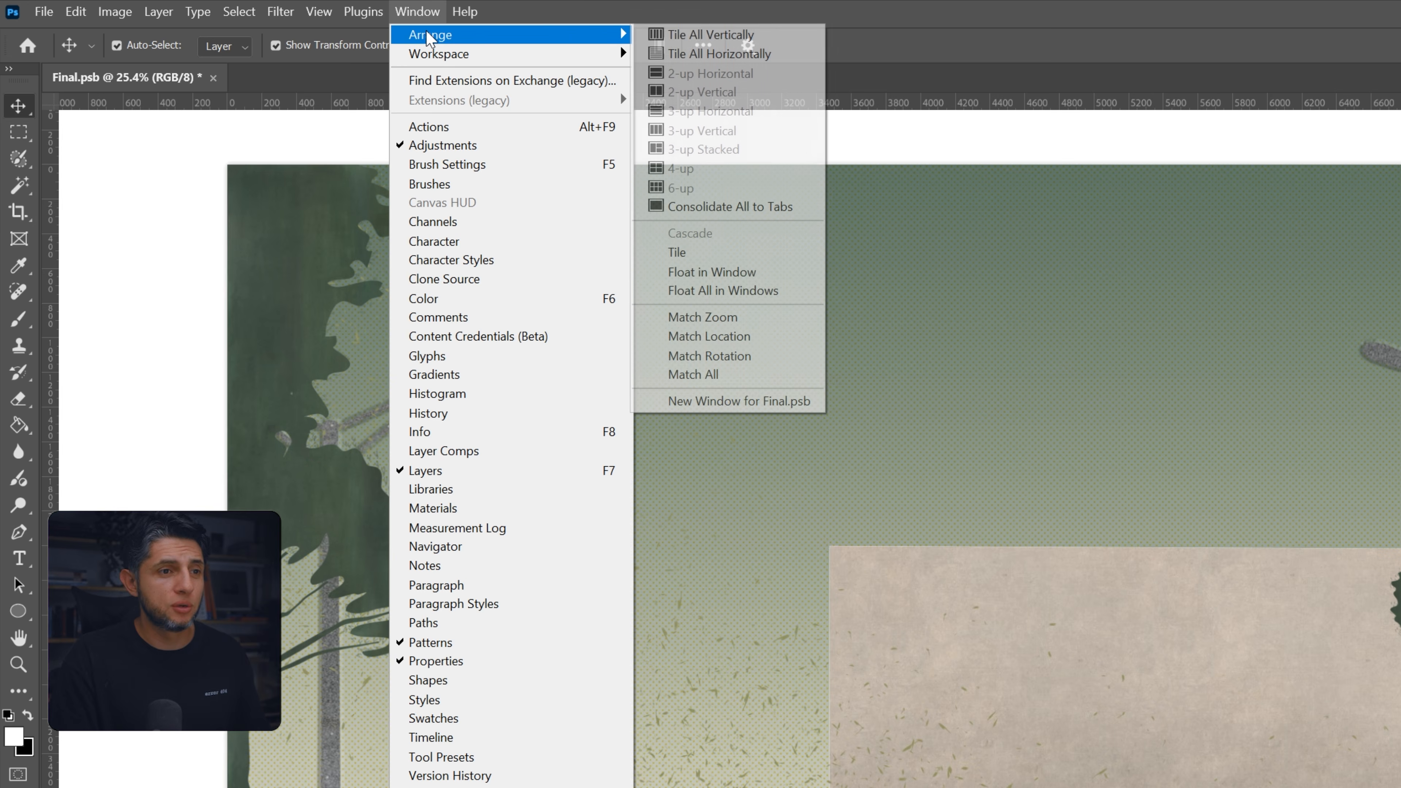
left_click(739, 401)
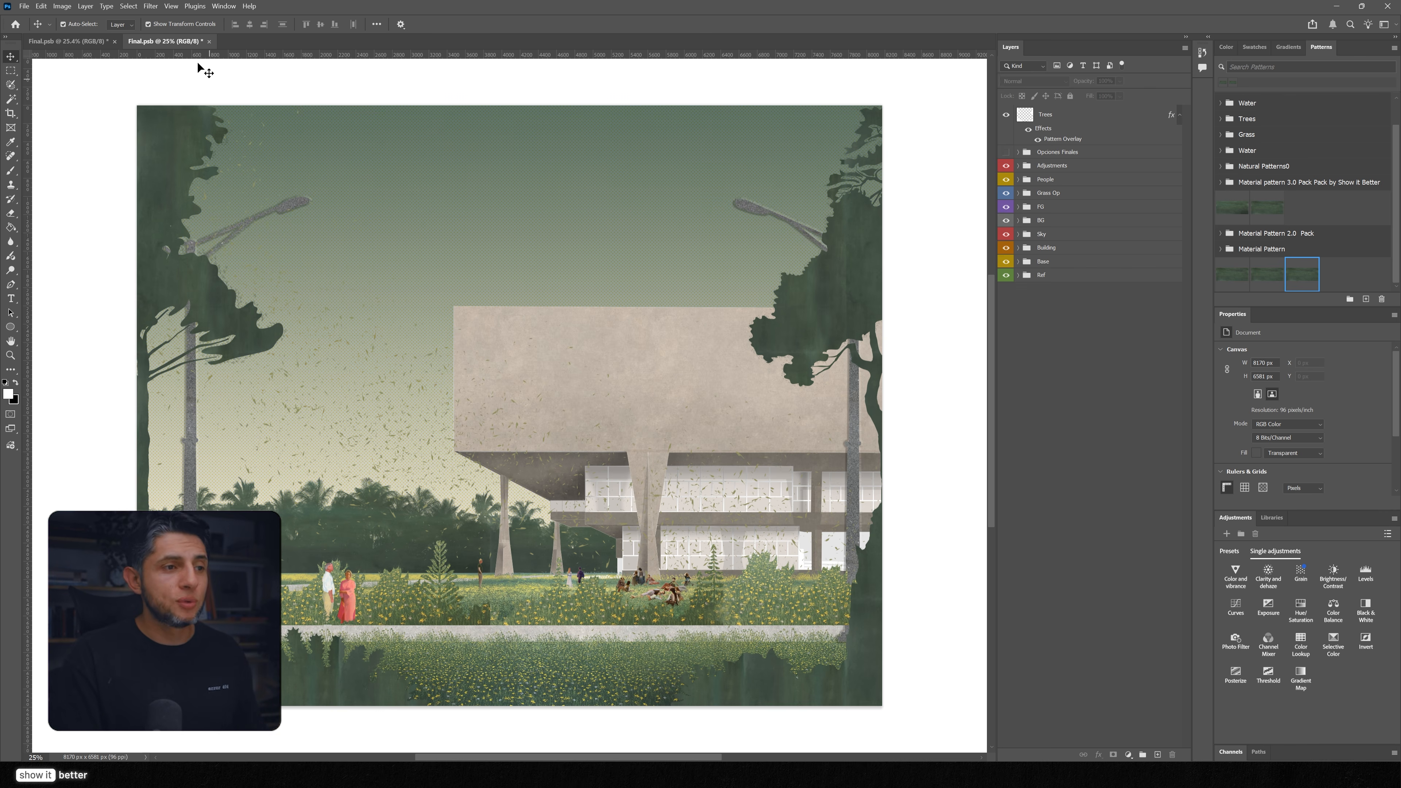
left_click(223, 6)
mouse_move(237, 21)
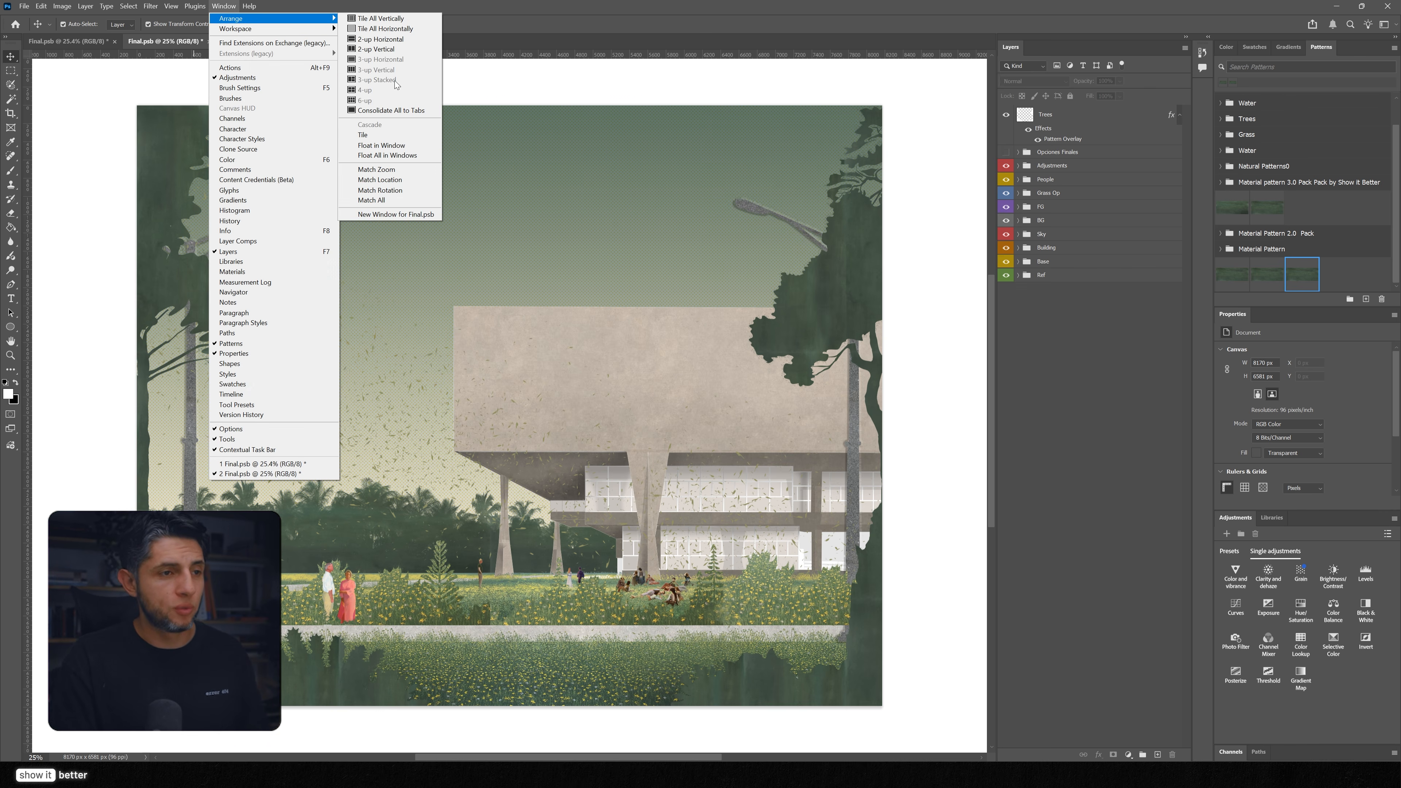
left_click(400, 50)
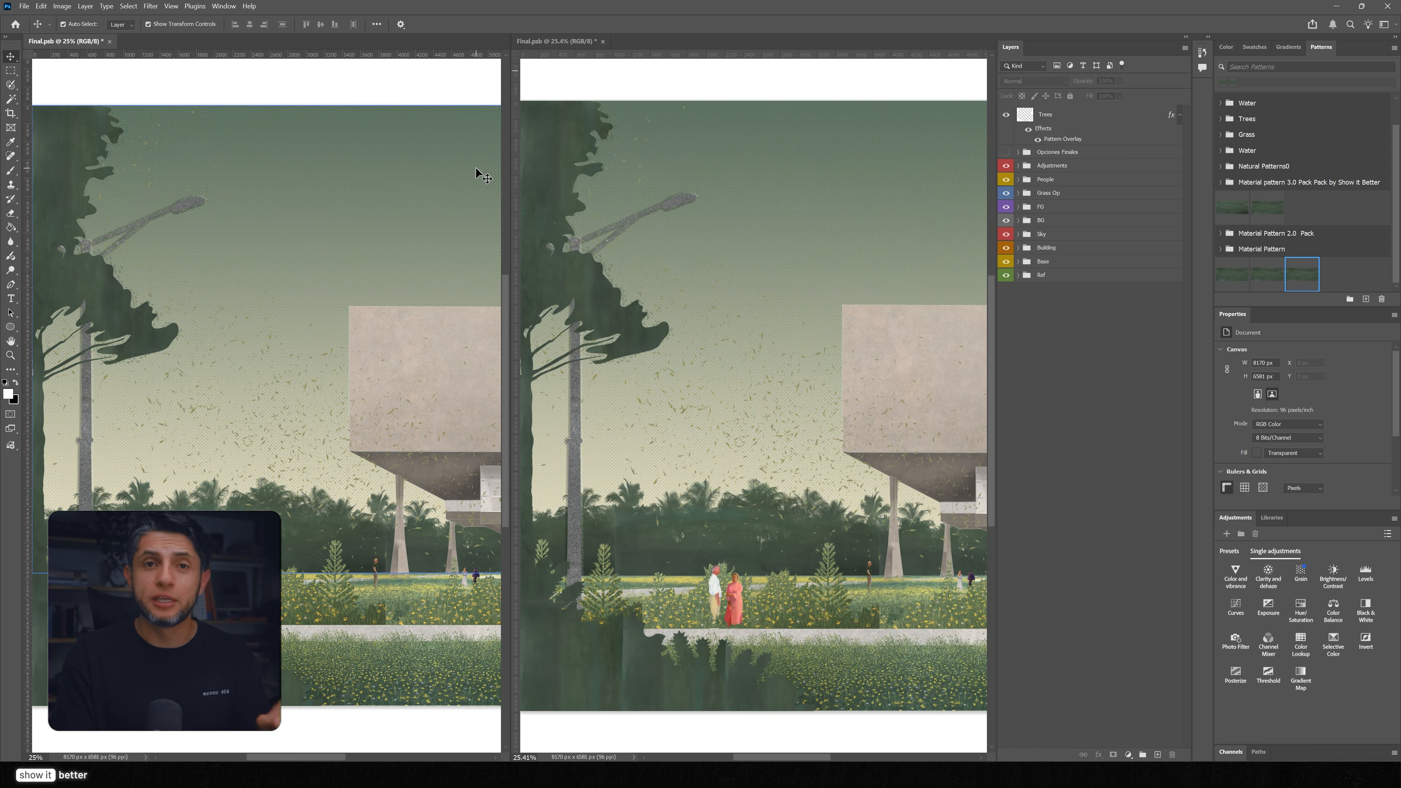
Fit the whole composition in the first window and frame the people and foreground foliage up close in the second
left_click(376, 300)
scroll(315, 315, "down", 2)
scroll(312, 310, "down", 3)
left_click_drag(403, 325, 285, 348)
scroll(284, 319, "up", 2)
left_click(709, 331)
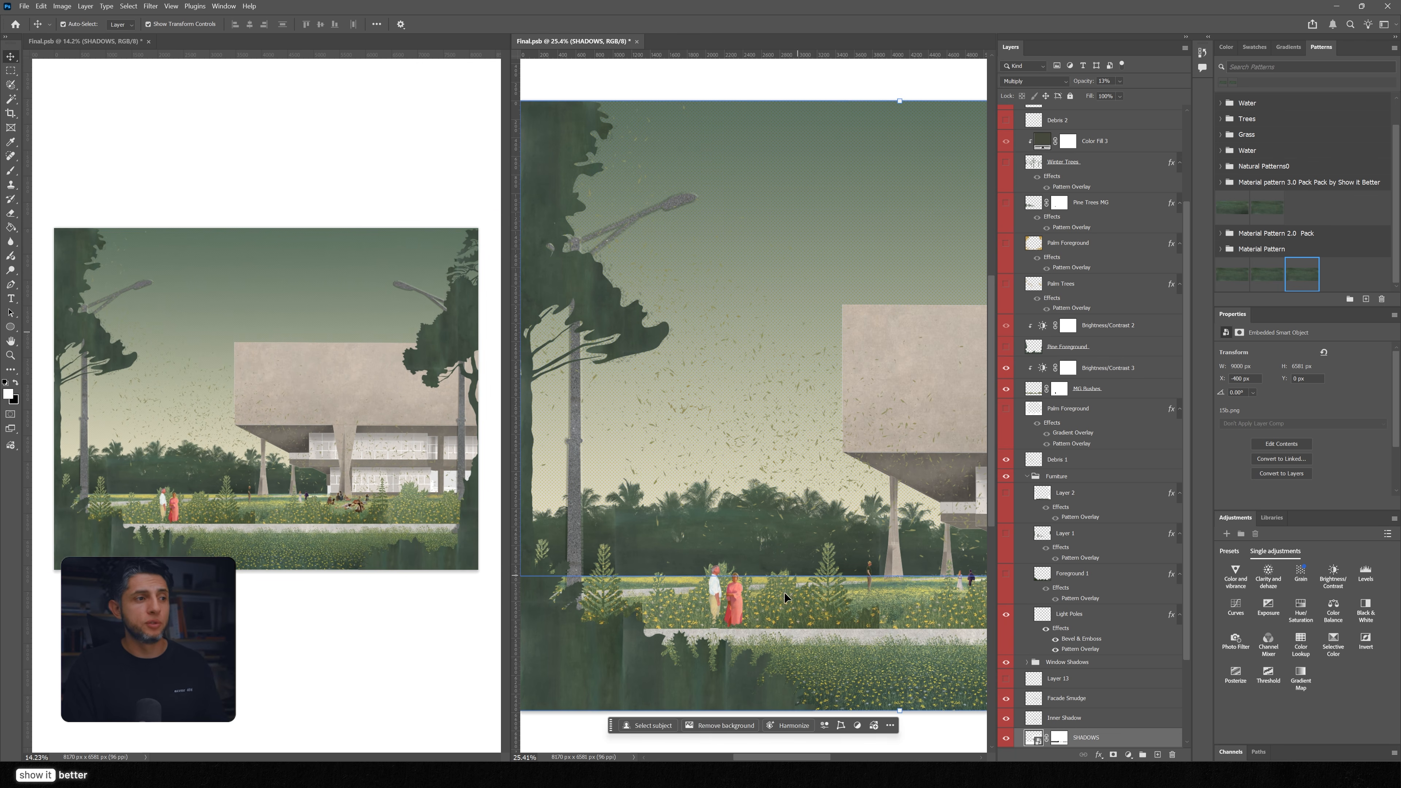
scroll(783, 593, "up", 4)
scroll(1104, 276, "up", 3)
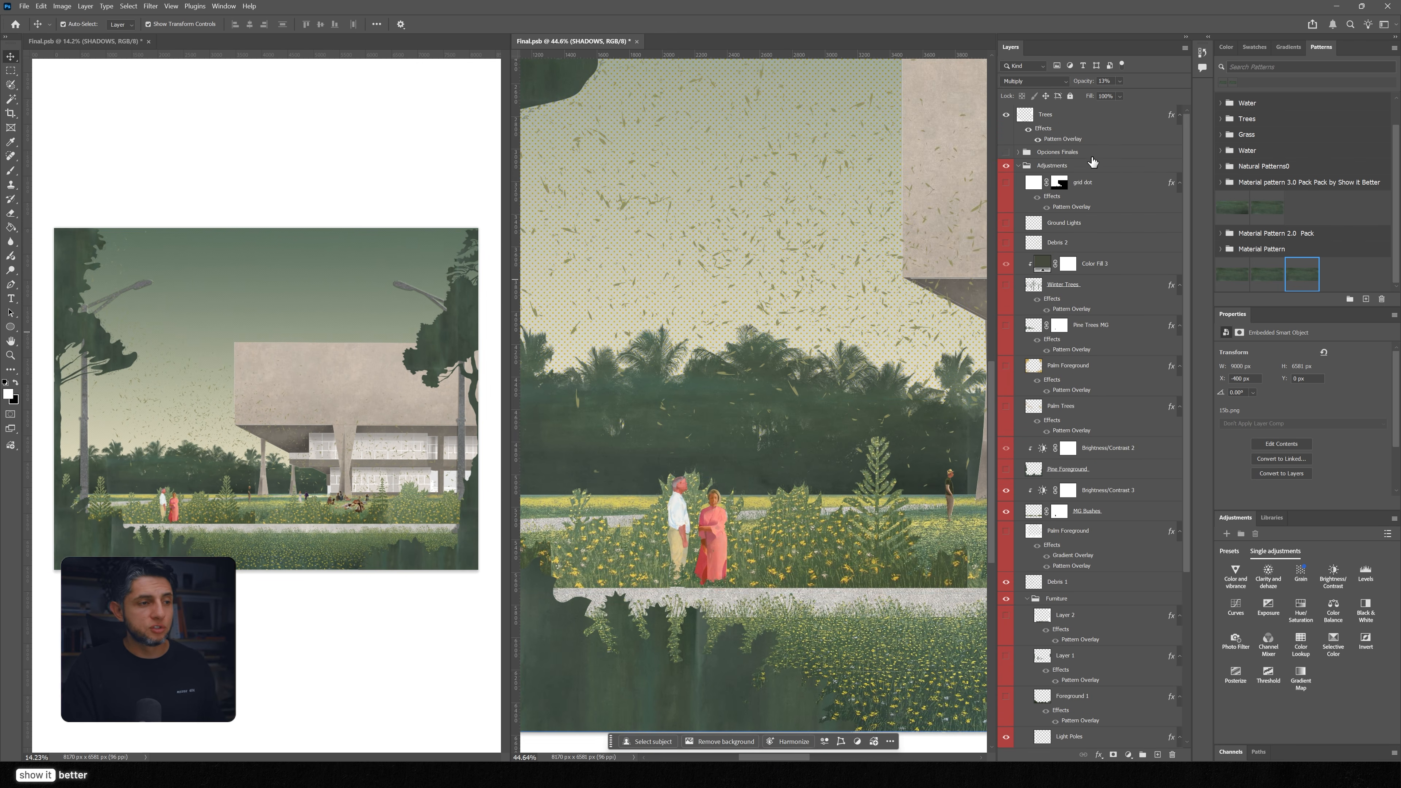
Stamp more foliage along the foreground on the Trees layer with the current foliage brush
left_click(1081, 114)
key("b")
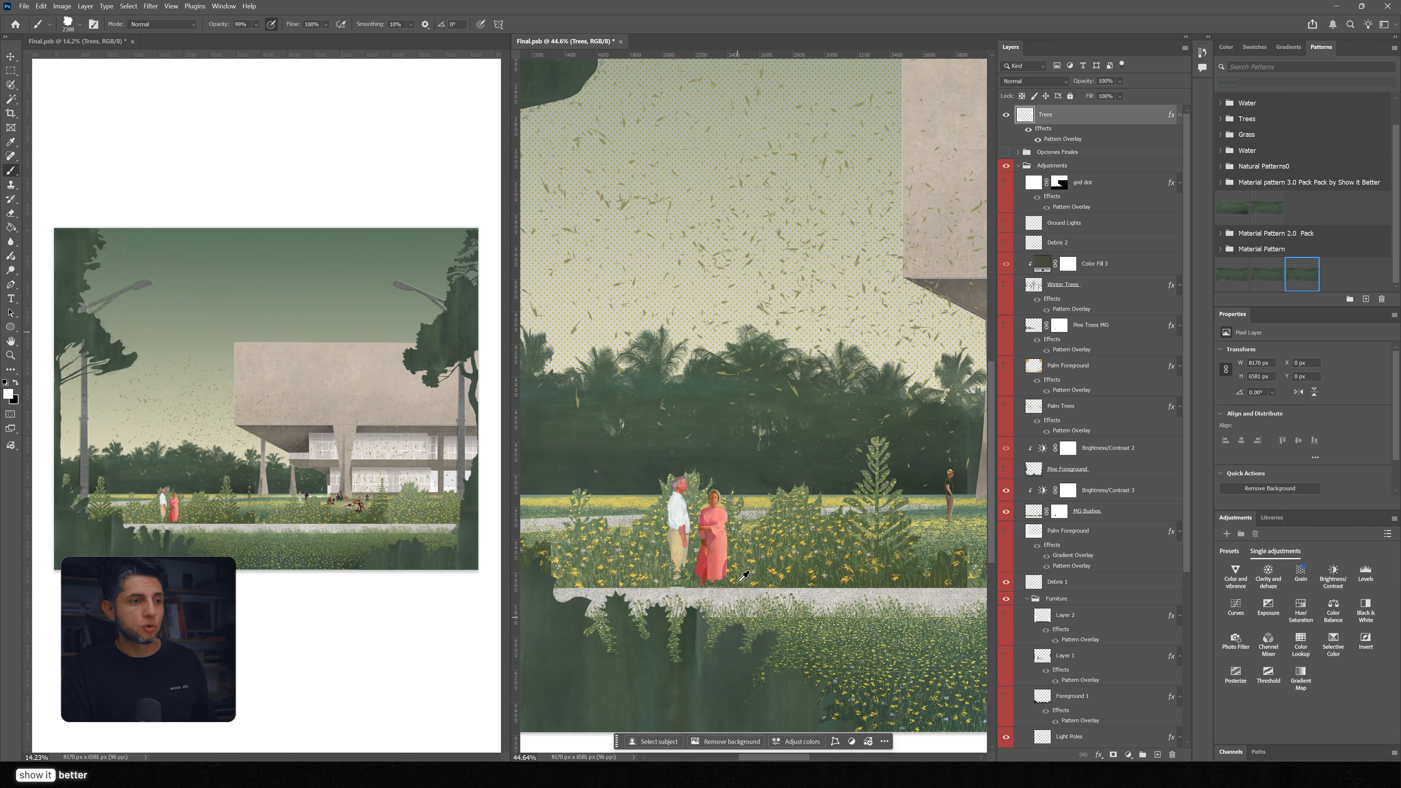
left_click(752, 683)
left_click_drag(840, 667, 675, 527)
left_click(694, 591)
Choose a pine tree brush from the tree set and stamp several pine silhouettes along the foreground planting in front of the building
right_click(745, 449)
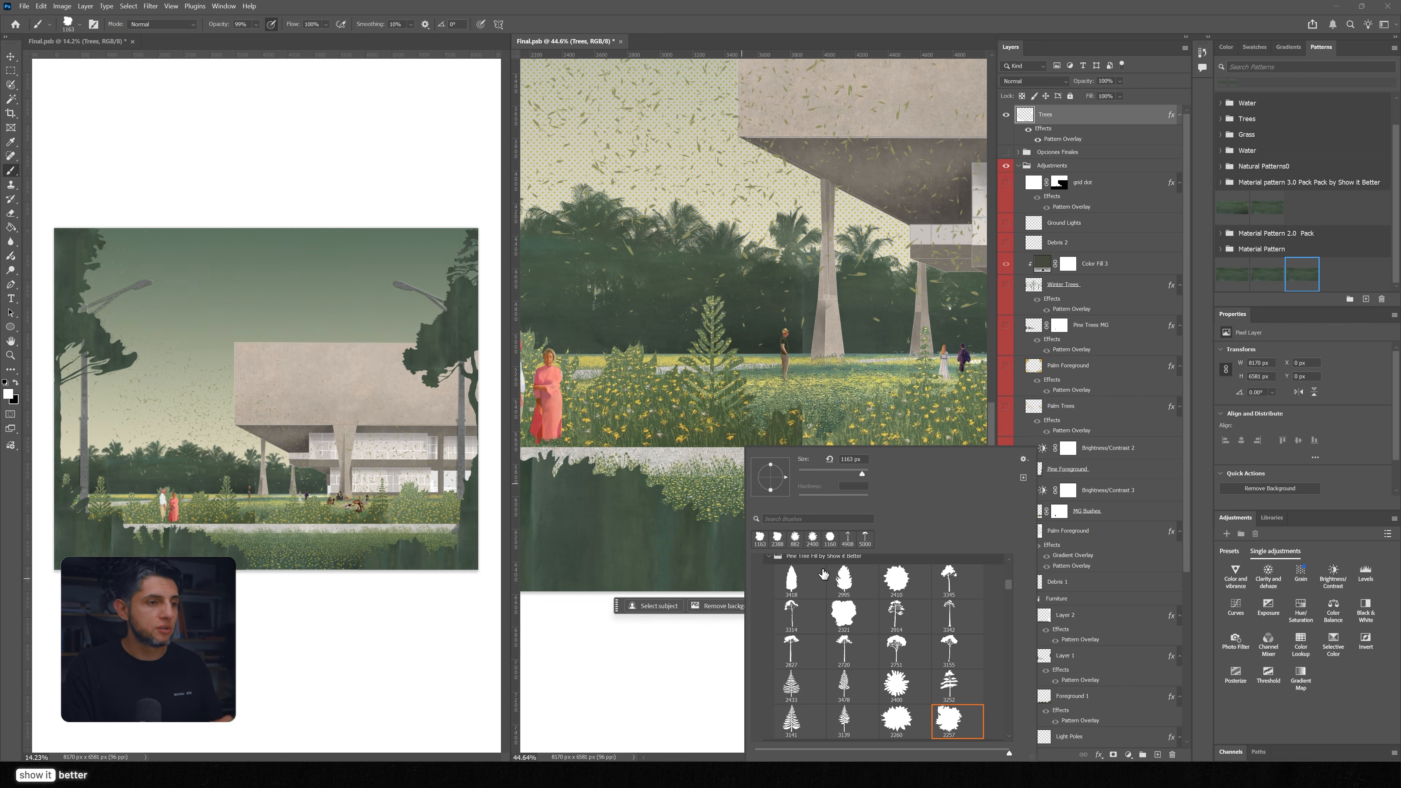
left_click(838, 682)
left_click_drag(681, 471, 598, 469)
left_click(595, 535)
scroll(710, 465, "down", 3)
scroll(650, 455, "down", 1)
left_click_drag(664, 470, 585, 488)
left_click(777, 532)
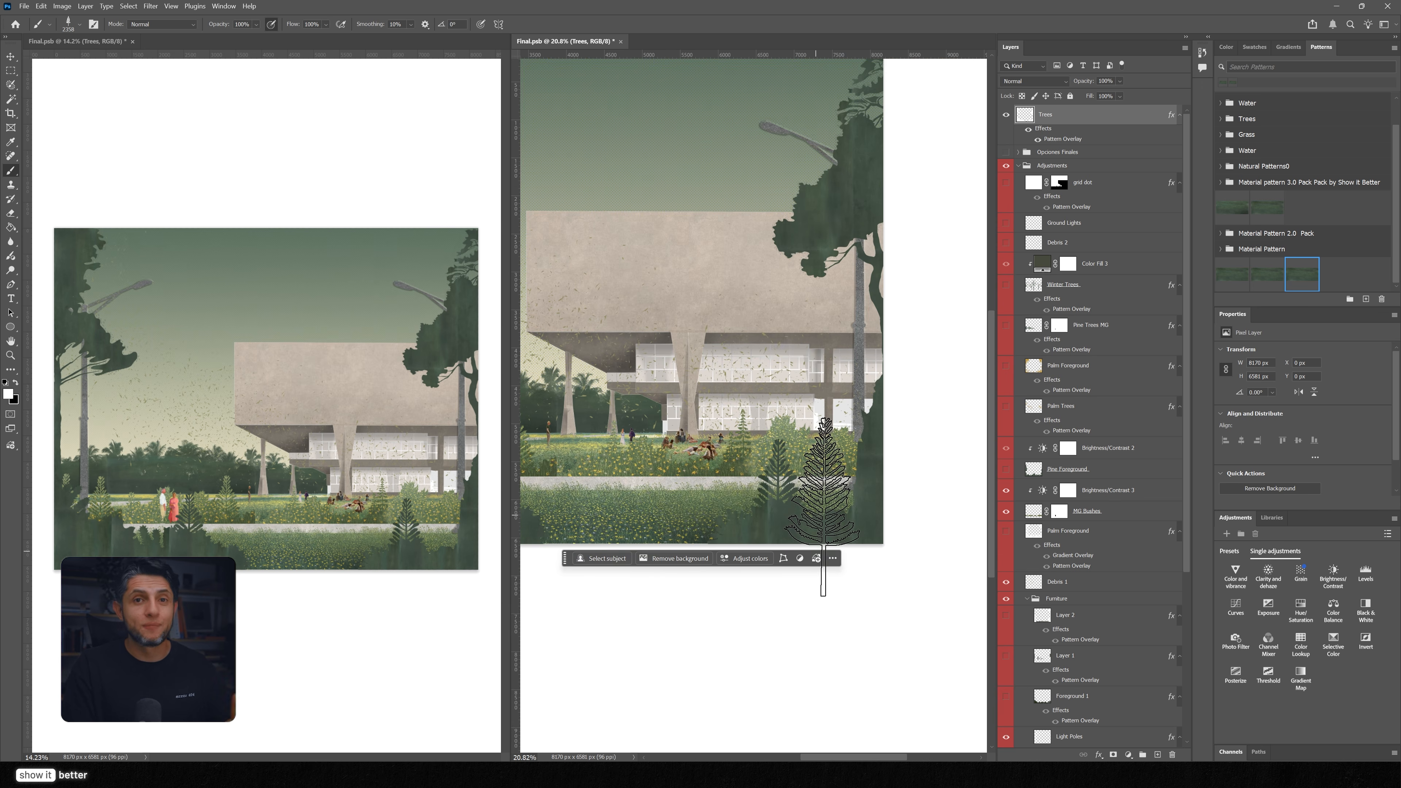
left_click(874, 489)
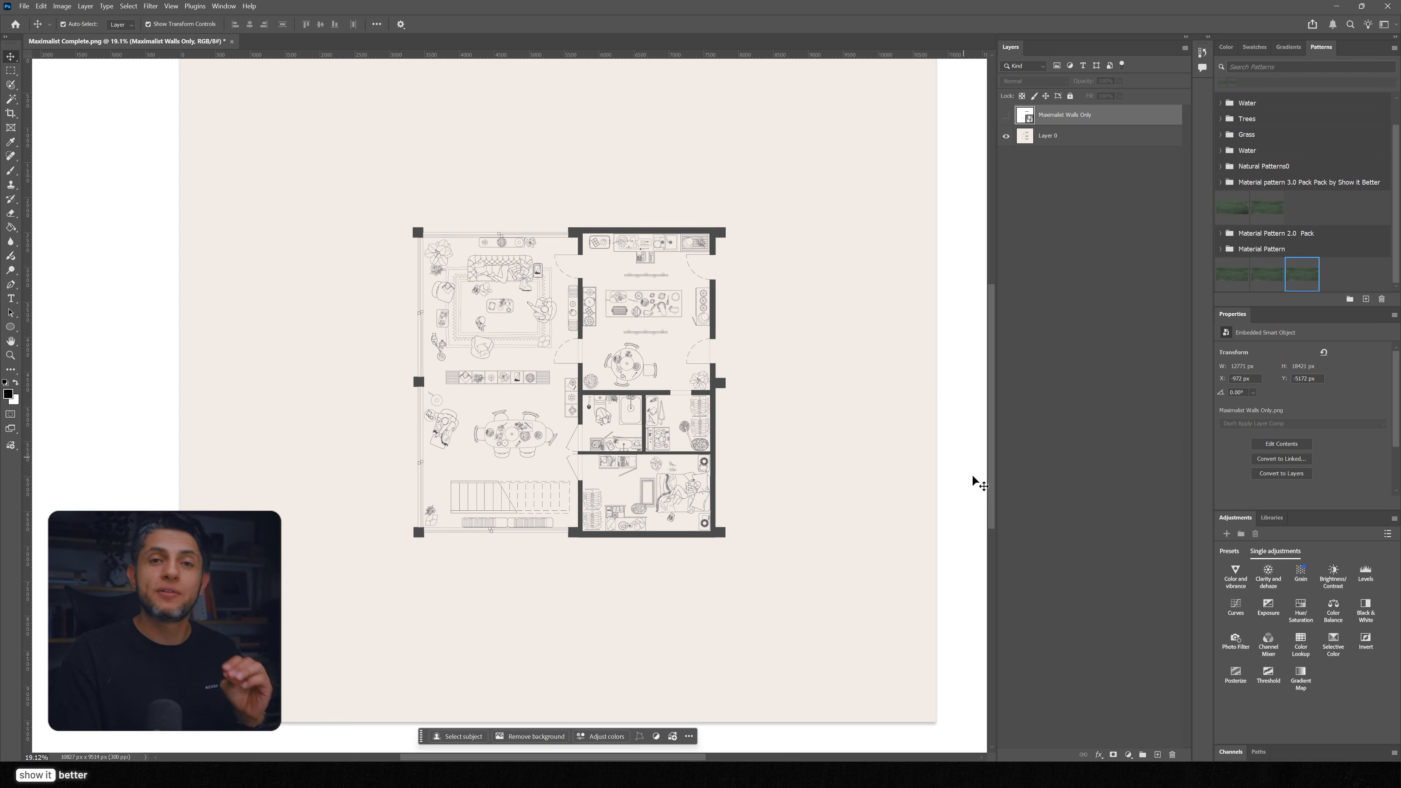
Create a new layer, select the bathroom and laundry room floors with the Magic Wand tool, and fill them white
left_click(1157, 754)
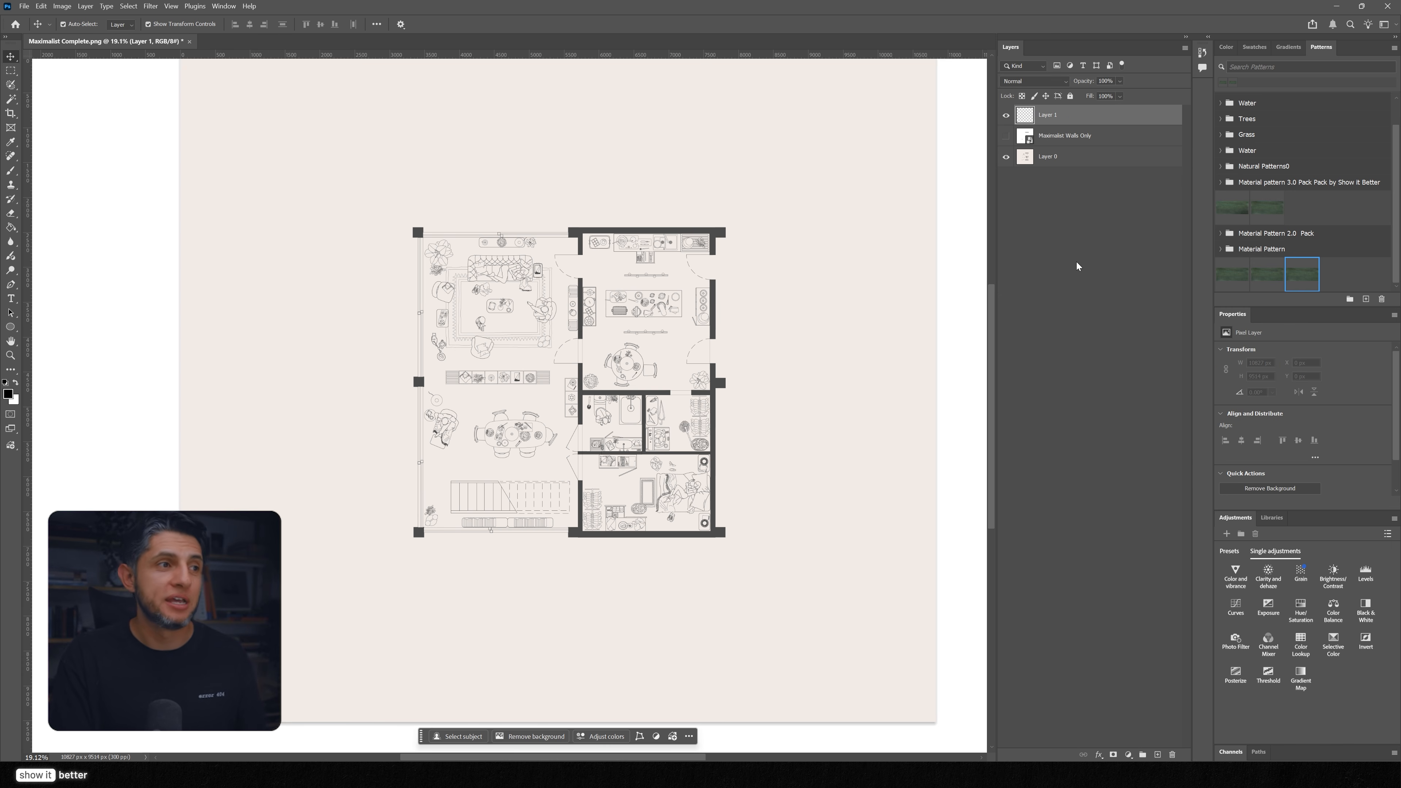
left_click(11, 99)
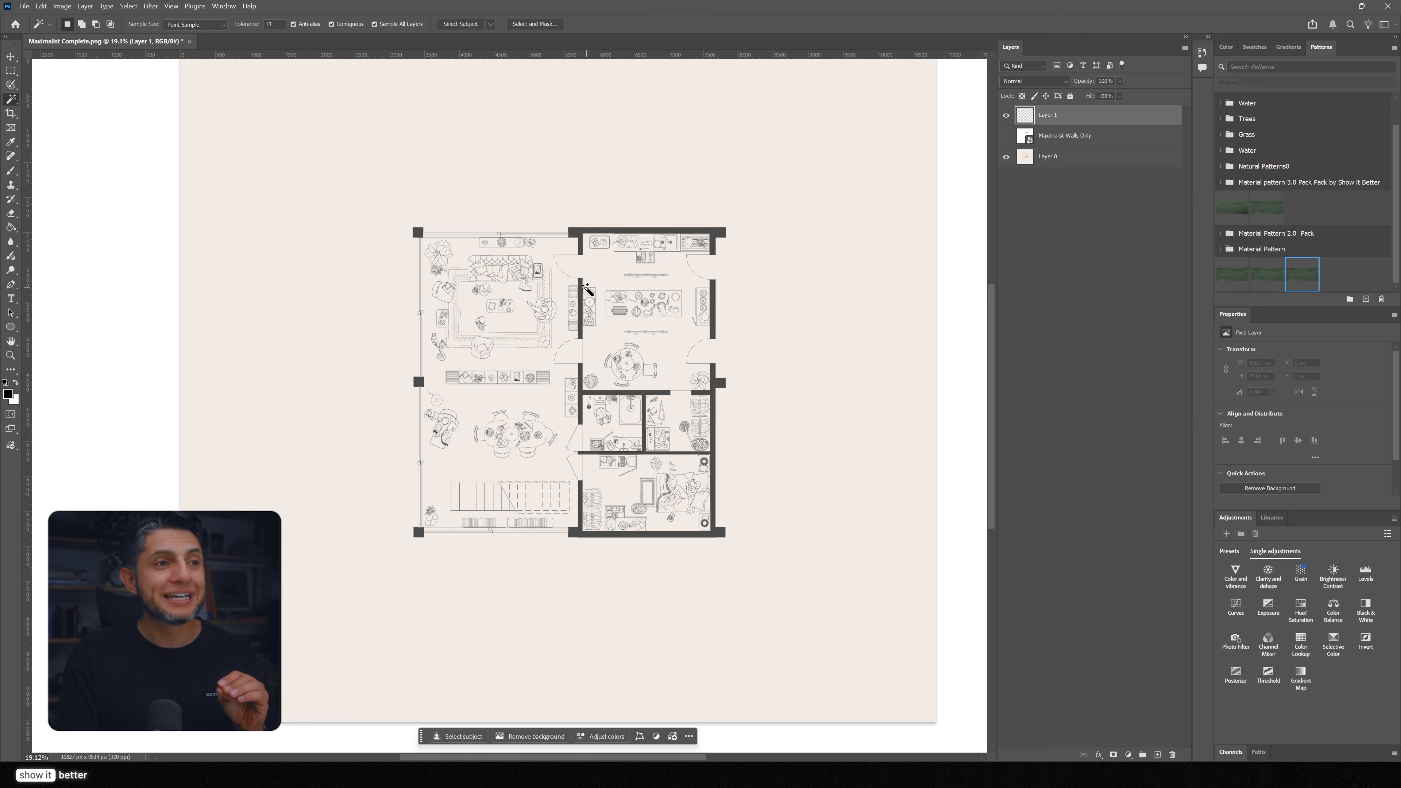
scroll(586, 289, "up", 5)
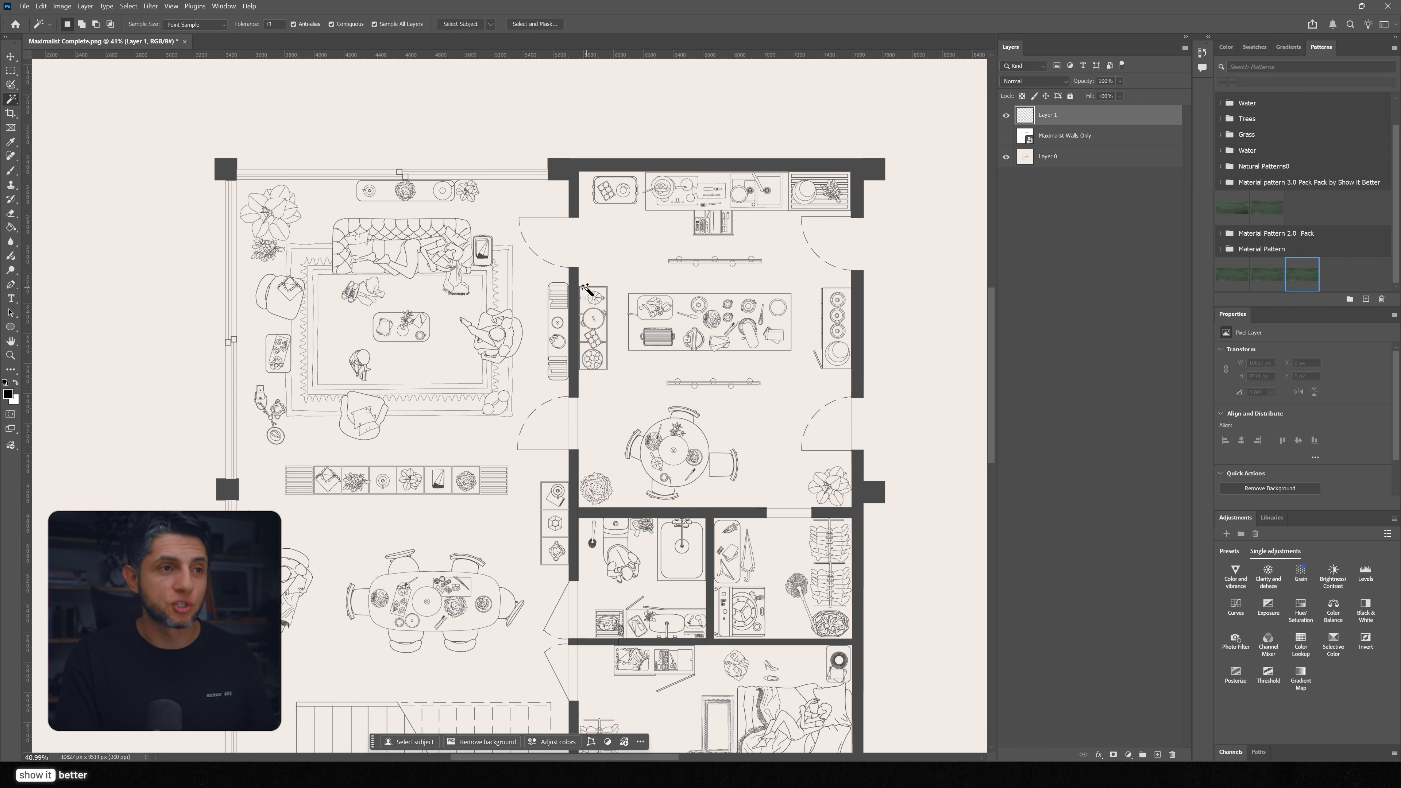
scroll(586, 288, "up", 1)
scroll(606, 359, "down", 2)
left_click(643, 484)
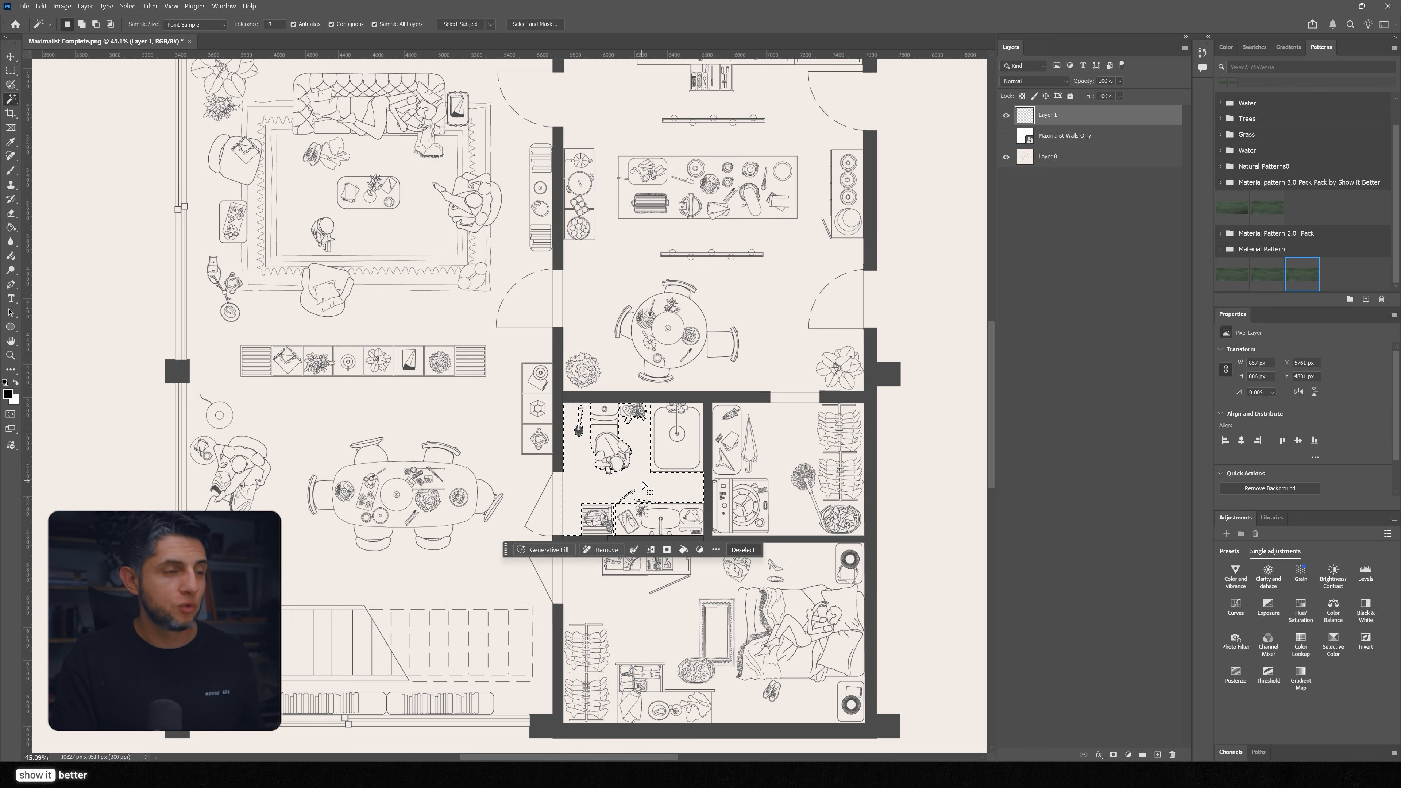
left_click(777, 458, "shift")
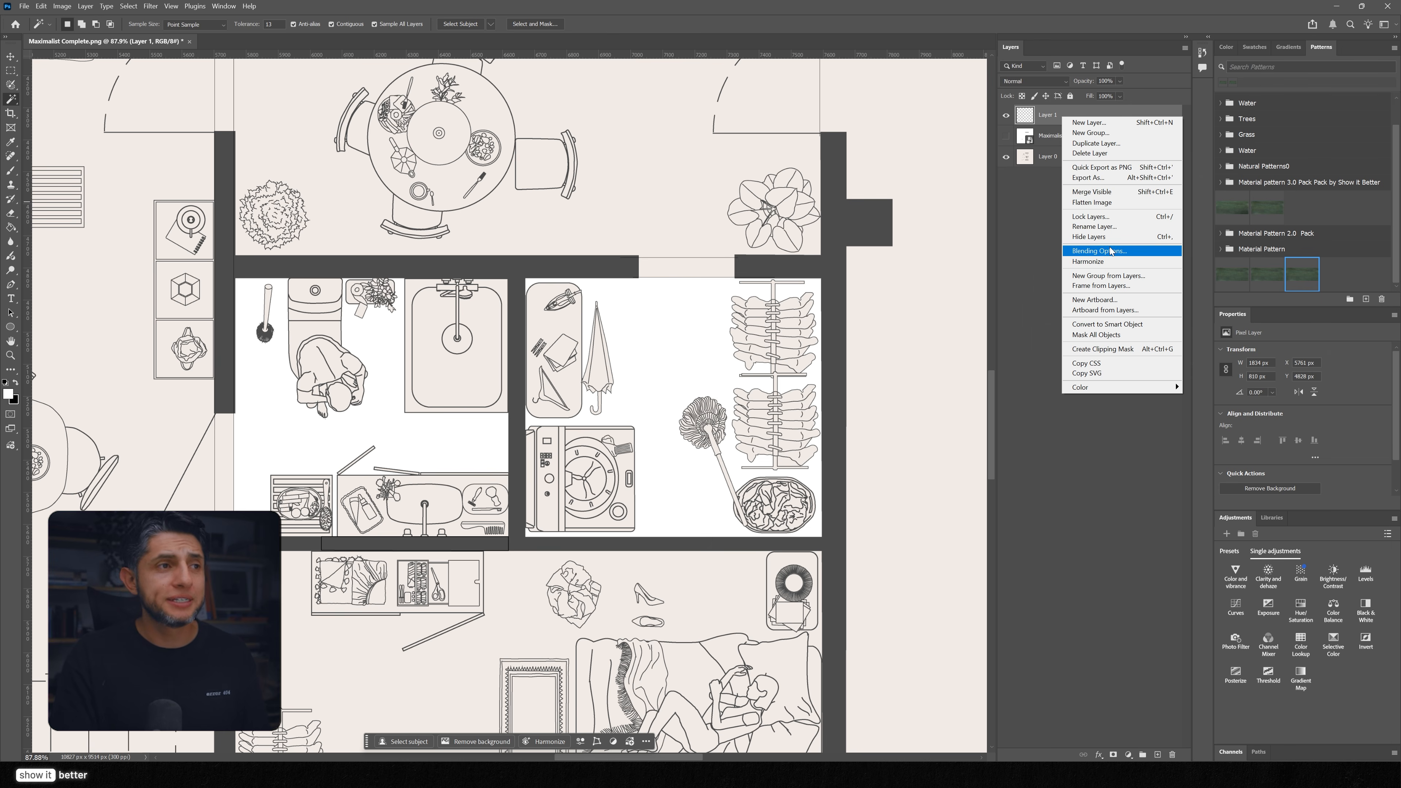
Apply a Pattern Overlay to Layer 1 using a hexagonal tile pattern from the Material pattern group, scaled down to small floor tiles
left_click(1110, 251)
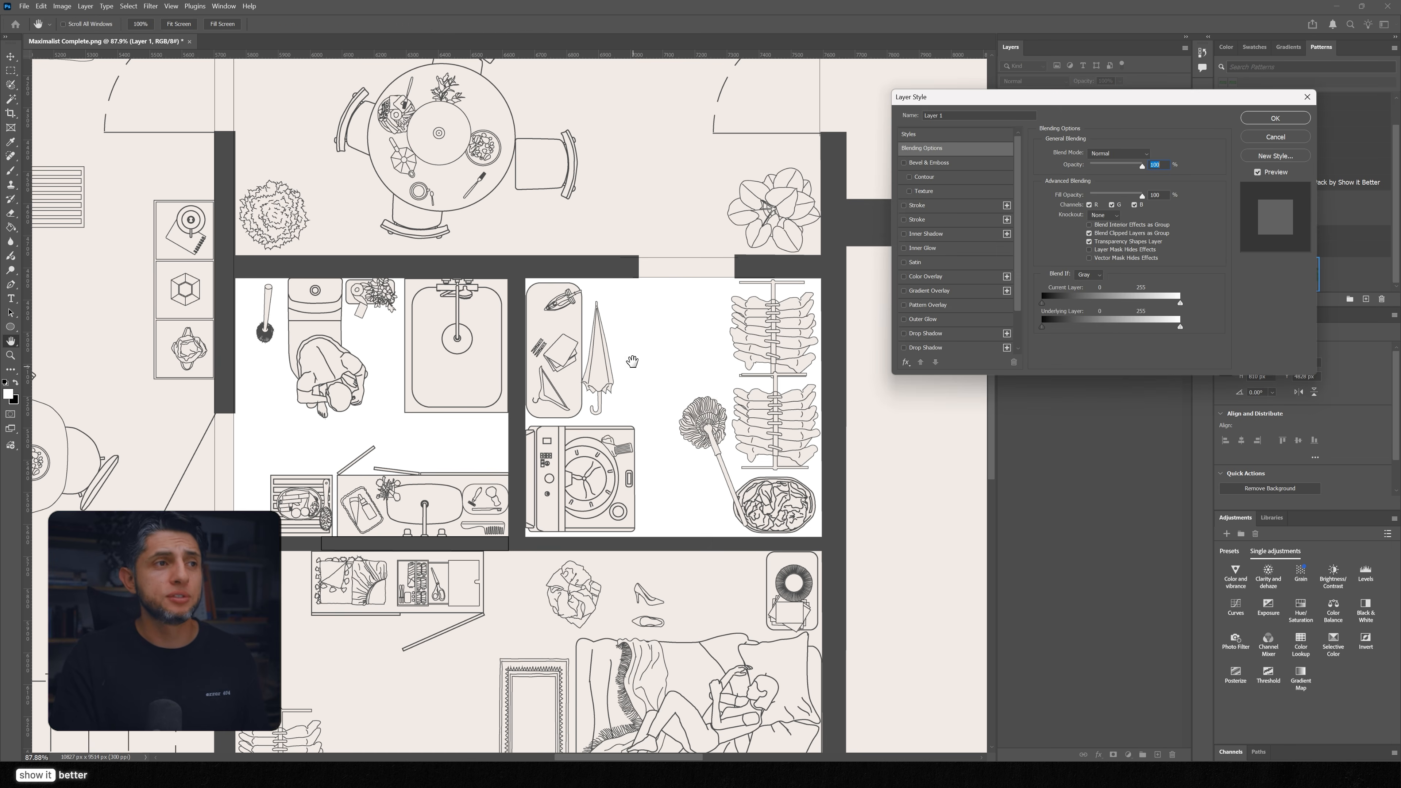
left_click(926, 305)
left_click(1083, 200)
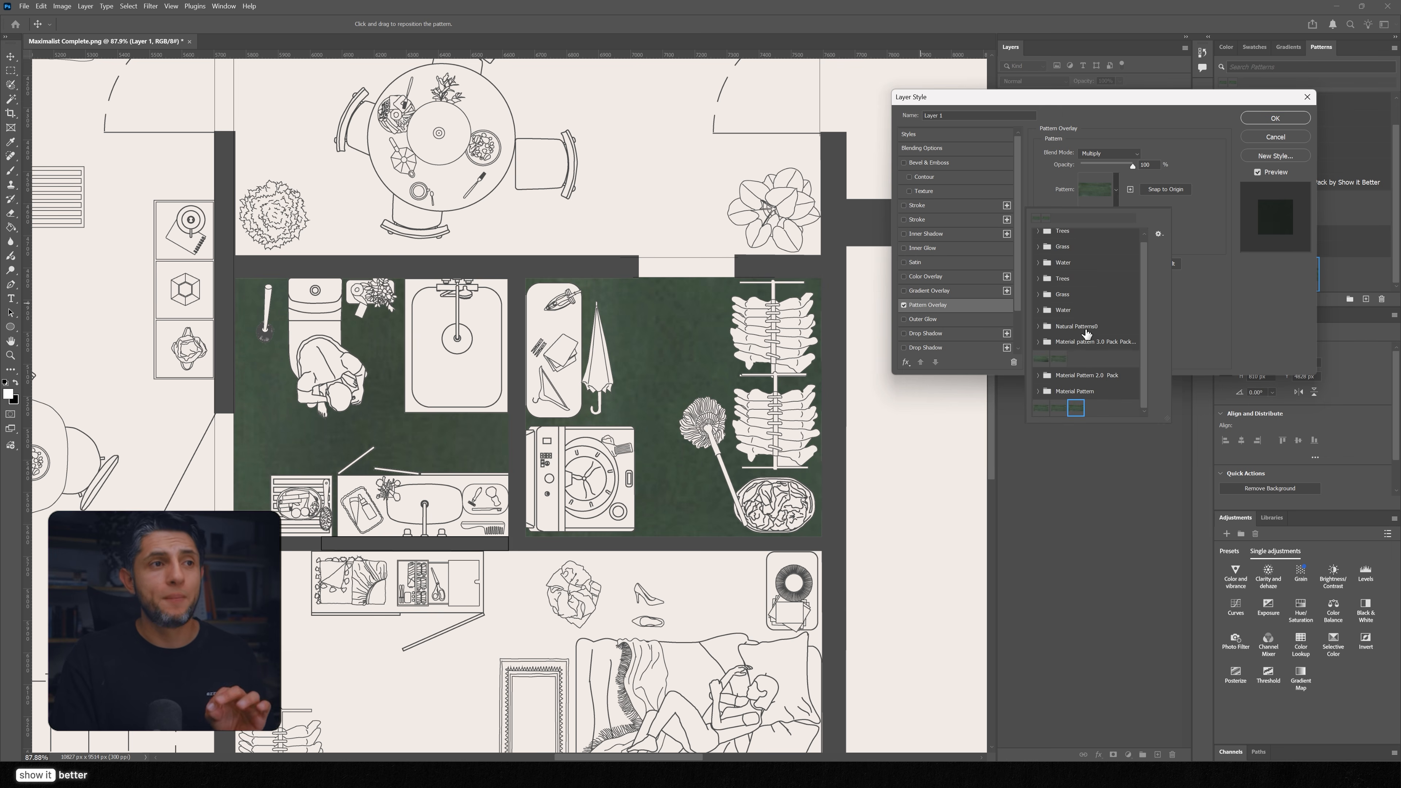
scroll(1051, 382, "down", 1)
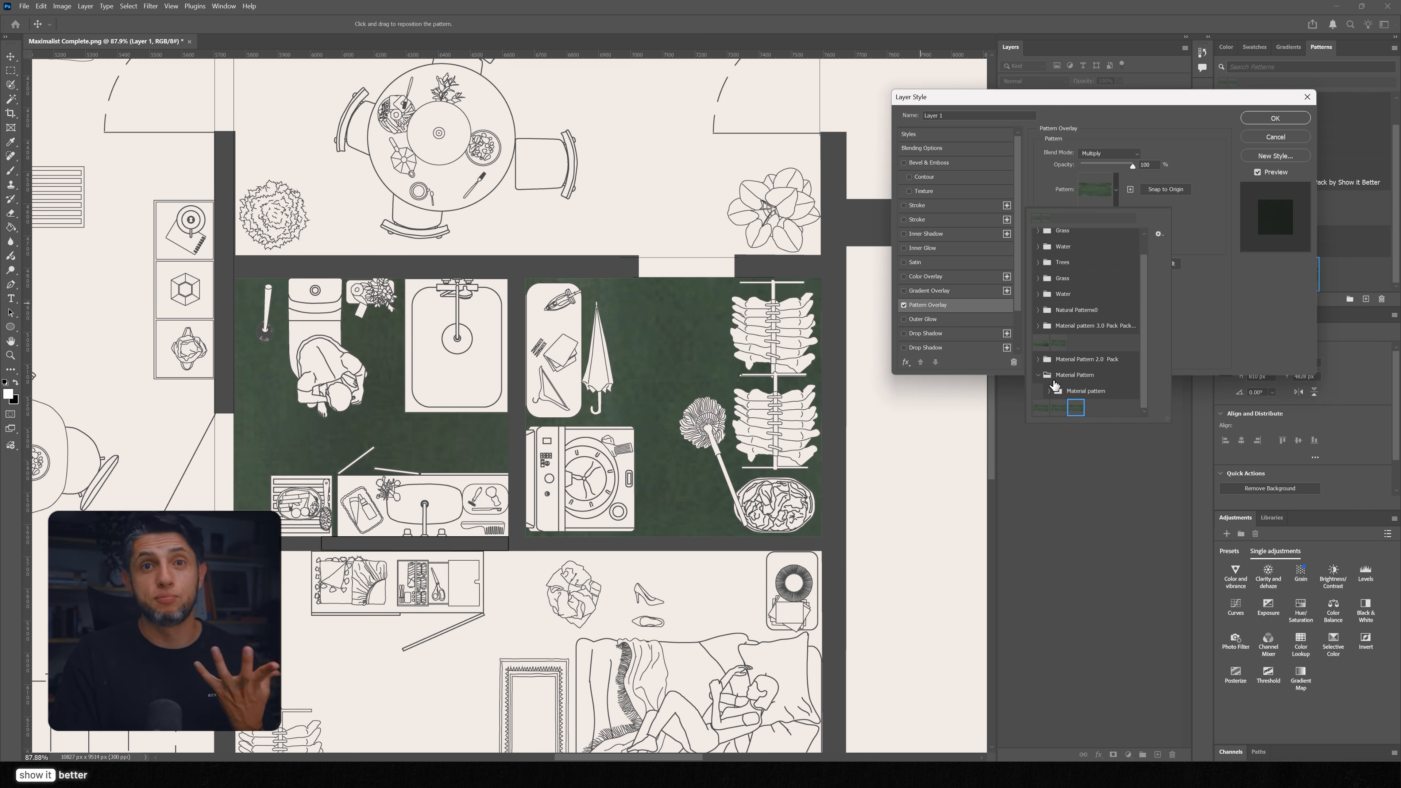
scroll(1062, 380, "down", 3)
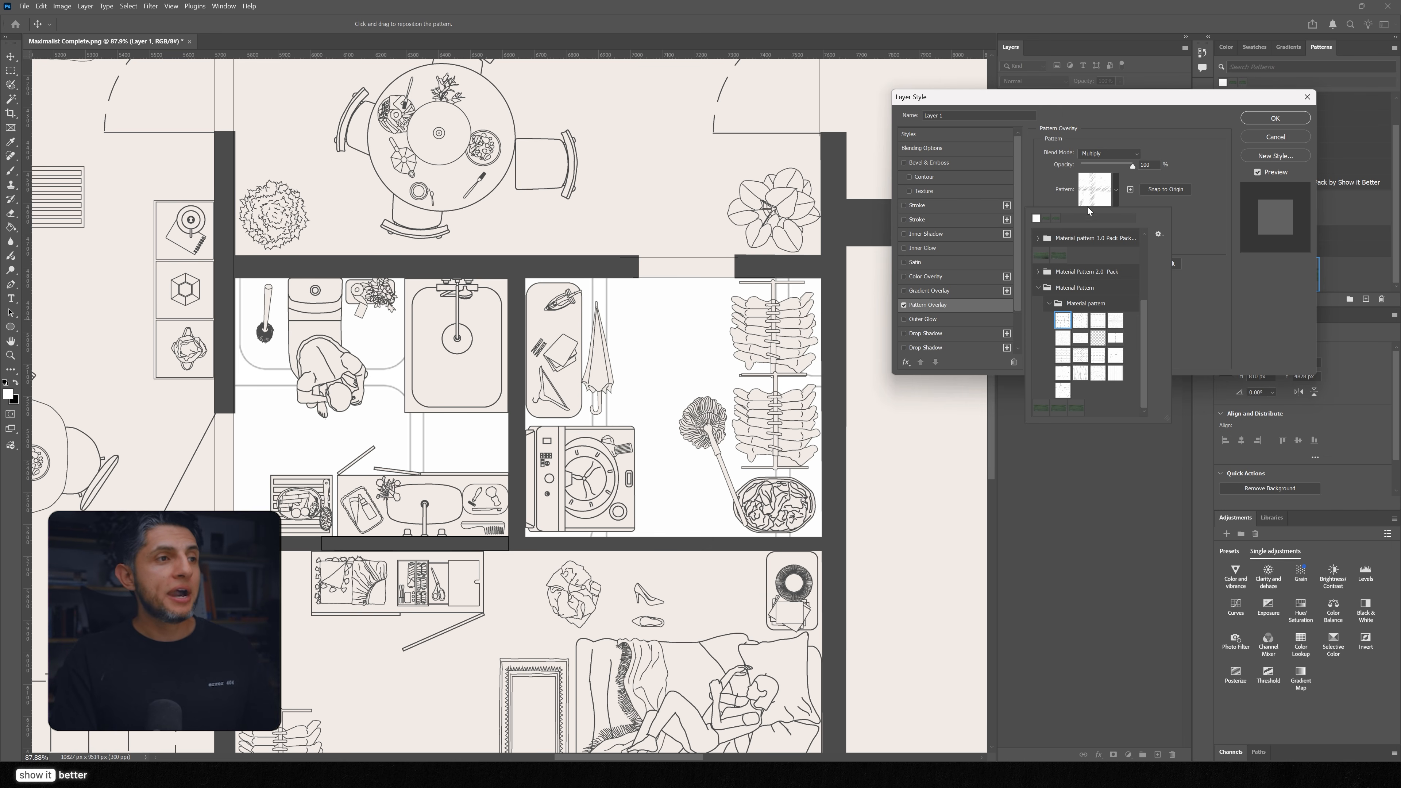
left_click(1092, 187)
left_click_drag(1101, 242, 1060, 241)
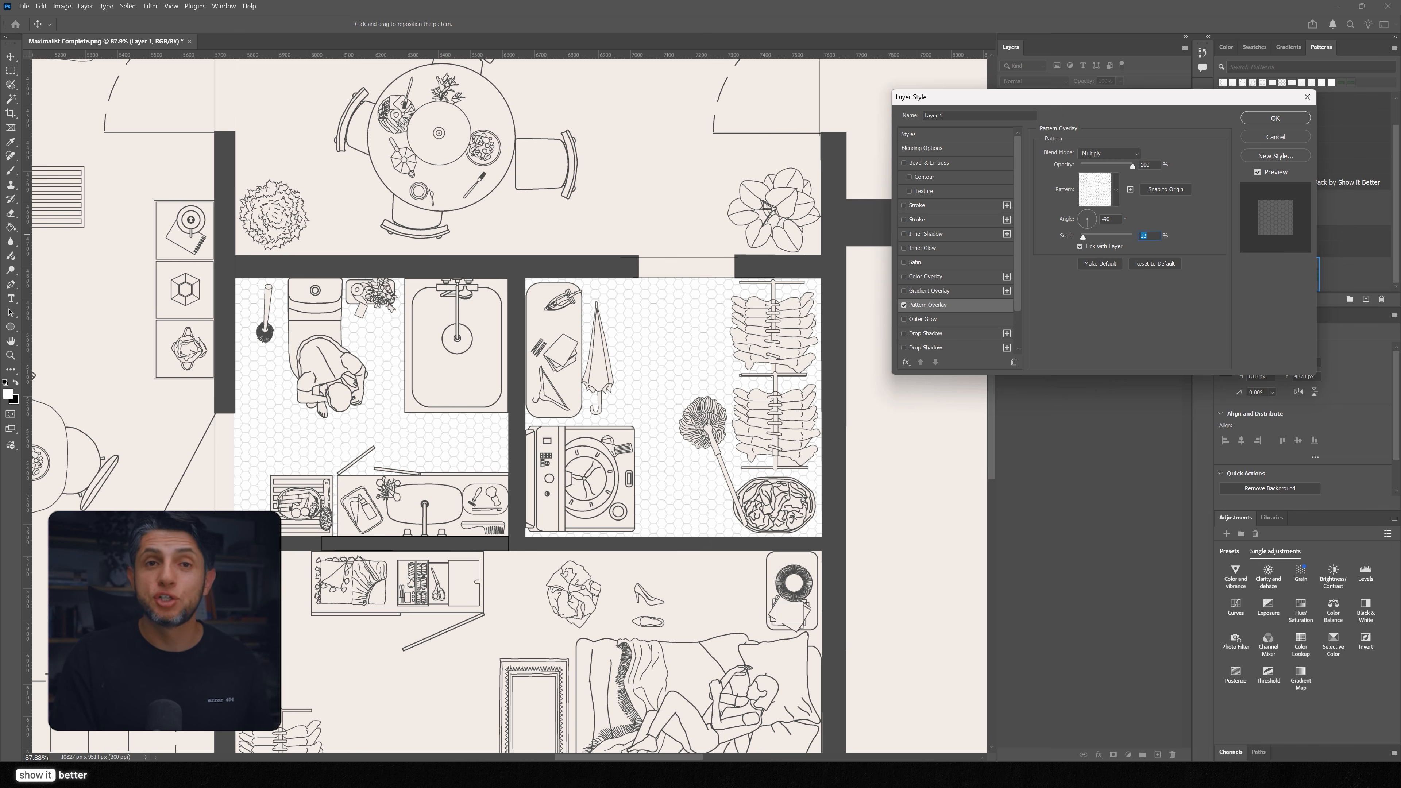
left_click(1274, 118)
Set Layer 1's blending mode to Multiply and duplicate the layer three times to strengthen the tile lines
left_click(1048, 83)
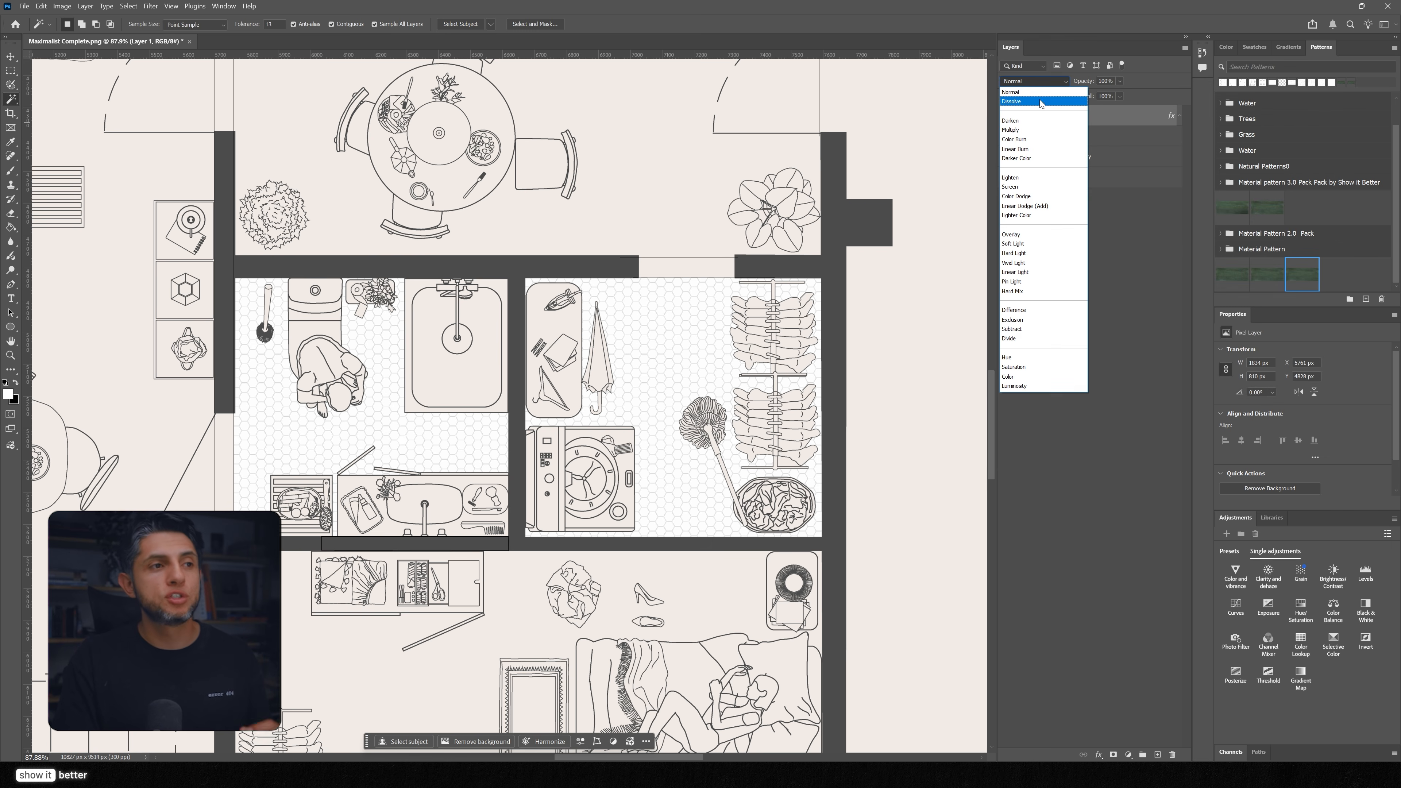
left_click(1025, 129)
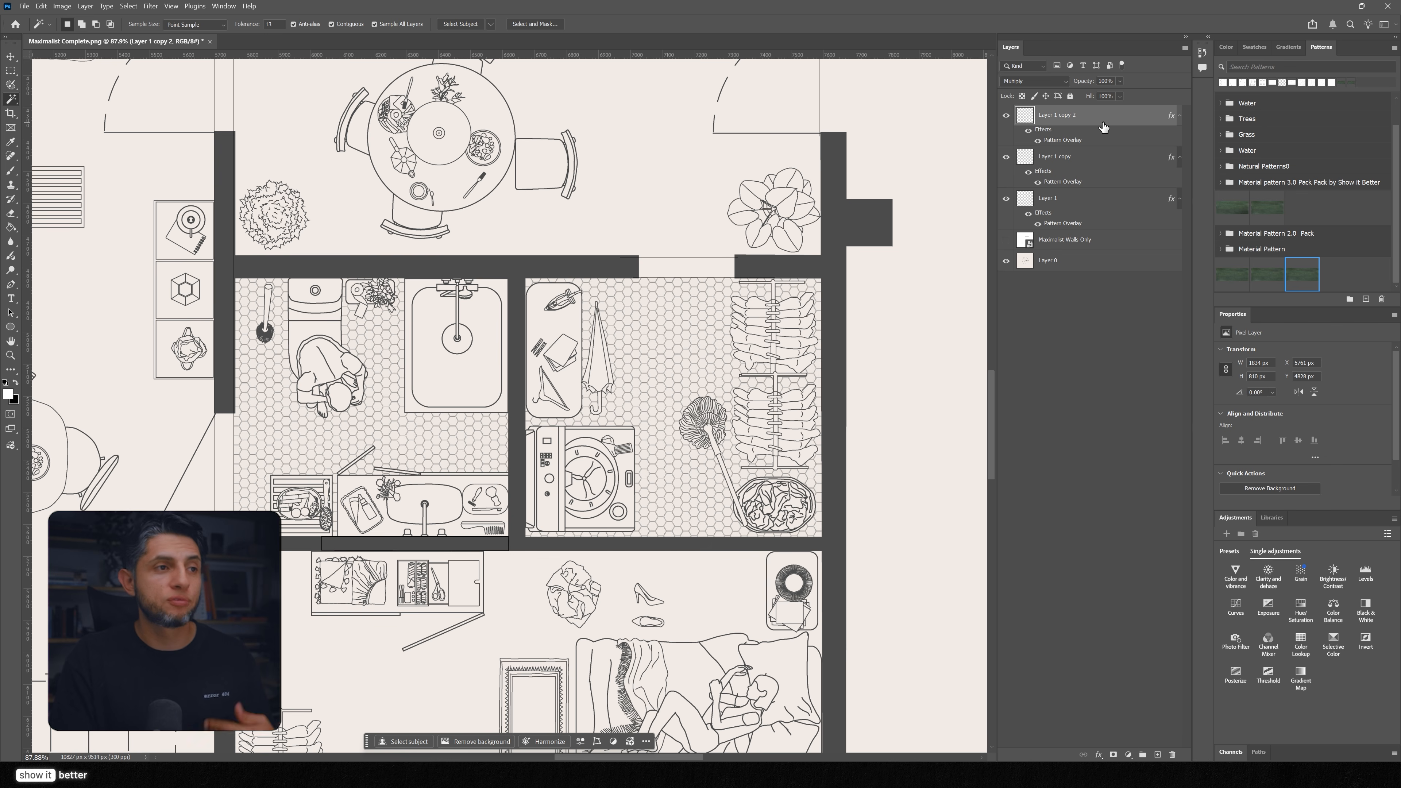
key("v")
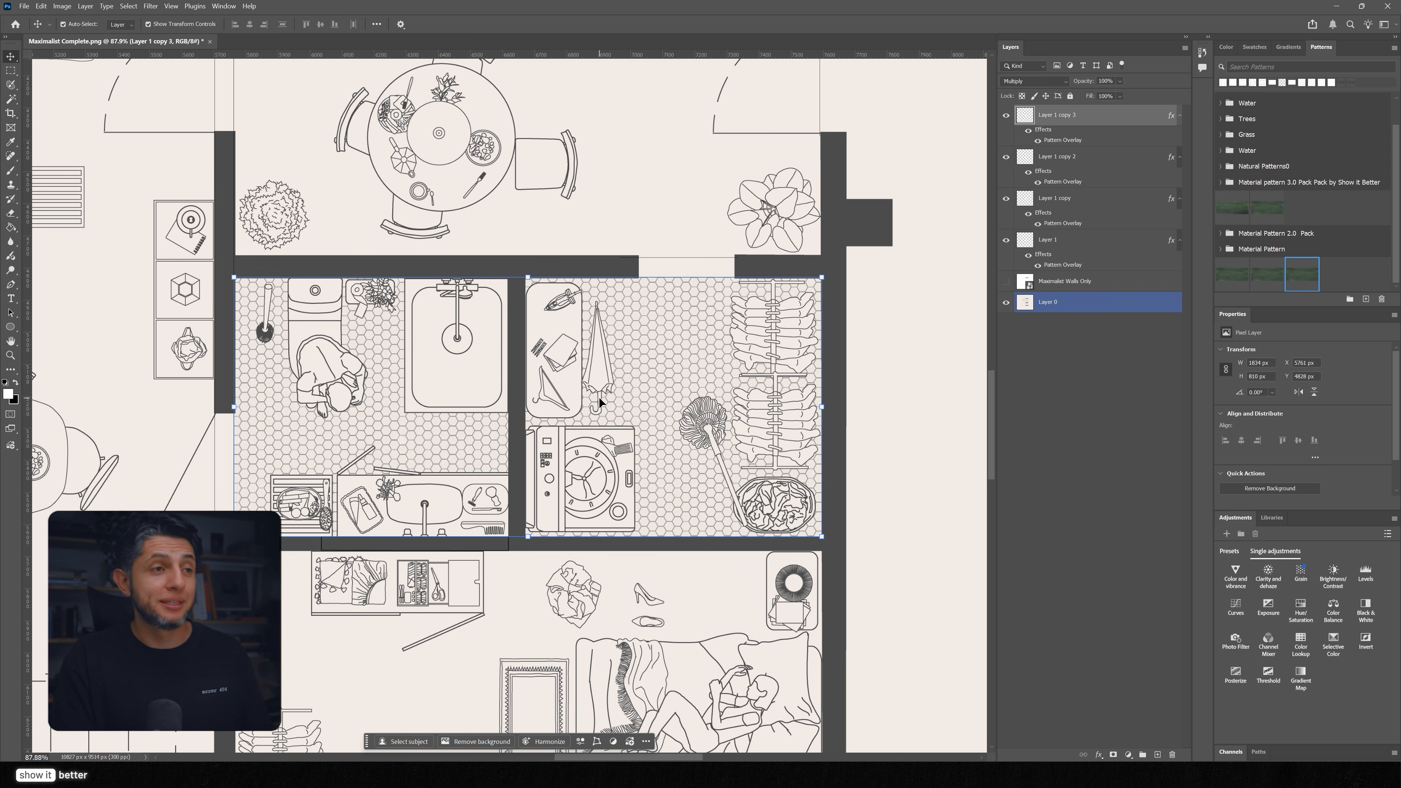
scroll(679, 407, "down", 1)
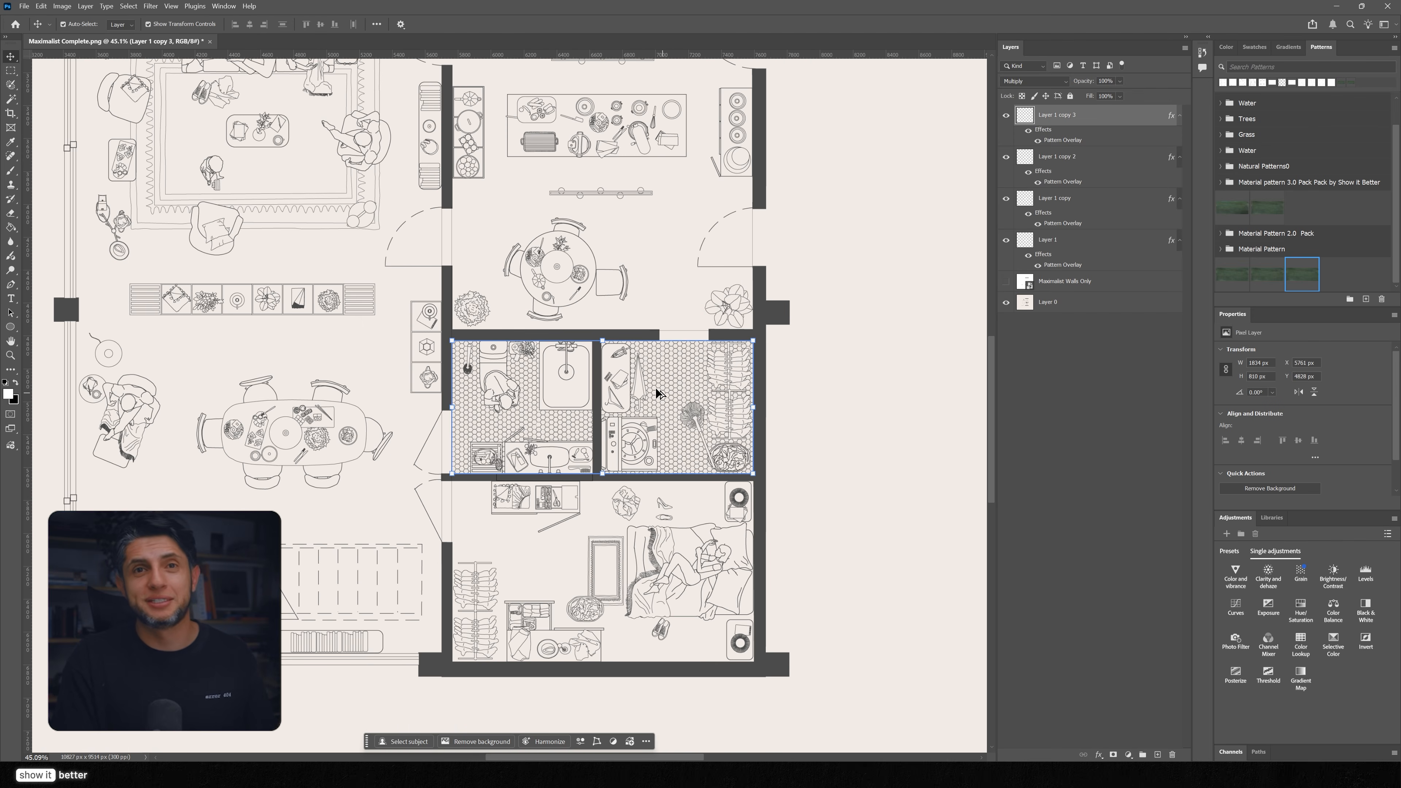
scroll(737, 330, "down", 3)
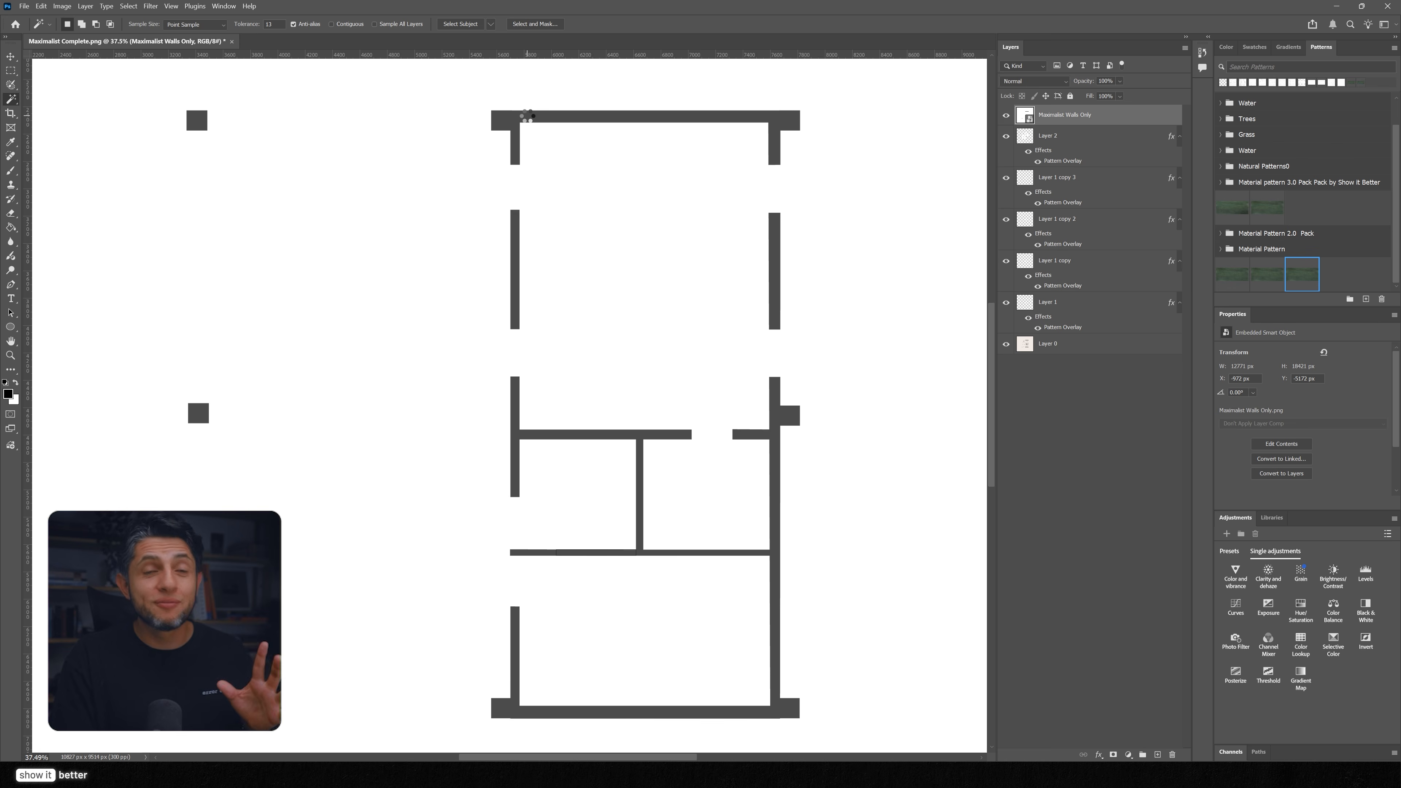
Copy the dark walls from Maximalist Walls Only onto a new layer and delete the Maximalist Walls Only layer
left_click(529, 120)
key("ctrl+j")
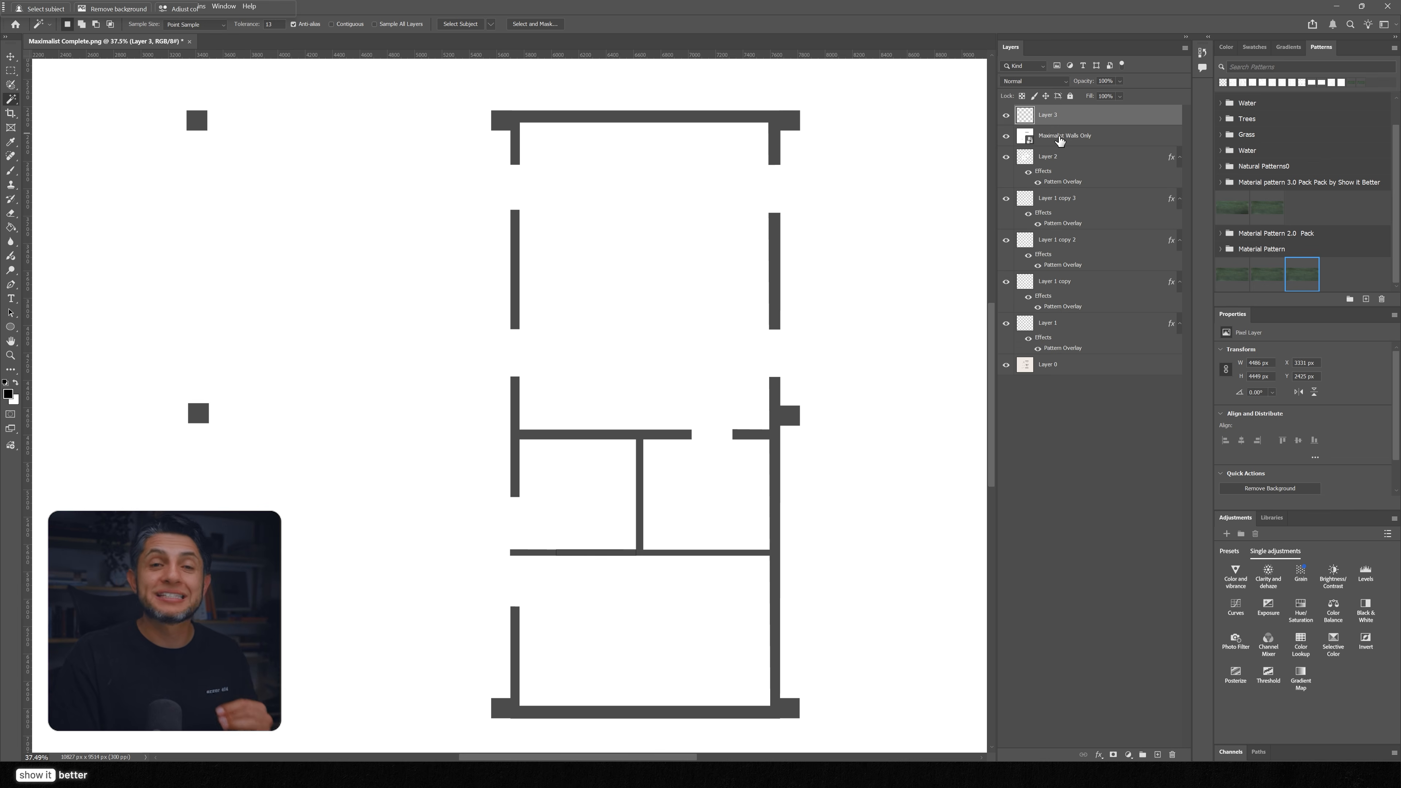
left_click(1059, 138)
key("Delete")
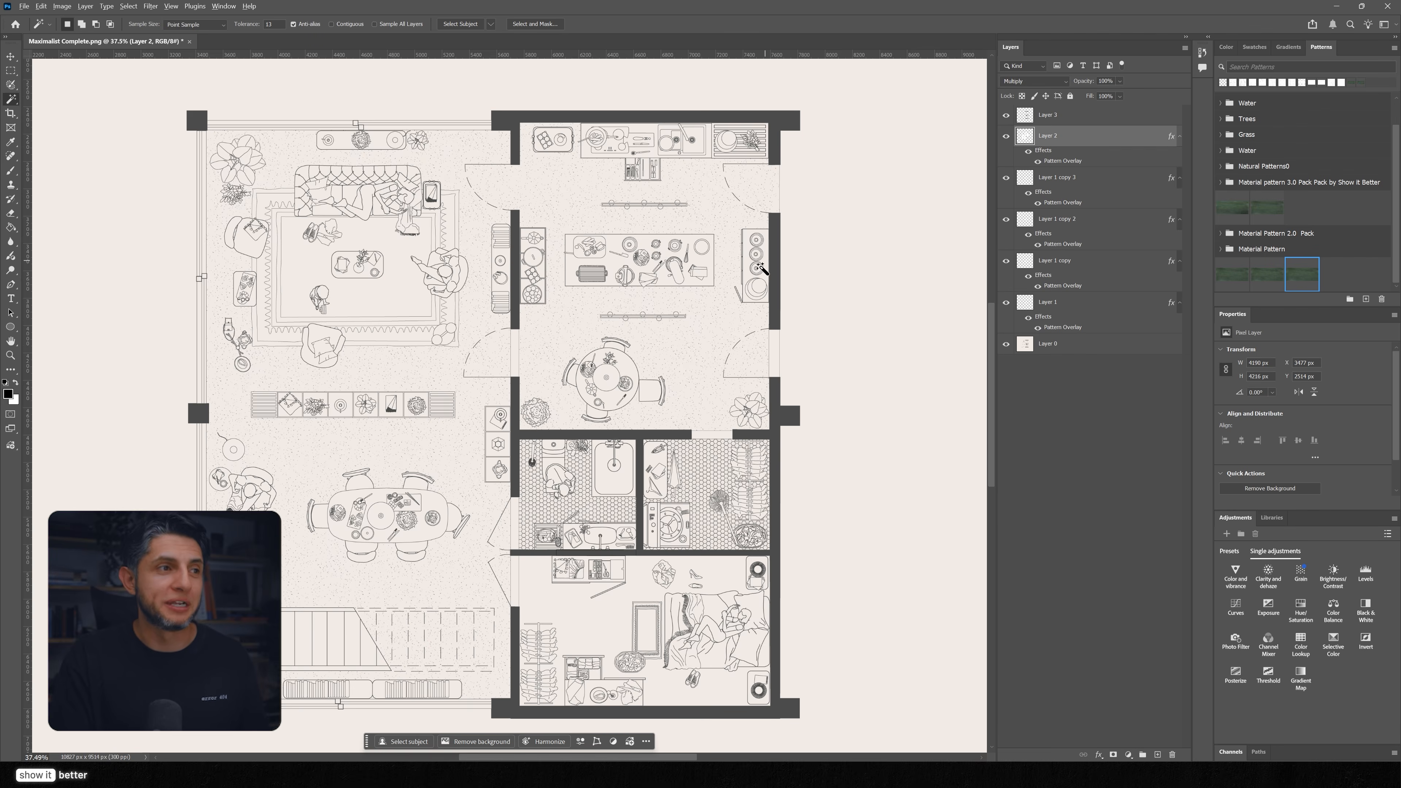
scroll(762, 269, "down", 4)
scroll(762, 269, "up", 1)
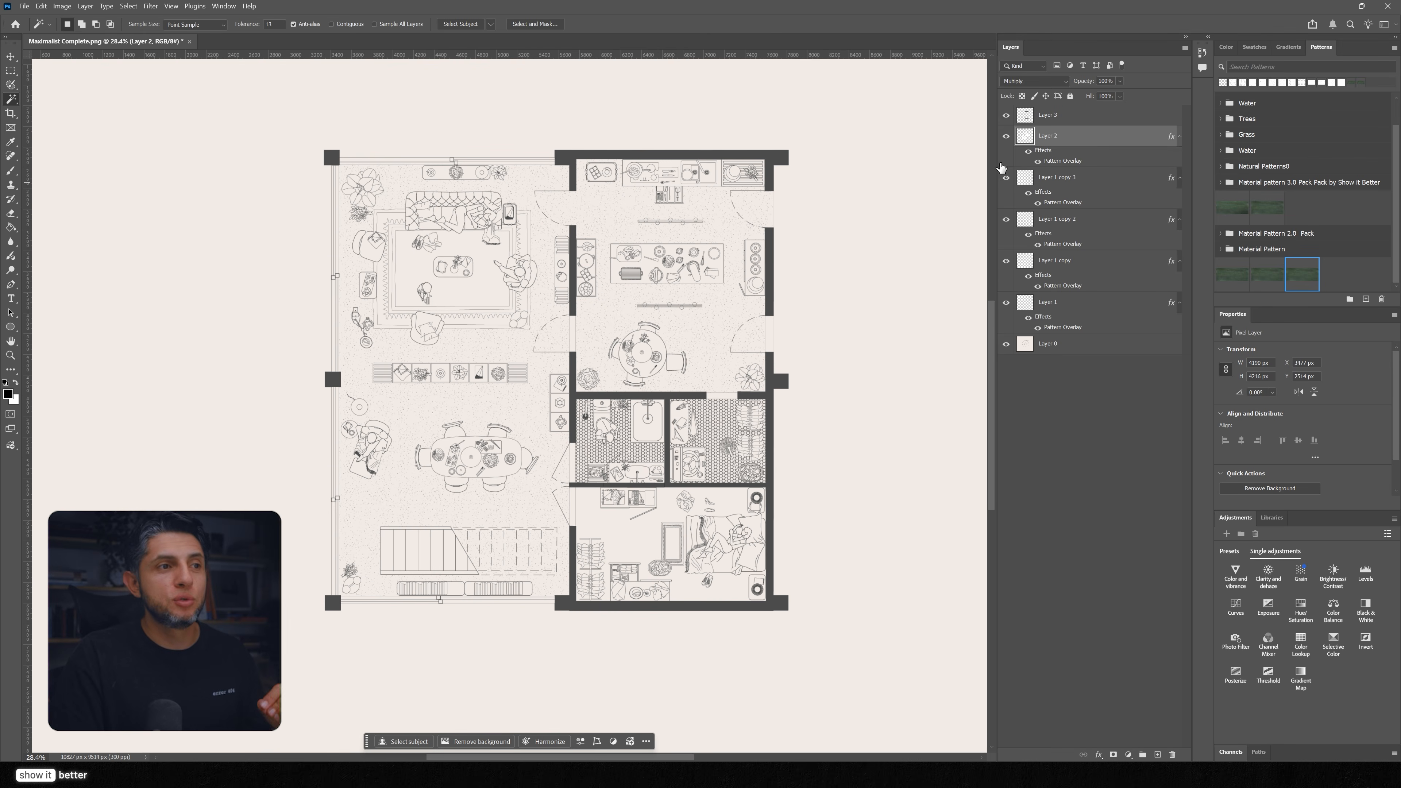
left_click(1006, 115, "alt")
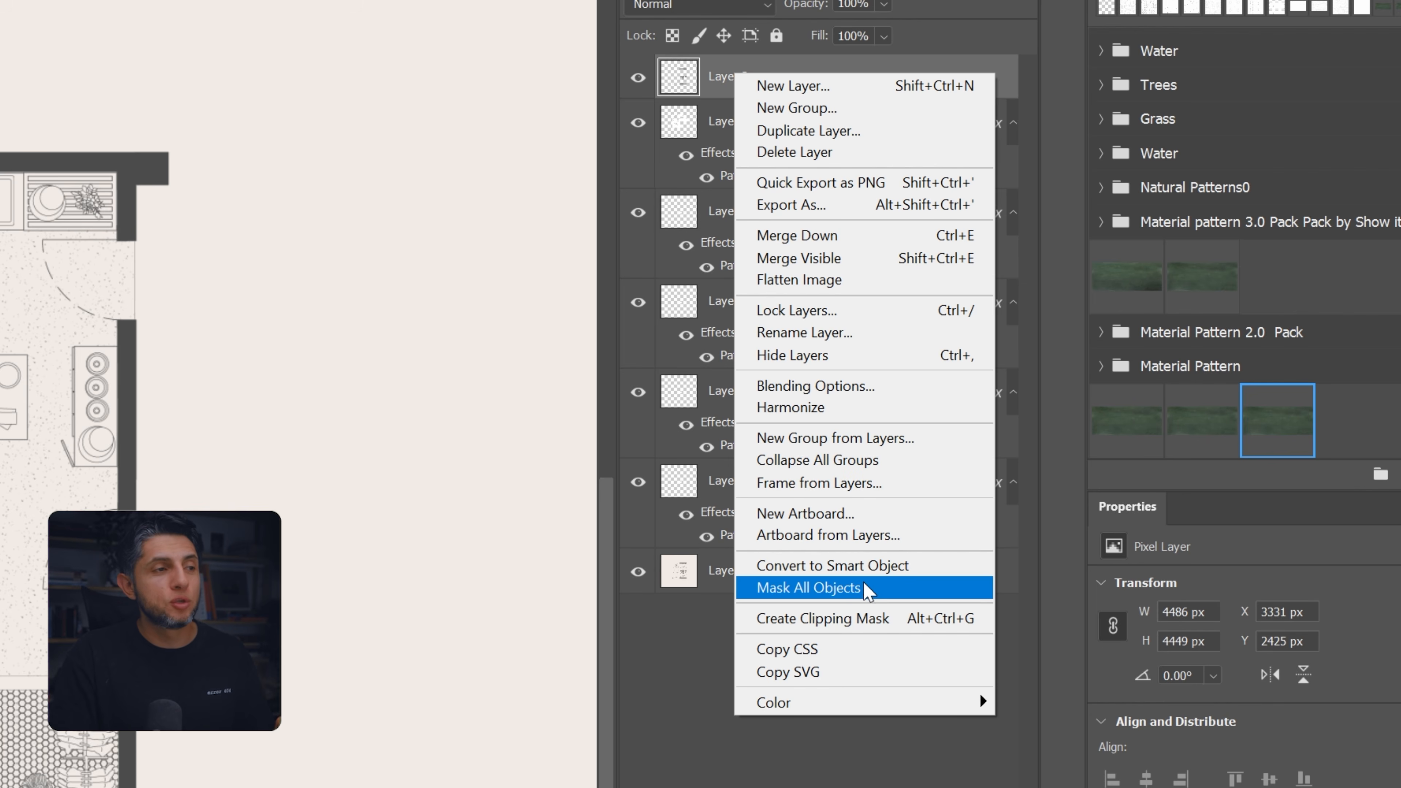
Add a Drop Shadow to the extracted walls layer and remove the surplus Drop Shadow entries from its effects list
left_click(848, 389)
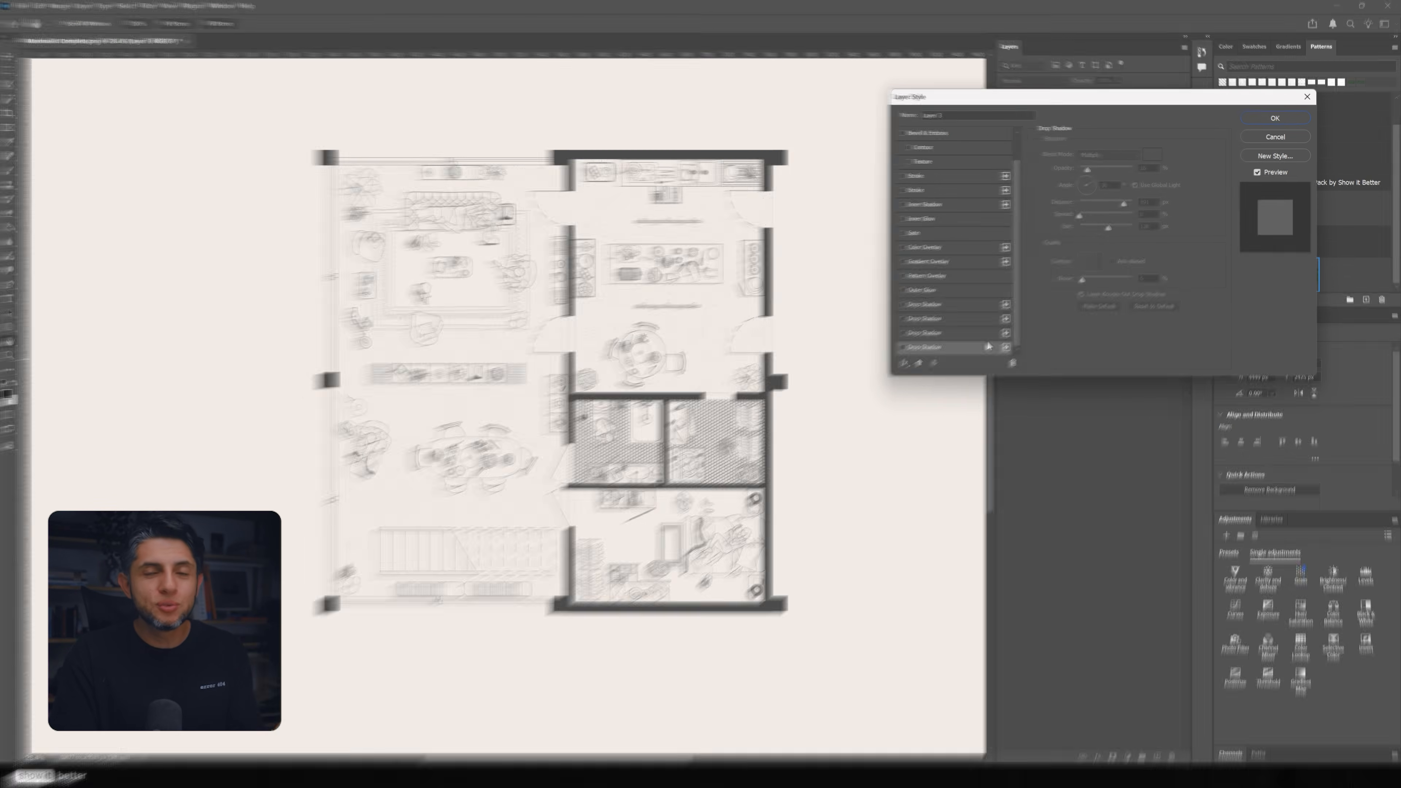
left_click(613, 577)
left_click(655, 610)
left_click(990, 347)
left_click(1013, 362)
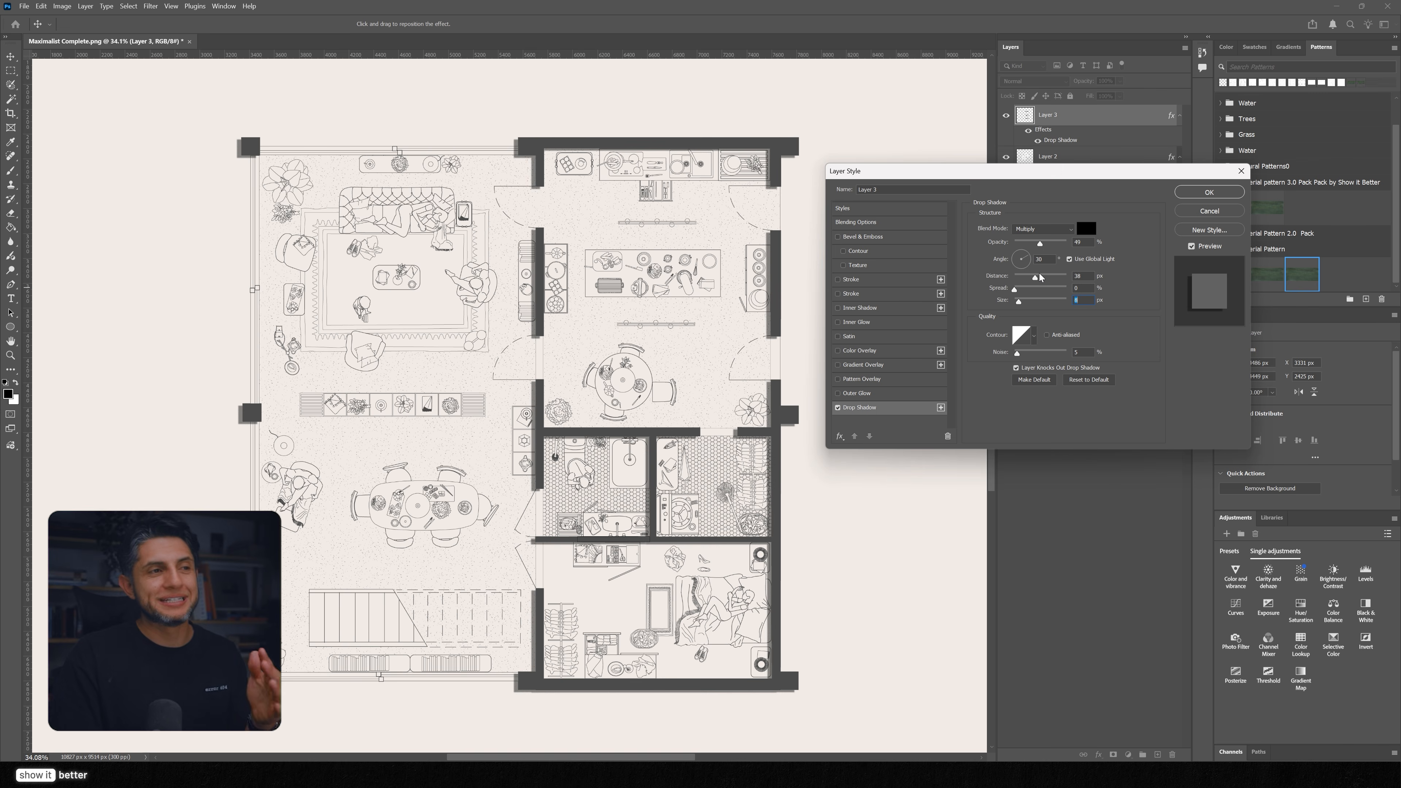
Set the walls' Drop Shadow to 53% opacity, 130° angle, 27 px distance and 29 px size
left_click_drag(1040, 277, 1062, 279)
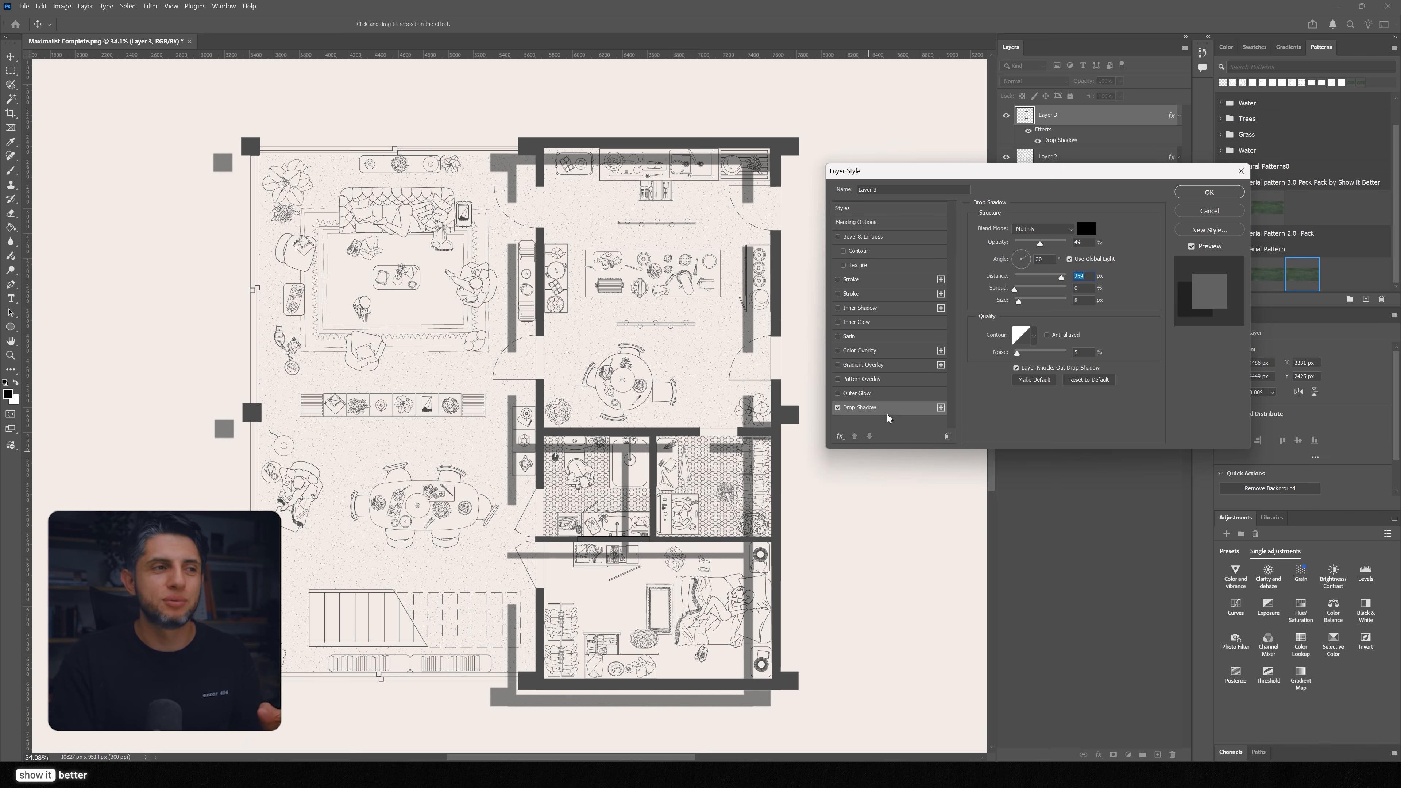
left_click(1018, 259)
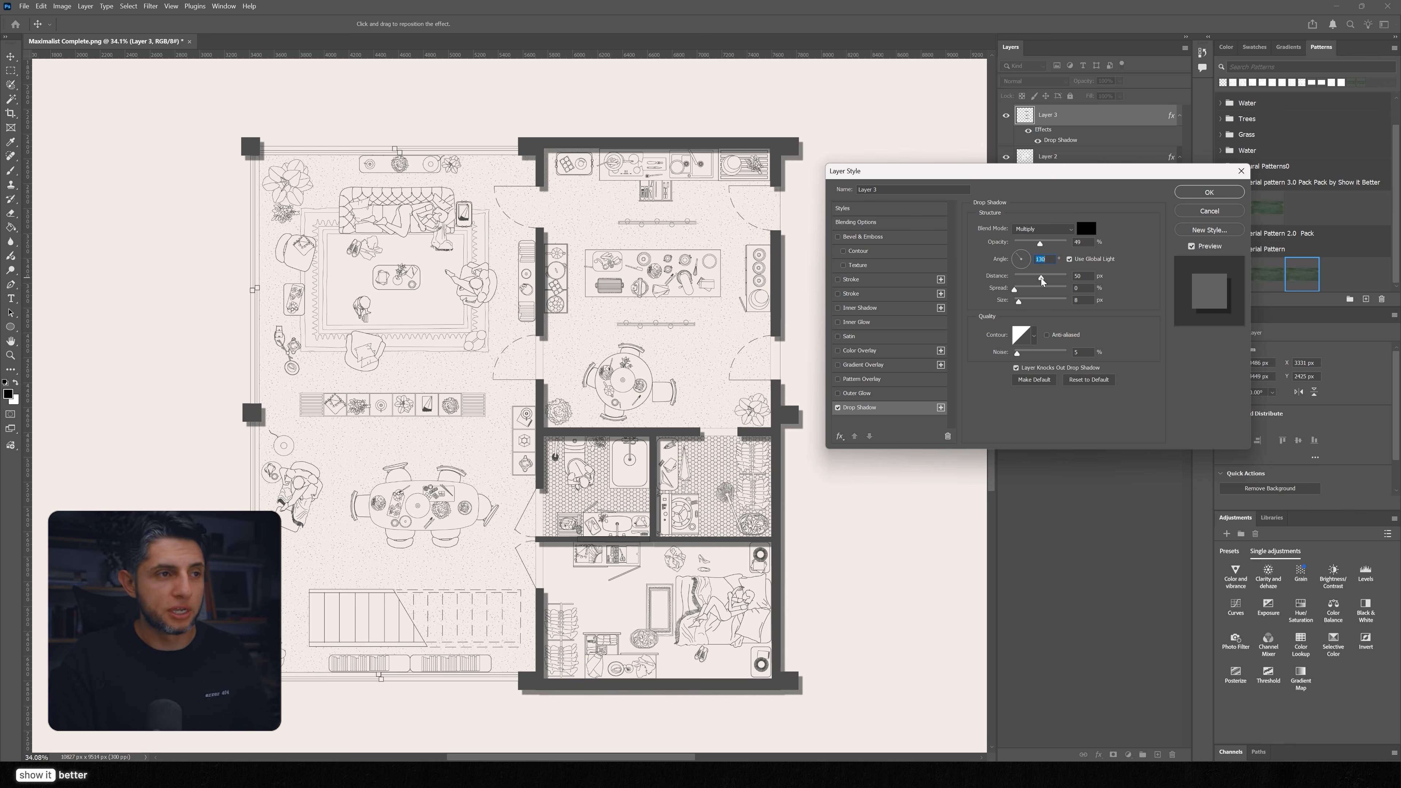
left_click_drag(1042, 281, 1036, 278)
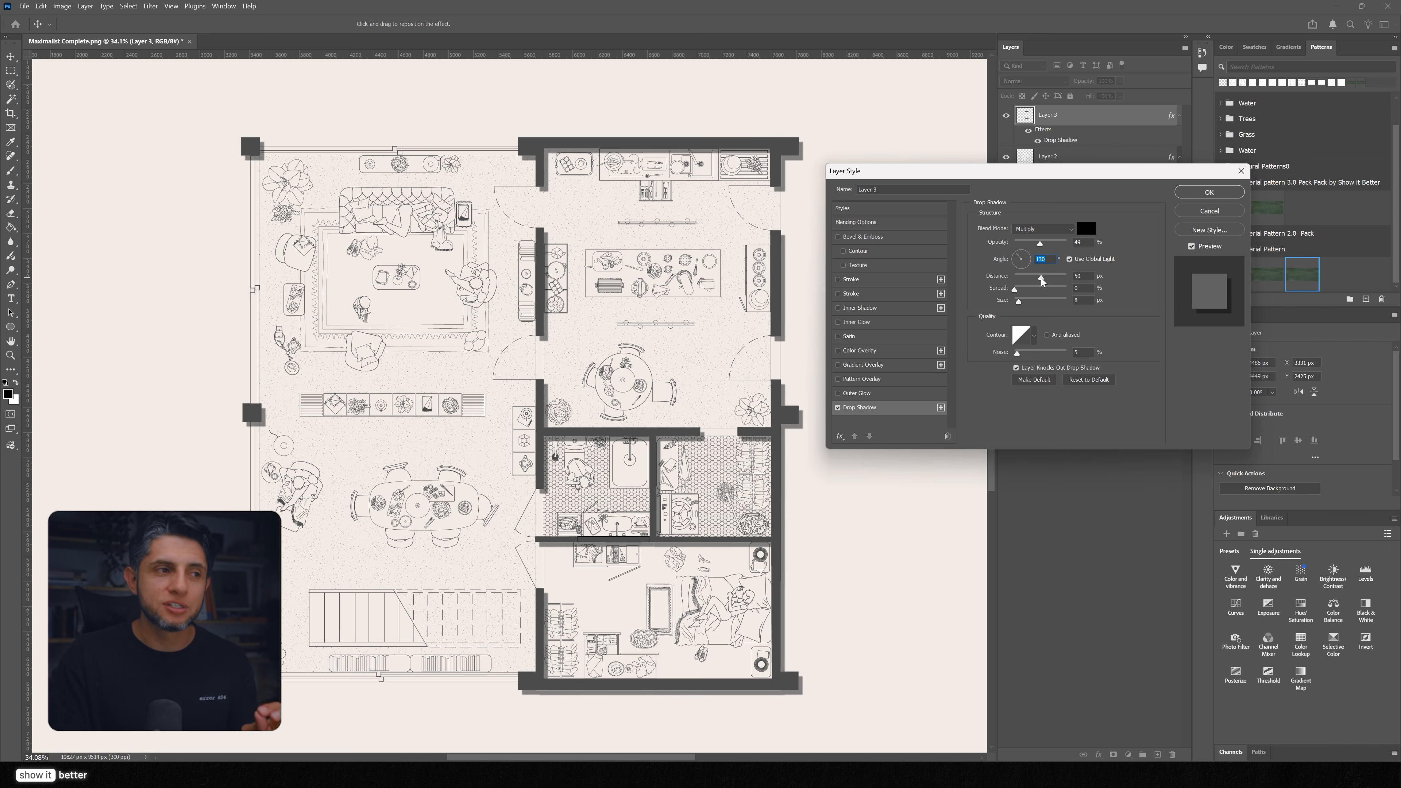
left_click_drag(1040, 278, 1035, 278)
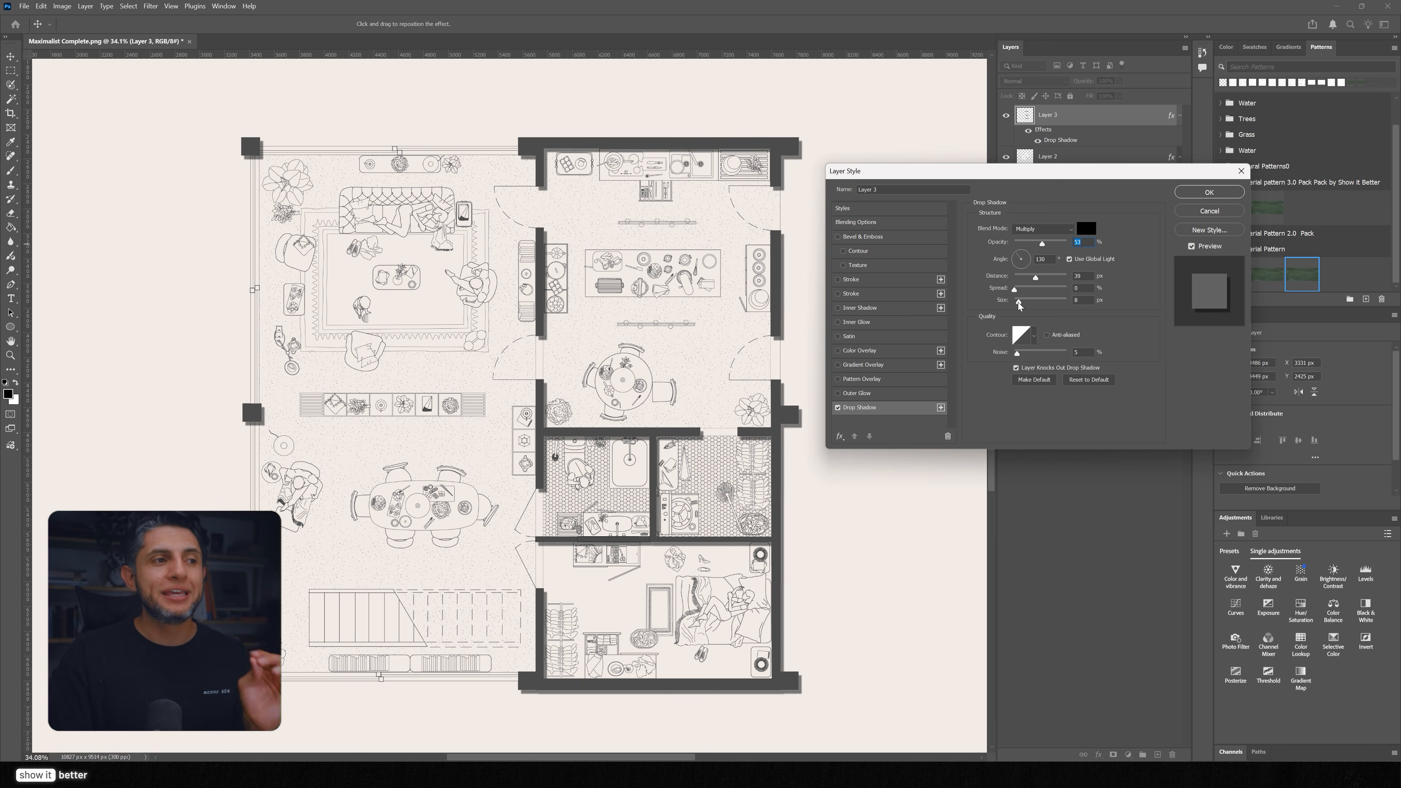
left_click_drag(1018, 302, 1023, 302)
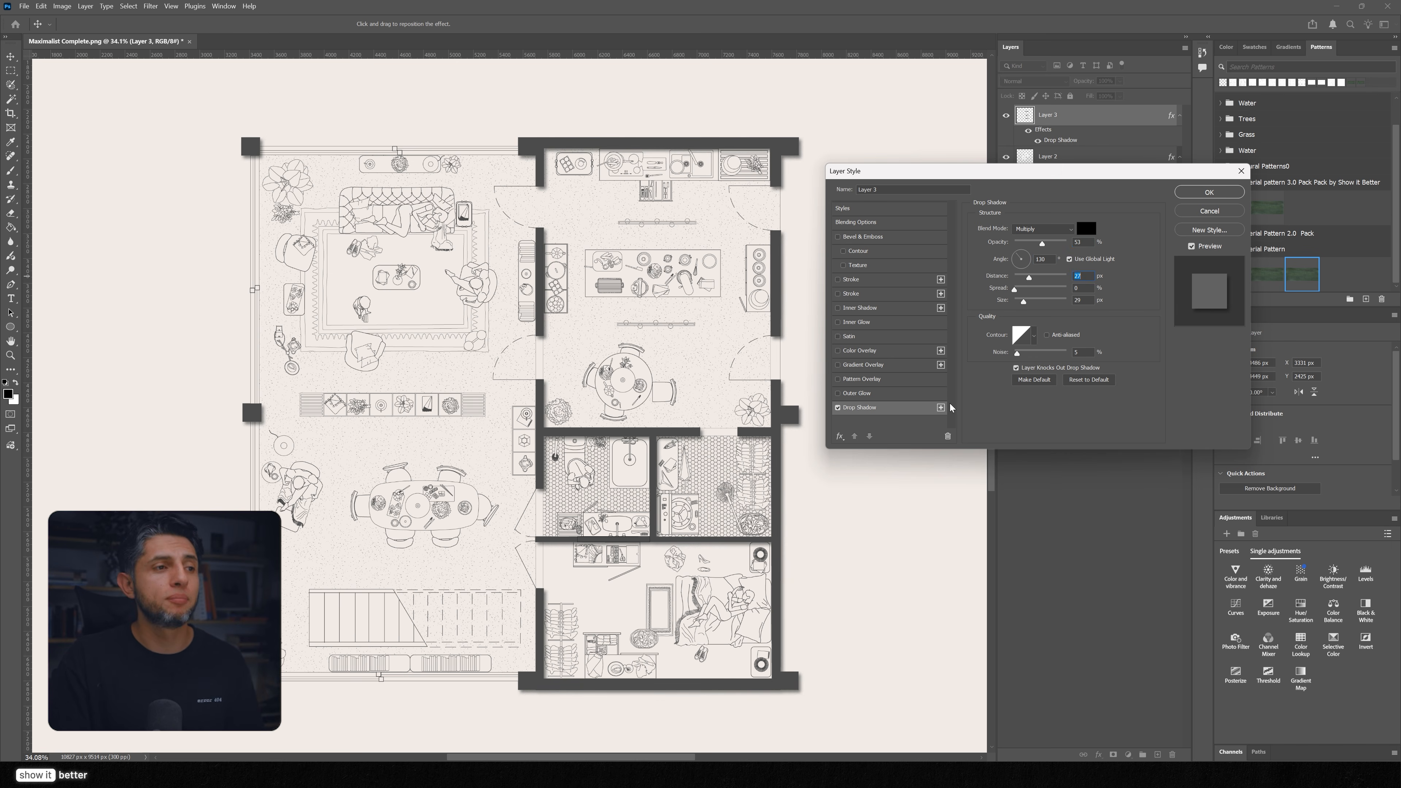
Add a second Drop Shadow to the walls with 44% opacity, 72 px distance and 70 px size
left_click(940, 409)
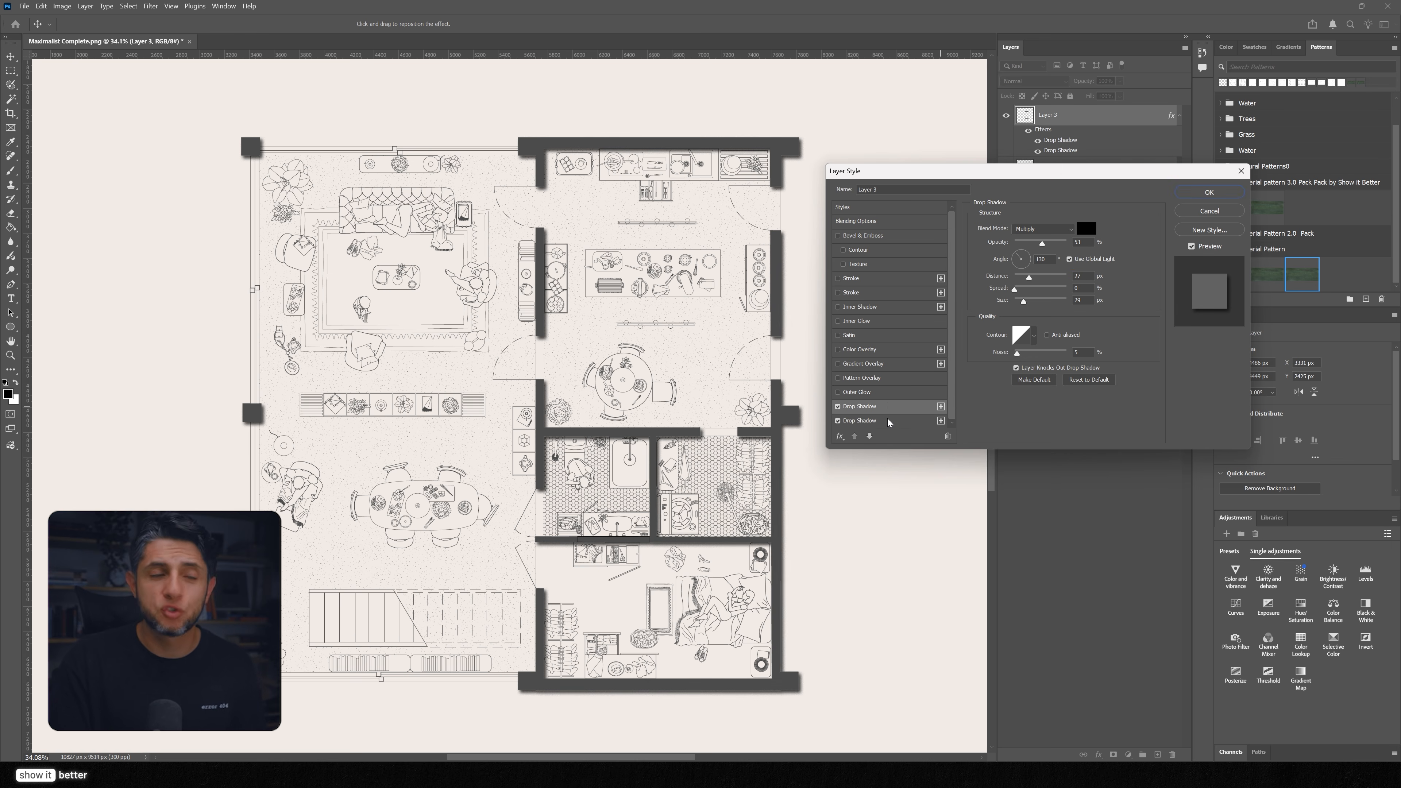
left_click(889, 423)
left_click_drag(1030, 280, 1037, 244)
left_click_drag(1025, 304, 1033, 305)
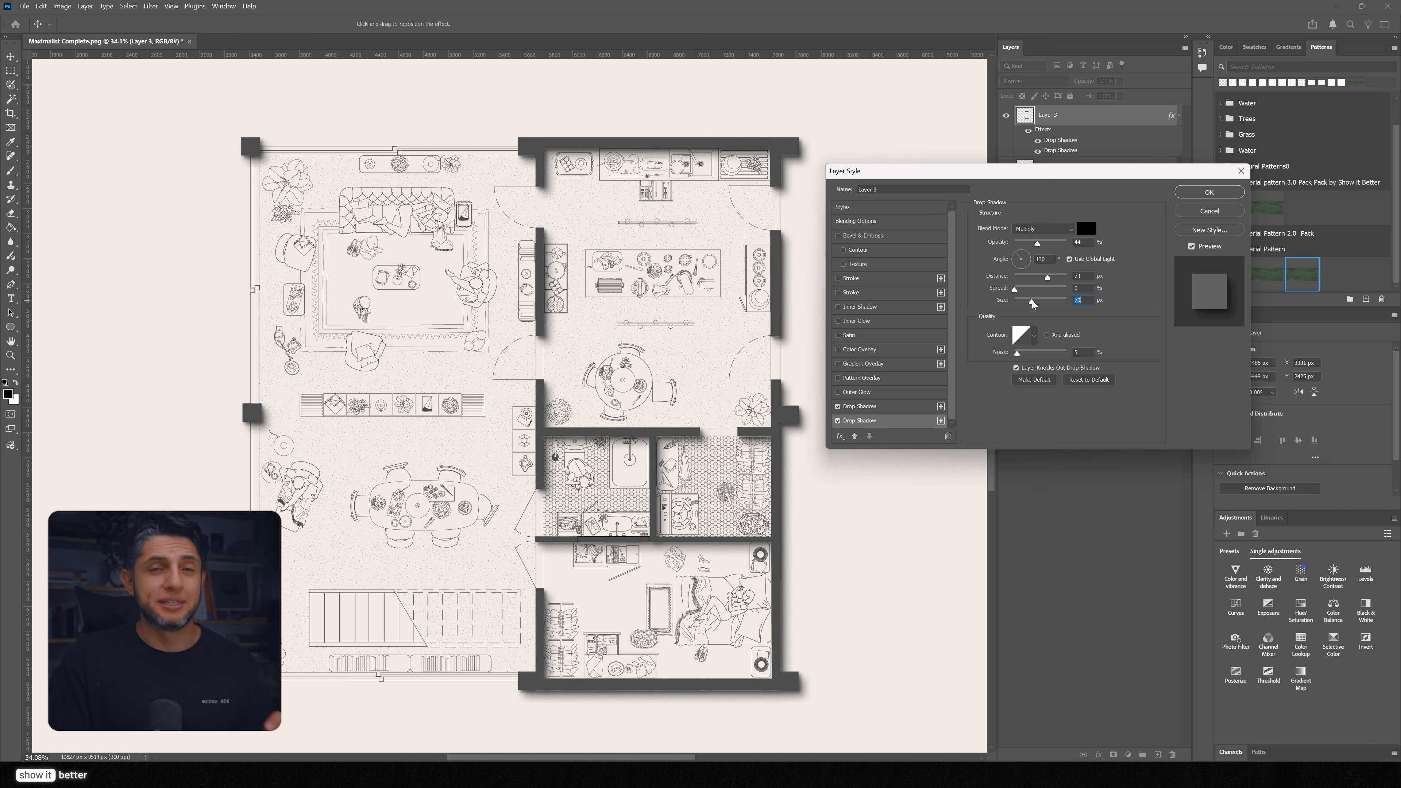
Stack three more, progressively longer and fainter Drop Shadows on the walls, the last at 24% opacity and 232 px distance, and apply the layer style
left_click(941, 421)
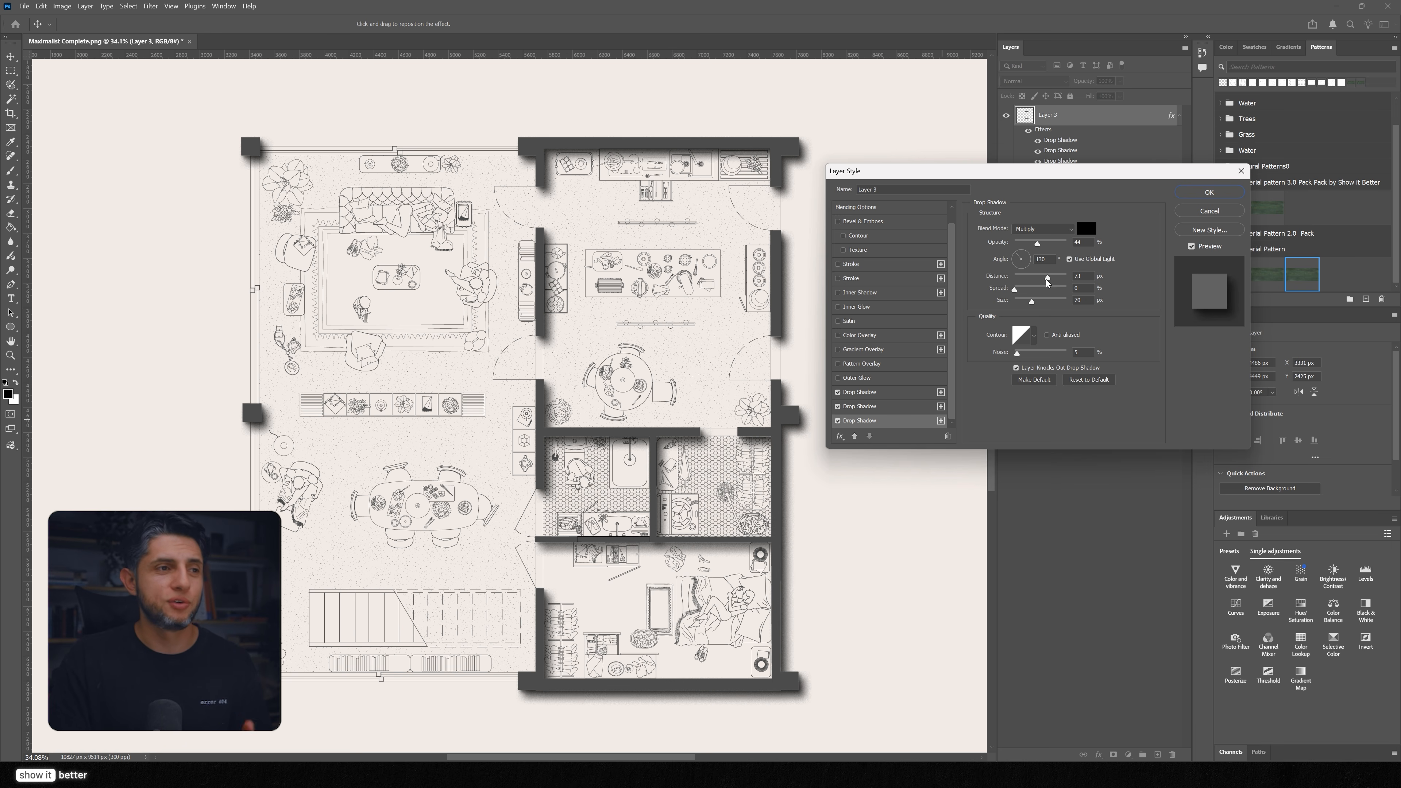
left_click_drag(1049, 282, 1055, 284)
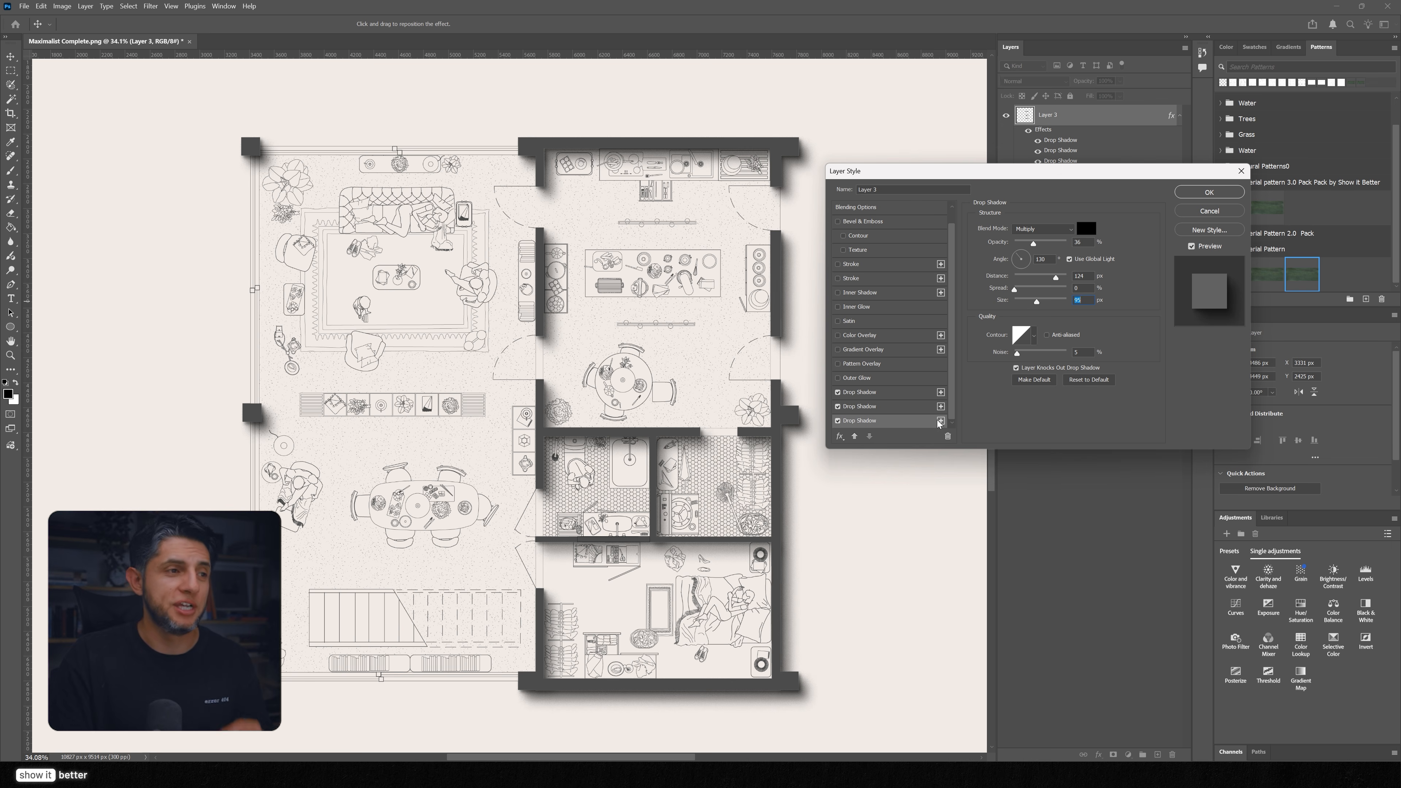
left_click(941, 421)
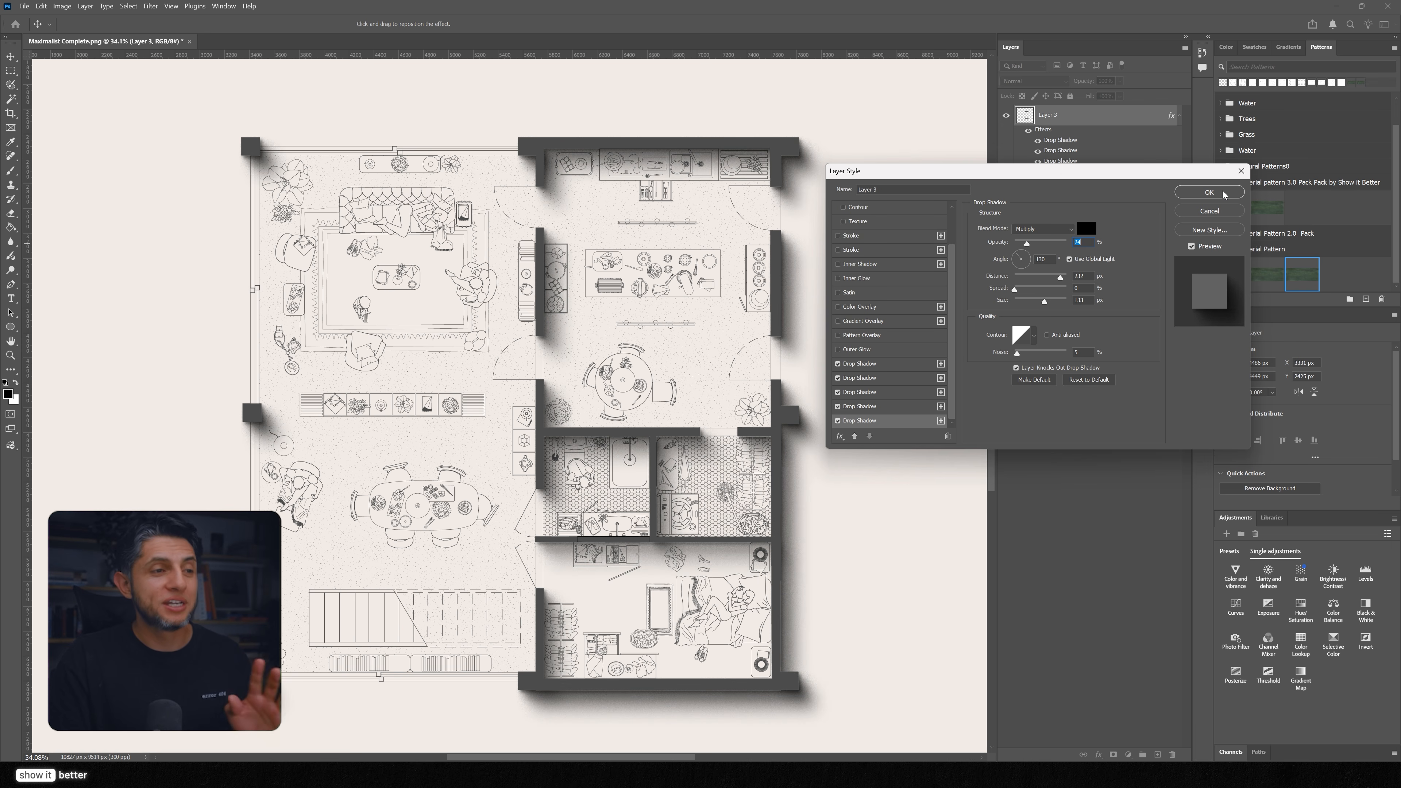
left_click(1209, 192)
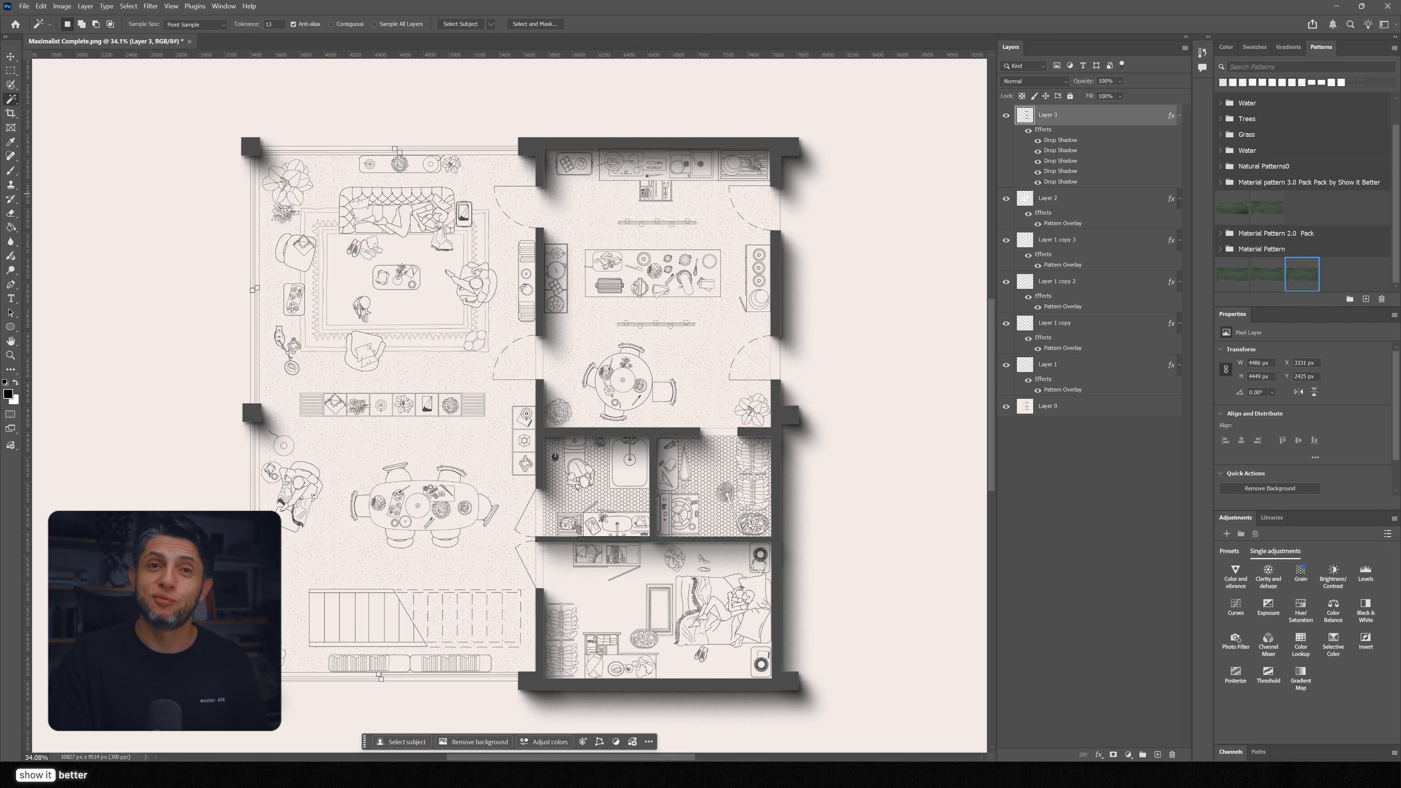
Set the walls layer's Fill to 0% so only its stacked shadows affect the floor plan
left_click_drag(711, 318, 734, 300)
key("v")
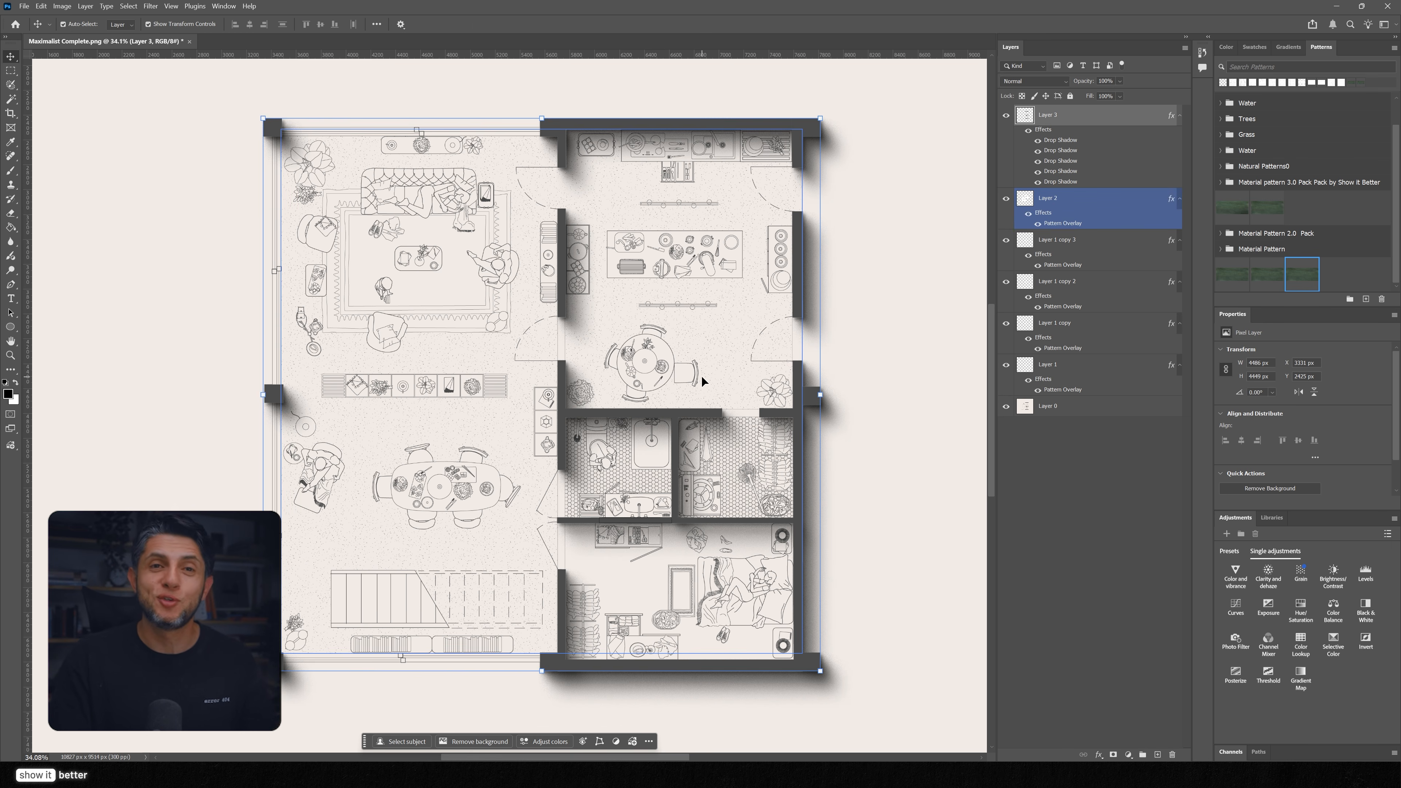
key("ctrl+plus")
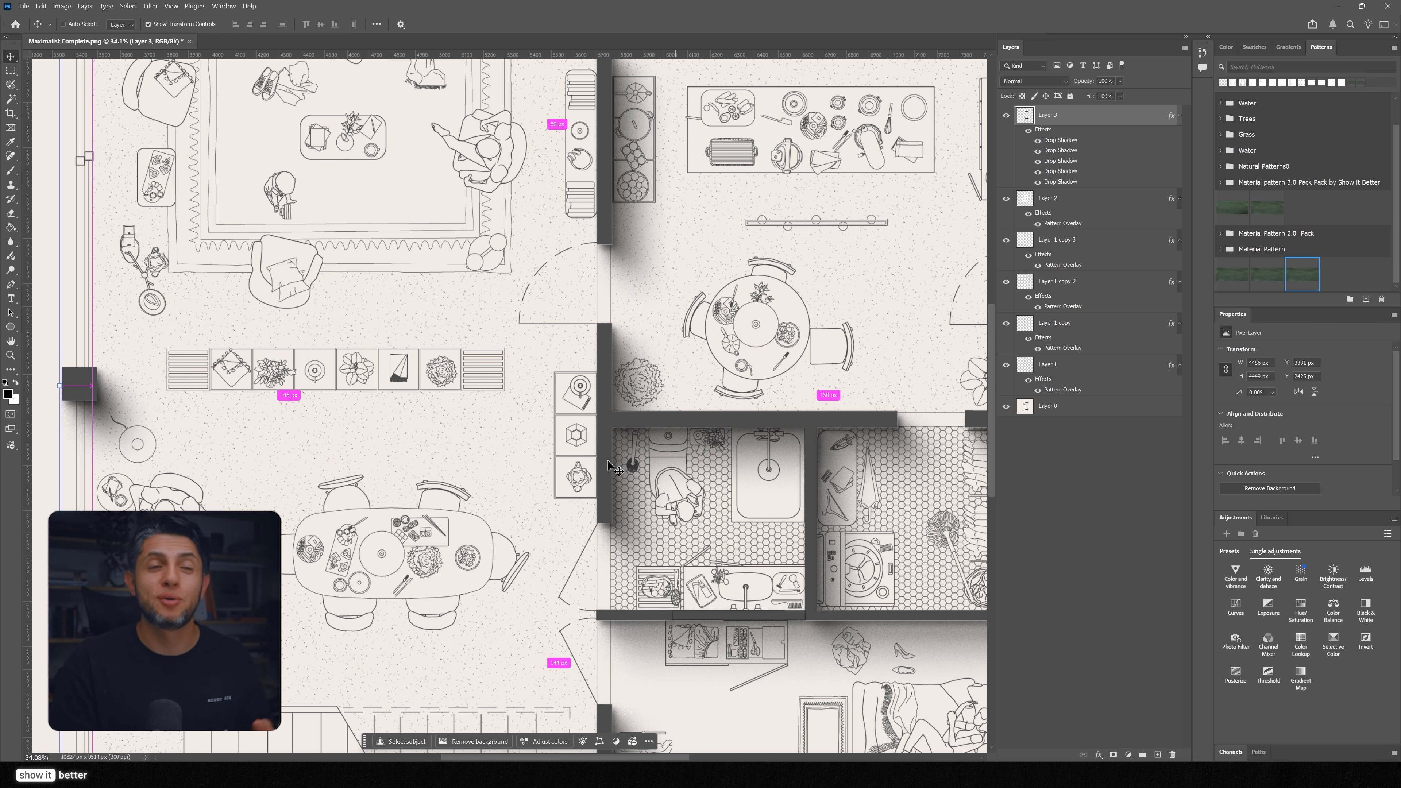
key("ctrl+1")
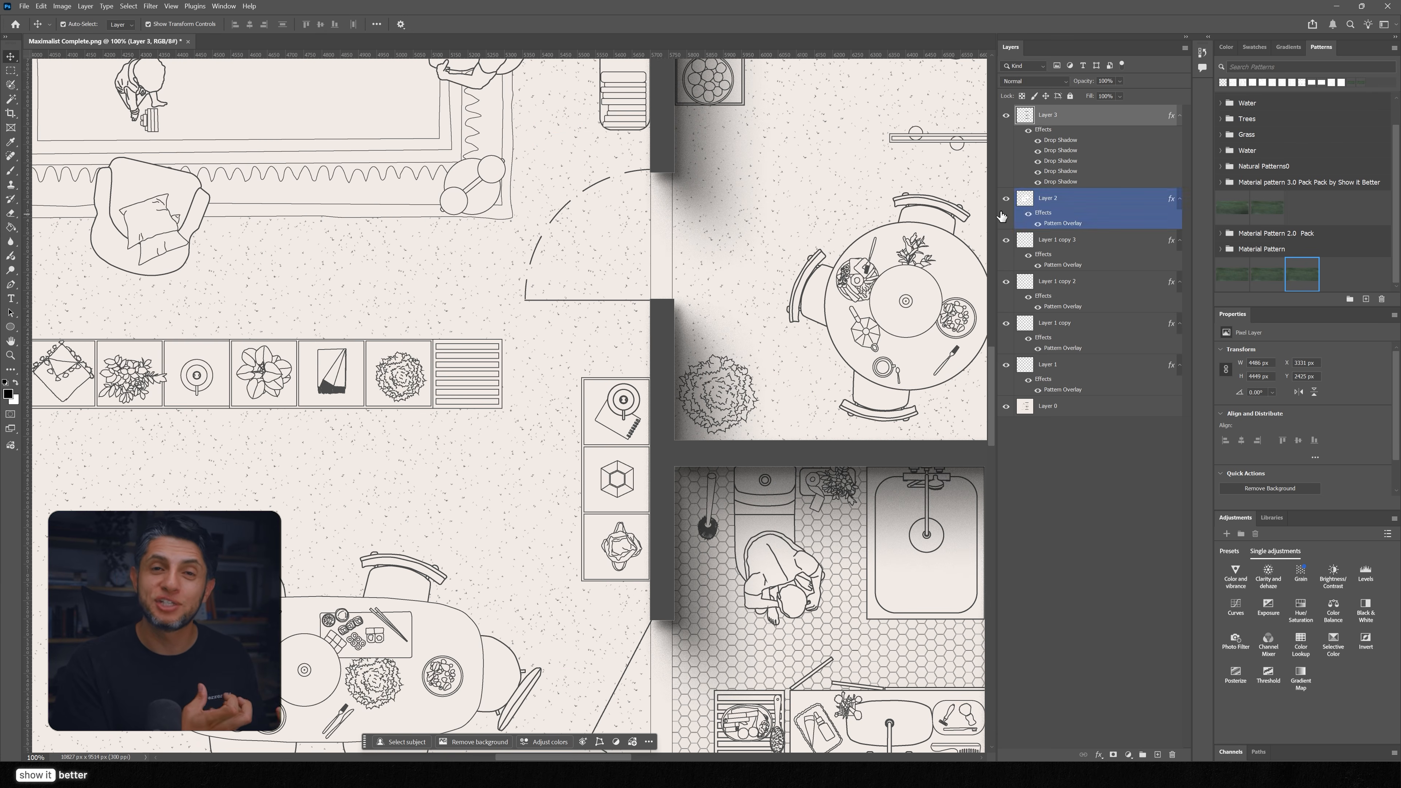
left_click_drag(1089, 99, 928, 104)
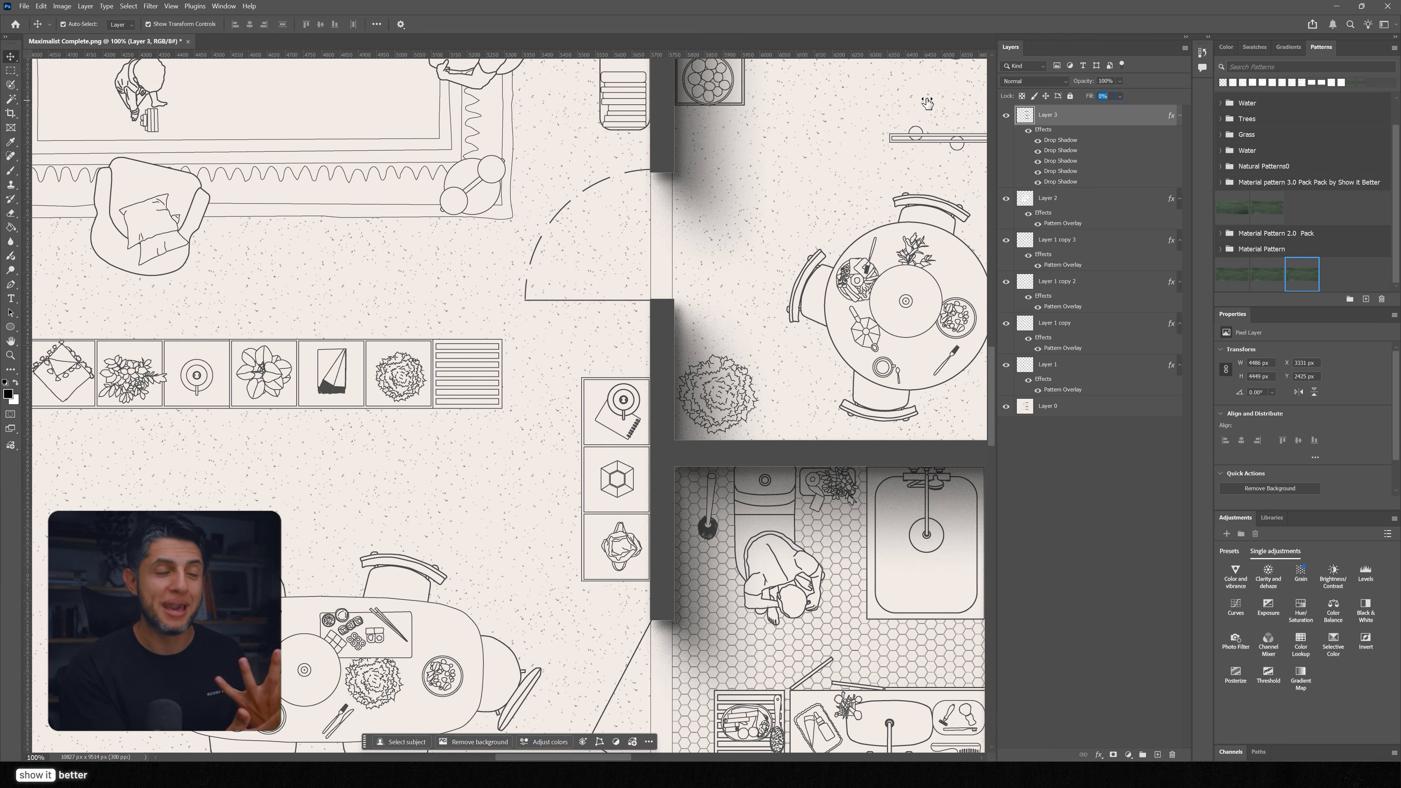
Examine the layered wall shadows up close across the bathroom, kitchen and living room of the floor plan
left_click_drag(702, 421, 563, 417)
left_click_drag(703, 454, 535, 283)
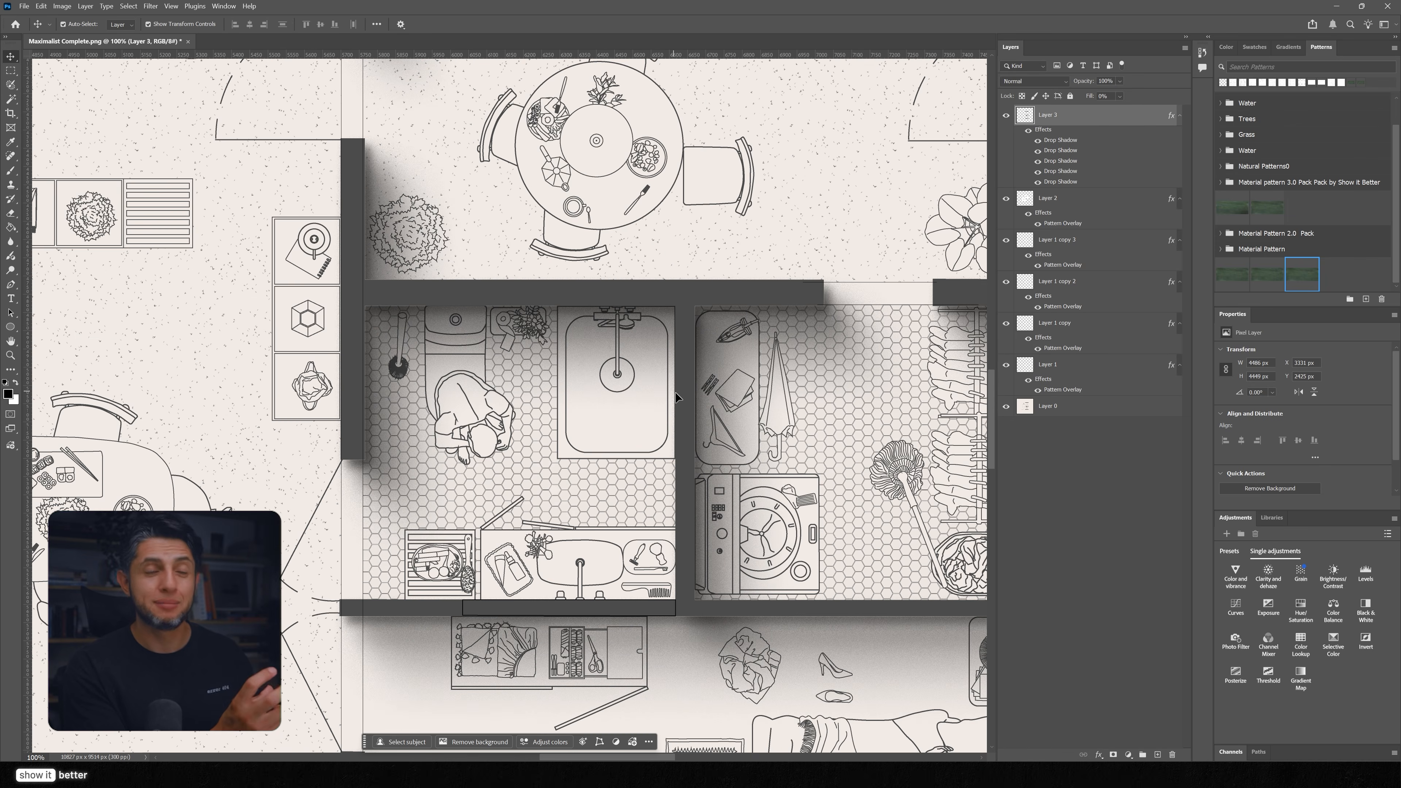
scroll(674, 391, "down", 3)
left_click_drag(791, 314, 660, 460)
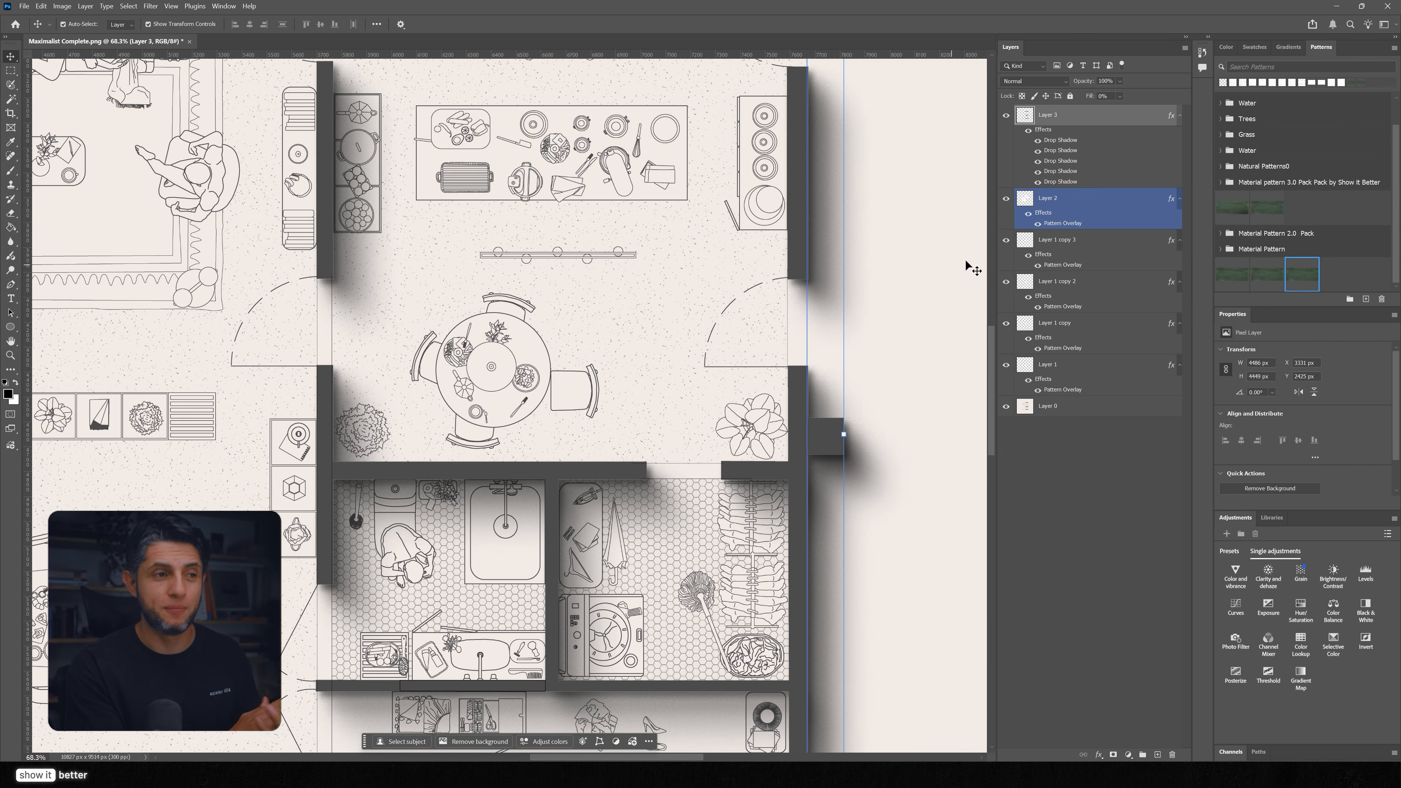
left_click(1076, 487)
left_click(931, 469)
scroll(921, 465, "up", 5)
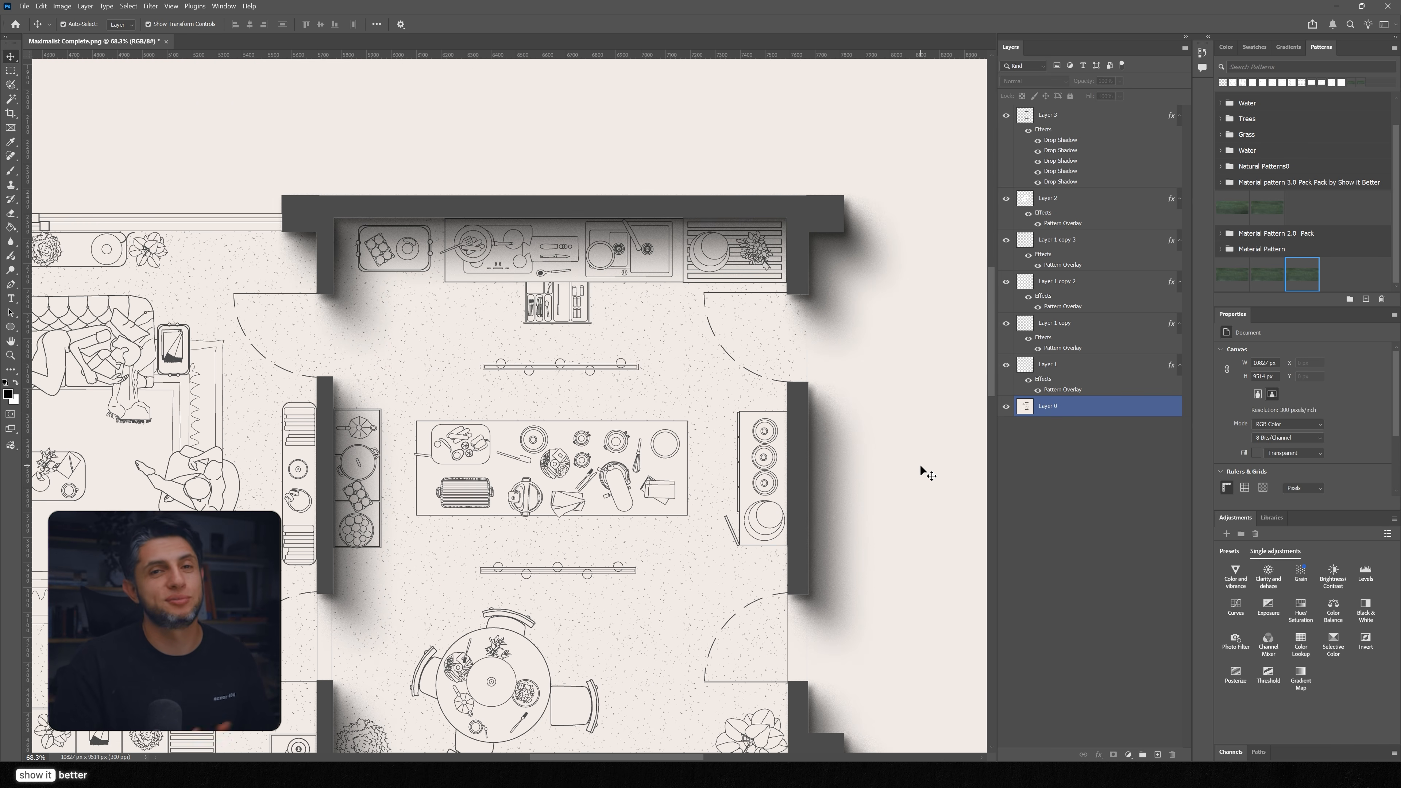
left_click_drag(325, 425, 757, 329)
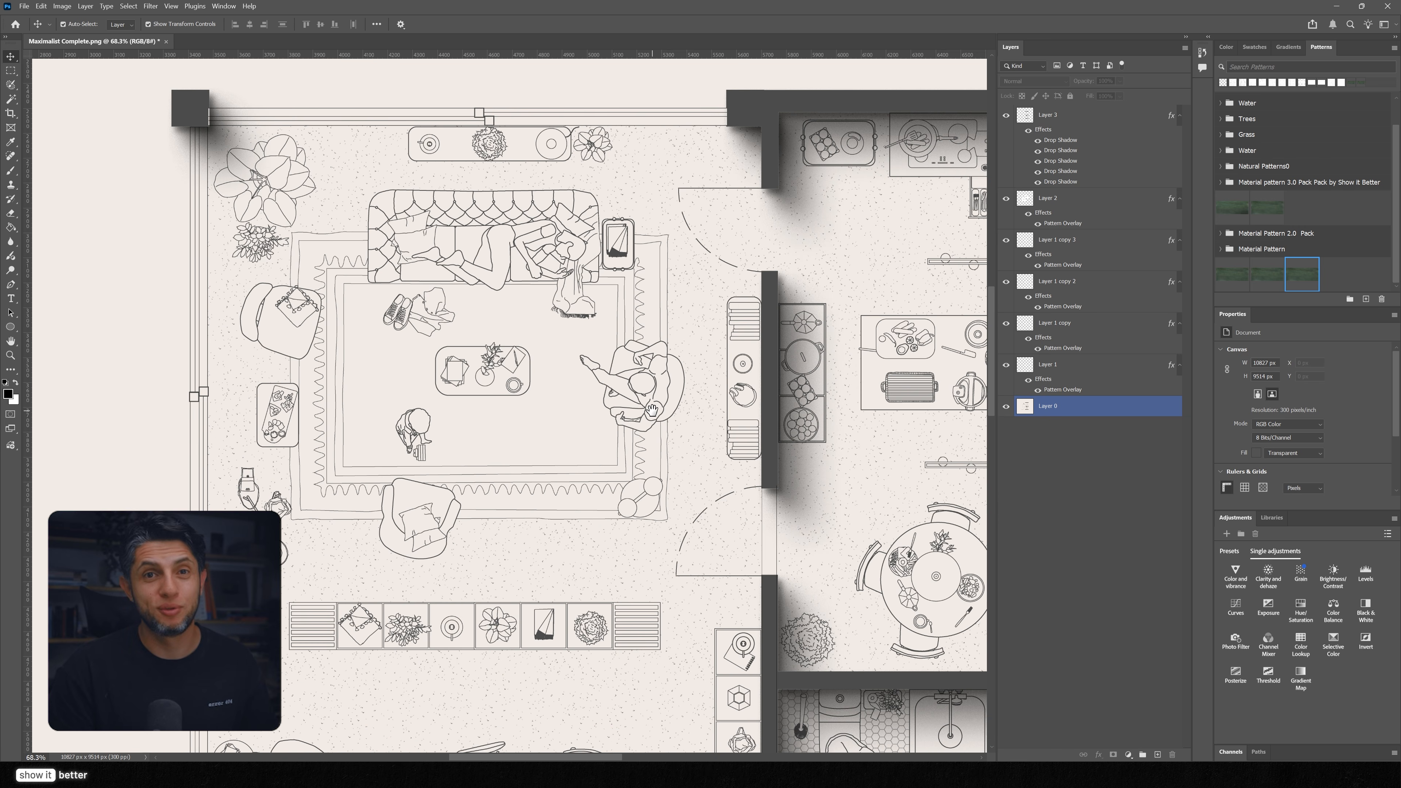
scroll(652, 409, "down", 5)
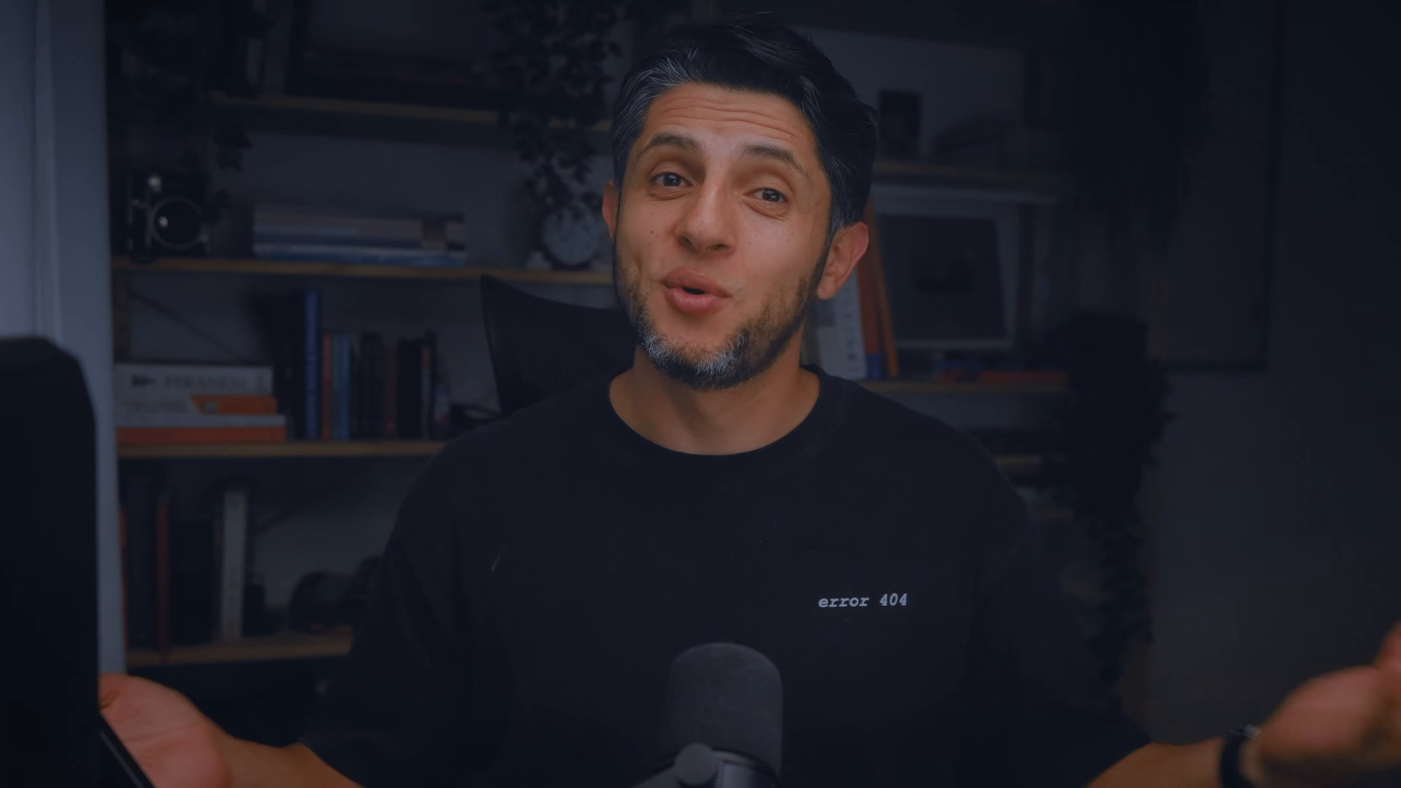